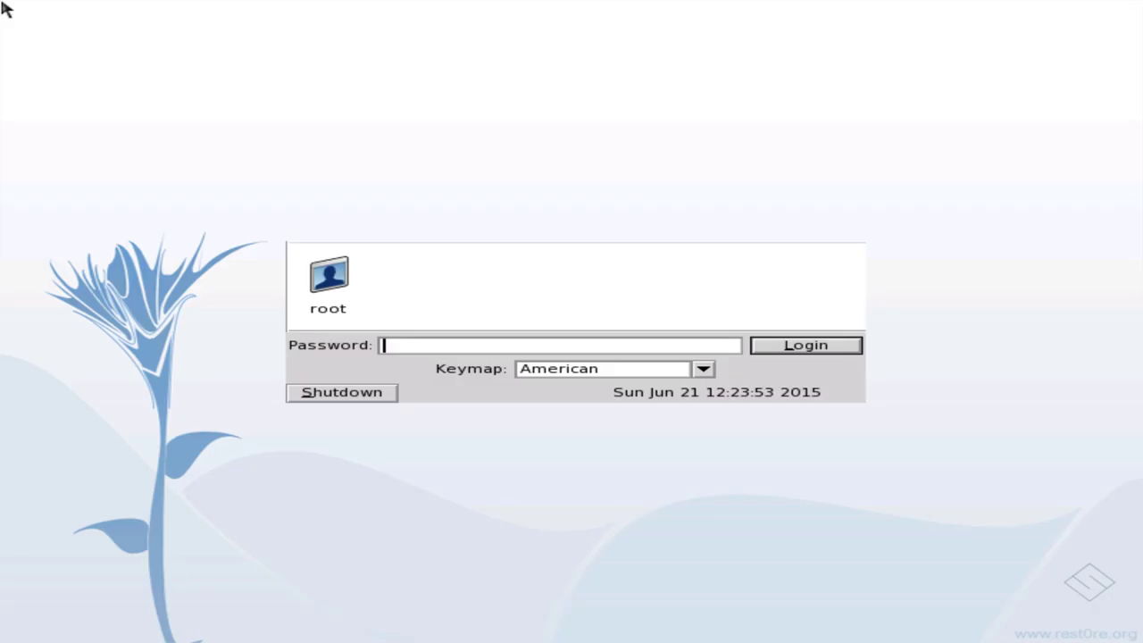
- Log in as the root user with the root password, keeping the American keymap
type("toor")
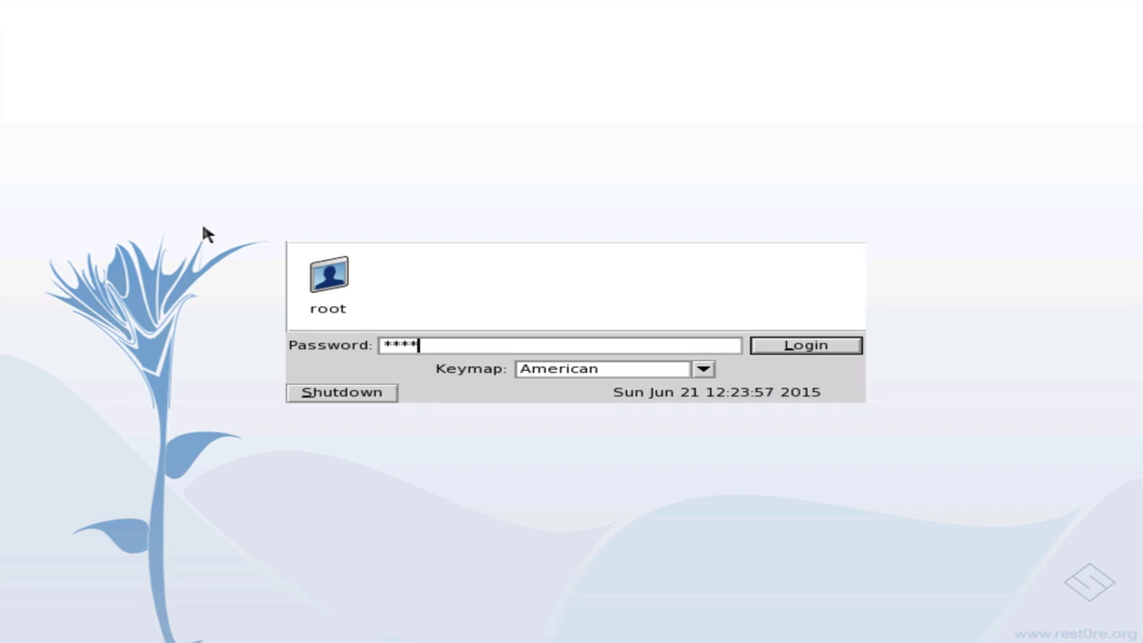
left_click(344, 295)
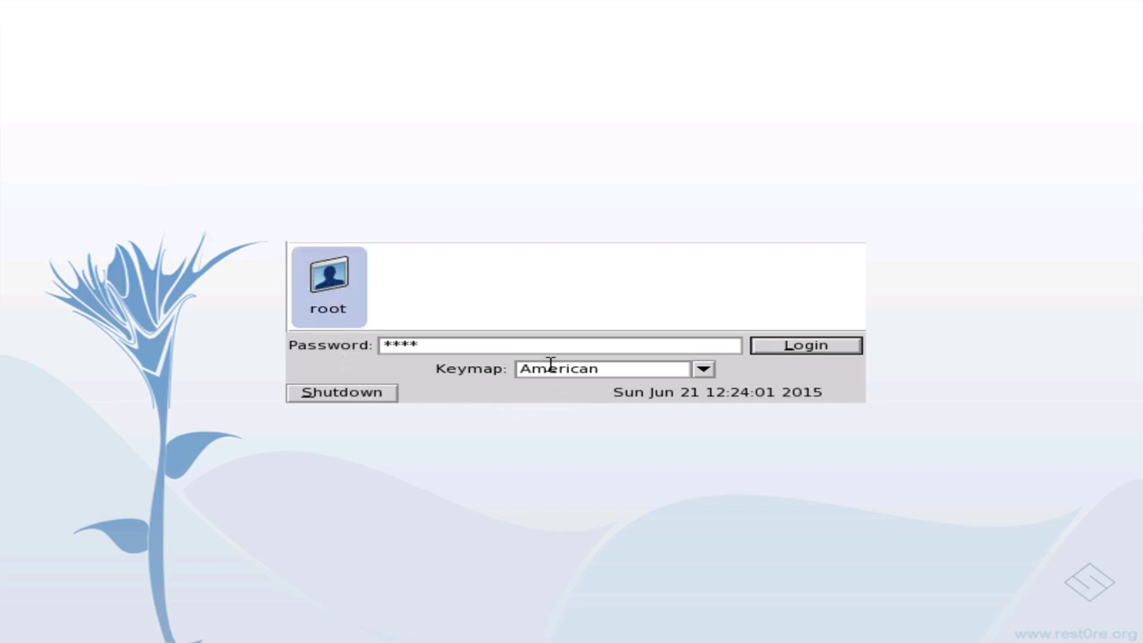
left_click(704, 368)
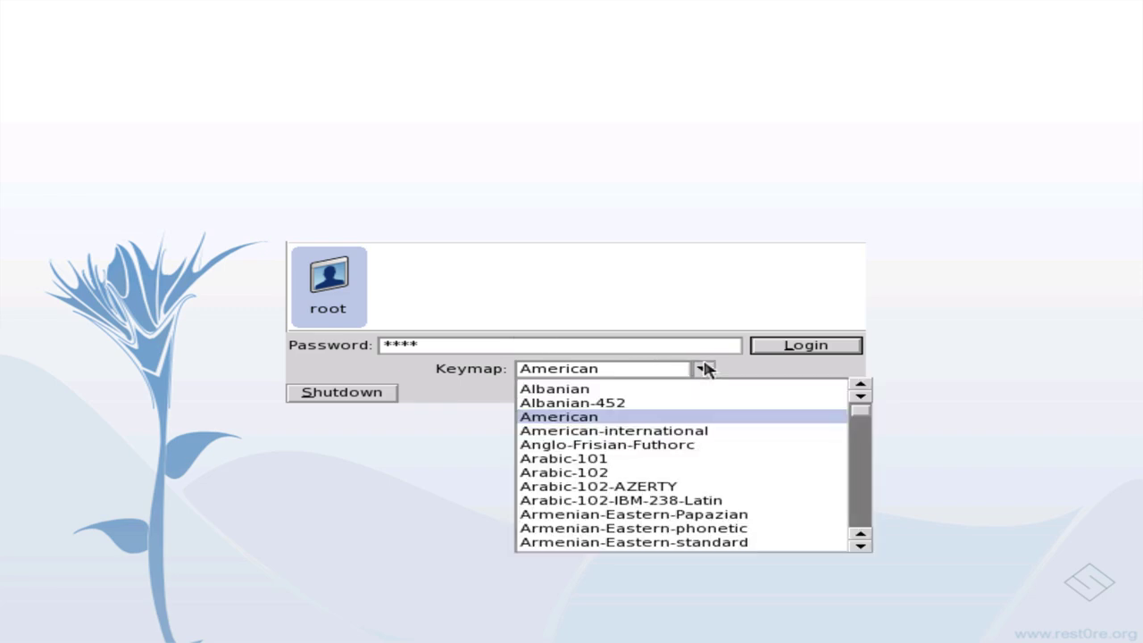
left_click(704, 368)
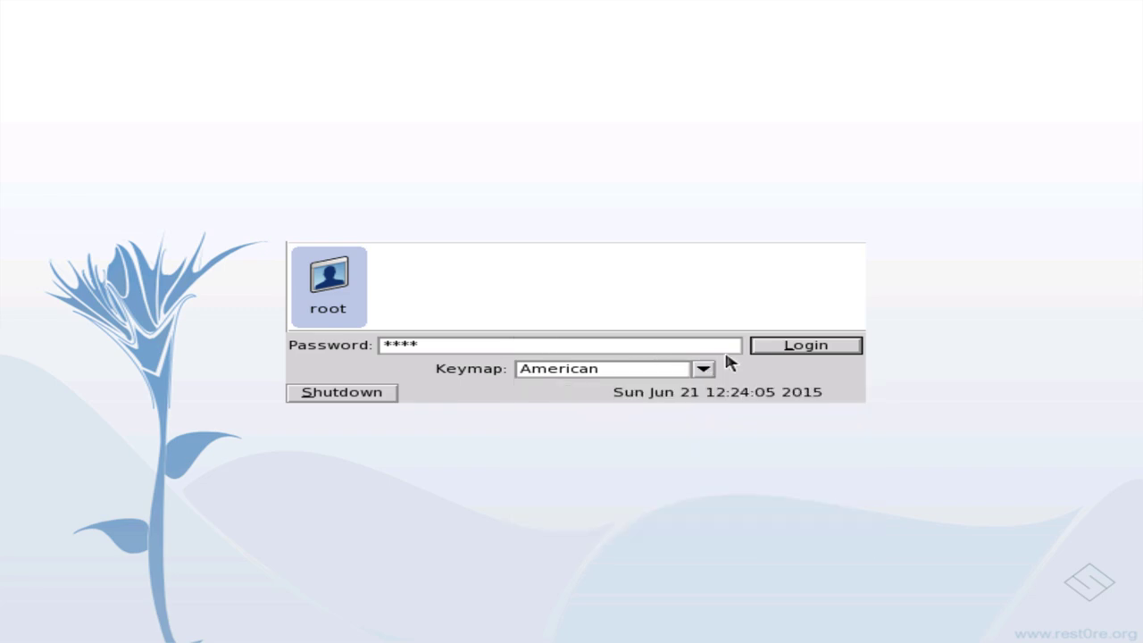
left_click(768, 346)
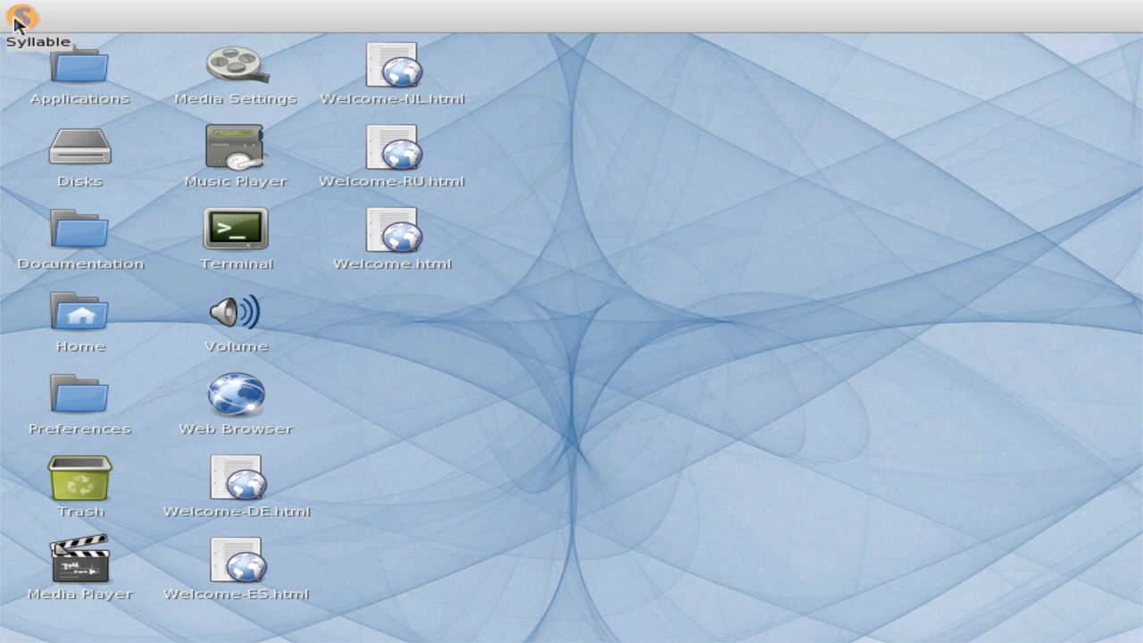
left_click(18, 20)
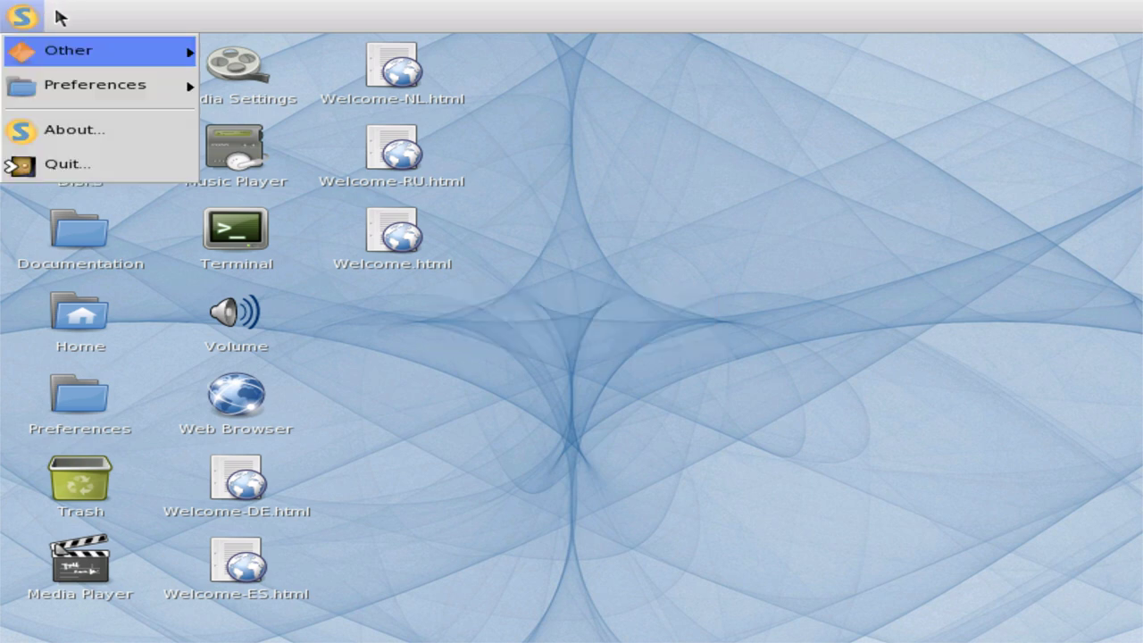
left_click(76, 143)
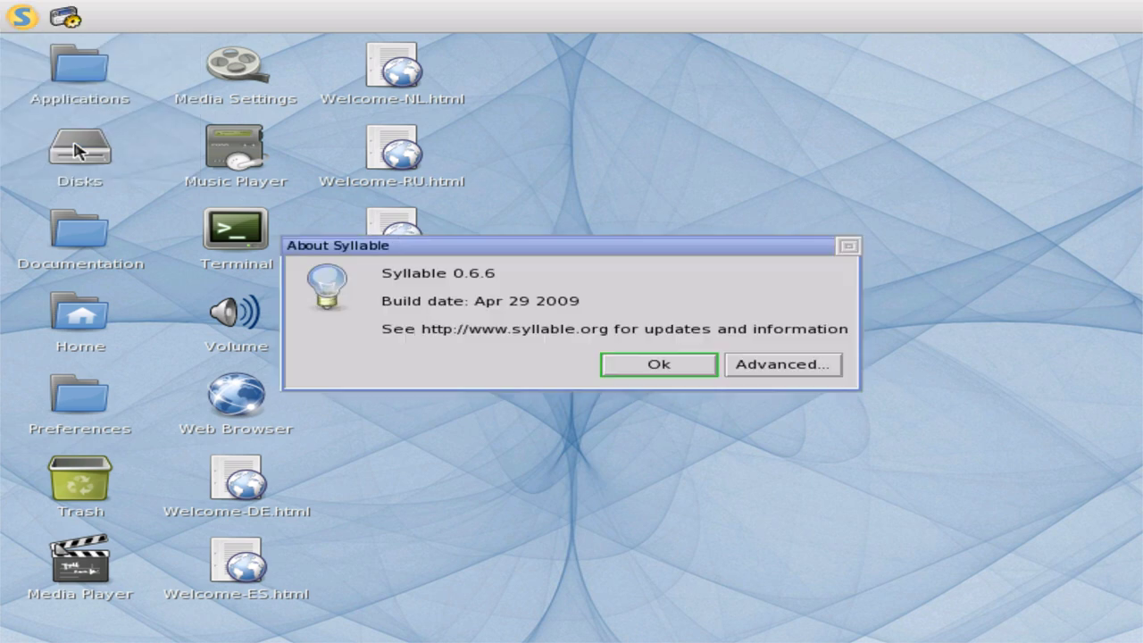
left_click(639, 376)
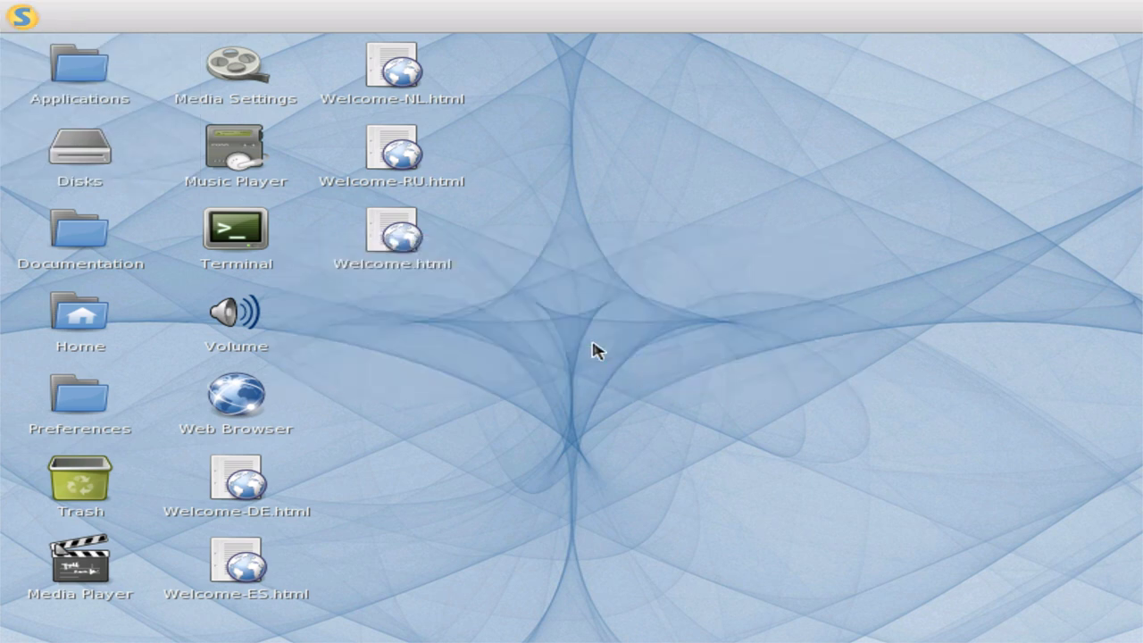
- Open the Applications folder, then go from root's home folder up to the filesystem top
double_click(54, 55)
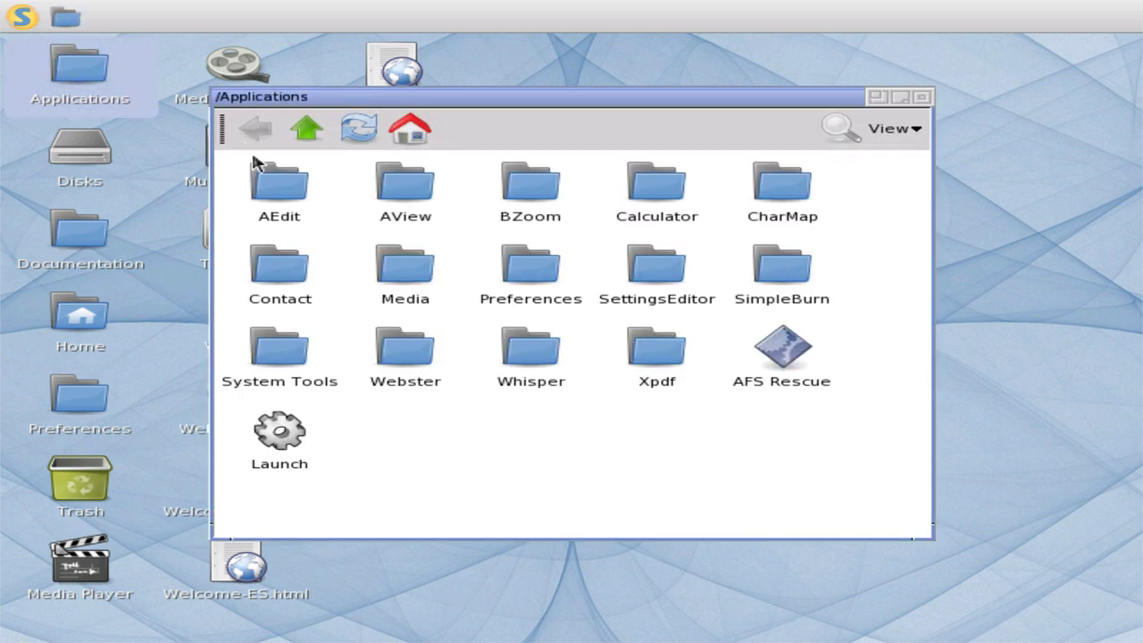
left_click(361, 131)
left_click(396, 134)
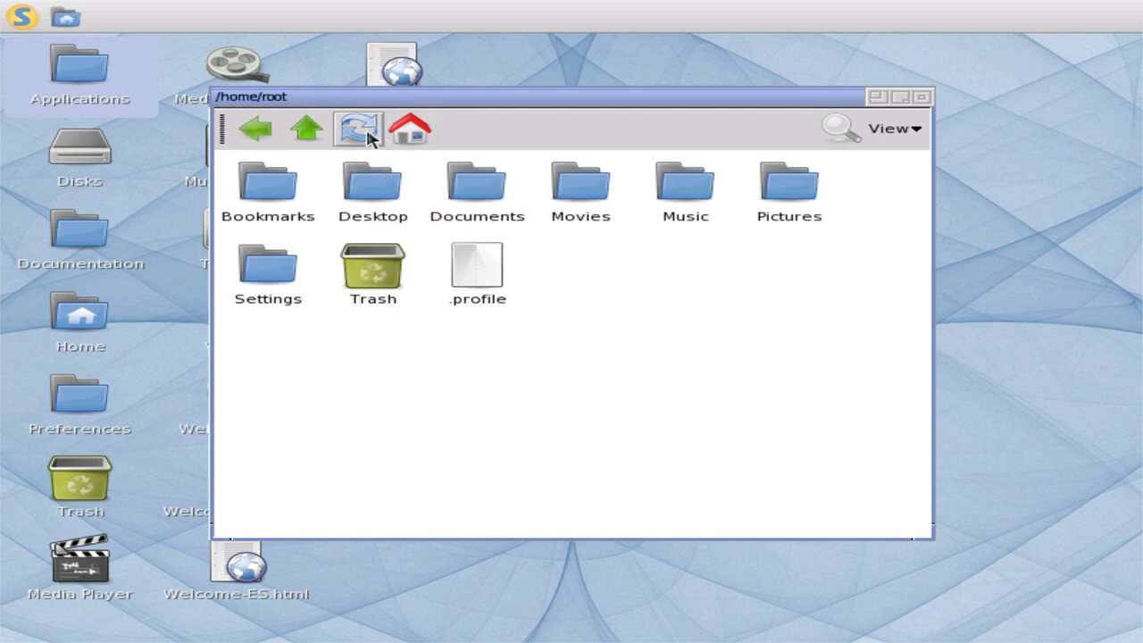
left_click(306, 132)
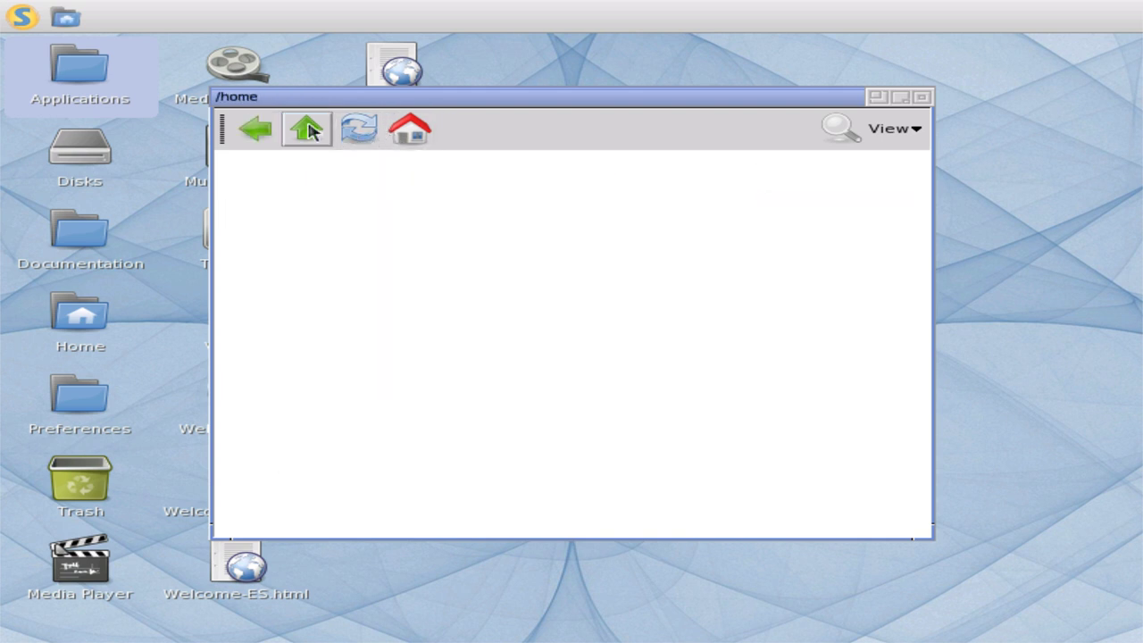
left_click(309, 136)
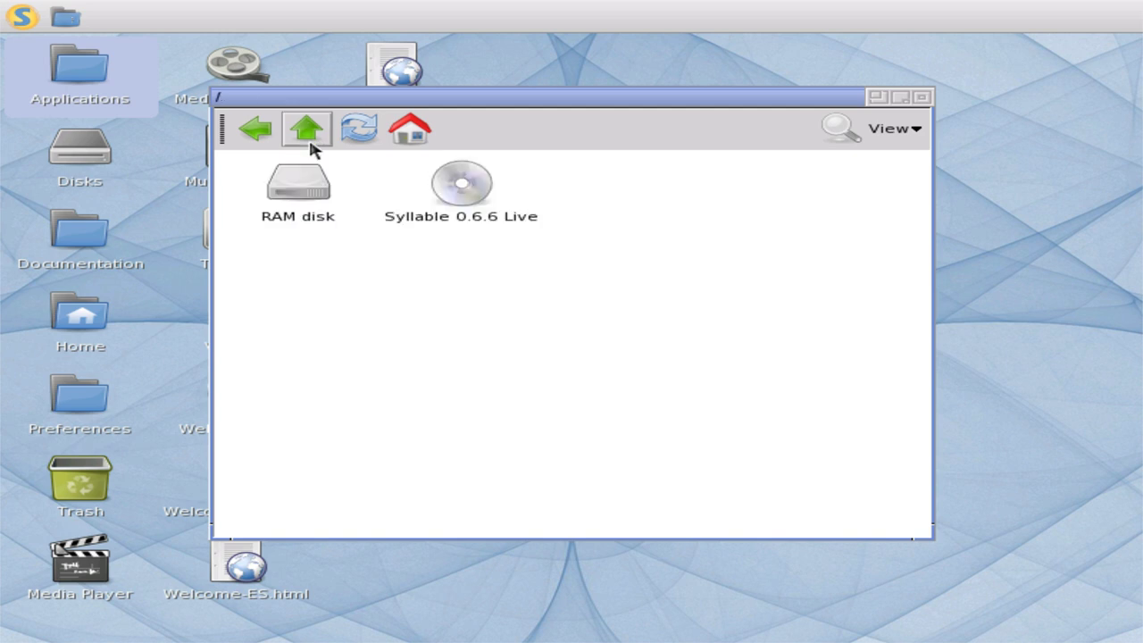
- Browse into /RAM-disk/etc/ssh and try opening ssh_config
double_click(329, 204)
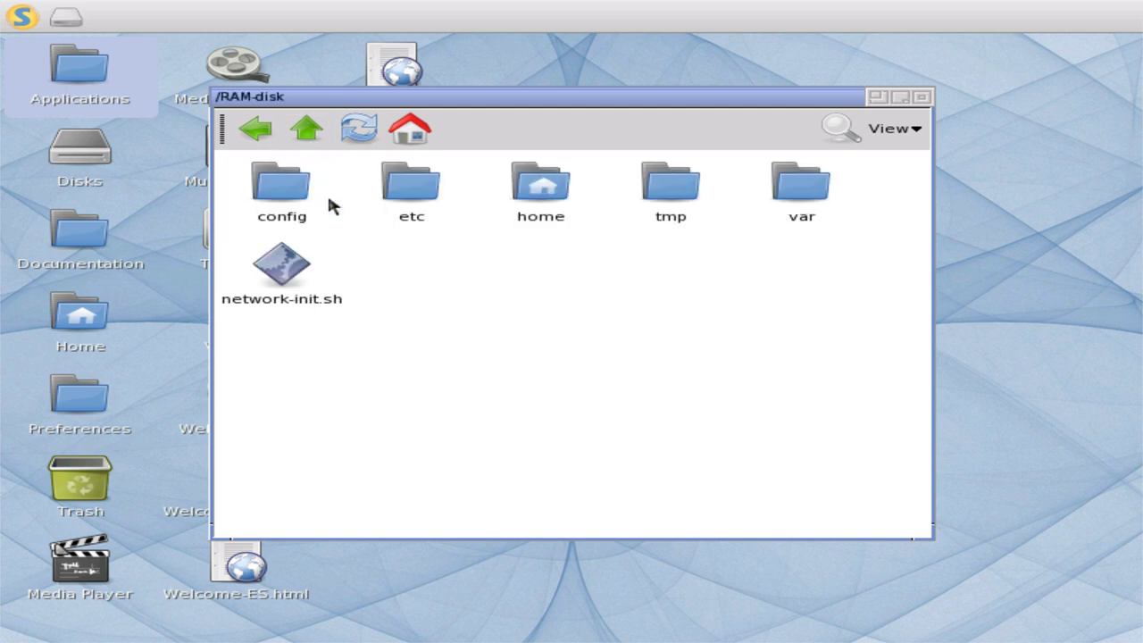
double_click(391, 202)
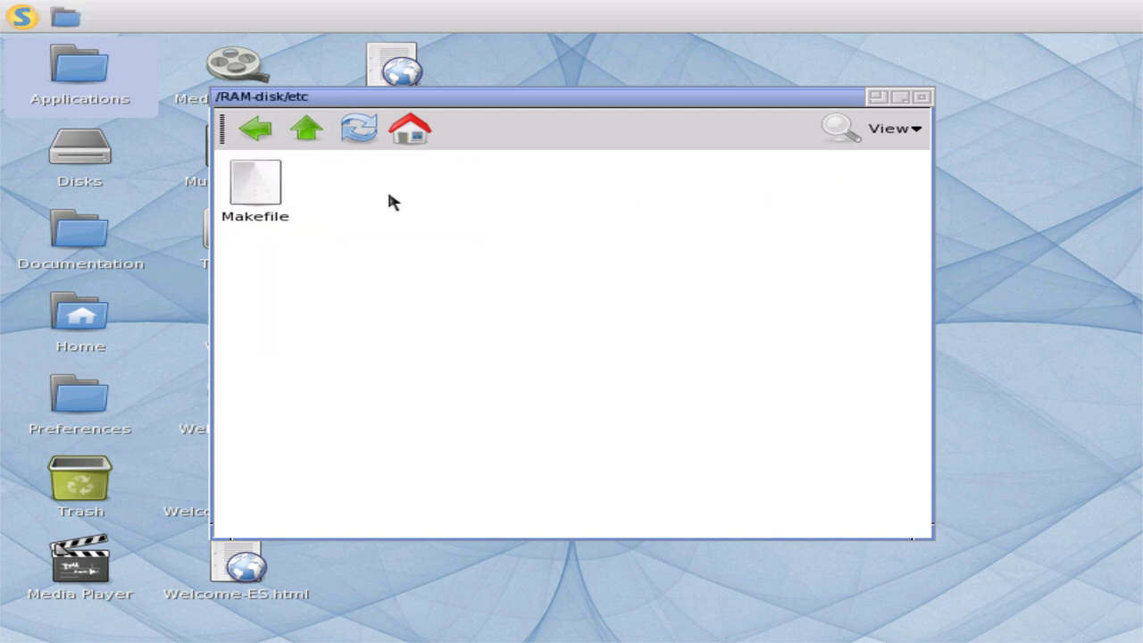
double_click(391, 199)
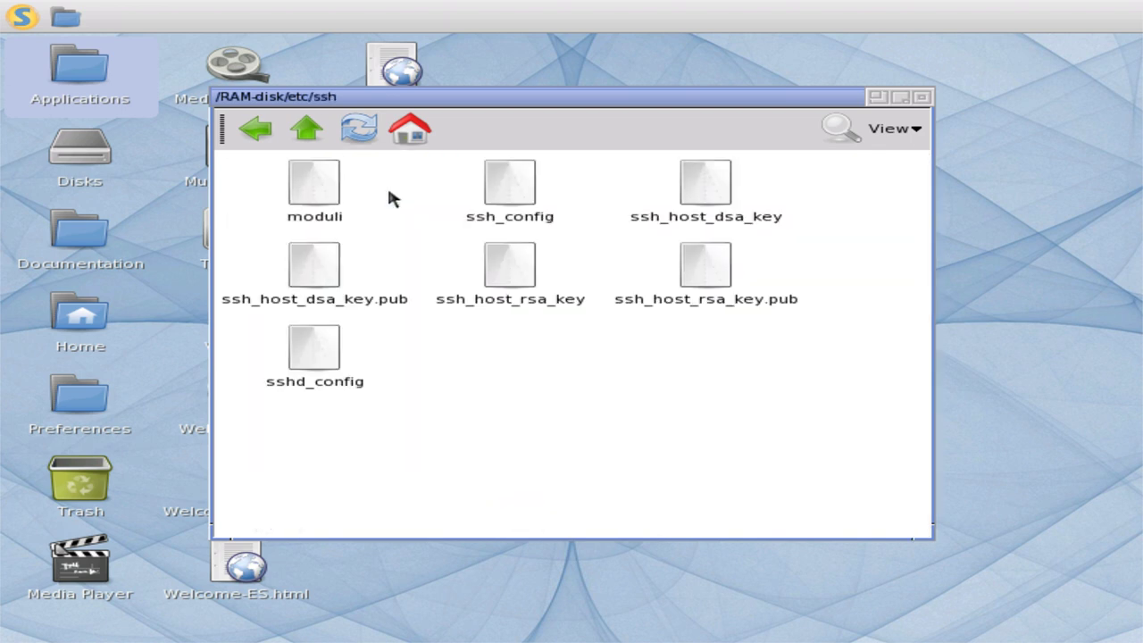
double_click(488, 200)
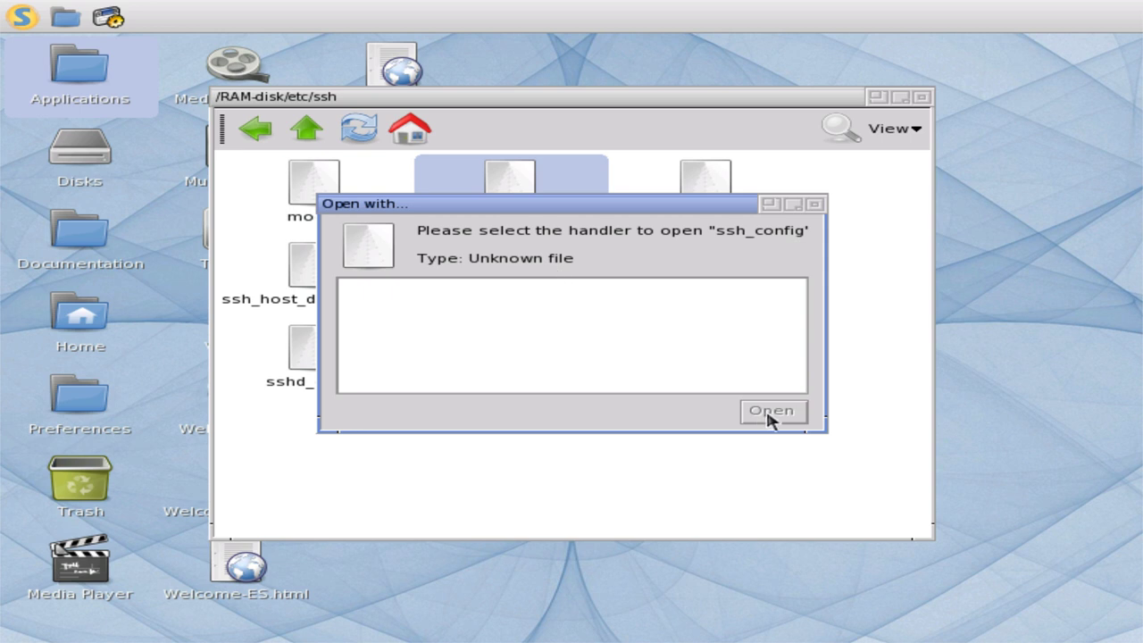
- Dismiss the Open with prompt for ssh_config and retry opening it once
left_click(815, 207)
right_click(602, 208)
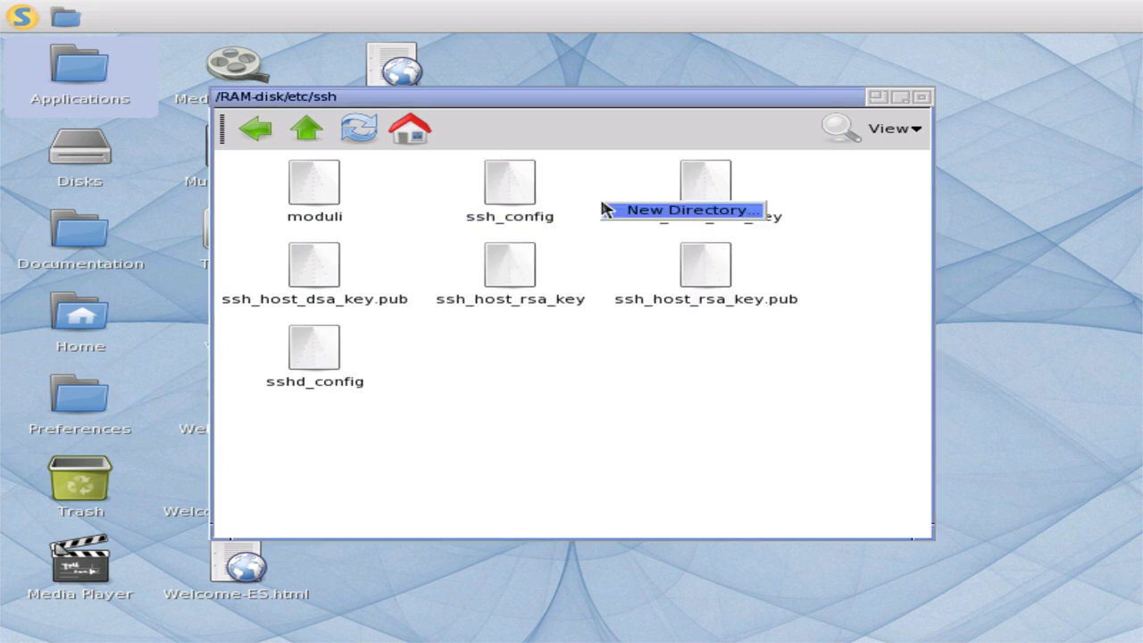
double_click(530, 197)
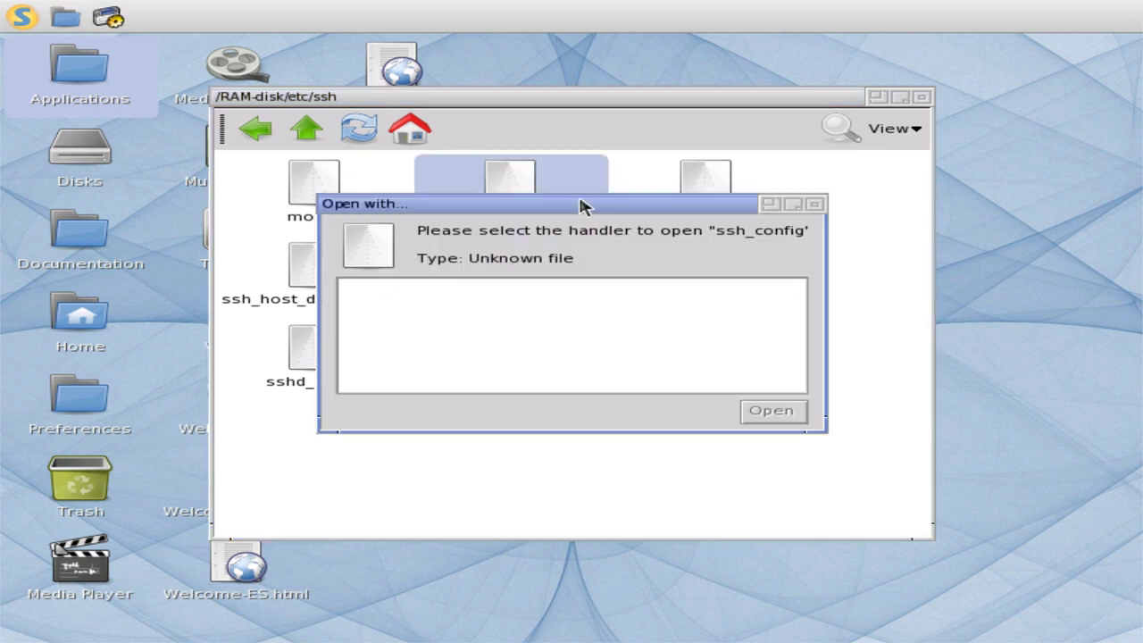
left_click(814, 207)
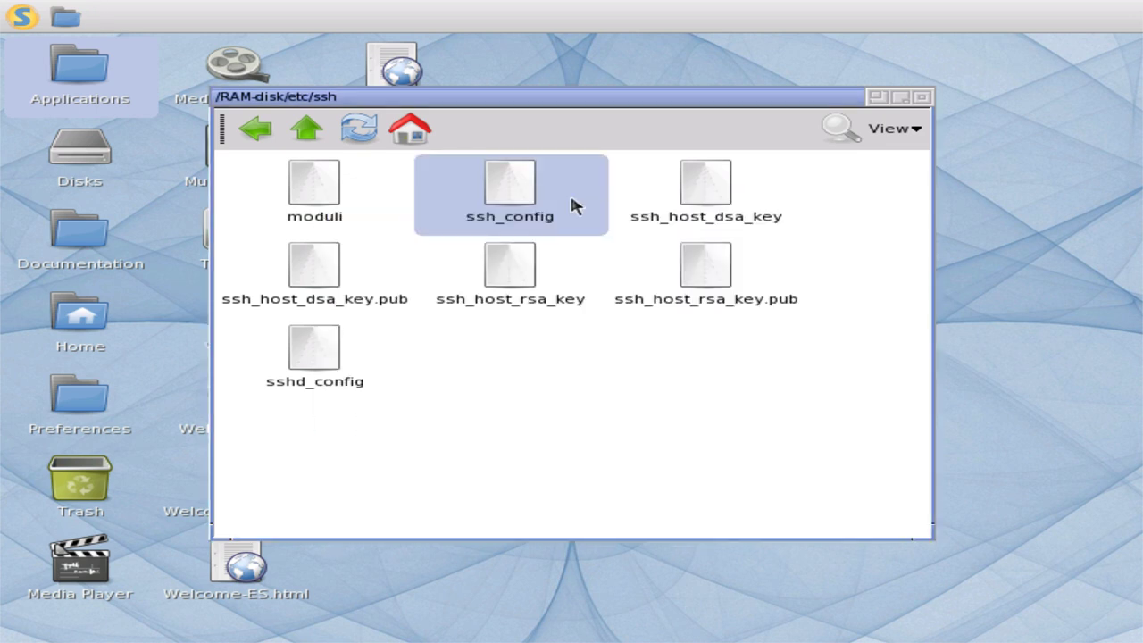
- View ssh_config's Info (2 Kb, unknown type), then close the file browser
right_click(533, 200)
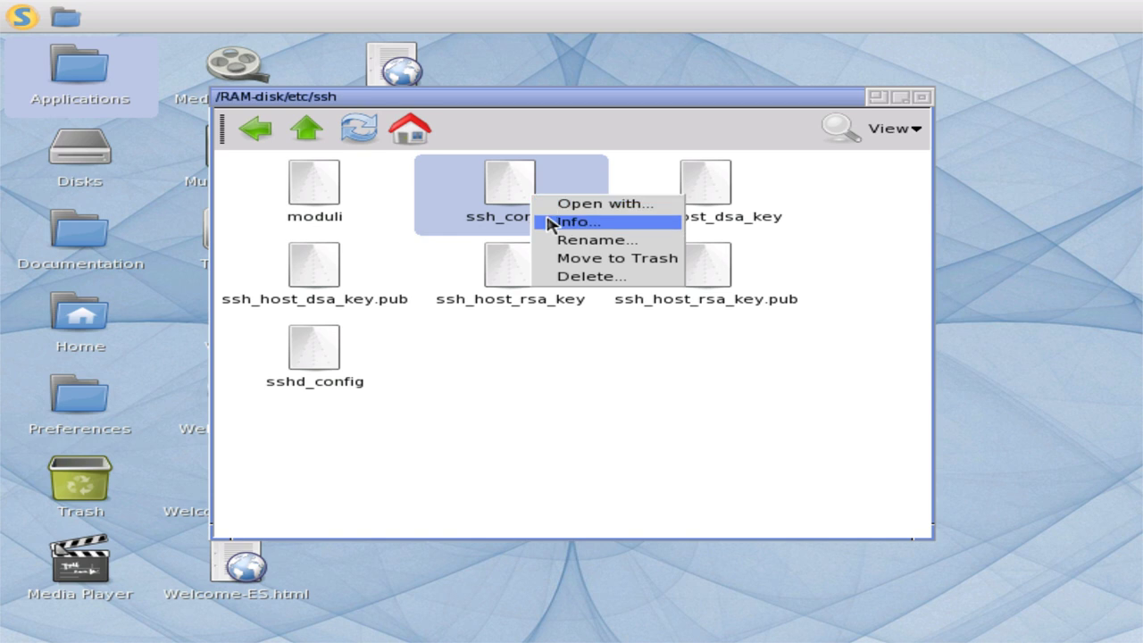
left_click(547, 222)
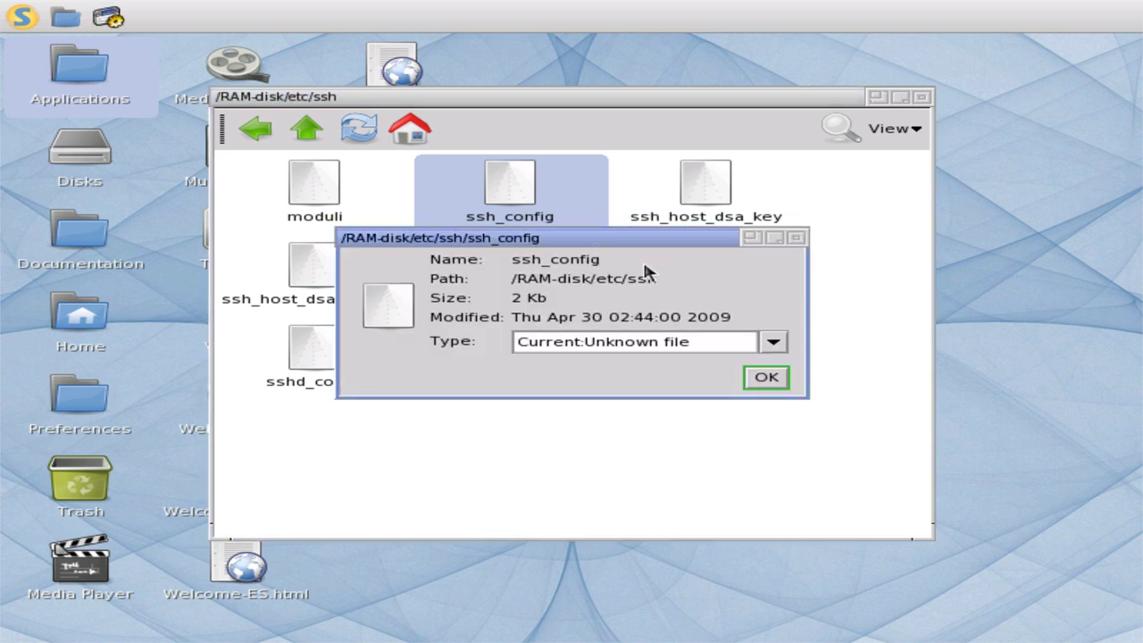
left_click(795, 239)
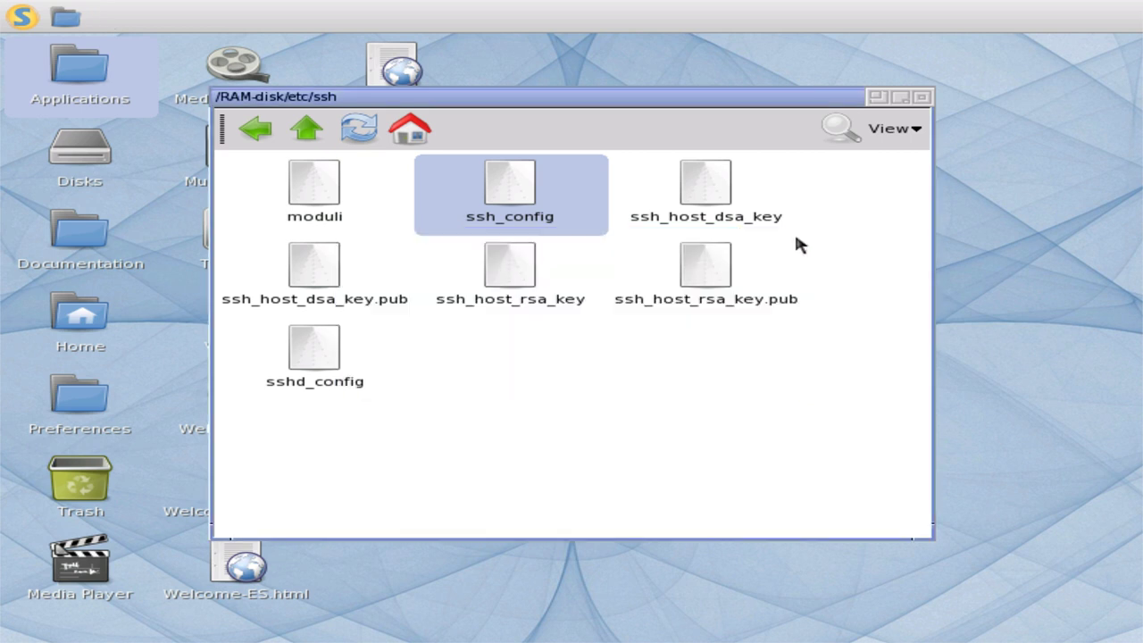
left_click(922, 96)
left_click(20, 16)
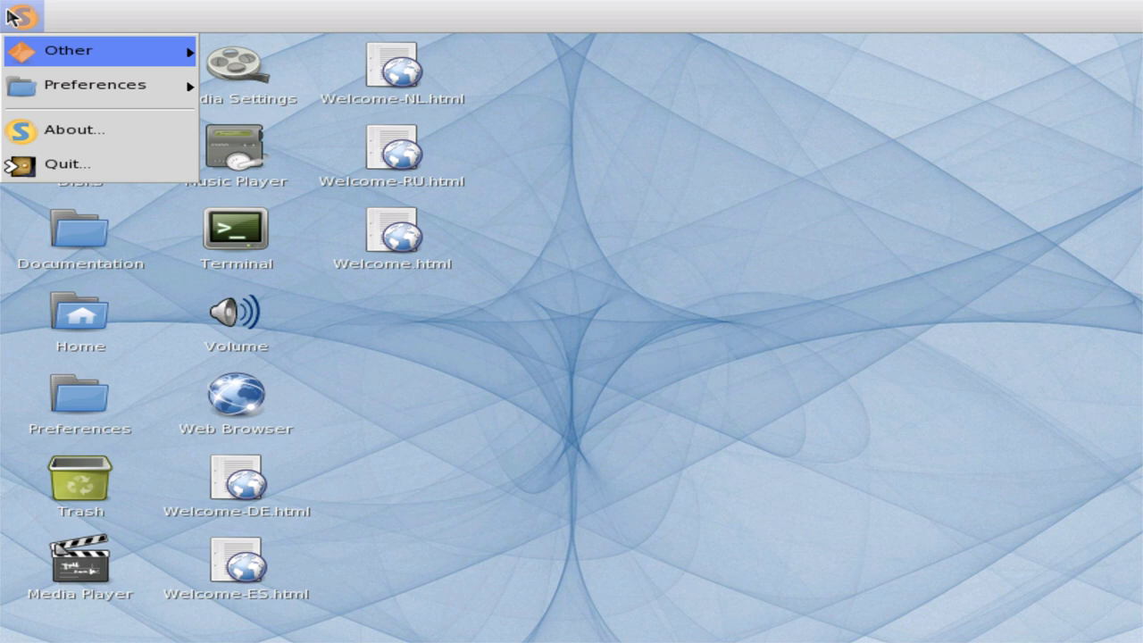
left_click(64, 144)
left_click(655, 373)
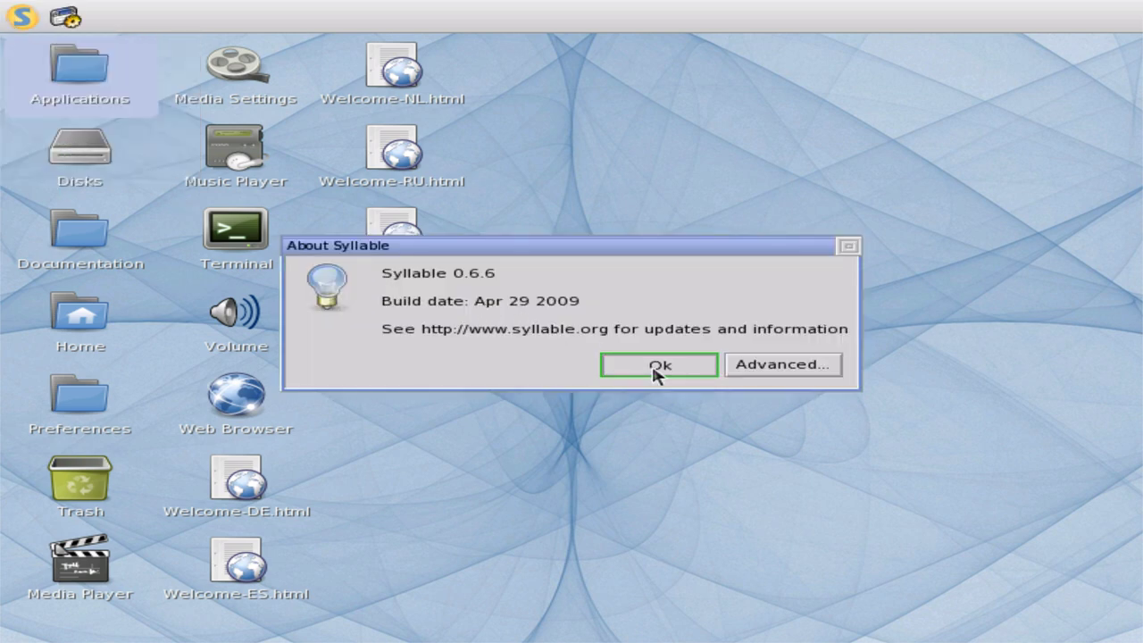
left_click(19, 16)
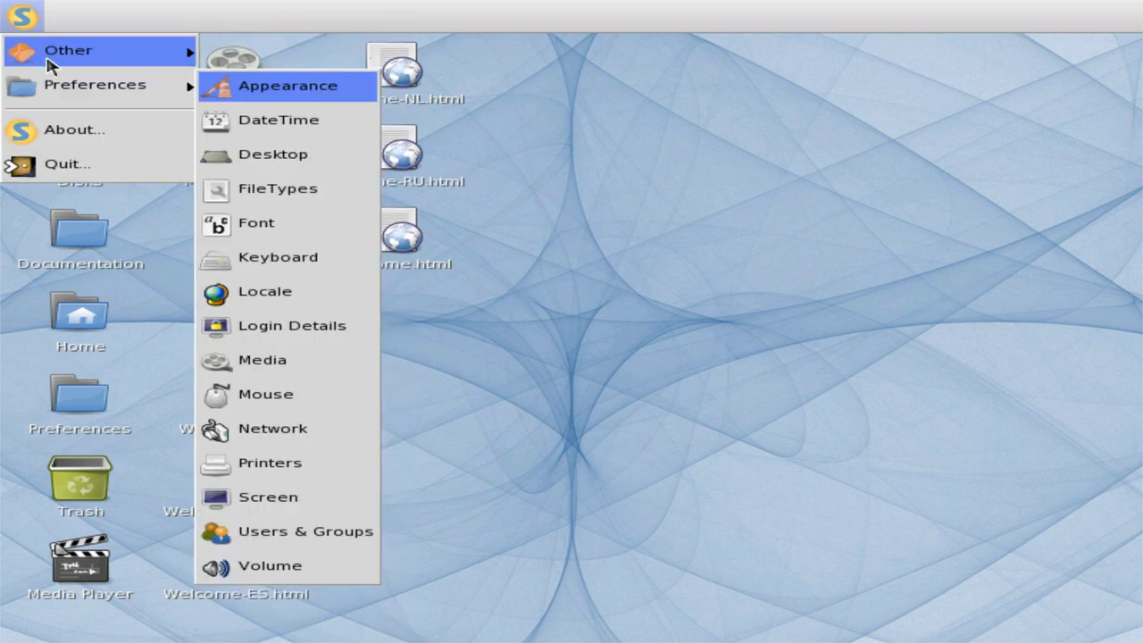
mouse_move(49, 55)
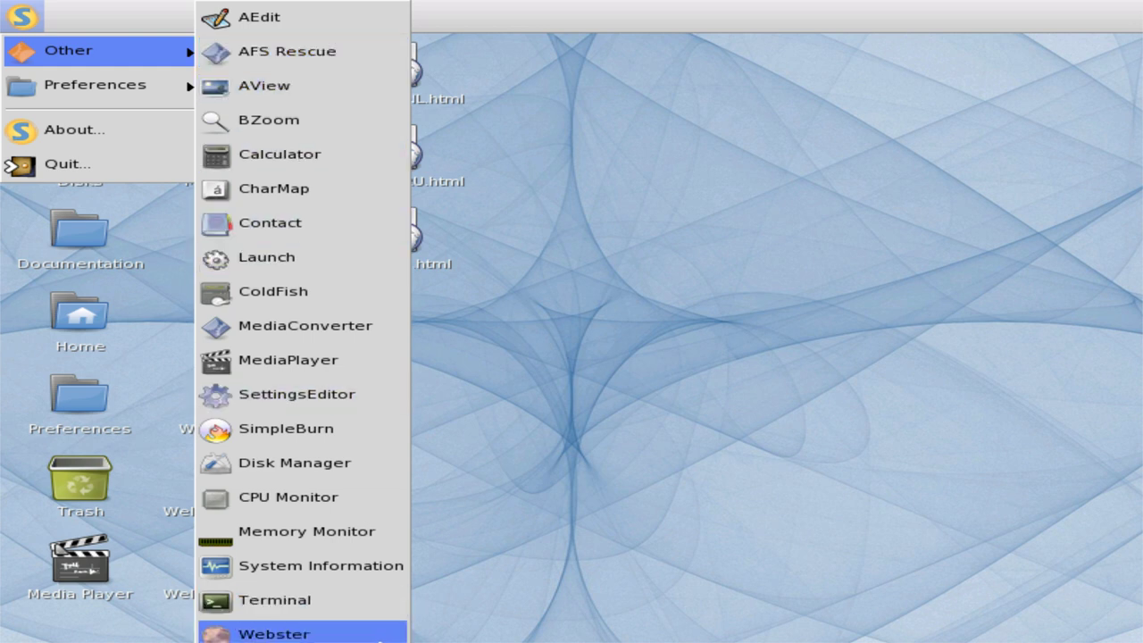
mouse_move(121, 93)
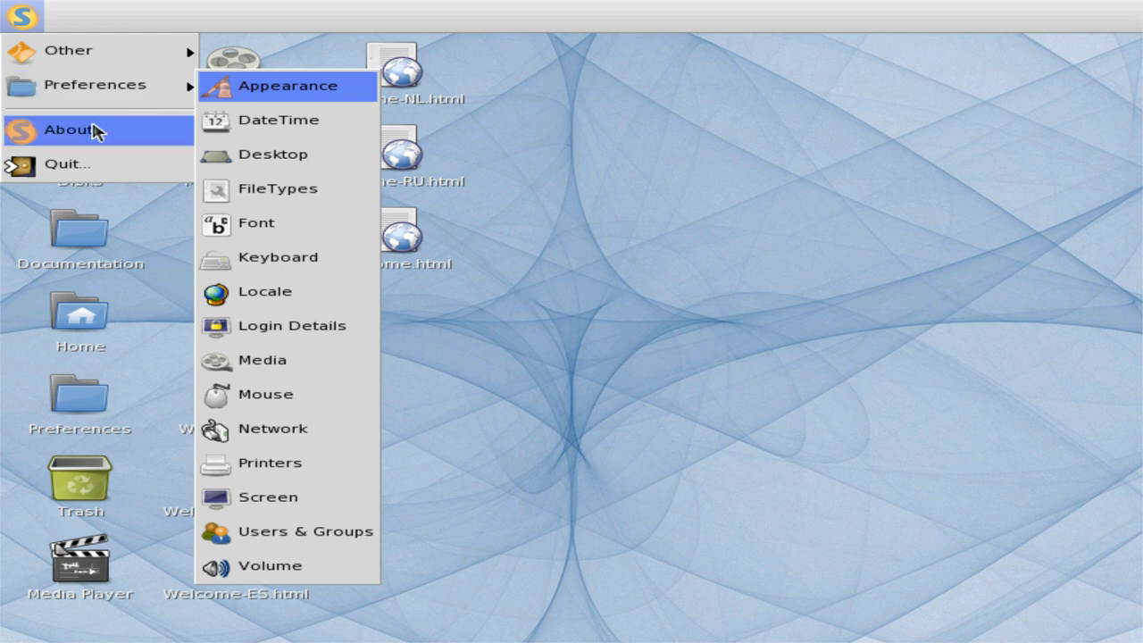
left_click(420, 412)
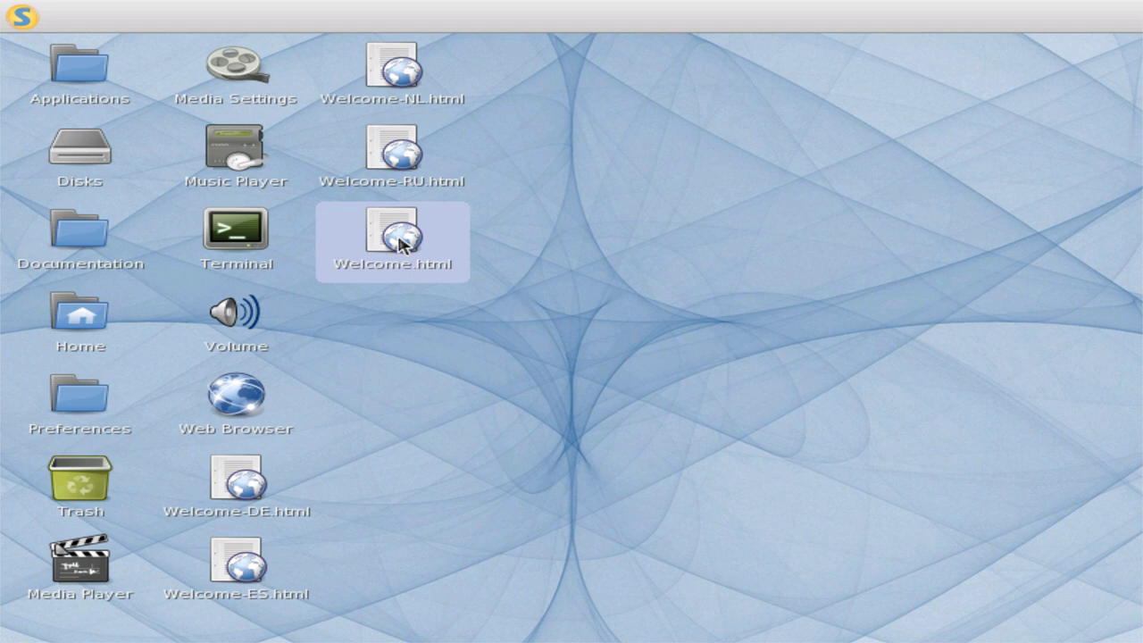
- Open Welcome.html and follow the Syllable logo link to syllable.org, dismissing the load error
double_click(399, 242)
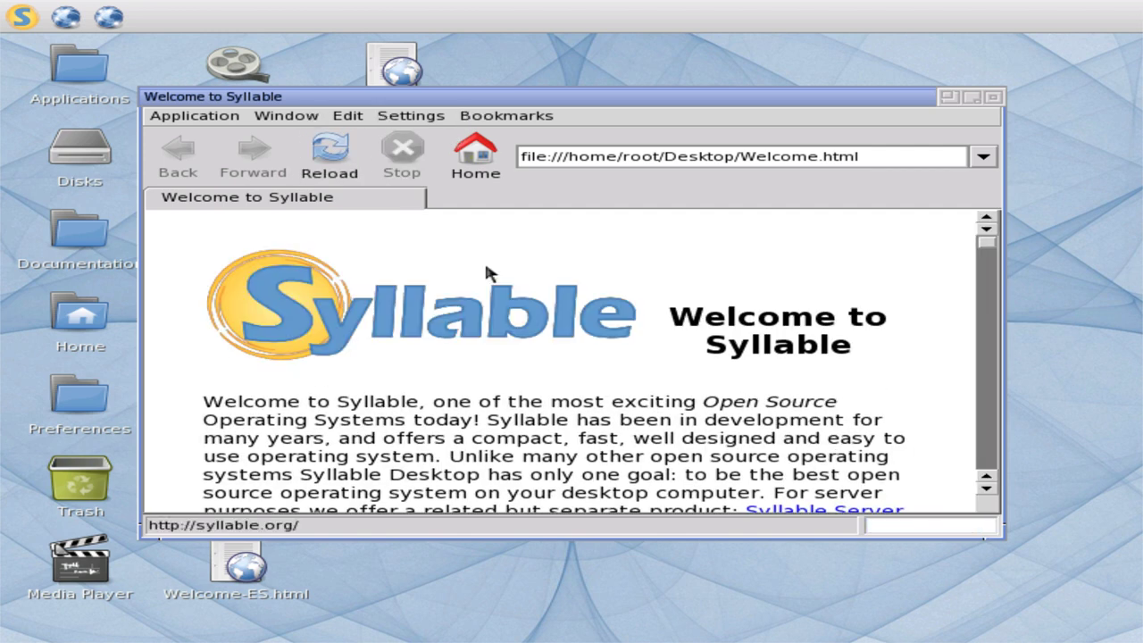
left_click(519, 295)
left_click(727, 350)
- Read the Welcome to Syllable page down to its copyright footer
scroll(511, 318, "down", 3)
scroll(506, 317, "up", 3)
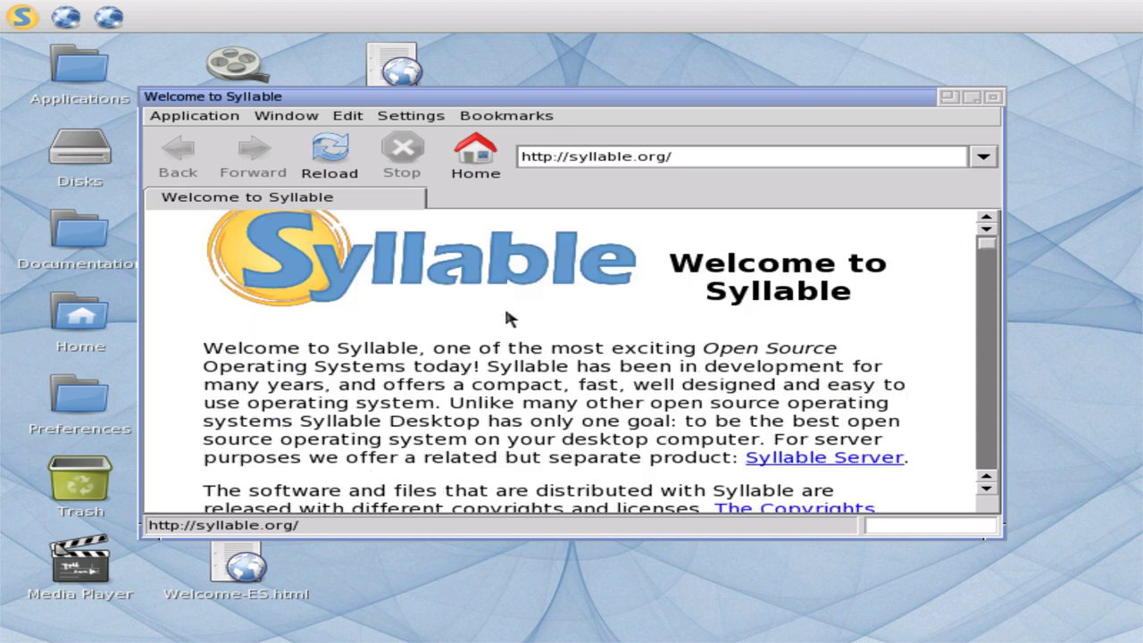
scroll(507, 318, "down", 12)
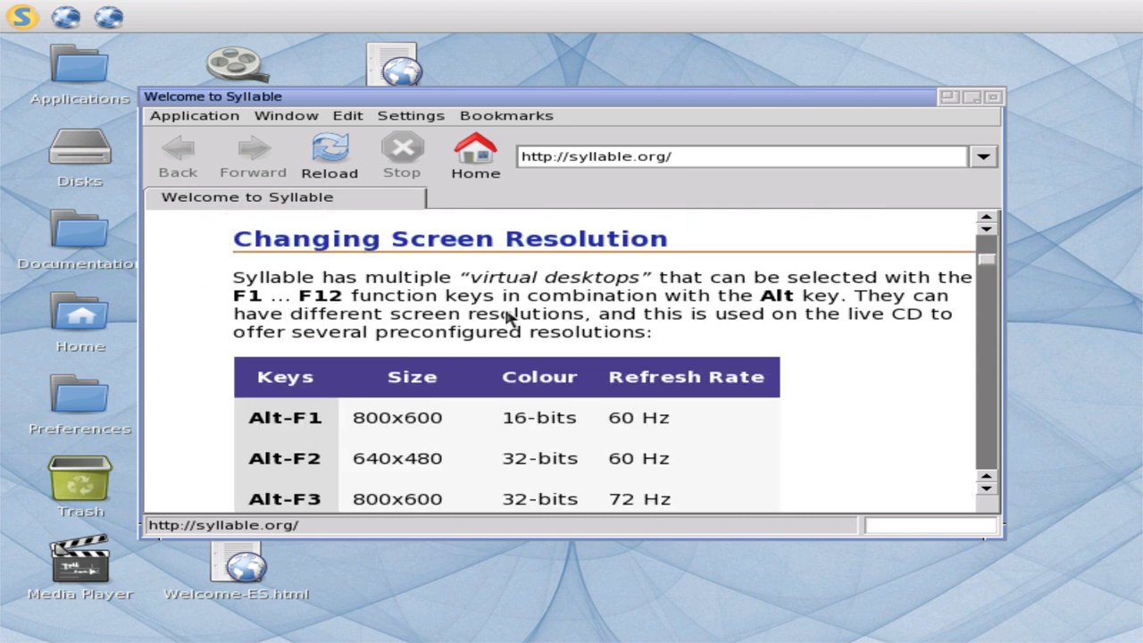
scroll(506, 318, "down", 3)
scroll(506, 318, "up", 2)
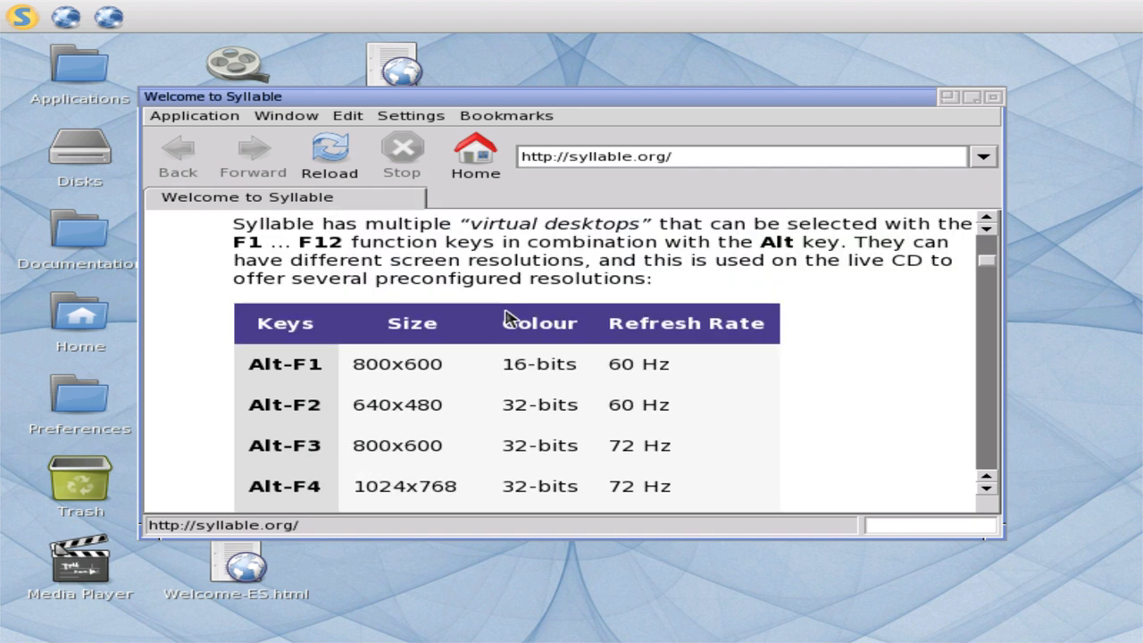
scroll(507, 316, "down", 3)
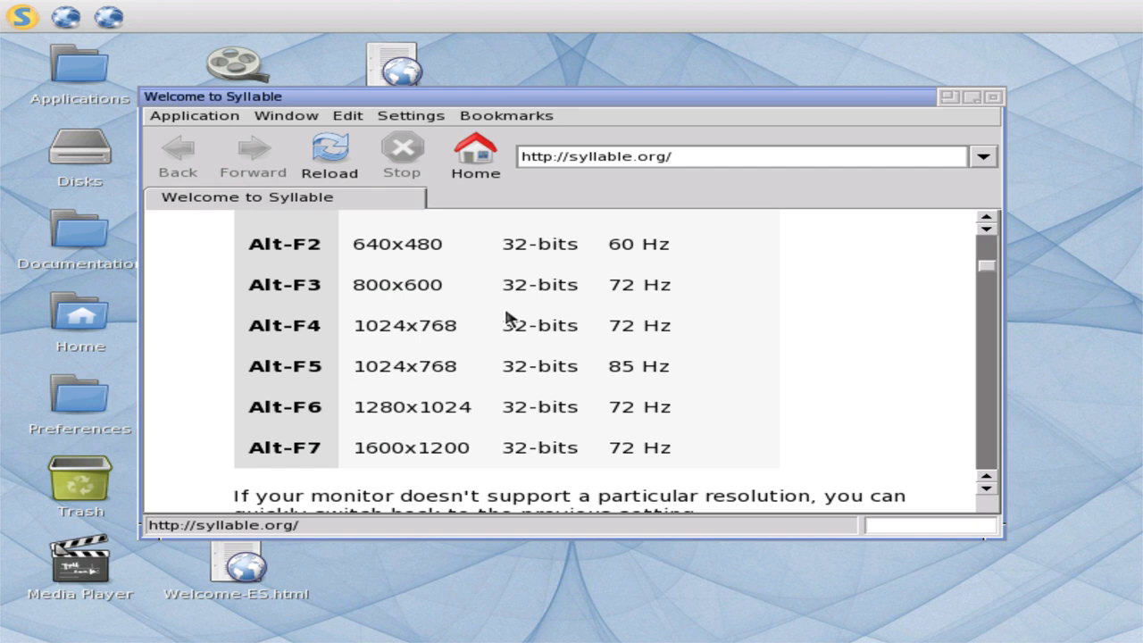
scroll(507, 316, "down", 20)
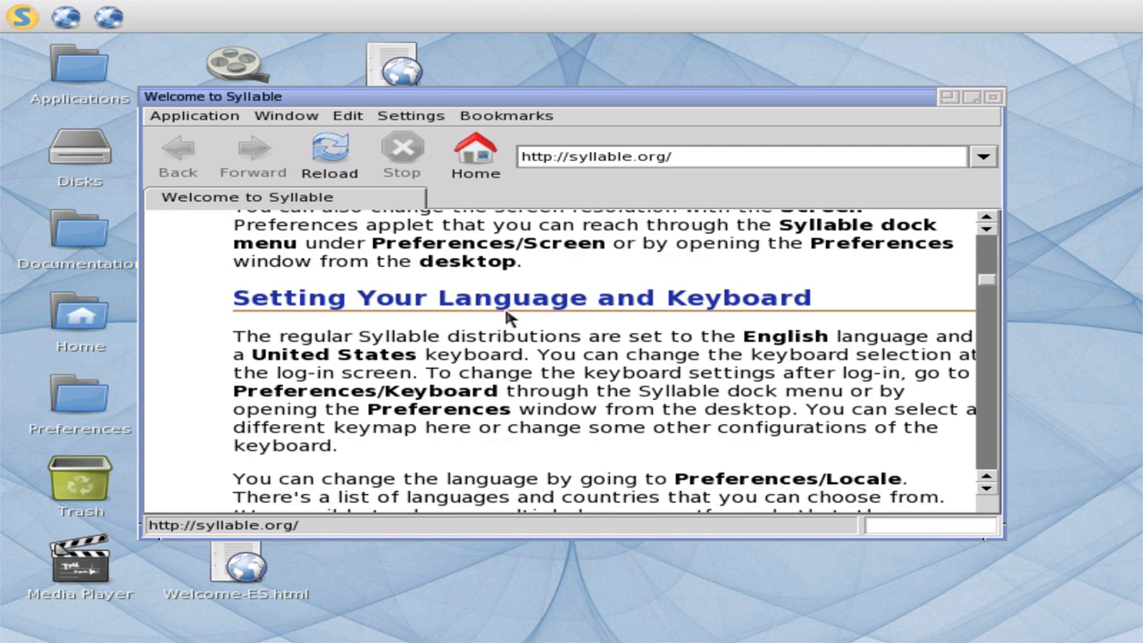
scroll(507, 316, "down", 3)
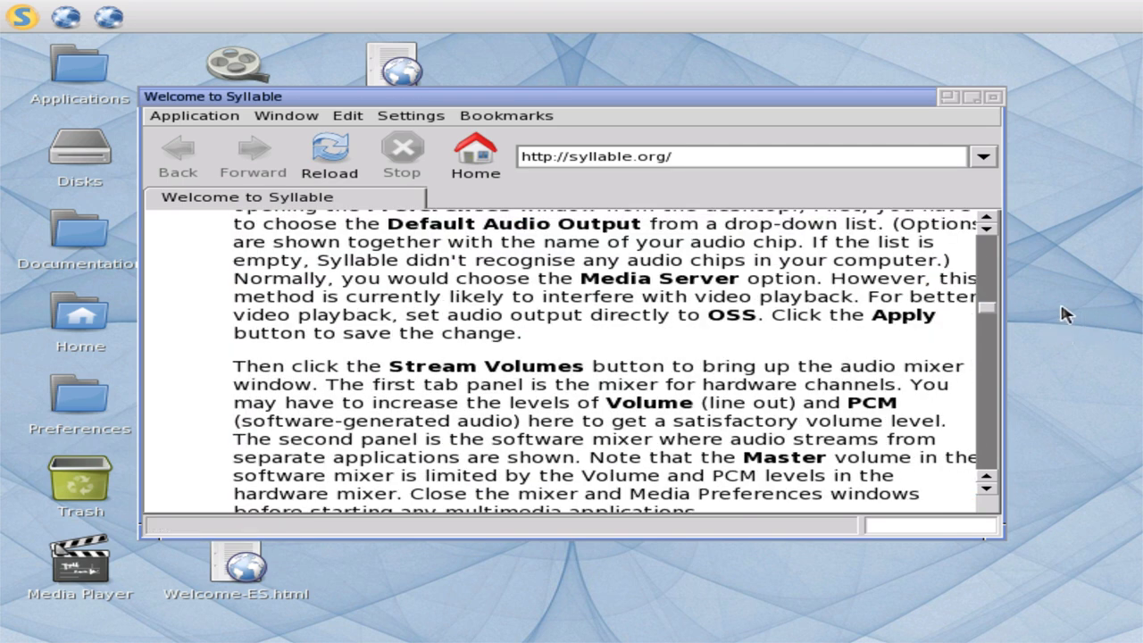
left_click_drag(986, 312, 986, 512)
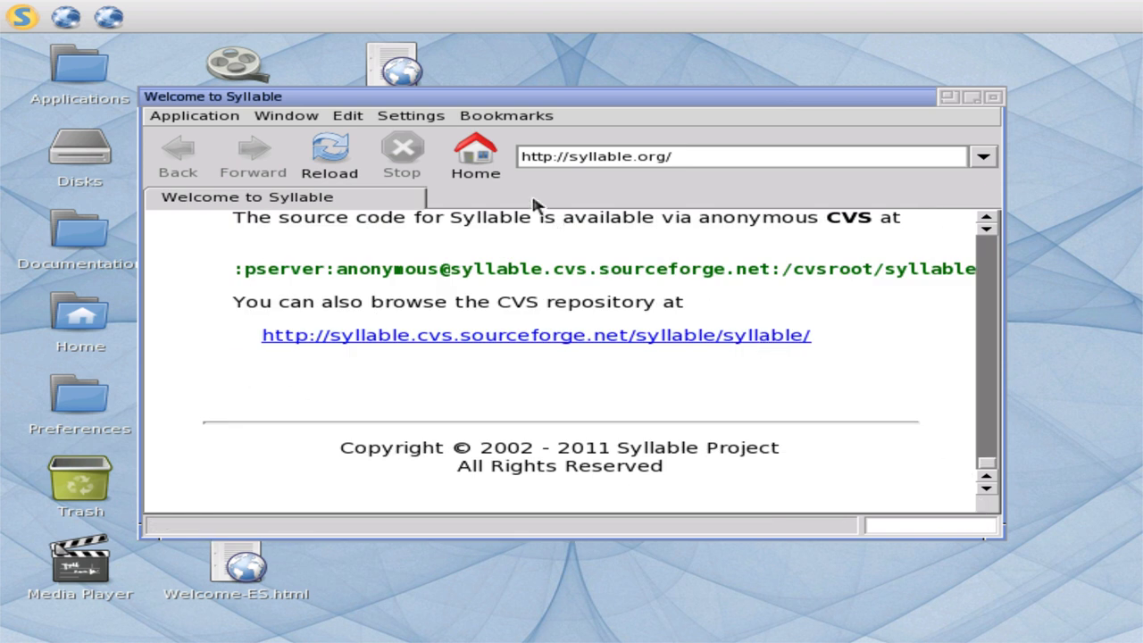
- Browse the entries in Webster's Bookmarks menu
left_click(481, 116)
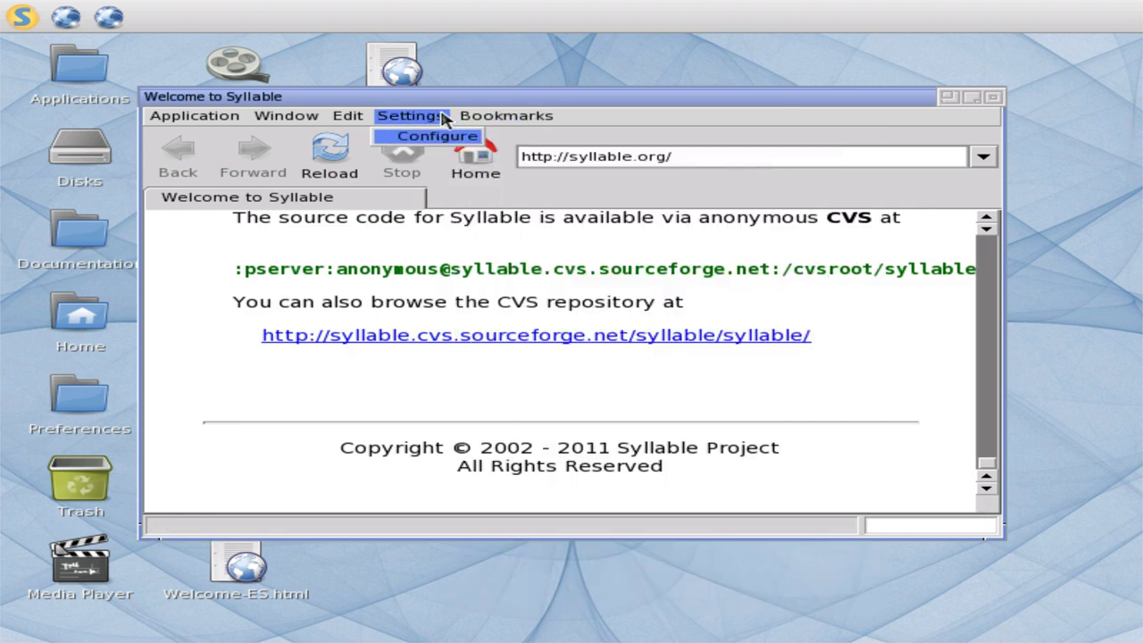
mouse_move(489, 120)
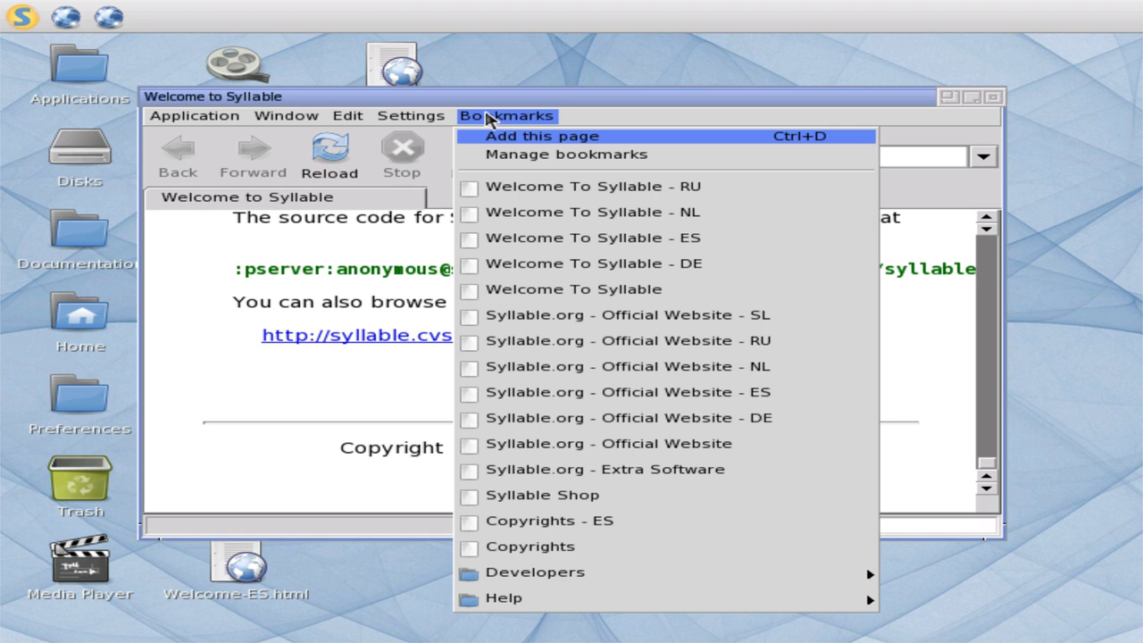
mouse_move(596, 583)
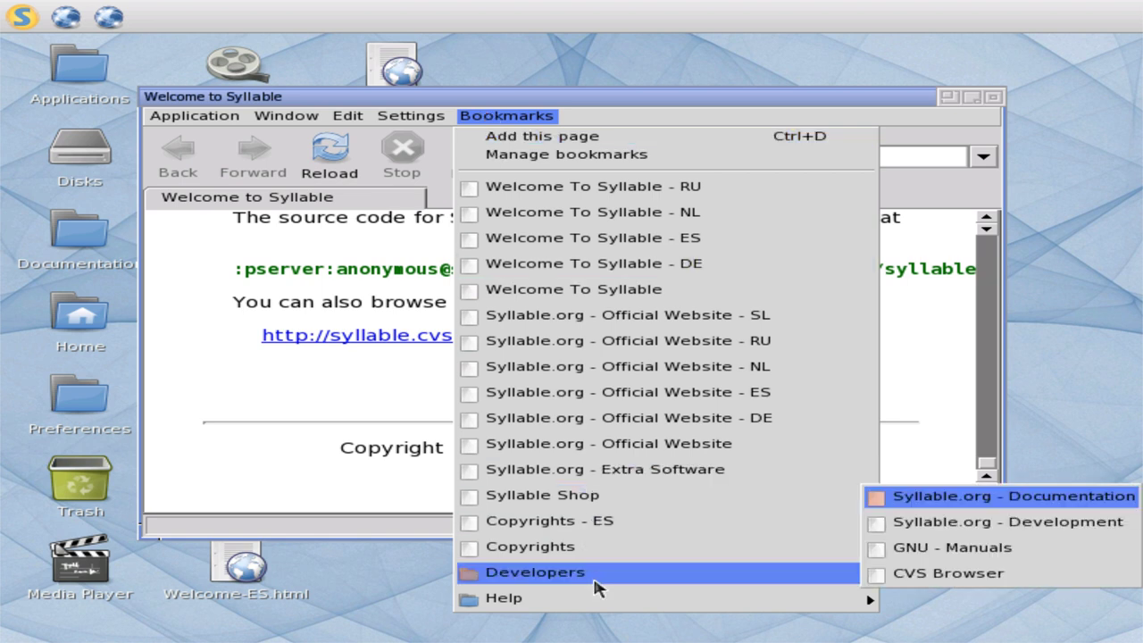
mouse_move(600, 611)
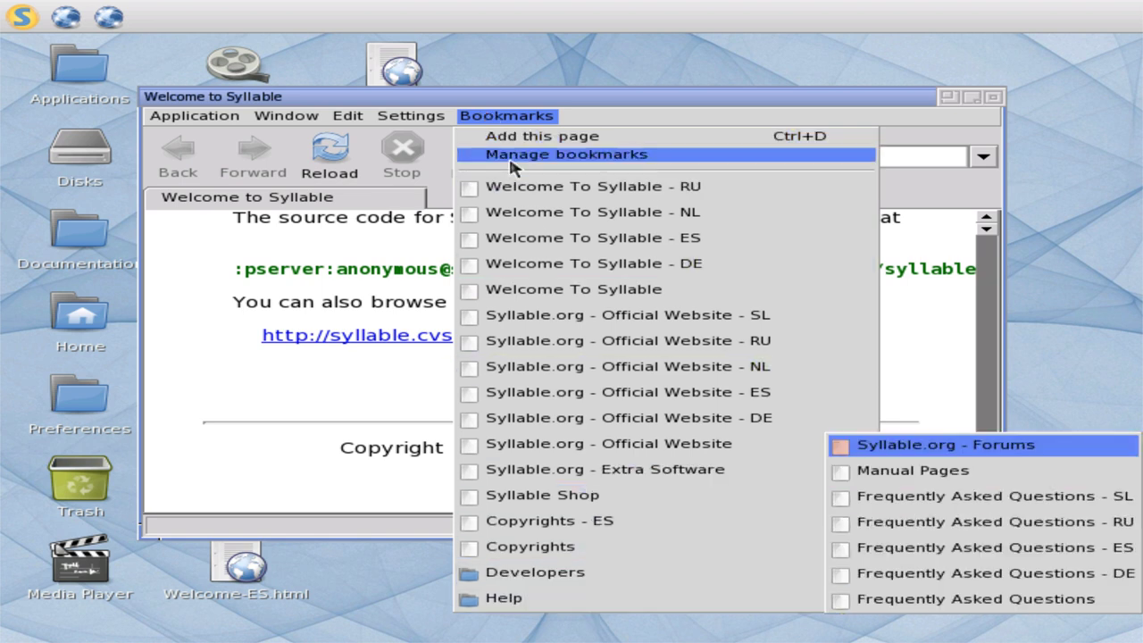
- View the Proxies page of Settings > Configure, then cancel without changes
mouse_move(397, 118)
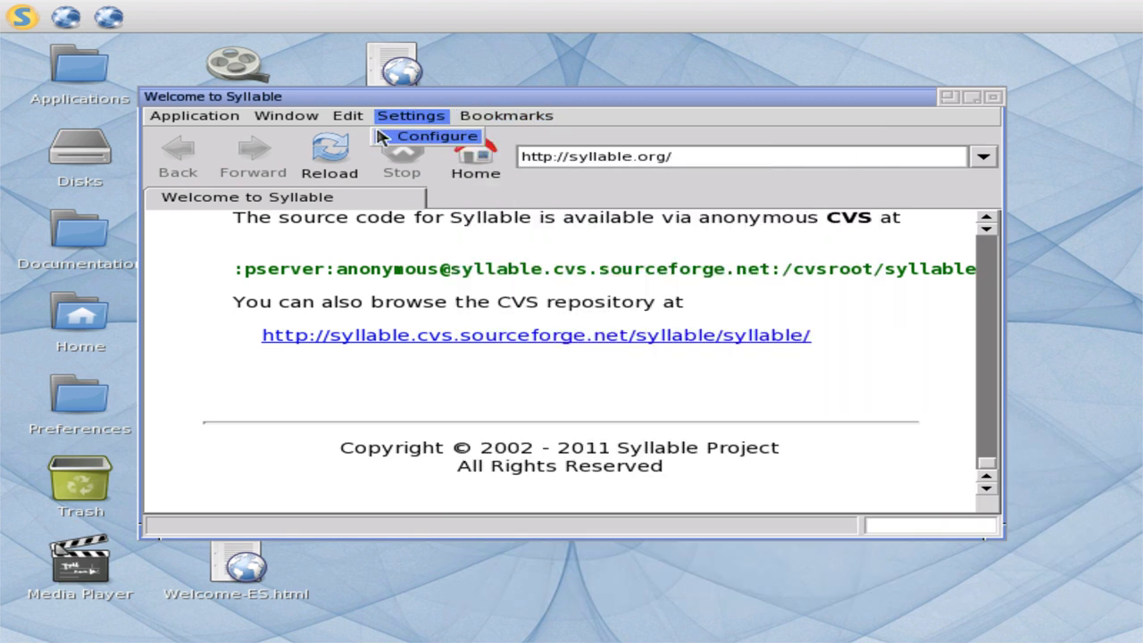
left_click(380, 135)
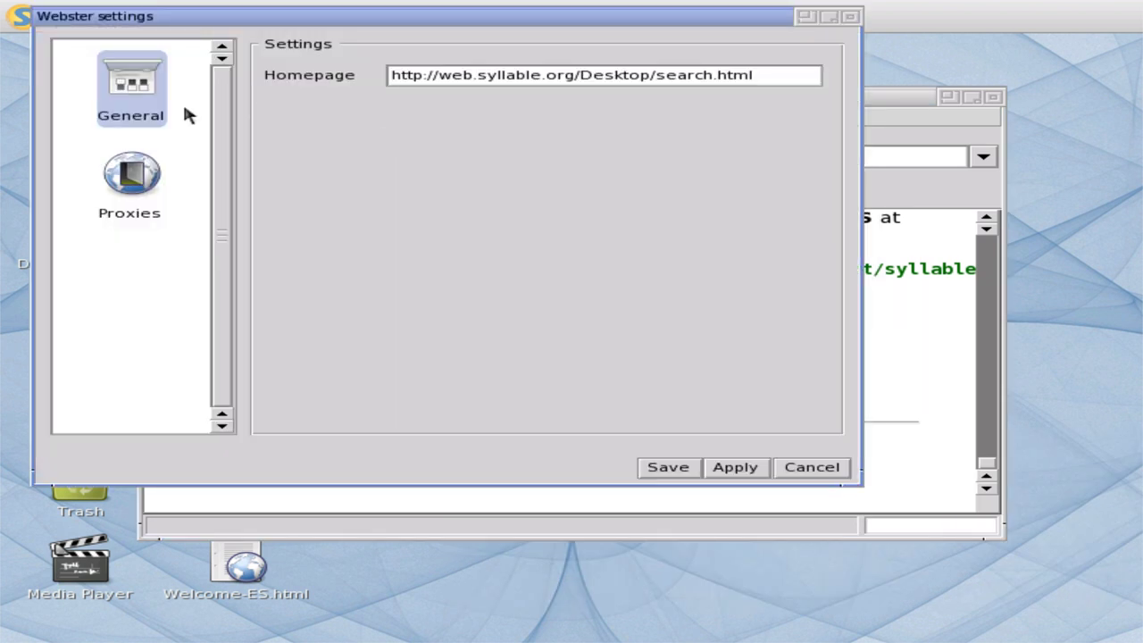
left_click(161, 183)
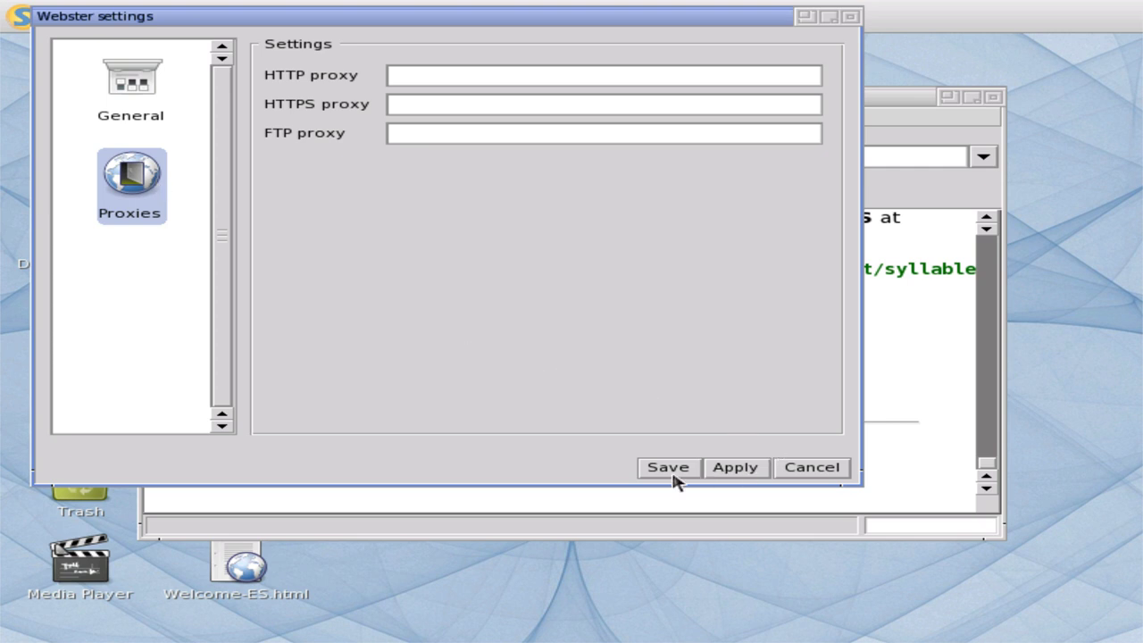
left_click(812, 467)
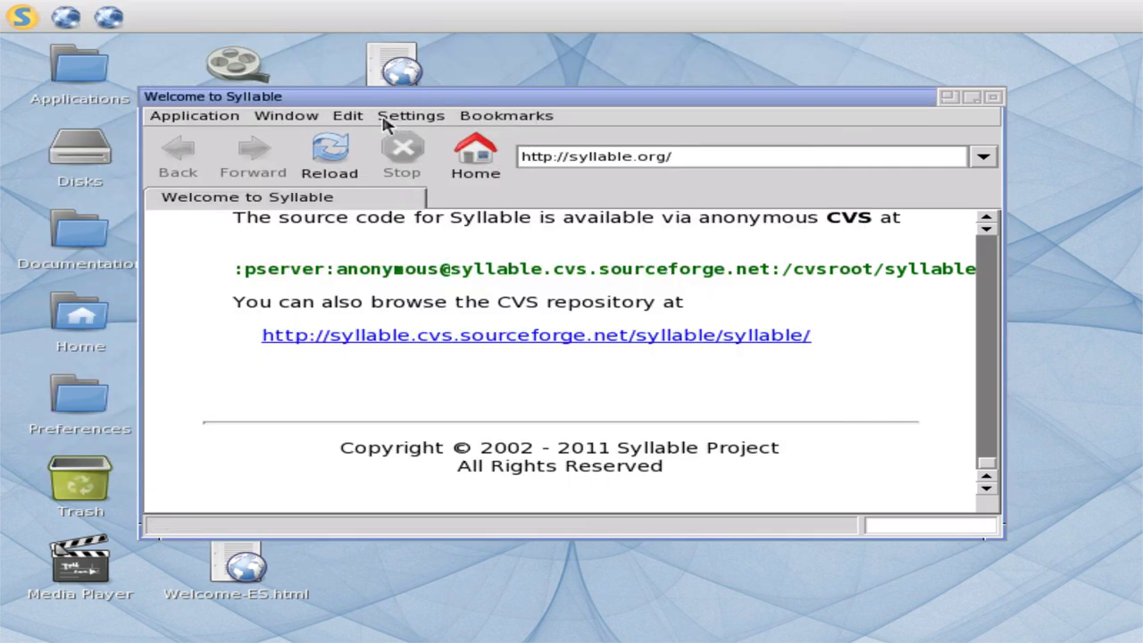
- View About Webster (version 20091006-development Alpha), then close both browser windows
left_click(348, 116)
mouse_move(283, 117)
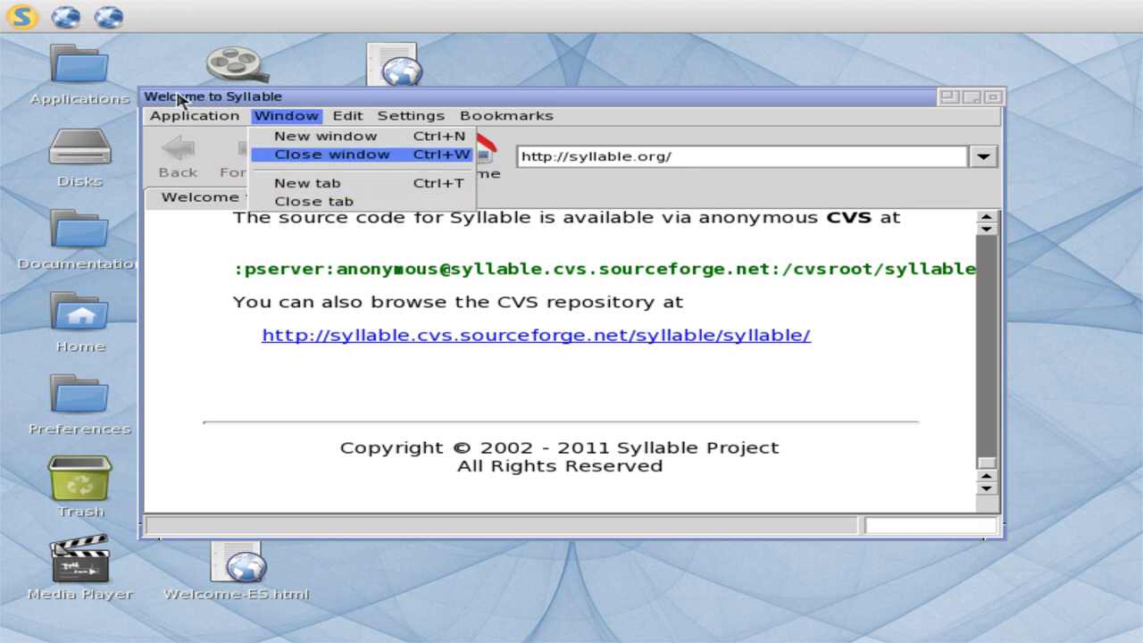
mouse_move(173, 113)
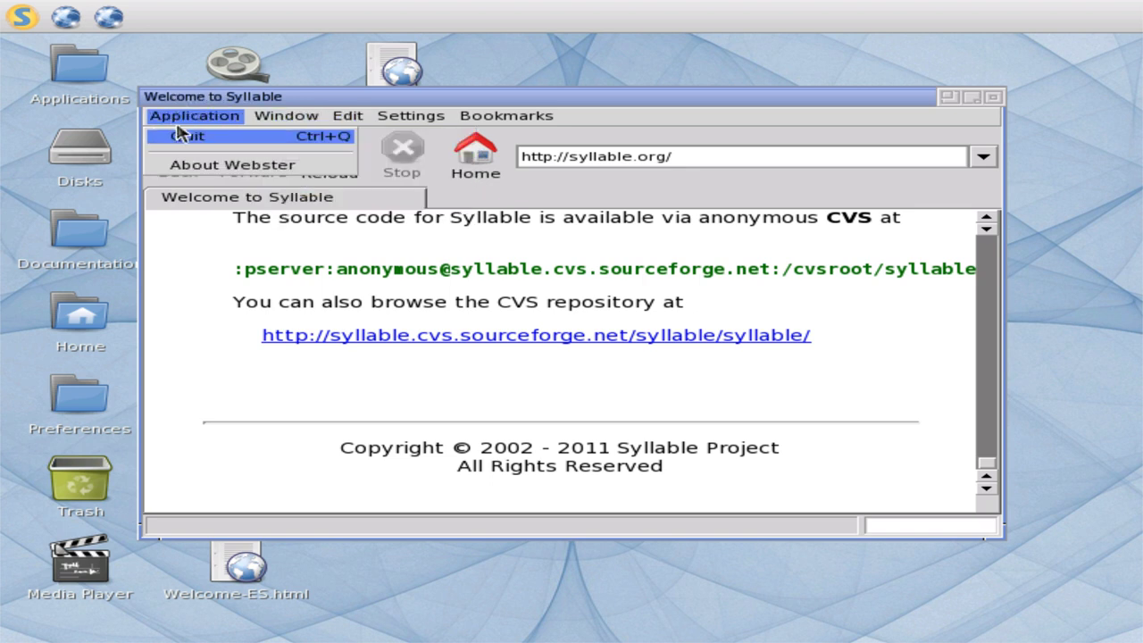
left_click(231, 169)
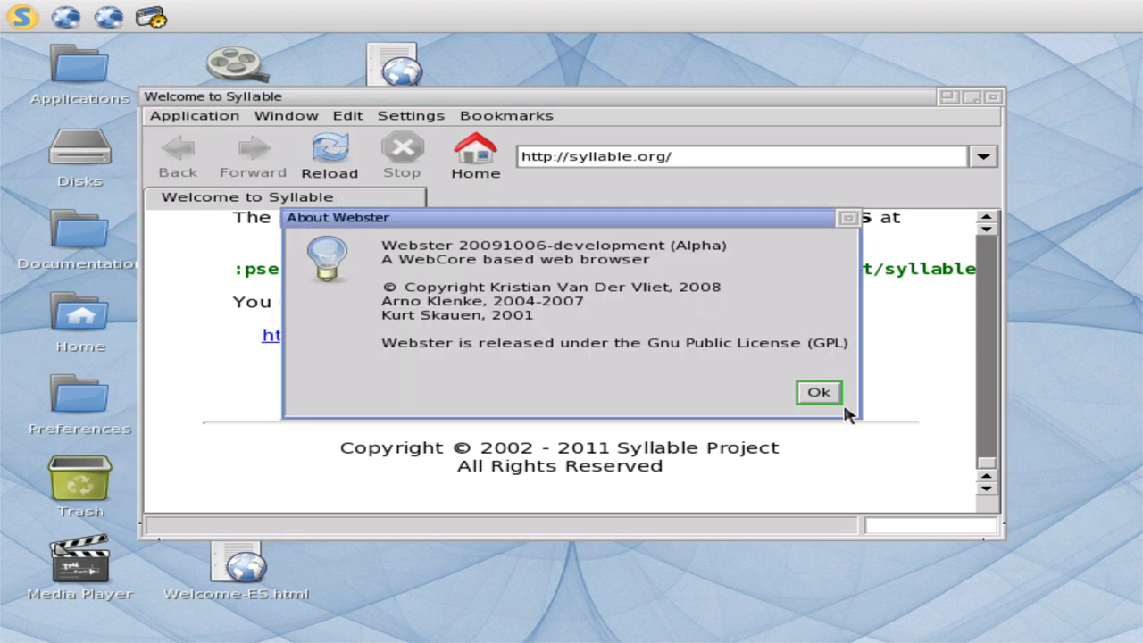
left_click(822, 396)
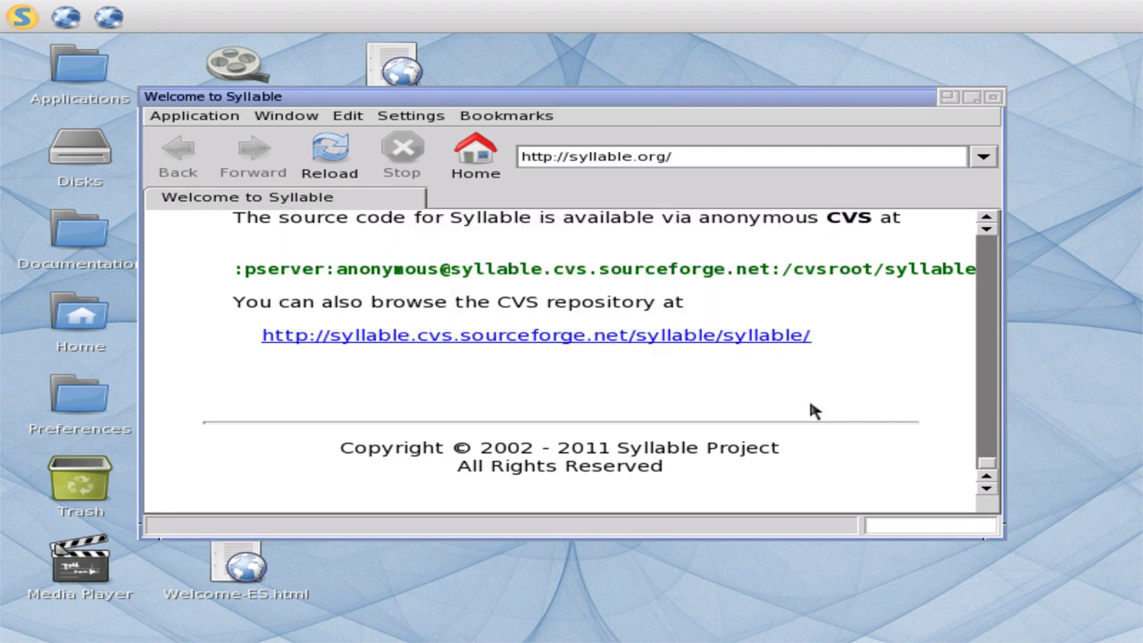
left_click(994, 97)
left_click(993, 98)
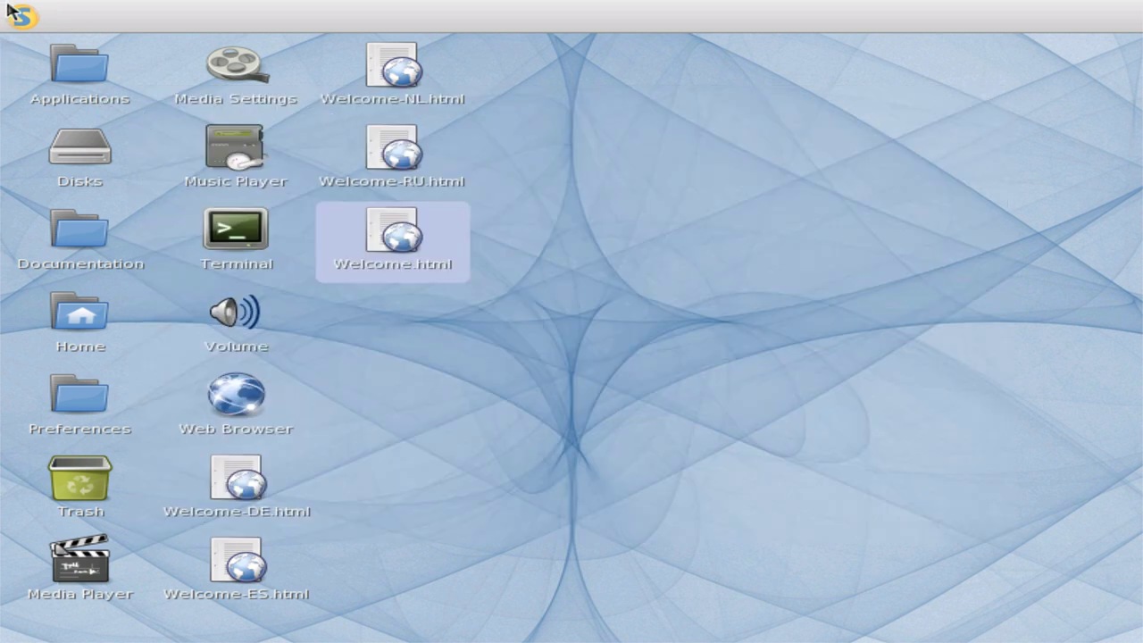
- Open Disks, the Syllable 0.6.6 Live disc, and its bin folder
left_click(62, 158)
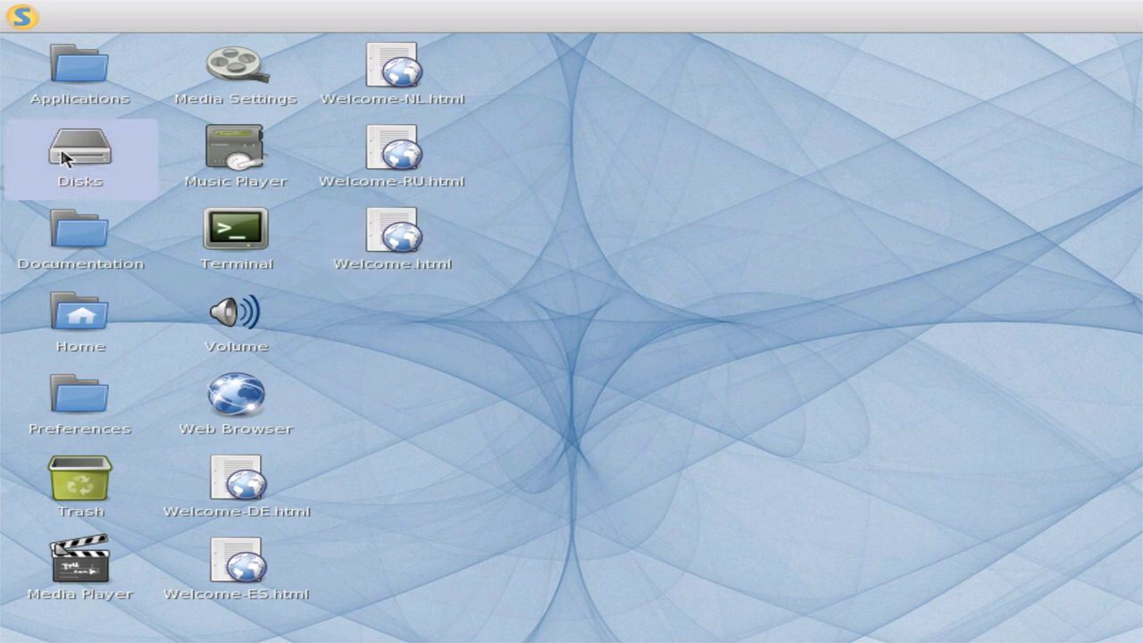
double_click(72, 157)
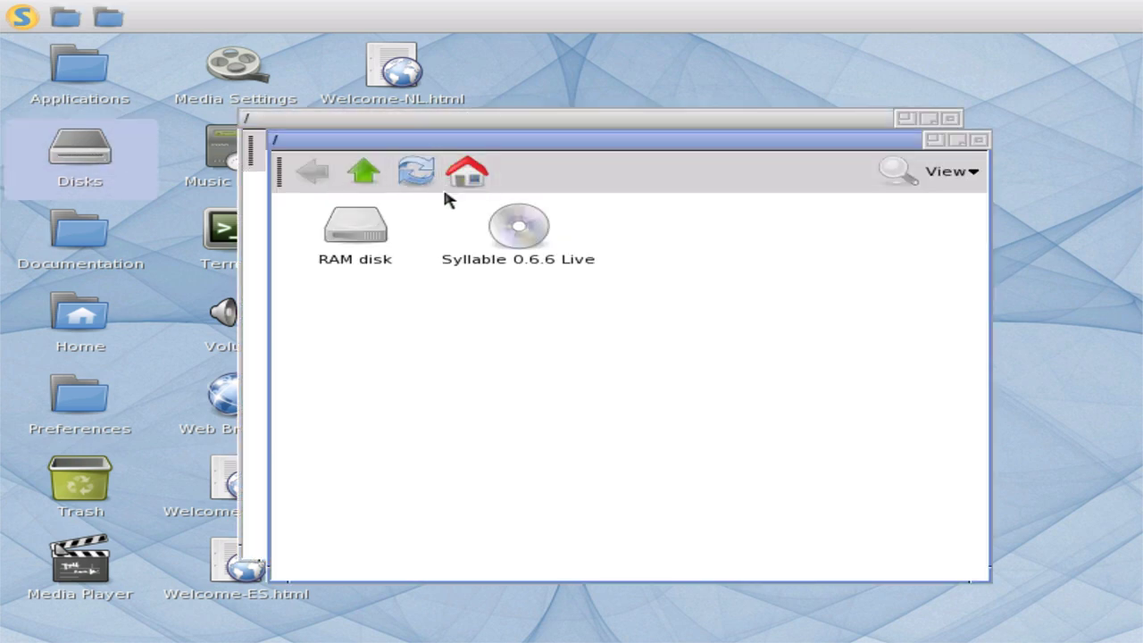
double_click(514, 243)
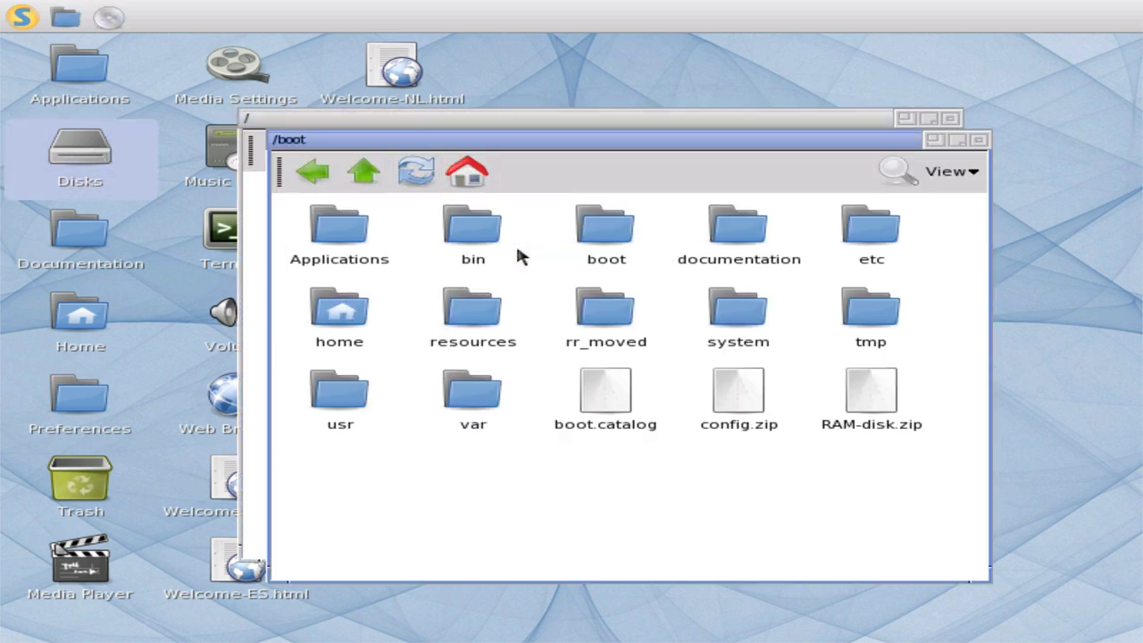
double_click(458, 239)
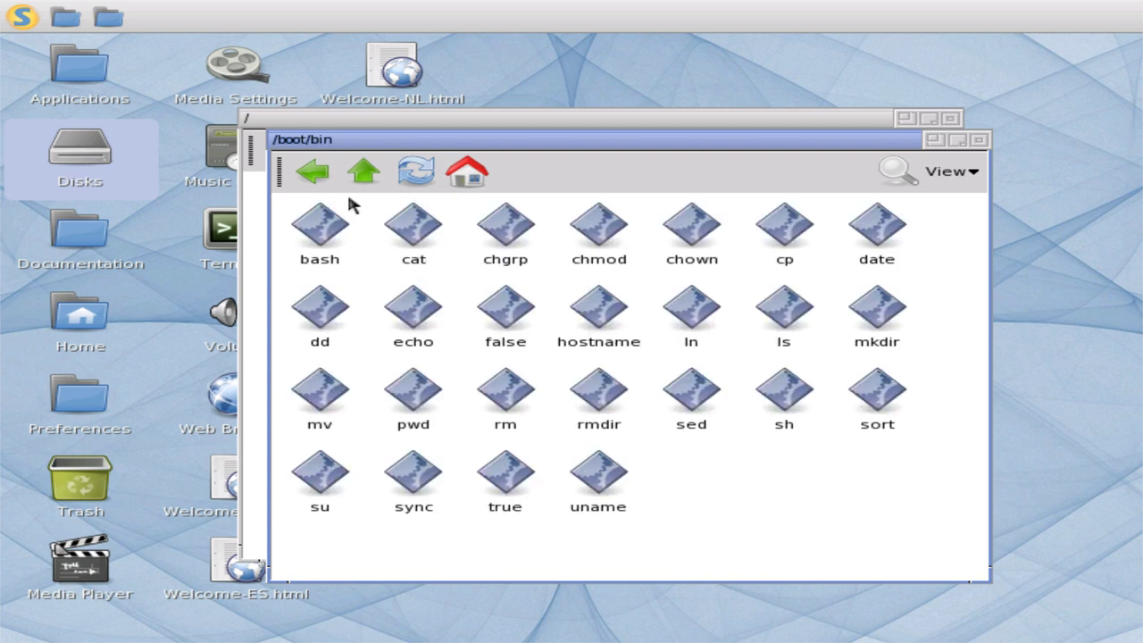
- Browse the boot, grub and rr_moved folders, returning to /boot each time
left_click(310, 175)
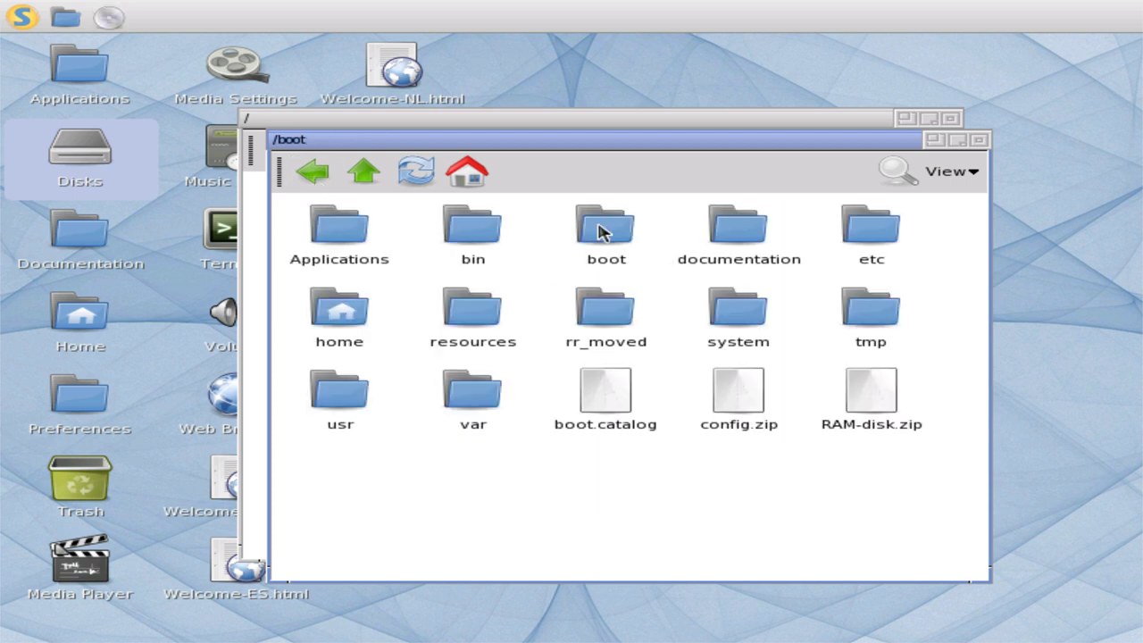
left_click(601, 229)
left_click(397, 237)
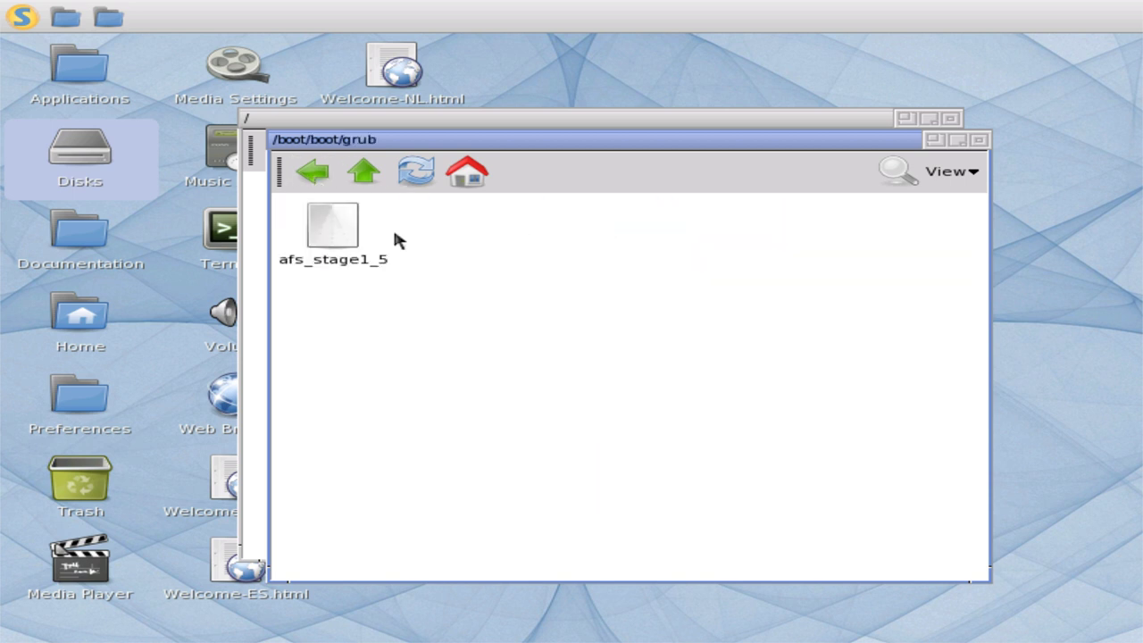
left_click(313, 173)
left_click(312, 173)
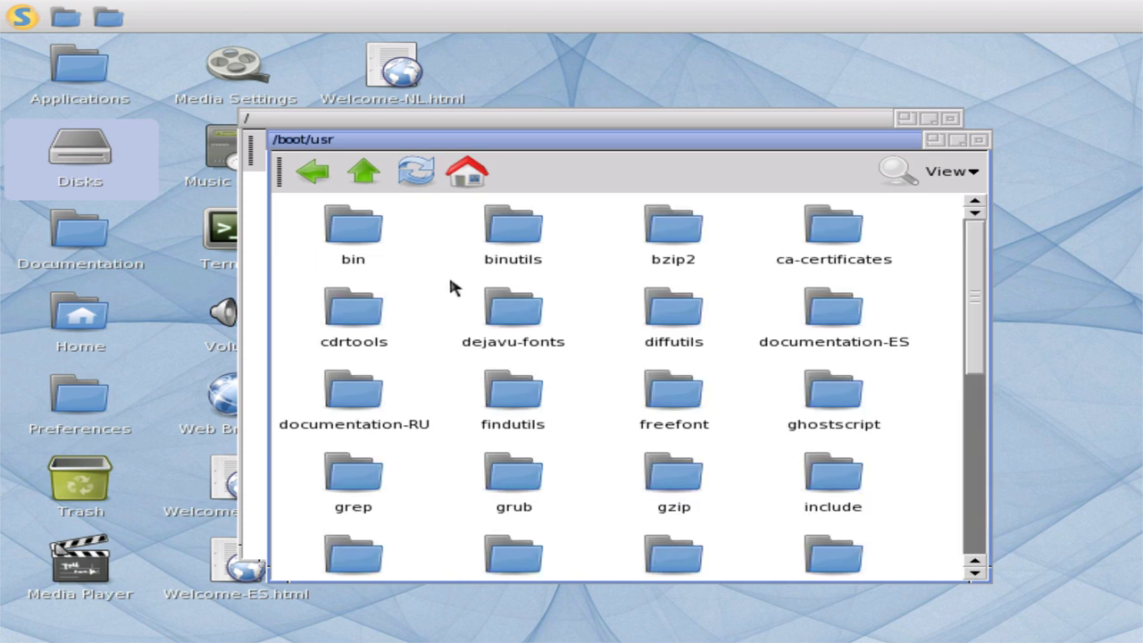
left_click(331, 172)
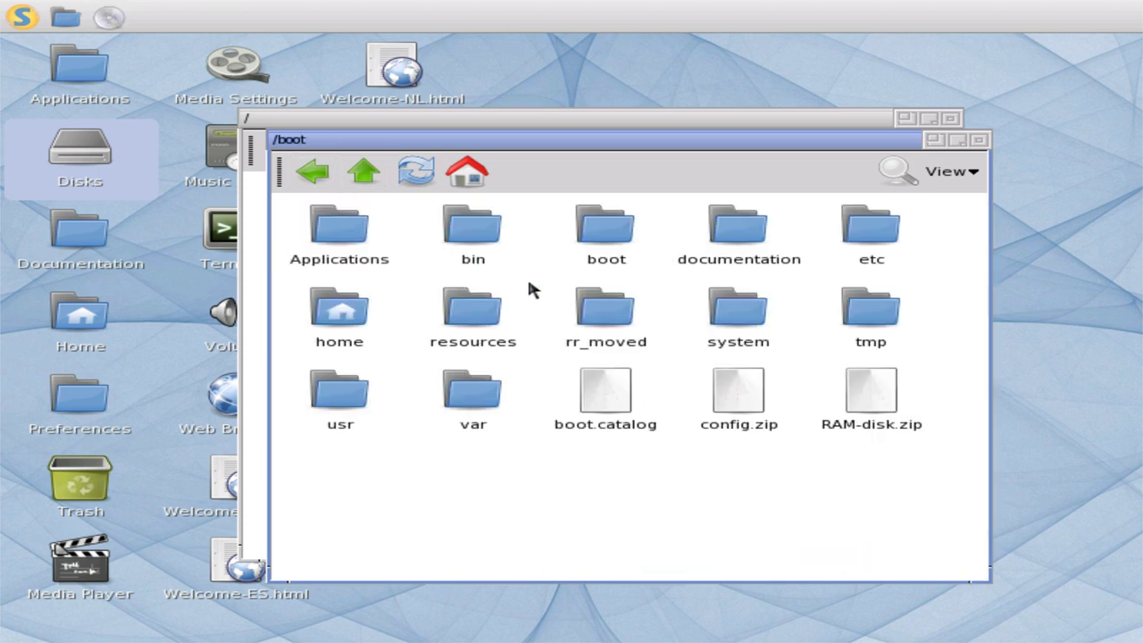
double_click(595, 298)
left_click(310, 175)
- Open /boot/usr/bin, view gcc's Info, then close the window
double_click(329, 409)
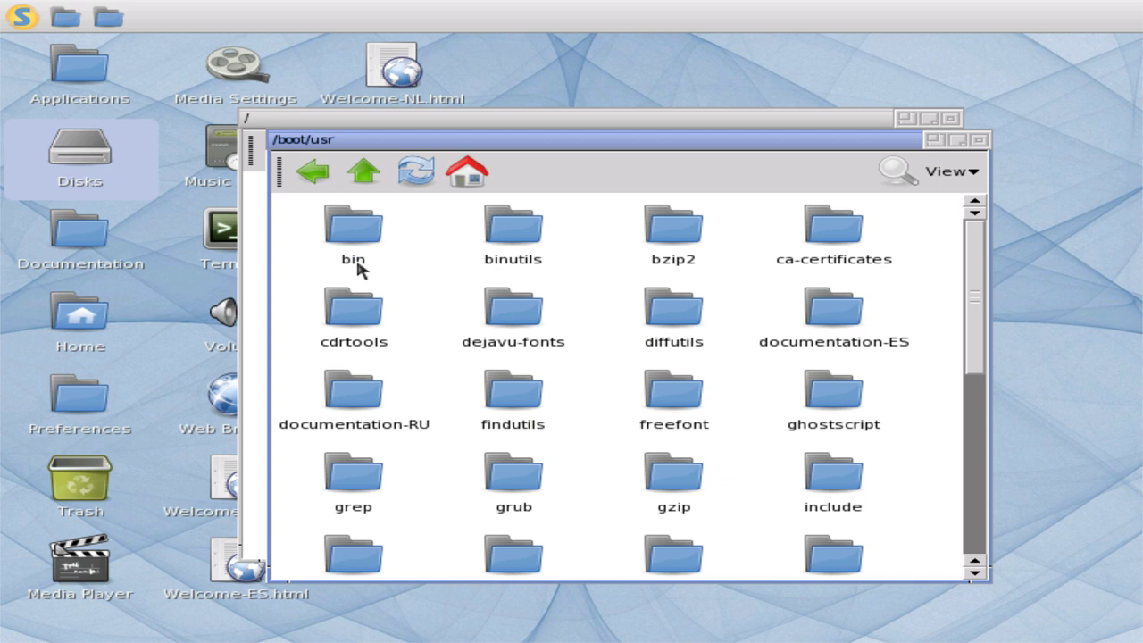
scroll(357, 268, "down", 5)
scroll(356, 256, "up", 5)
double_click(356, 256)
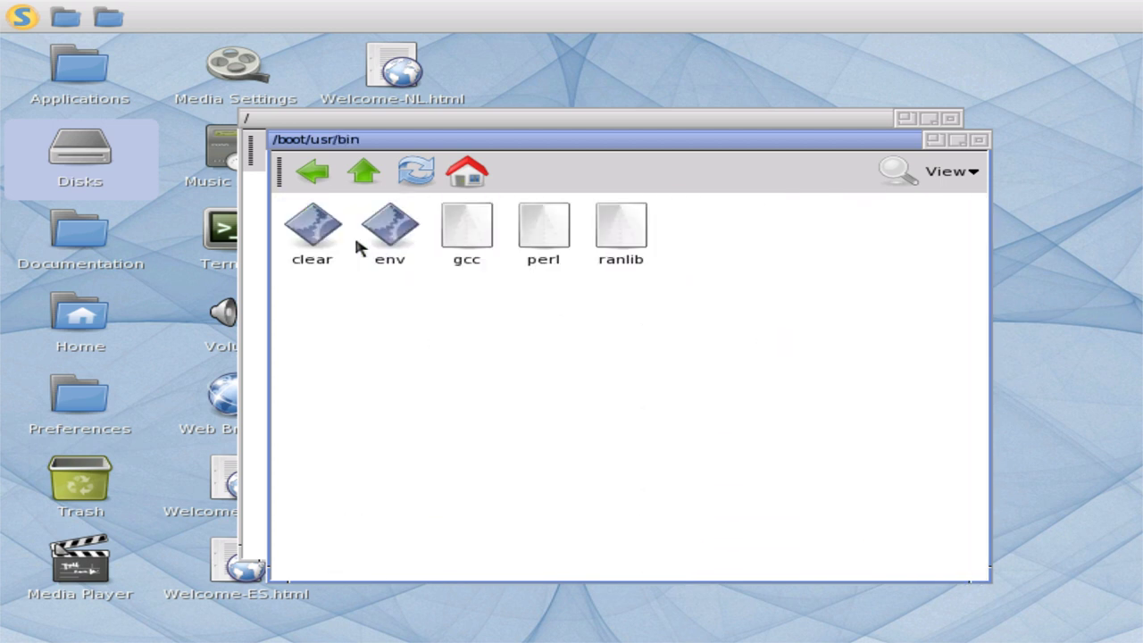
right_click(449, 255)
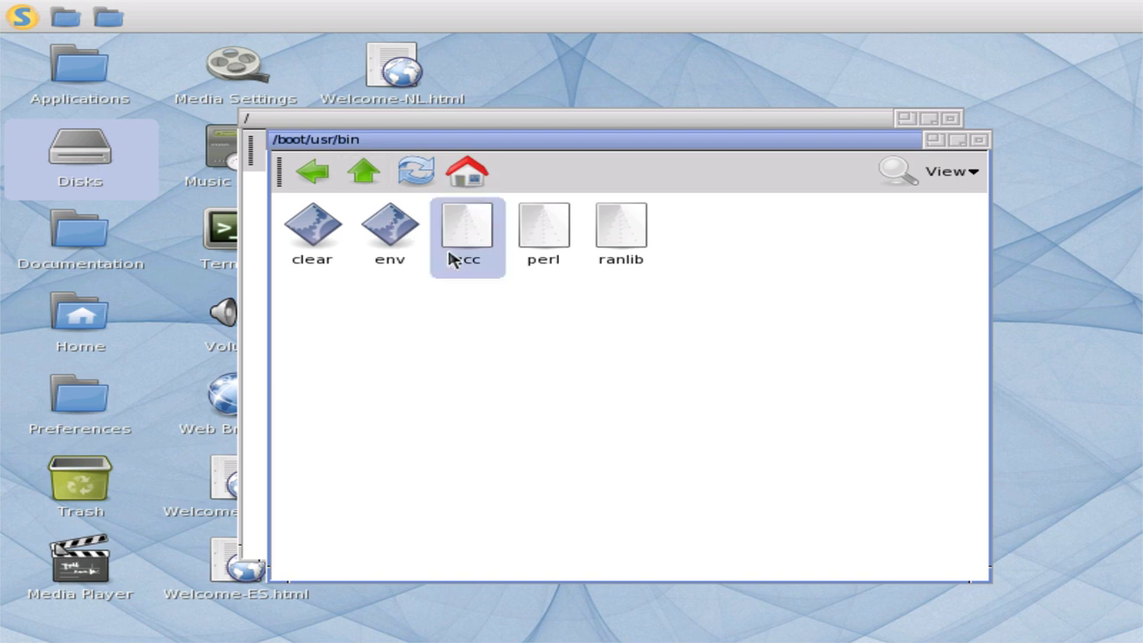
left_click(503, 281)
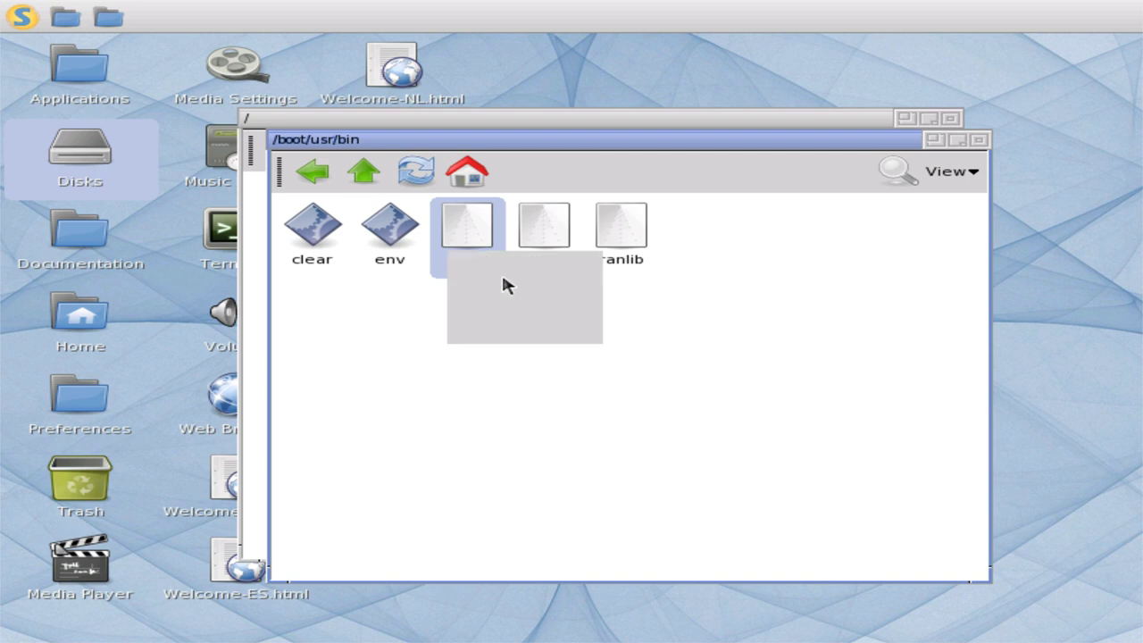
left_click(809, 466)
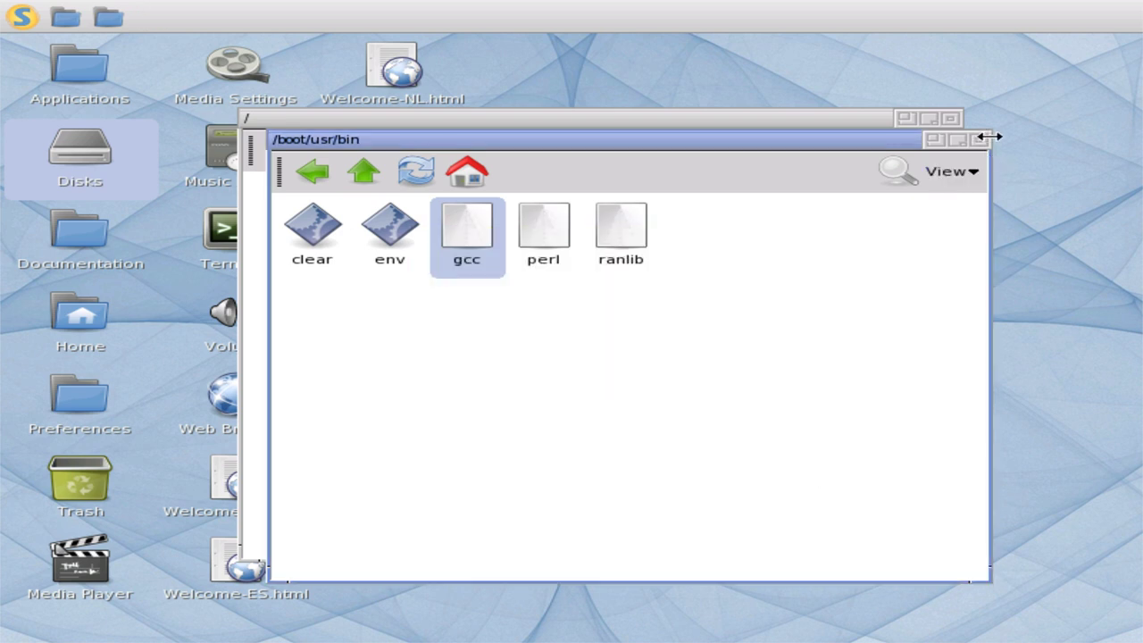
left_click(981, 140)
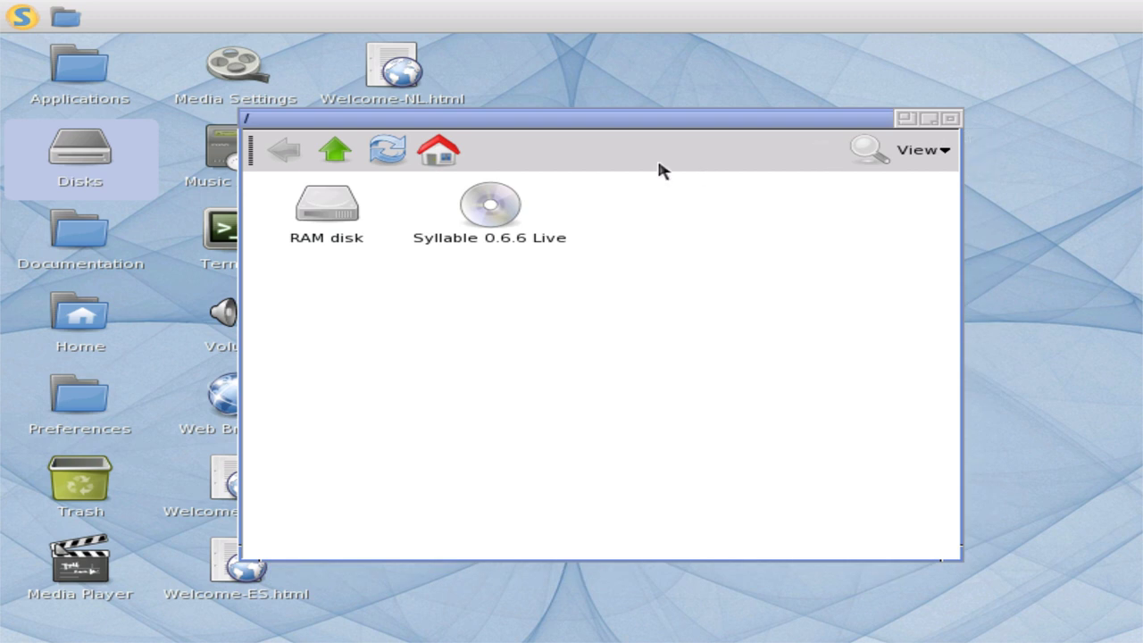
- Open the Syllable 0.6.6 Live disc, go back to the root folder, refresh, and close the browser
double_click(506, 199)
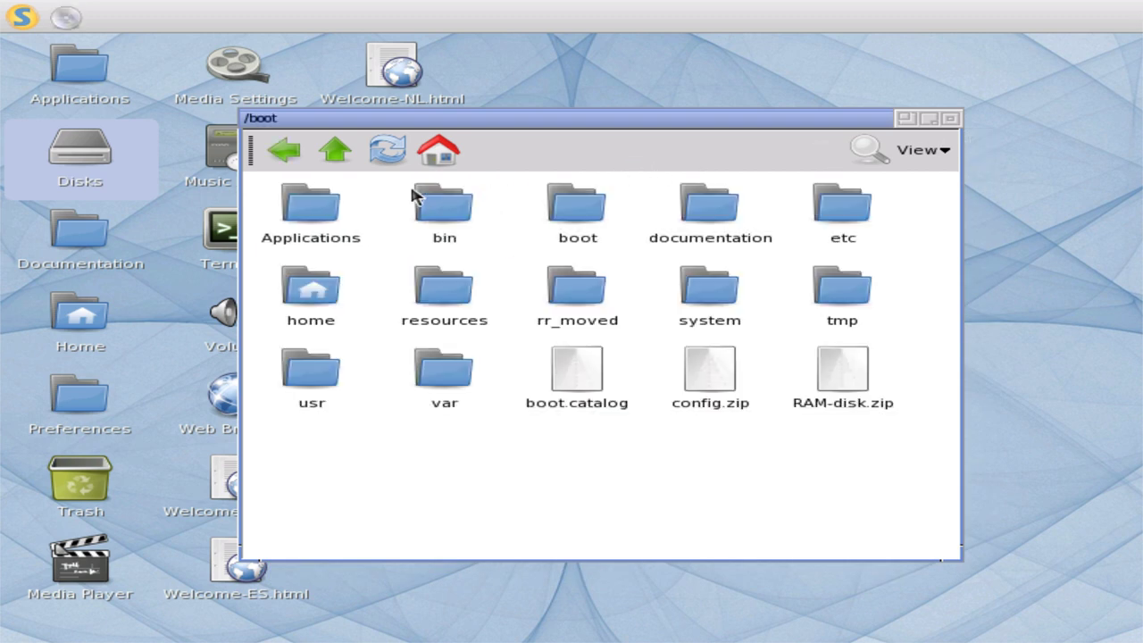
left_click(353, 148)
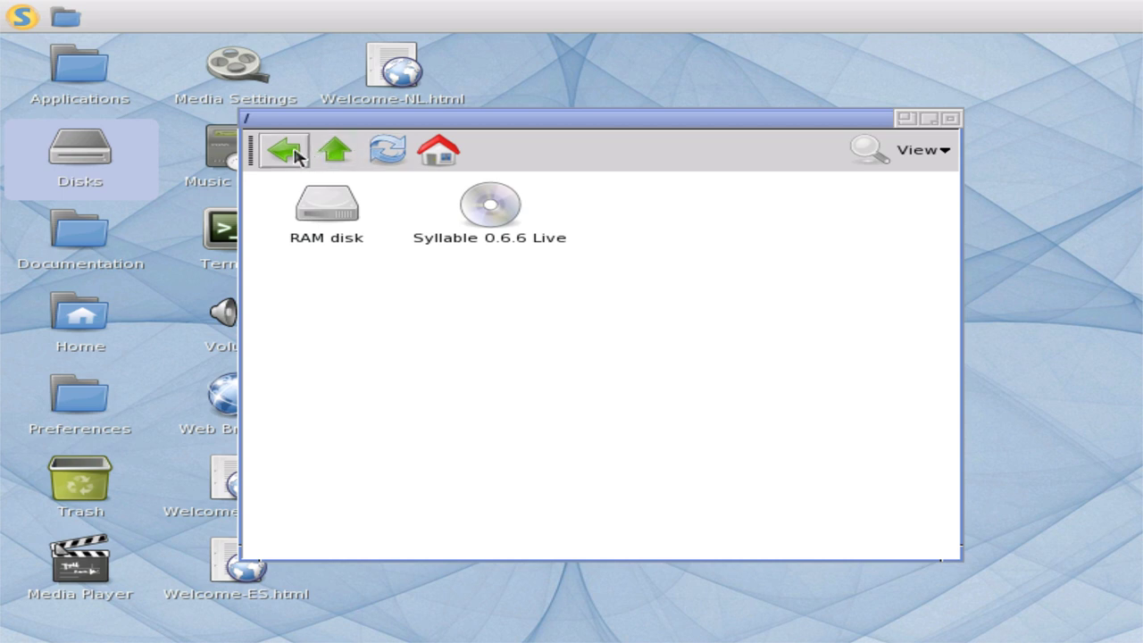
left_click(387, 152)
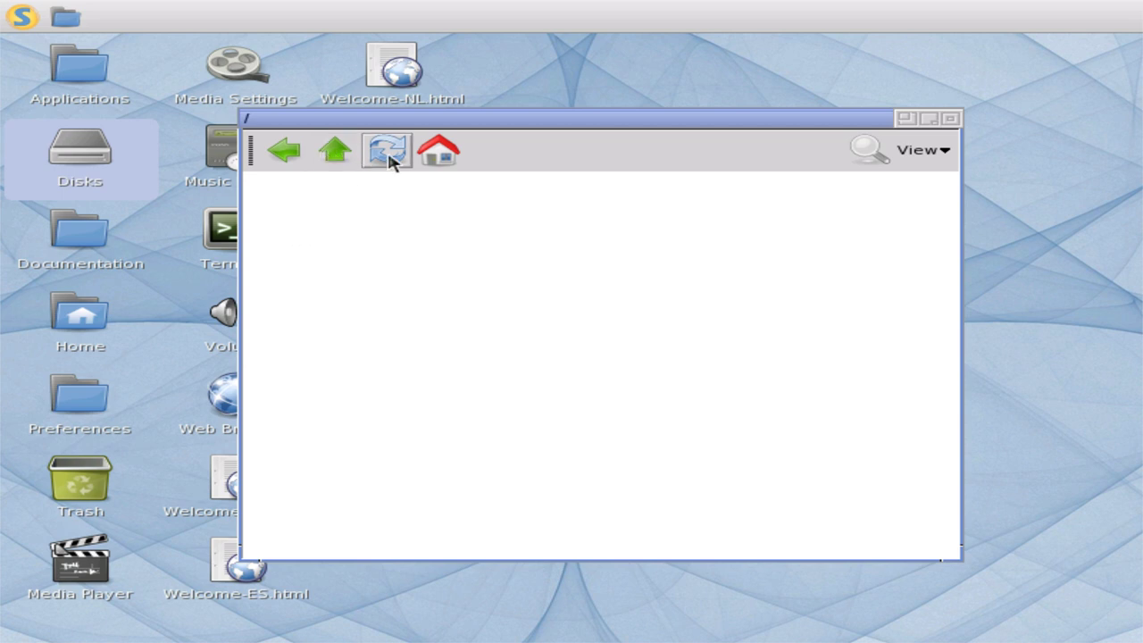
left_click(951, 118)
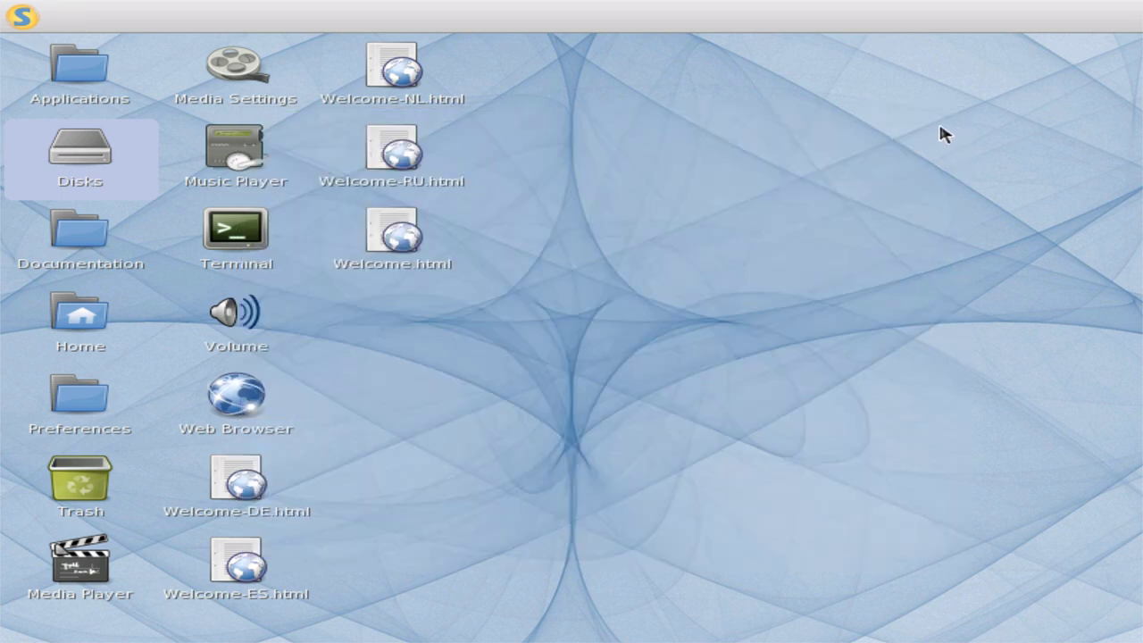
- Launch Appearance from the start menu's Preferences submenu
left_click(12, 14)
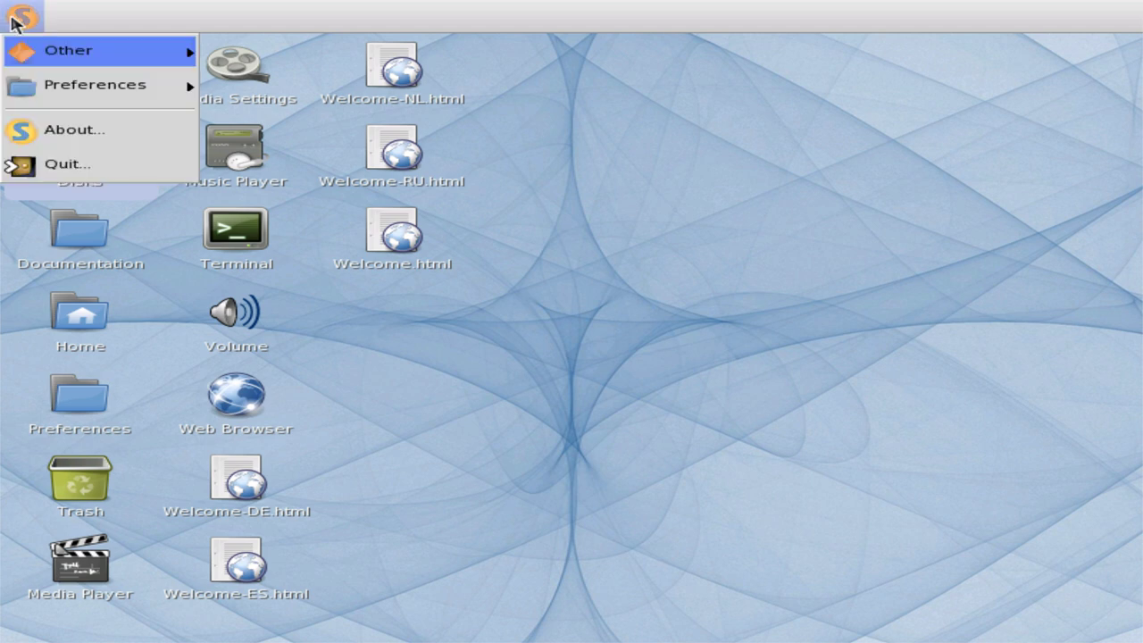
mouse_move(35, 91)
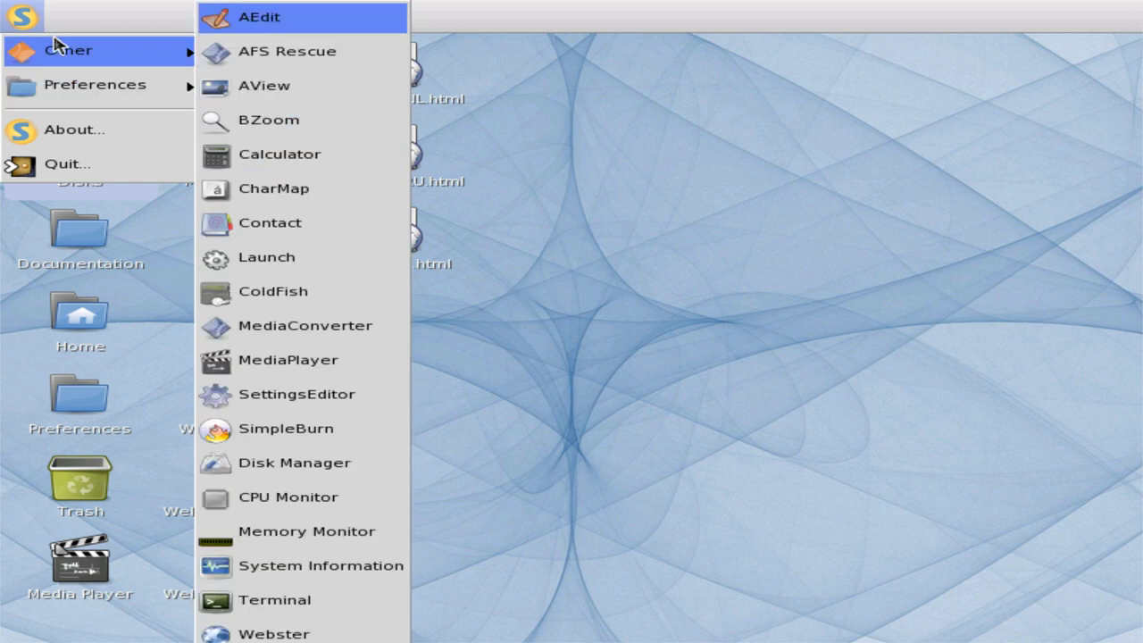
mouse_move(96, 105)
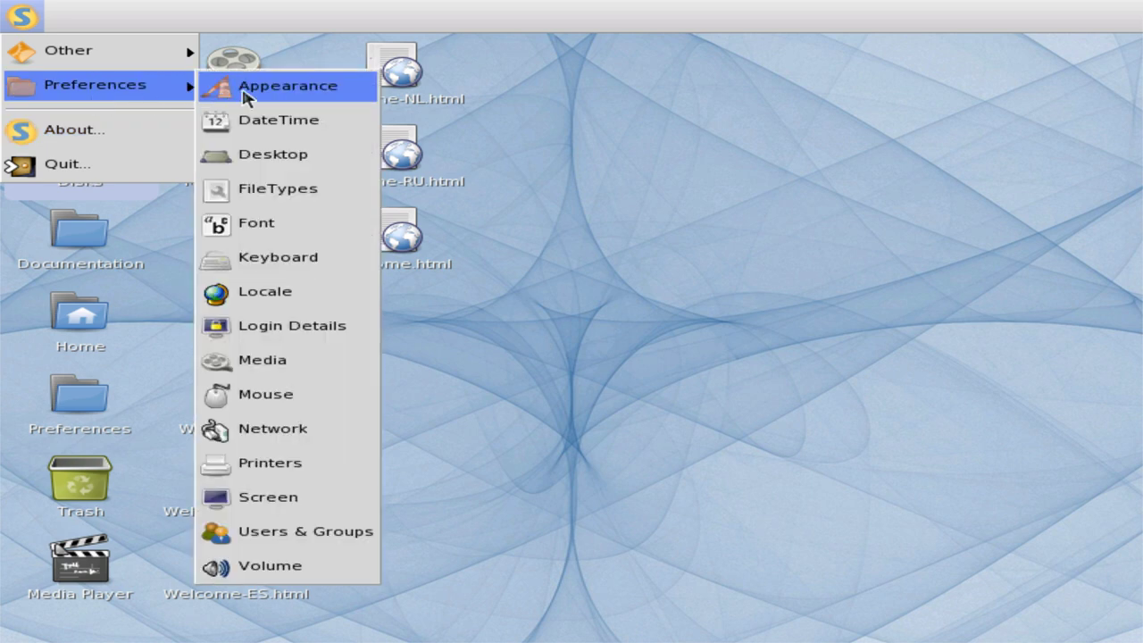
left_click(249, 90)
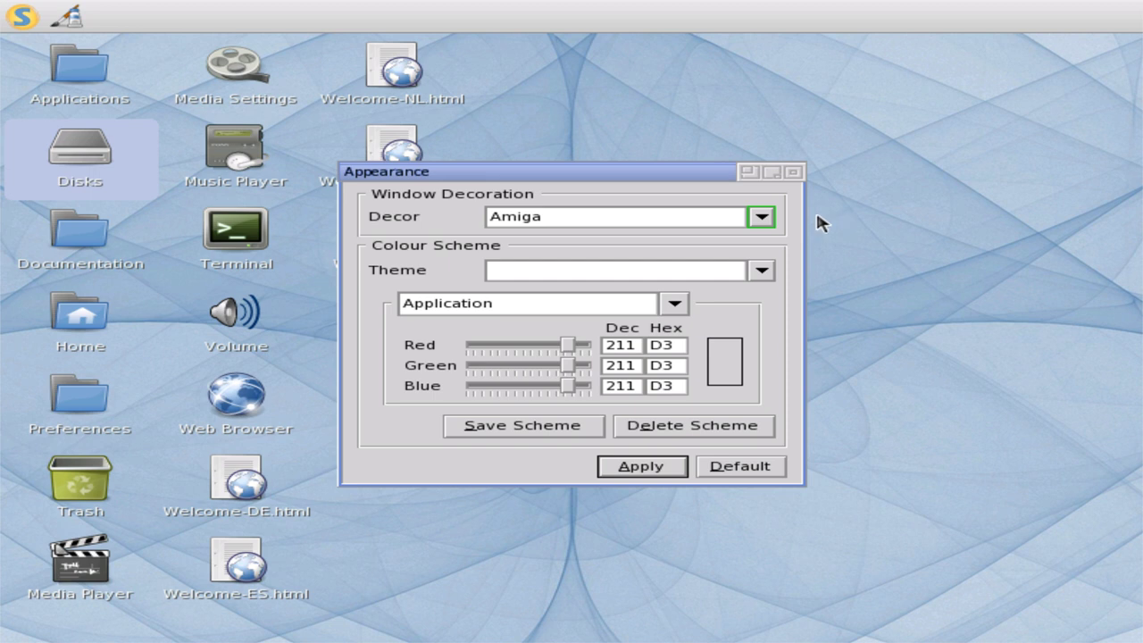
- Apply the Beish, then the Blue window decoration
left_click(761, 217)
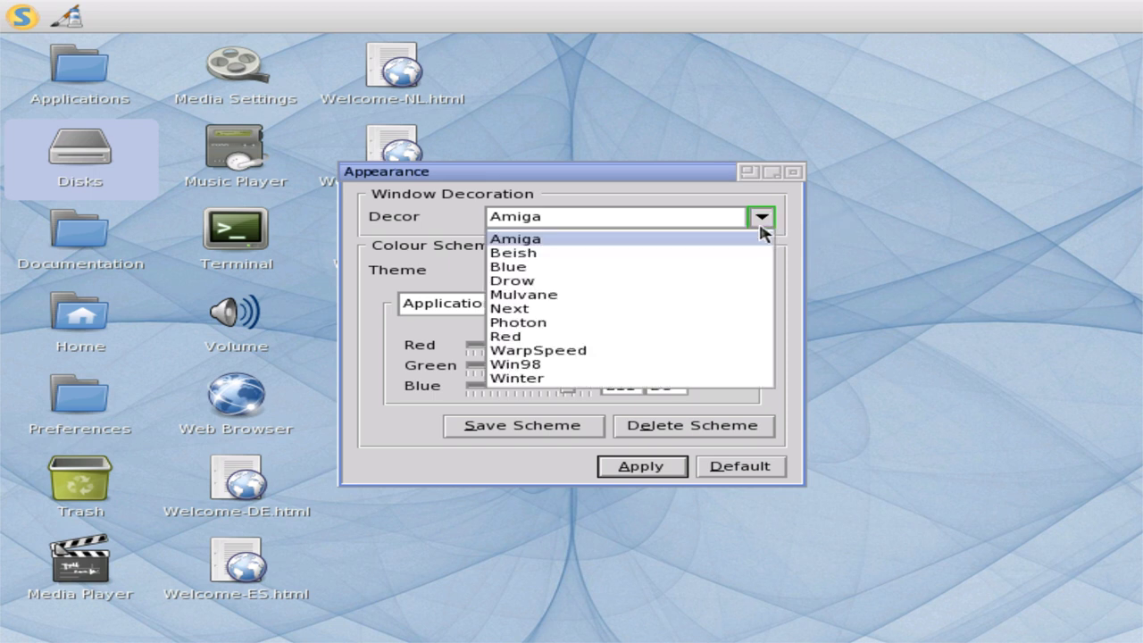
left_click(751, 252)
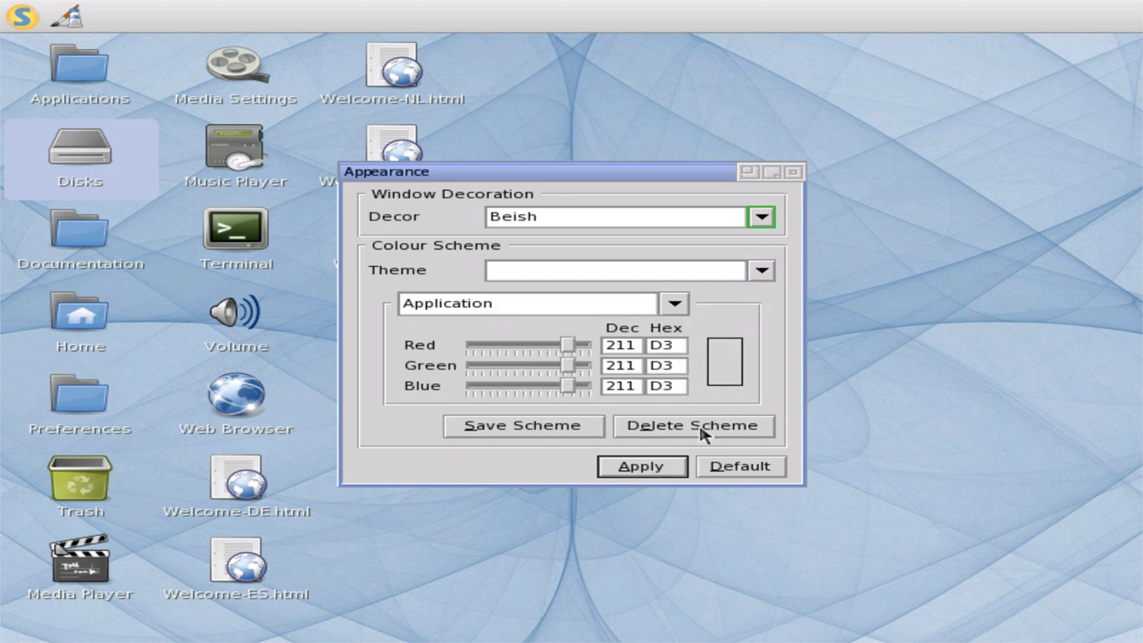
left_click(630, 478)
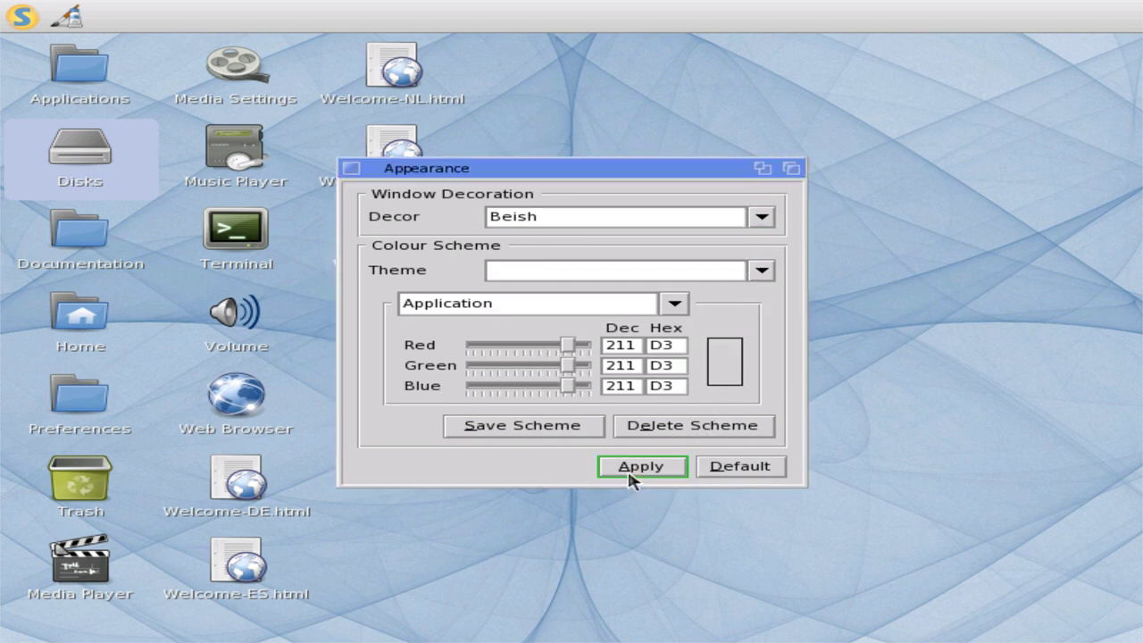
left_click(762, 218)
left_click(714, 264)
left_click(664, 463)
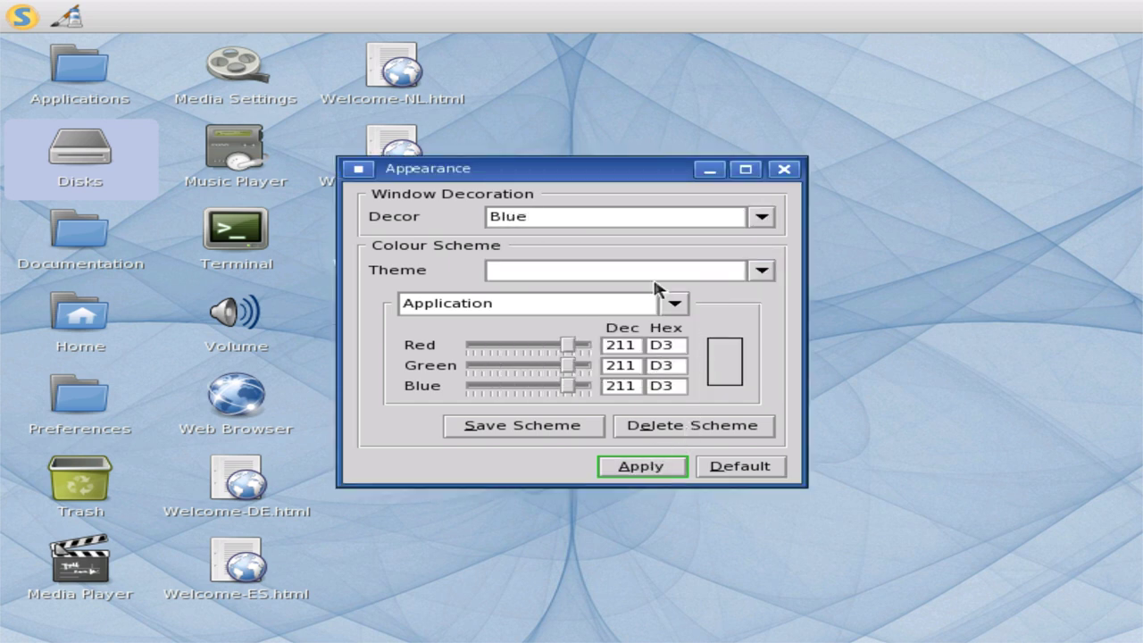
- Apply the Drow, then the Mulvane window decoration
left_click(676, 210)
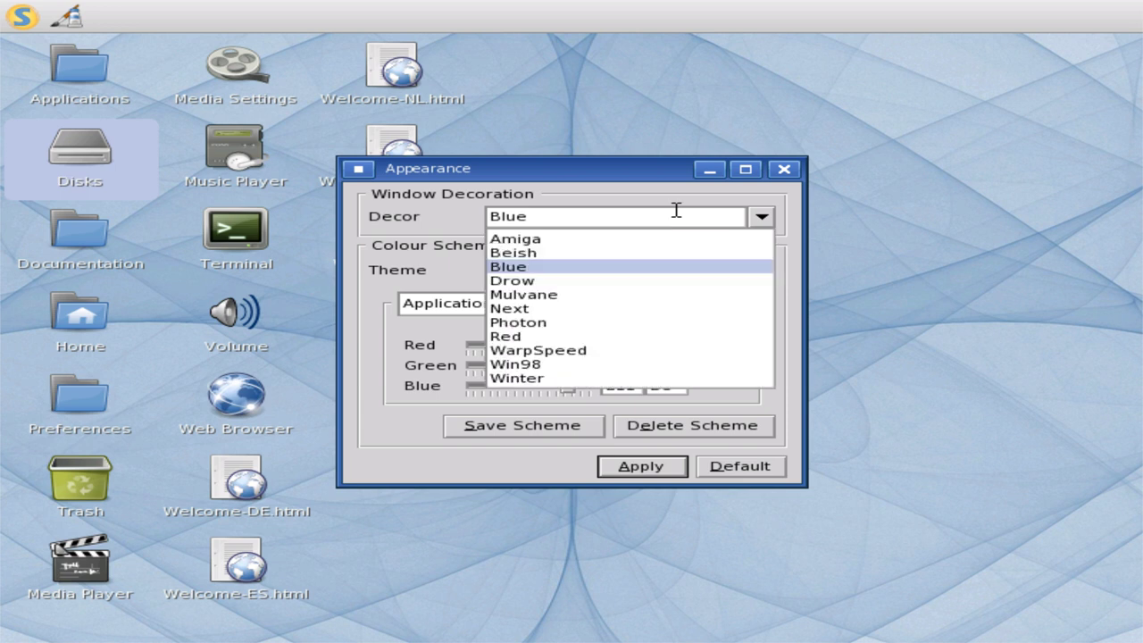
left_click(631, 280)
left_click(631, 469)
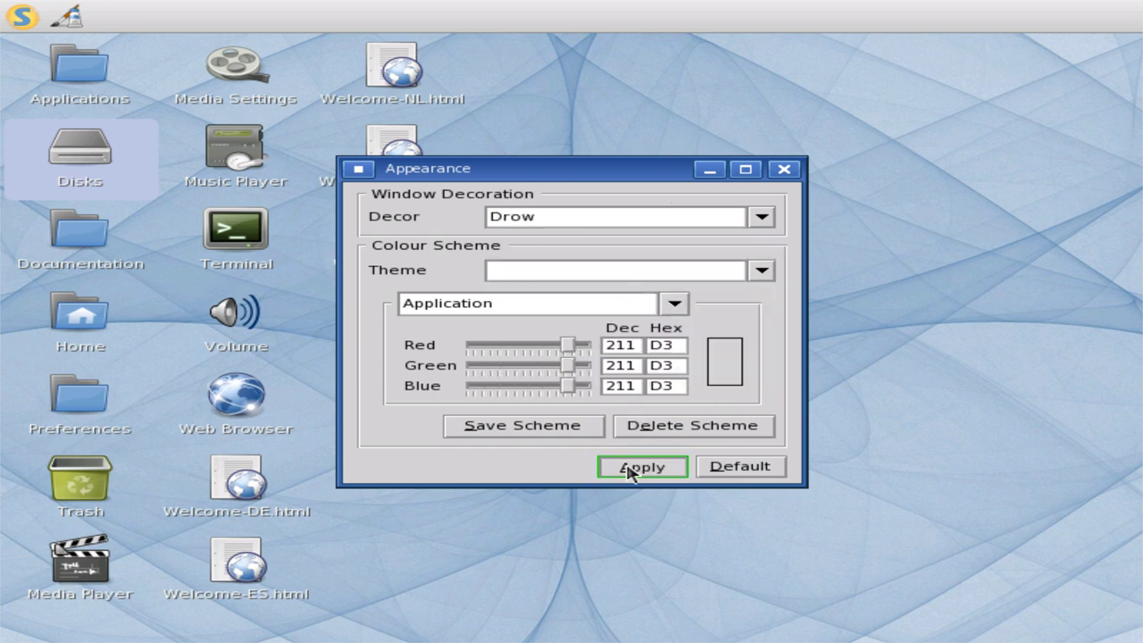
left_click(761, 217)
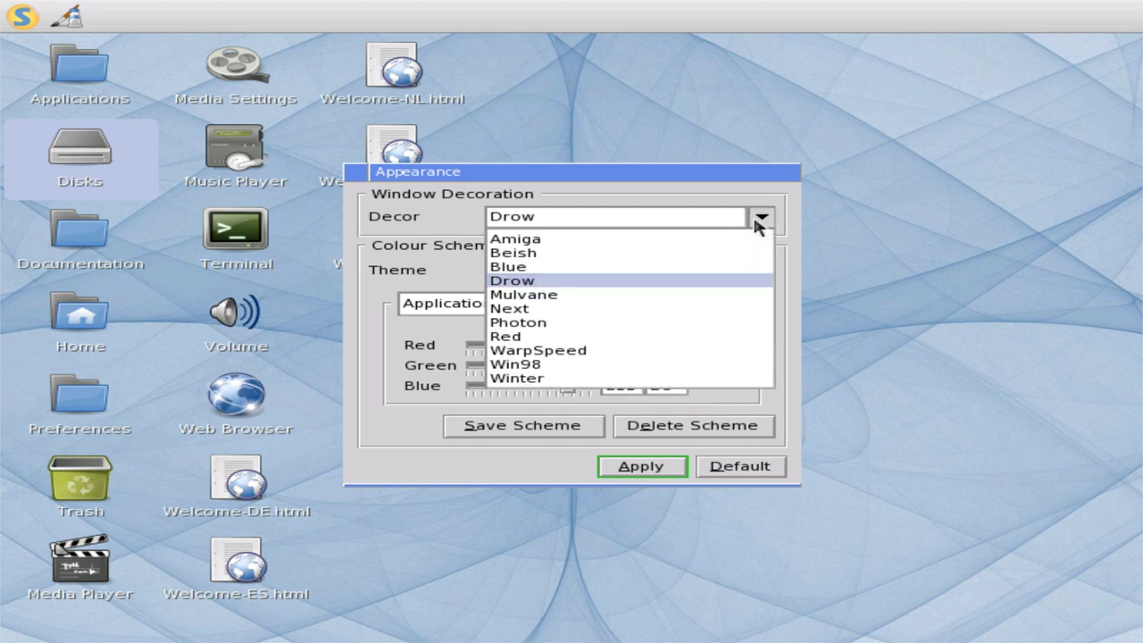
left_click(669, 296)
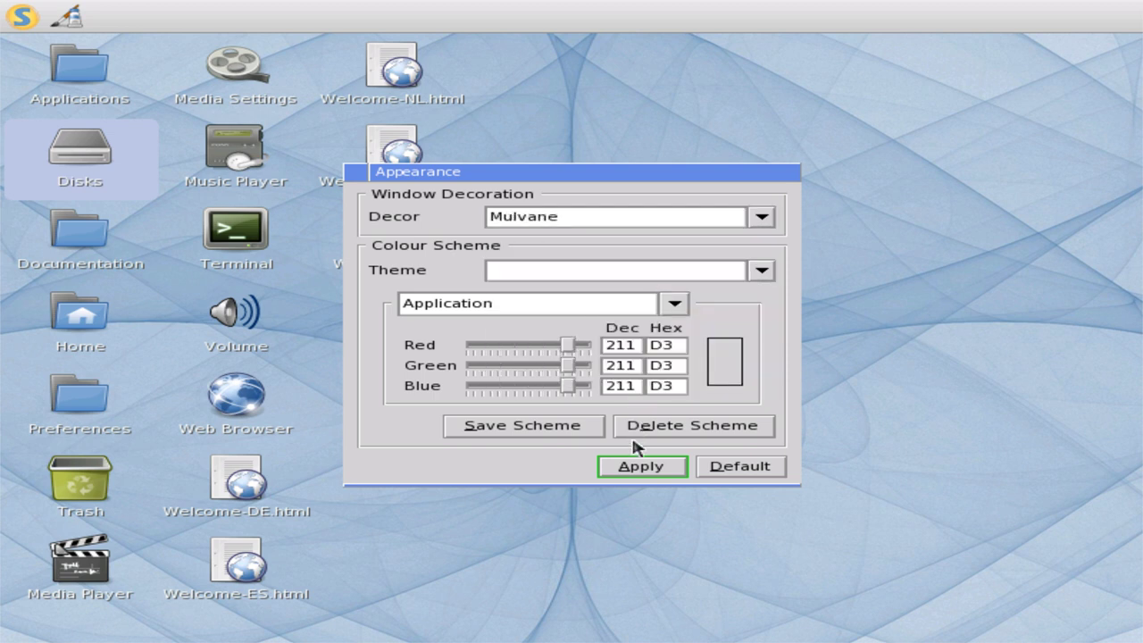
left_click(632, 473)
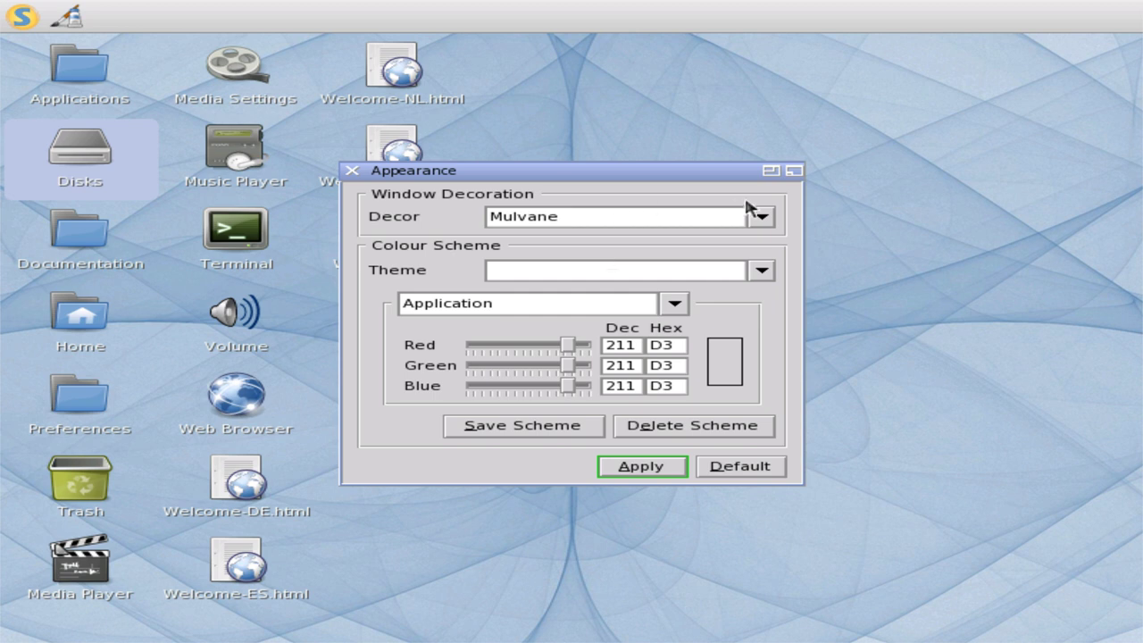
- Apply the Next, then the Photon window decoration
left_click(763, 218)
left_click(594, 309)
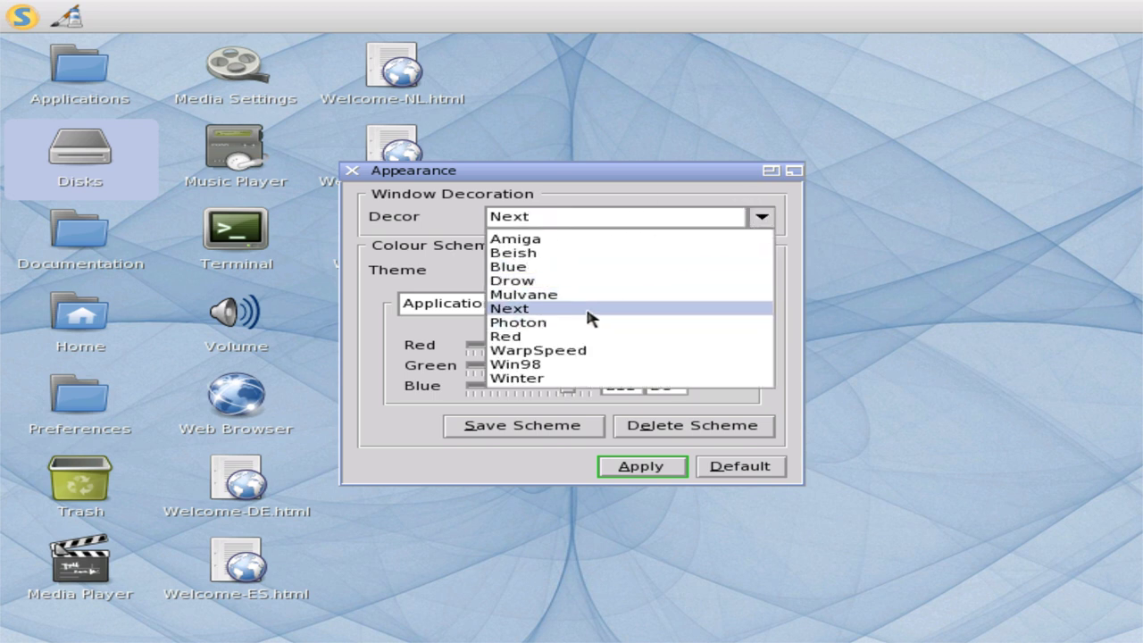
left_click(630, 475)
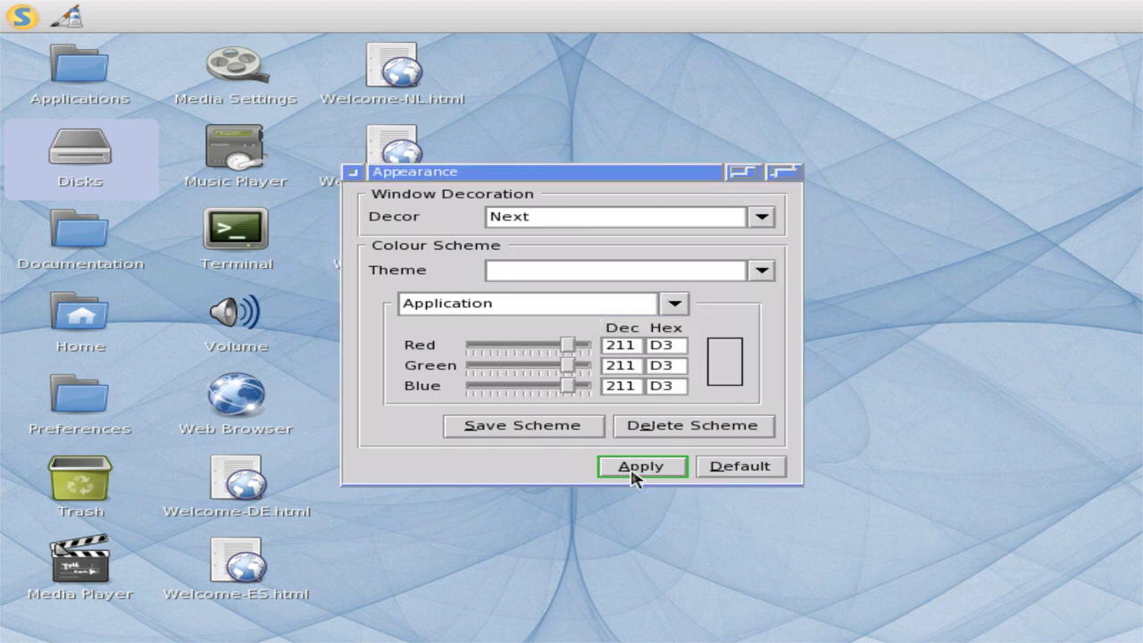
left_click(770, 218)
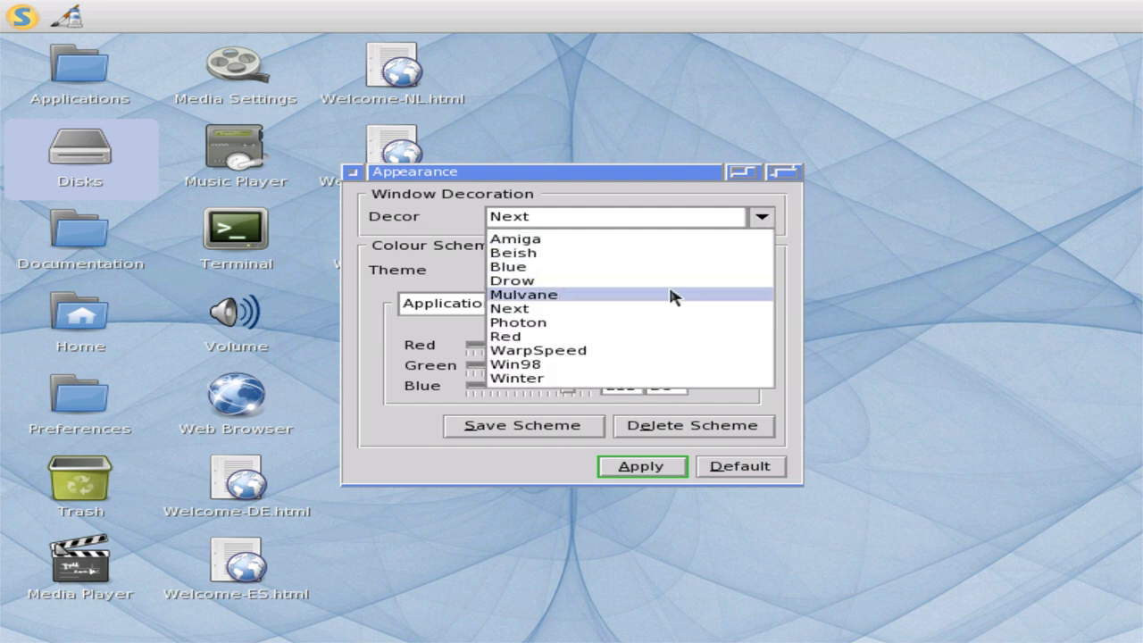
left_click(615, 324)
left_click(636, 466)
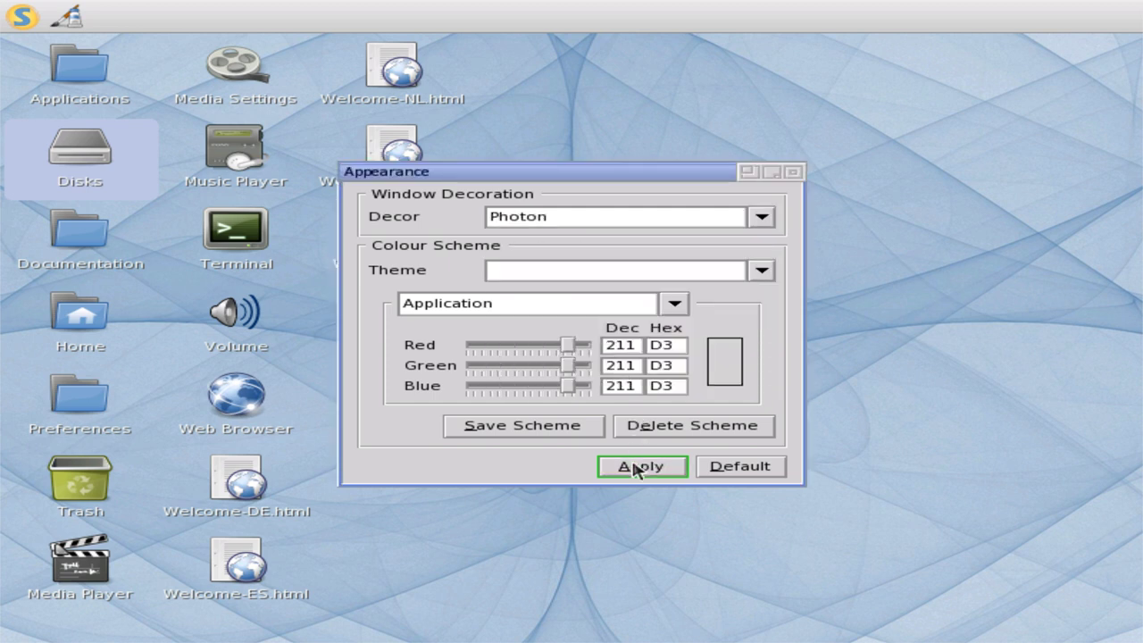
- Apply the Red, then the WarpSpeed window decoration
left_click(764, 218)
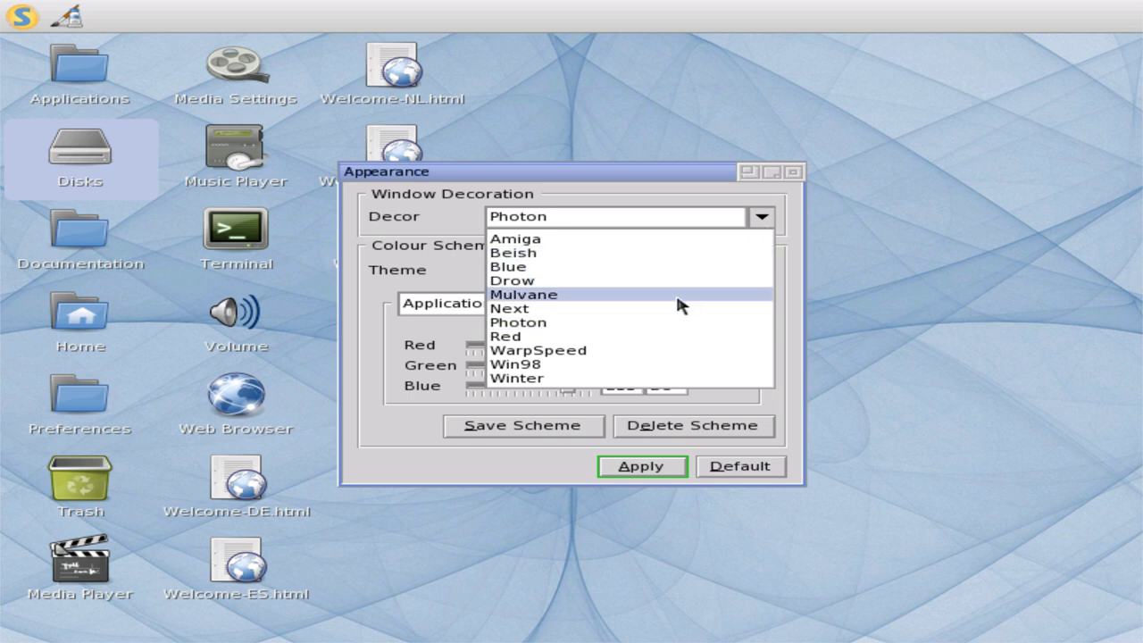
left_click(585, 337)
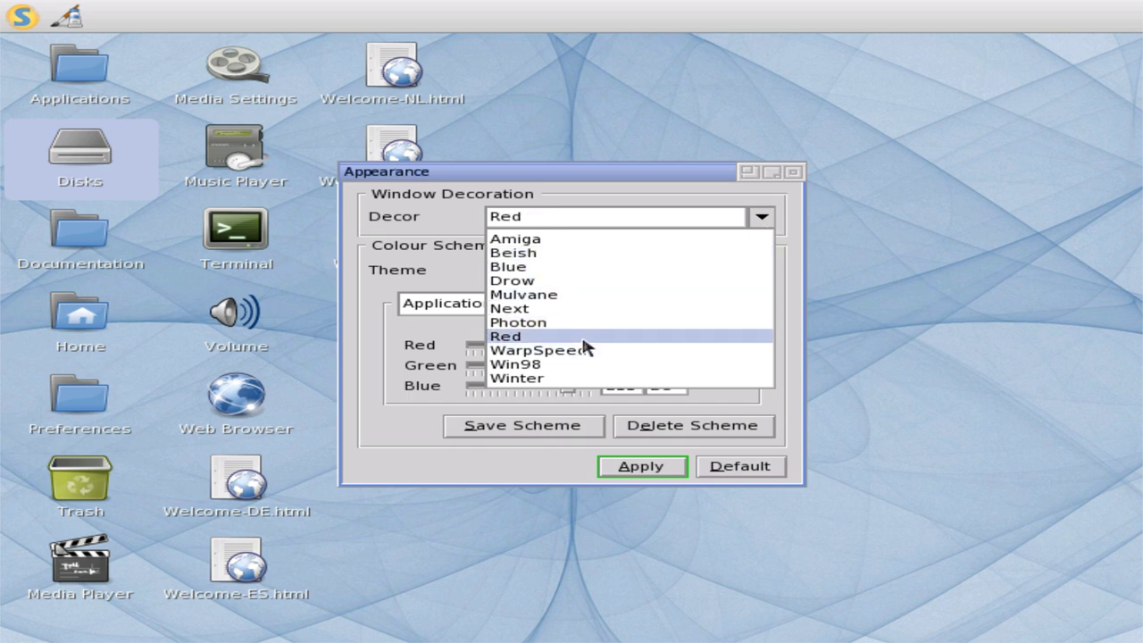
left_click(617, 469)
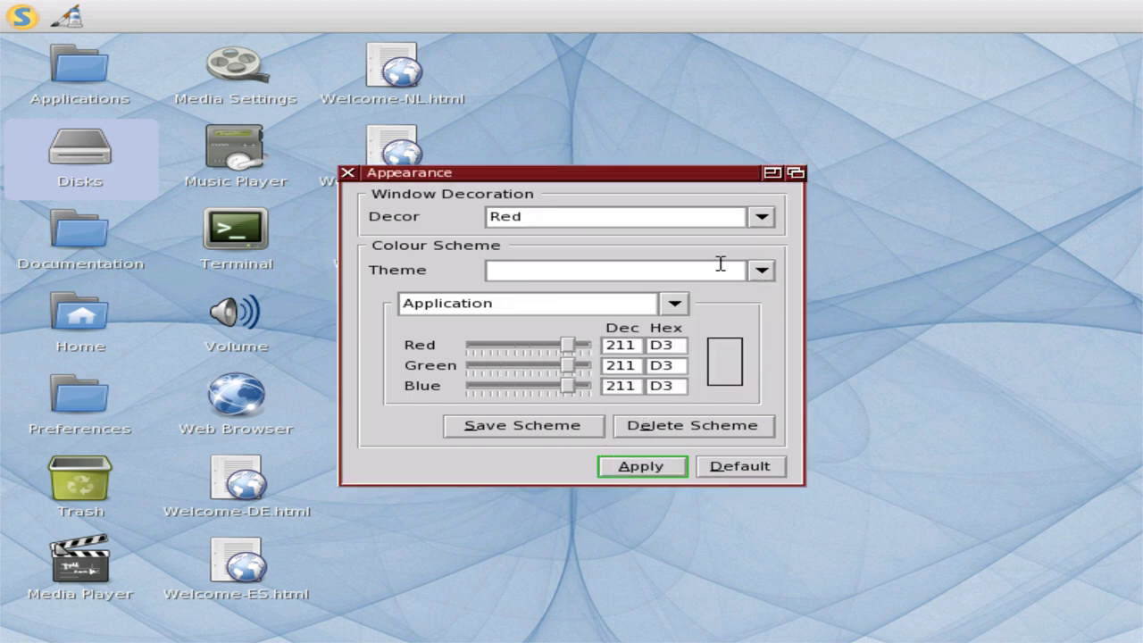
left_click(764, 218)
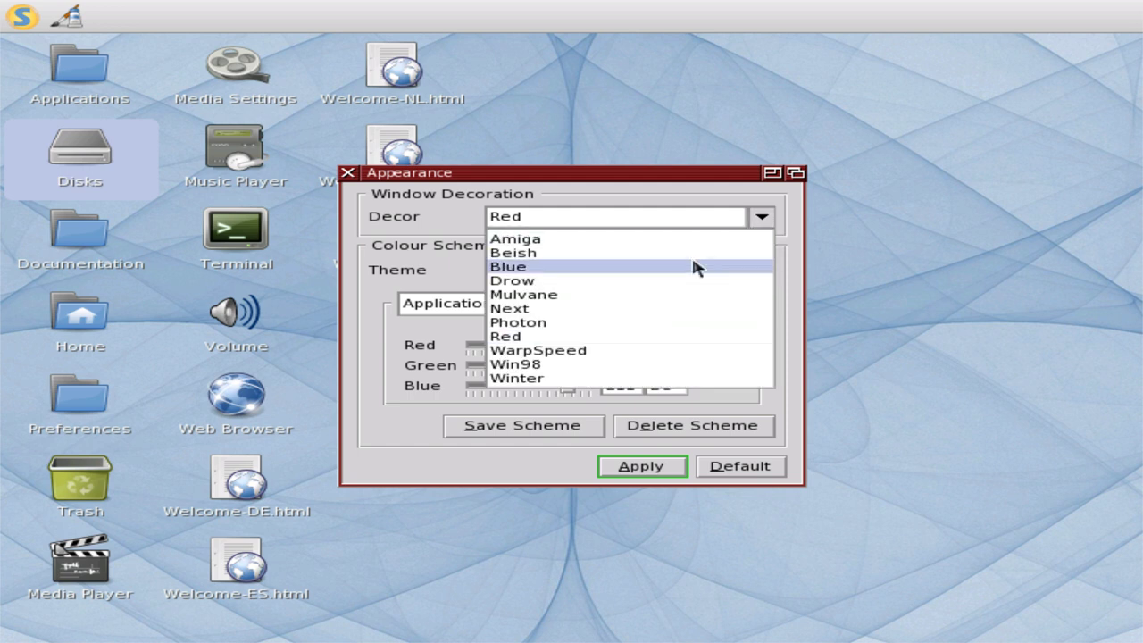
left_click(581, 350)
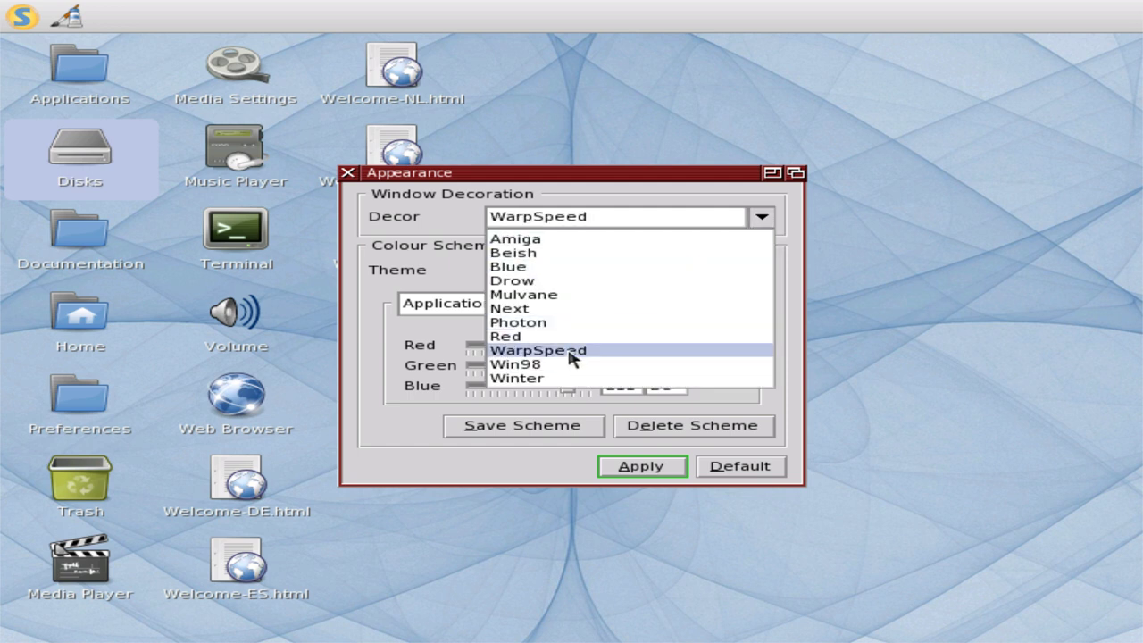
left_click(635, 471)
- Apply Win98, then Winter, and finally the Amiga window decoration
left_click(762, 217)
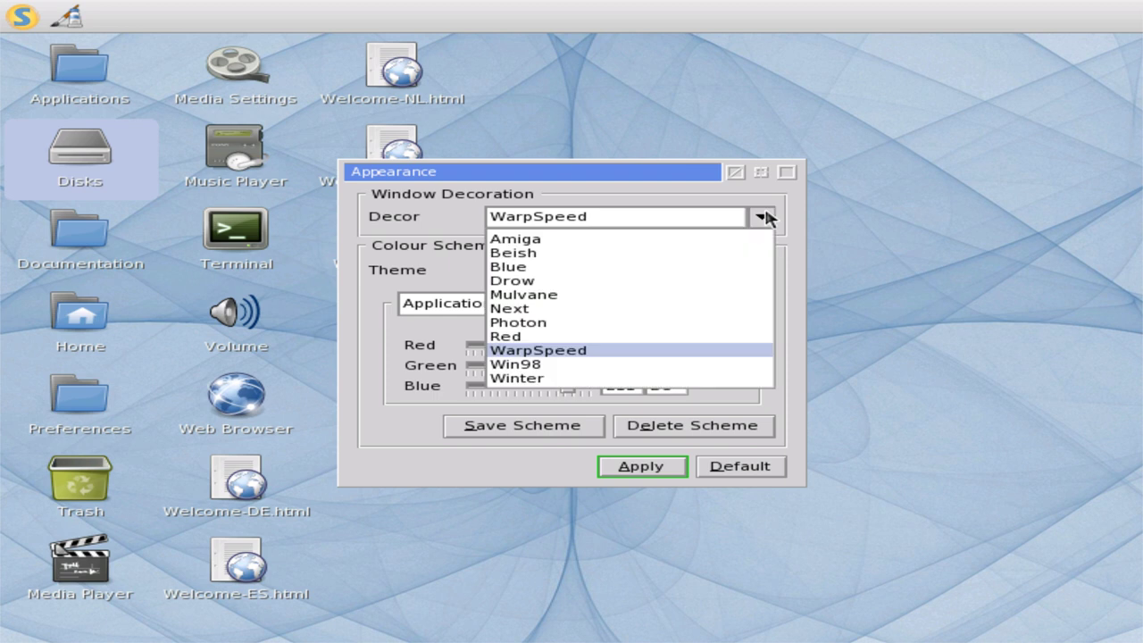
left_click(634, 367)
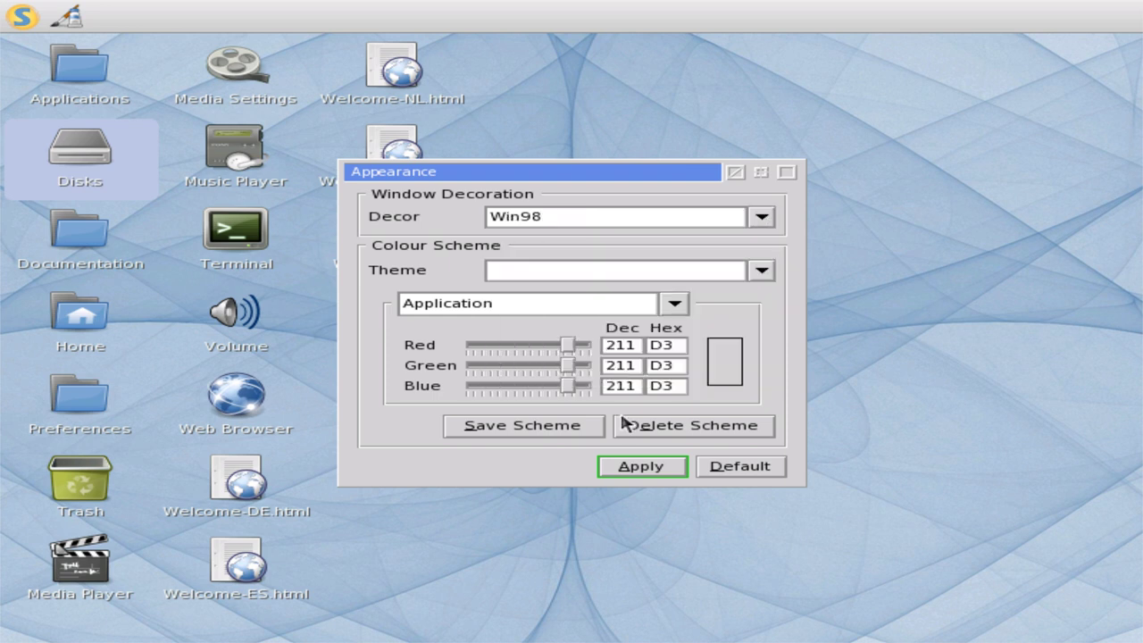
left_click(625, 469)
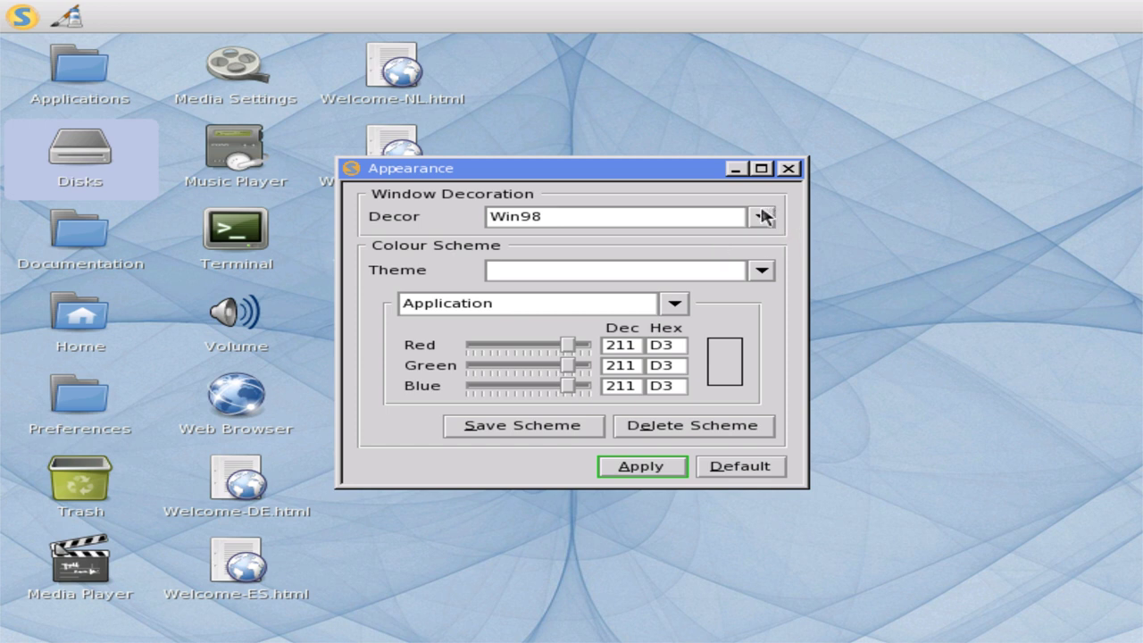
left_click(762, 217)
left_click(586, 379)
left_click(633, 474)
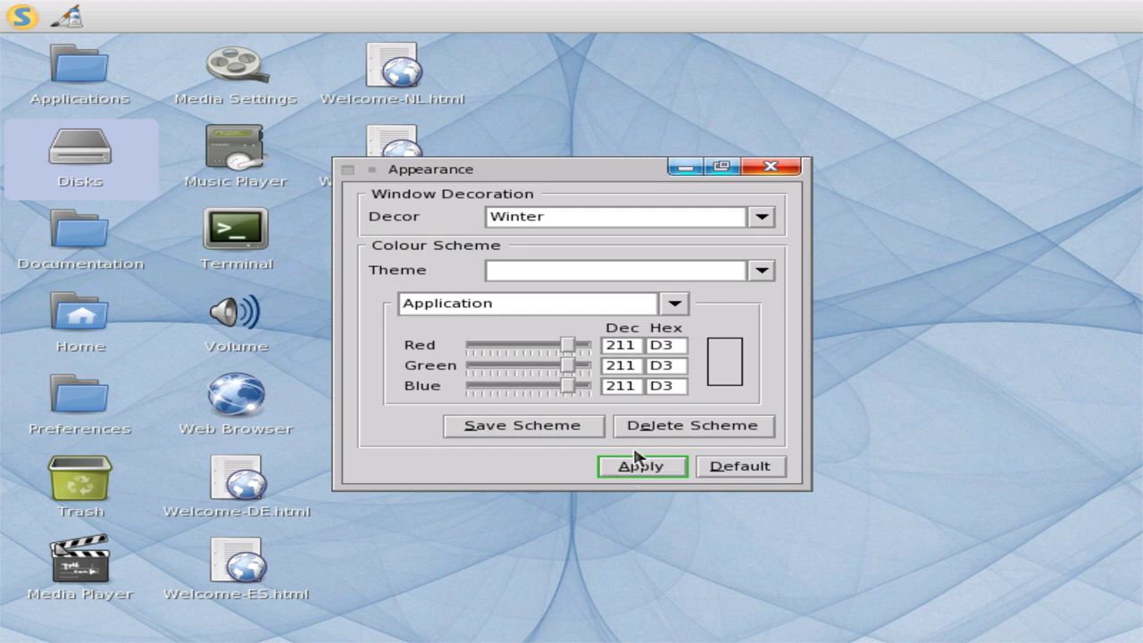
left_click(764, 218)
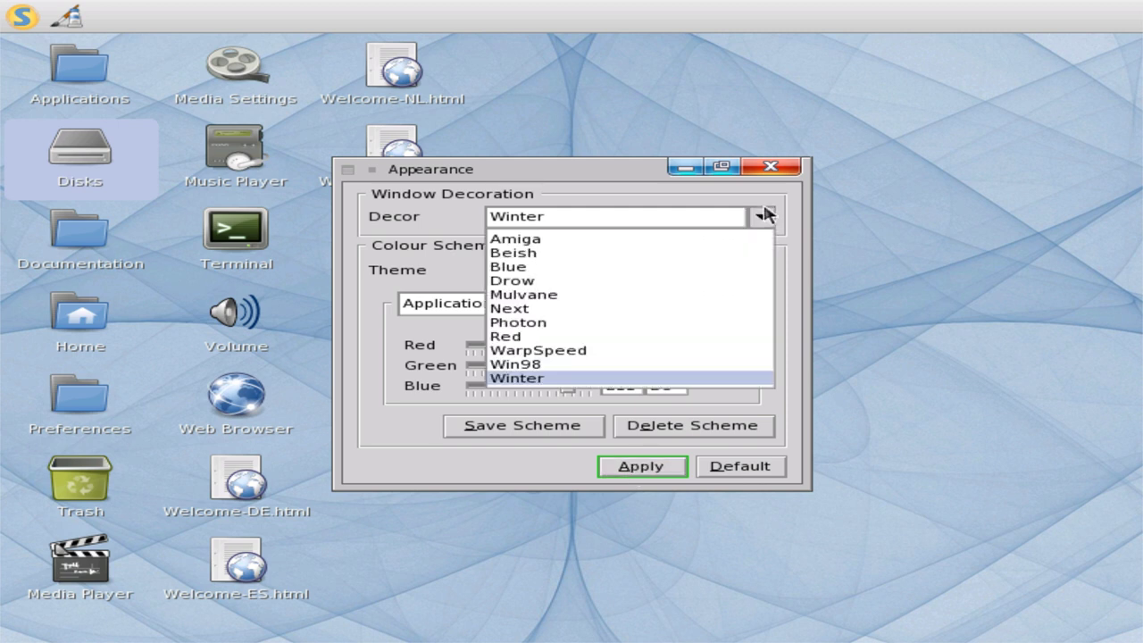
left_click(687, 236)
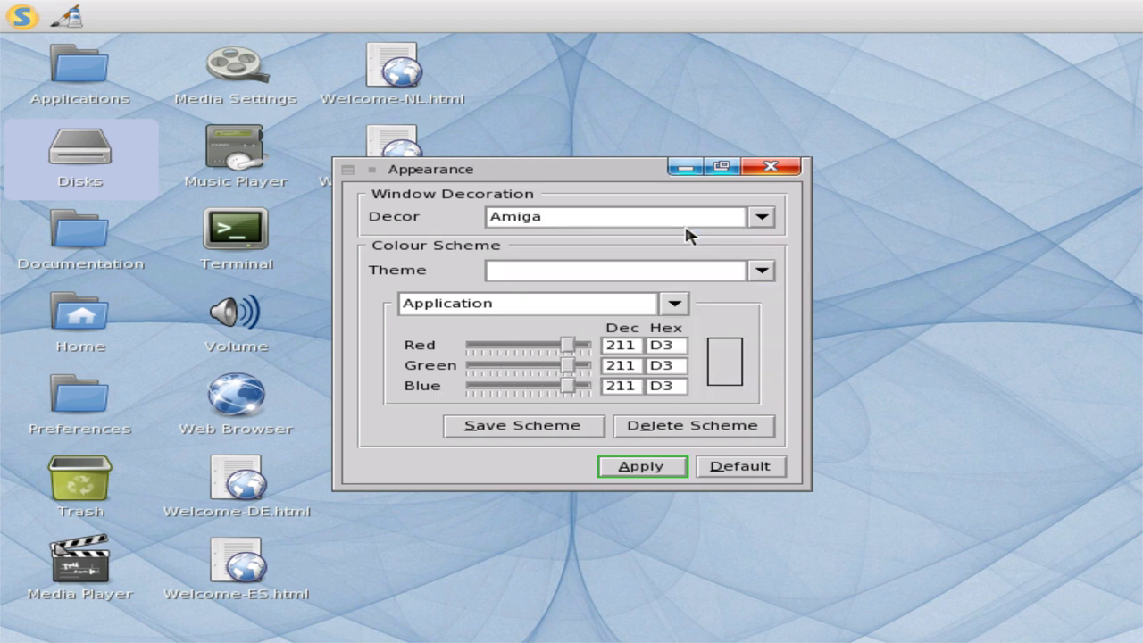
left_click(669, 469)
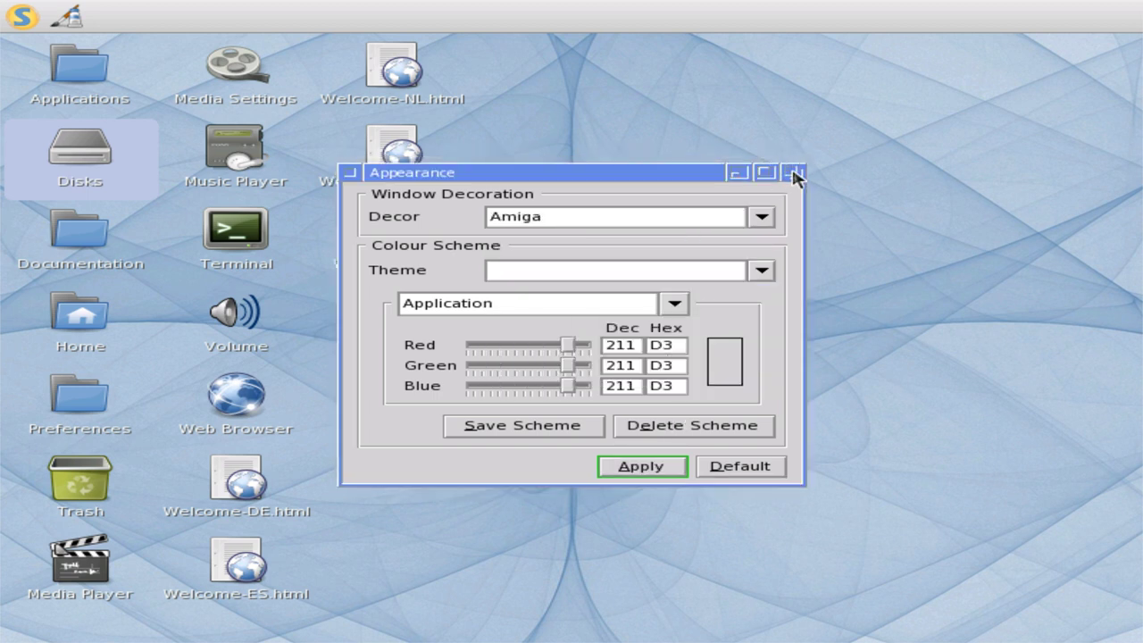
- Minimize the Appearance window, restore it, and minimize it again
left_click(739, 174)
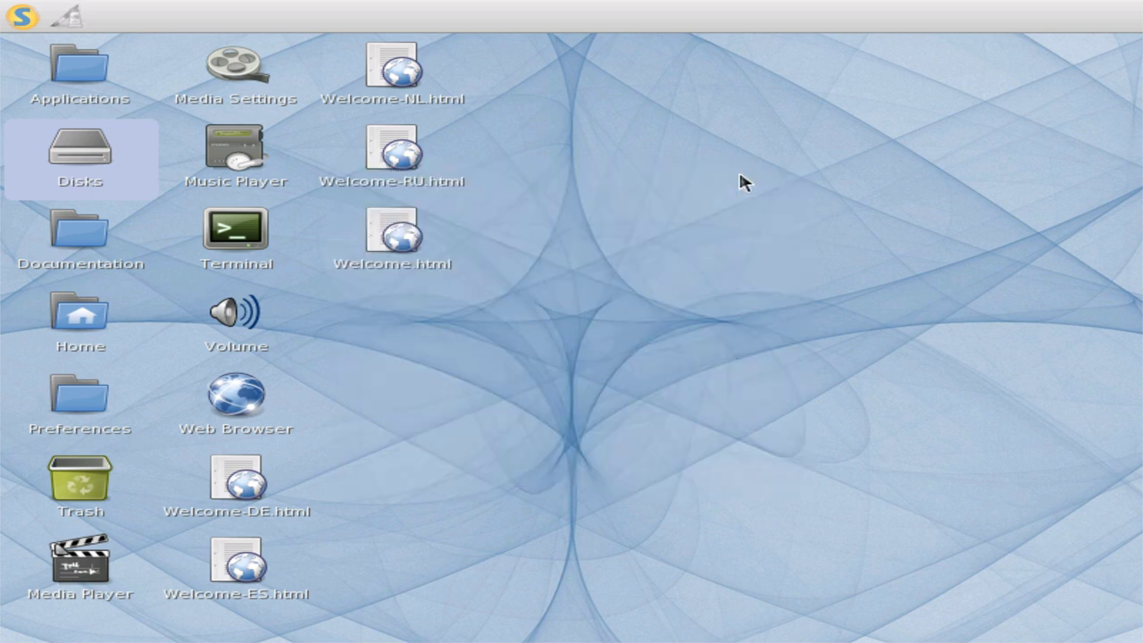
left_click(75, 18)
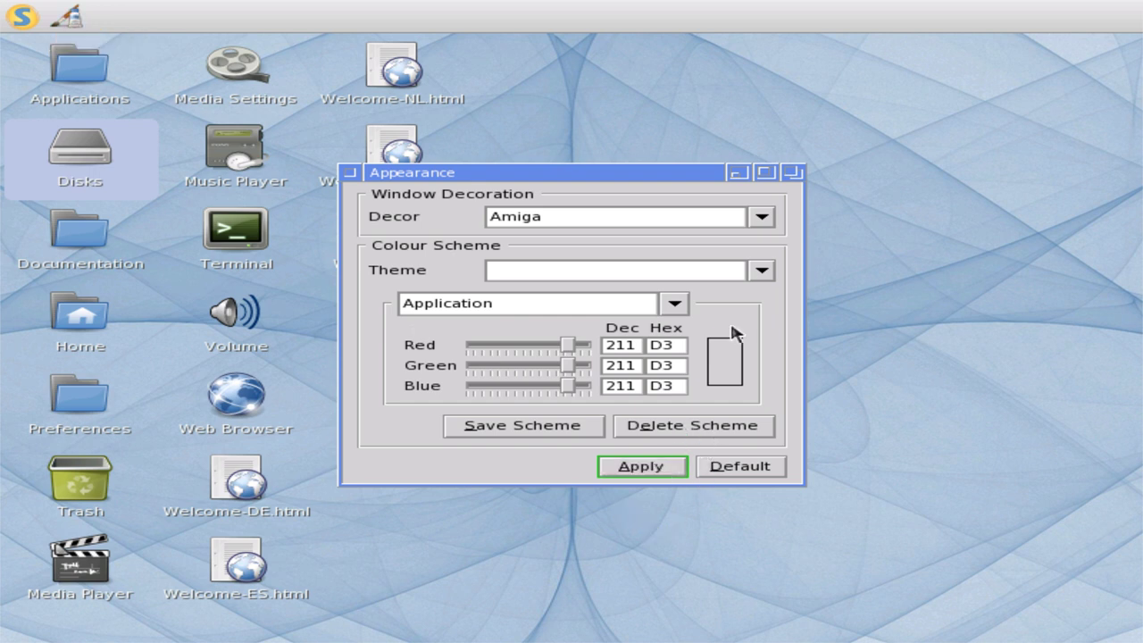
left_click(740, 175)
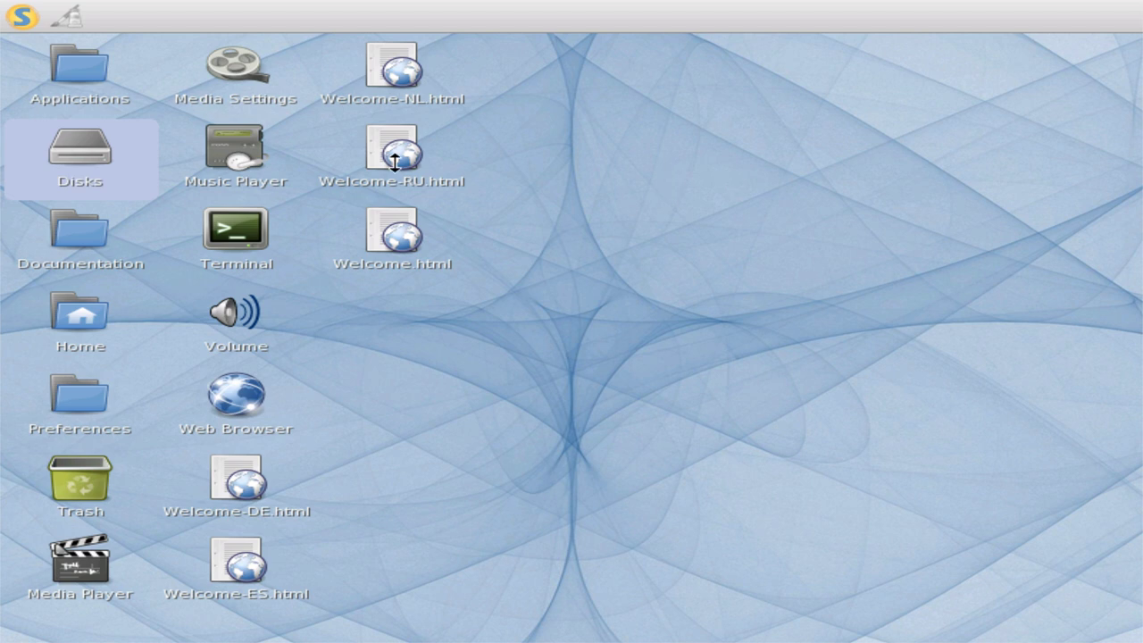
left_click(15, 11)
- Set the Date & Time zone to (GMT-09:00) Alaska, apply it, and close the window
mouse_move(66, 91)
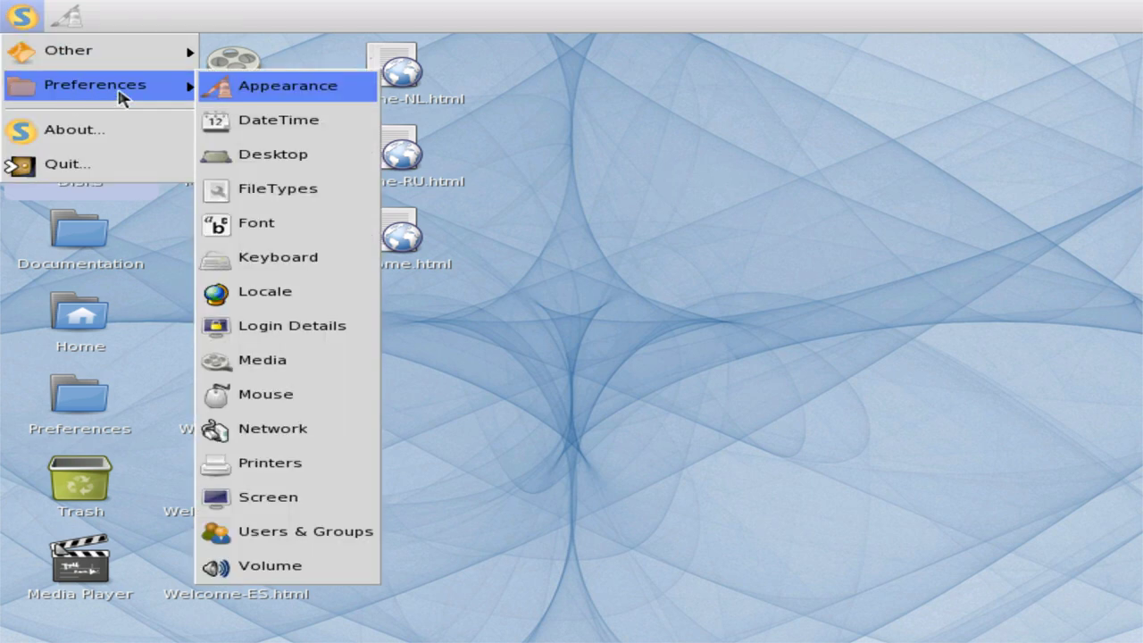
left_click(255, 127)
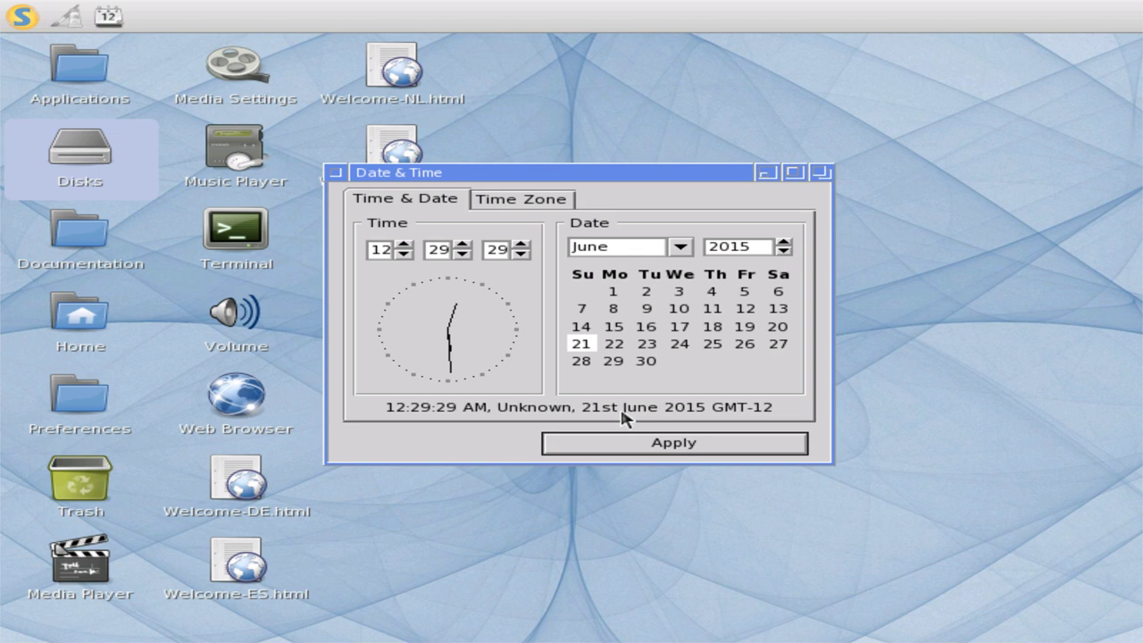
left_click(516, 199)
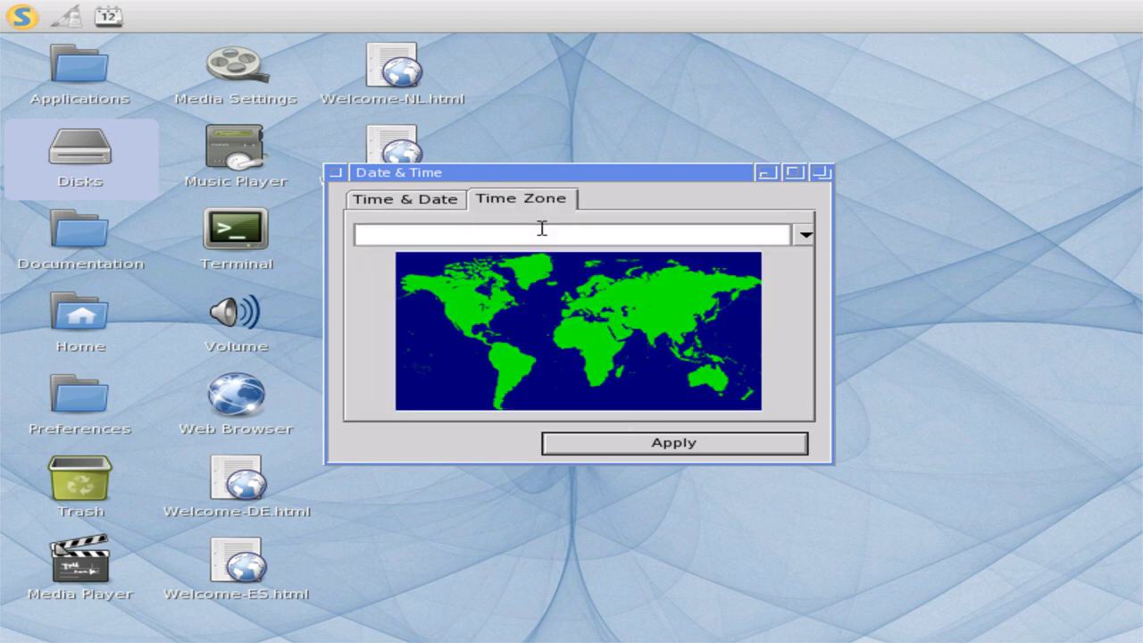
left_click(803, 236)
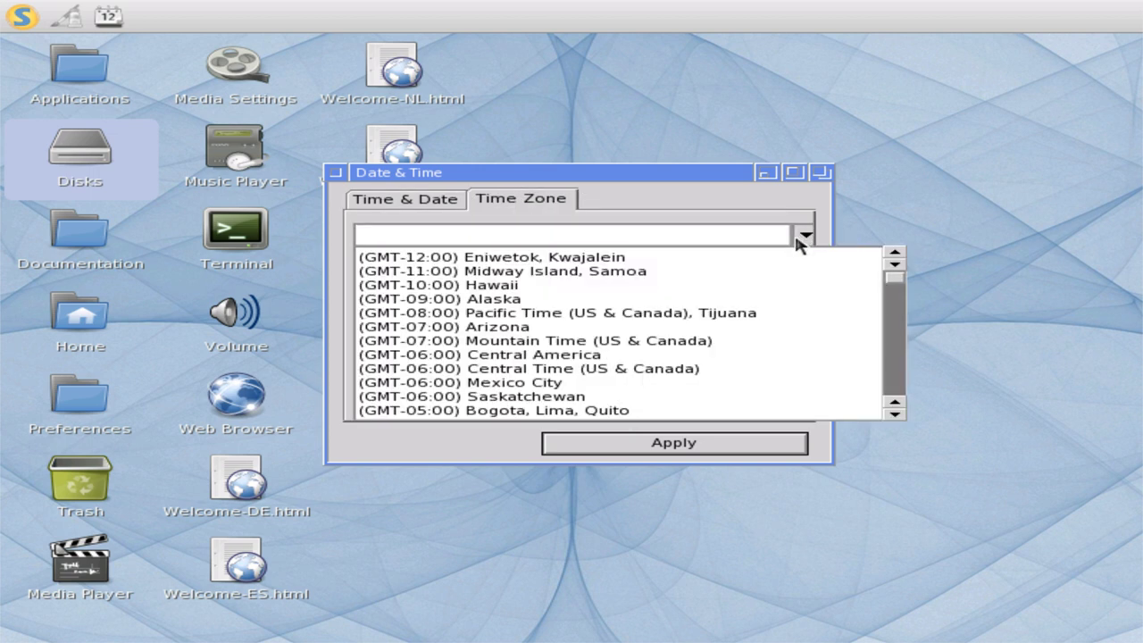
left_click(652, 300)
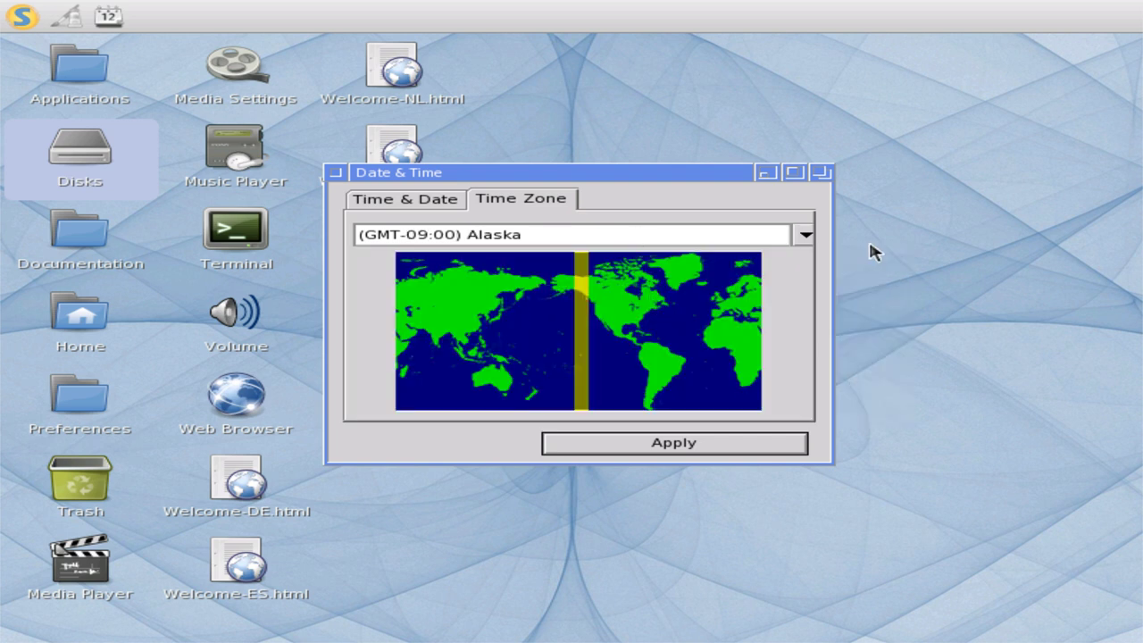
left_click(635, 445)
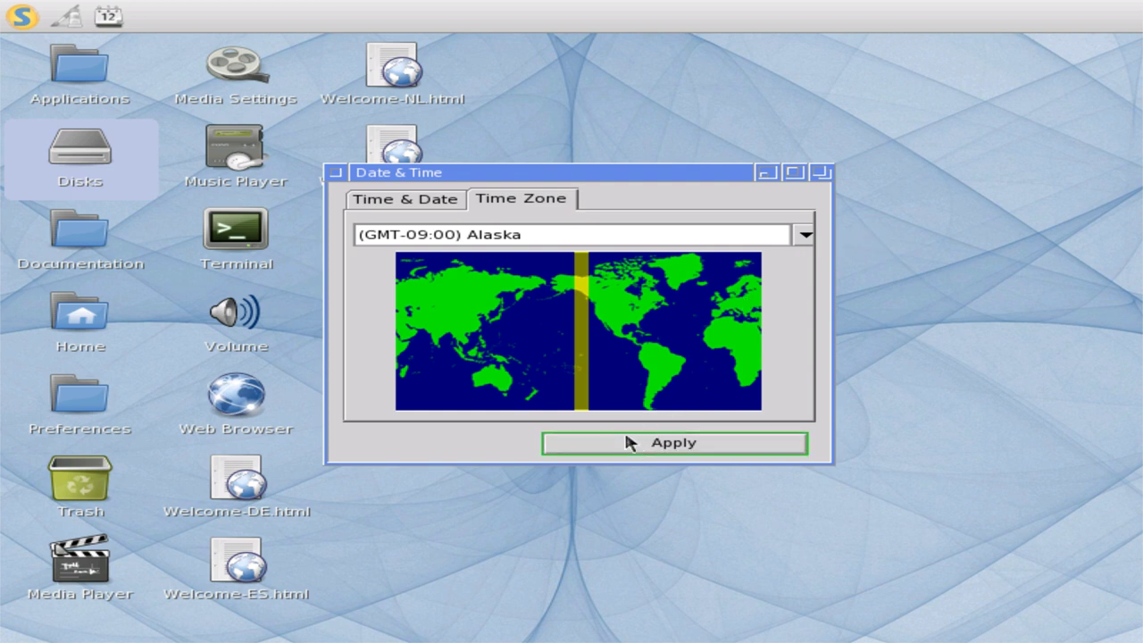
left_click(393, 200)
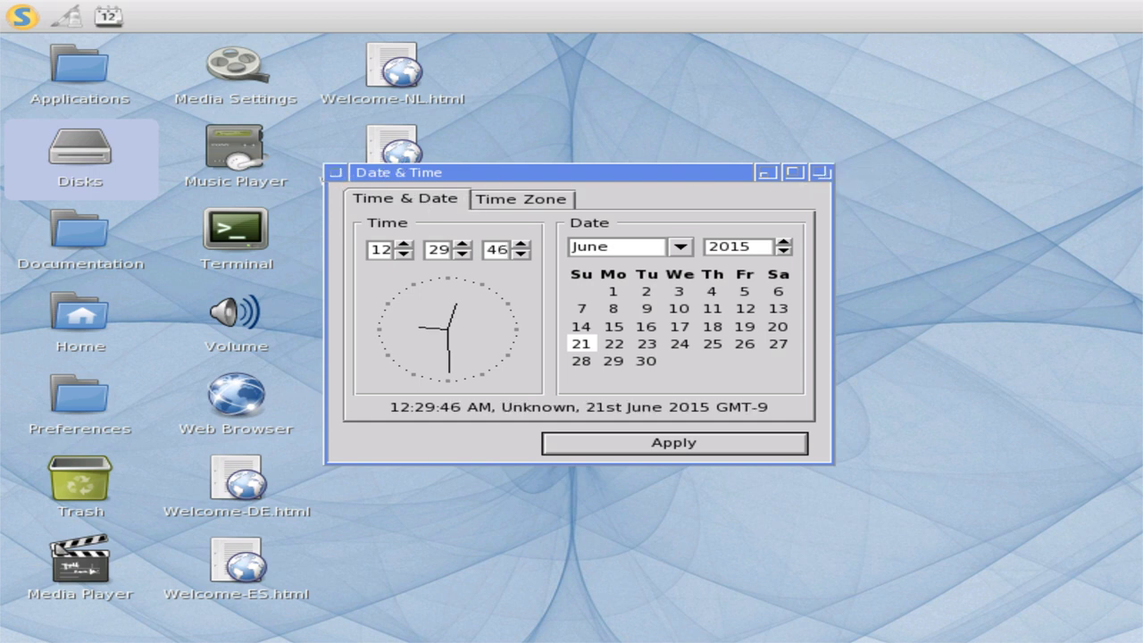
left_click(336, 172)
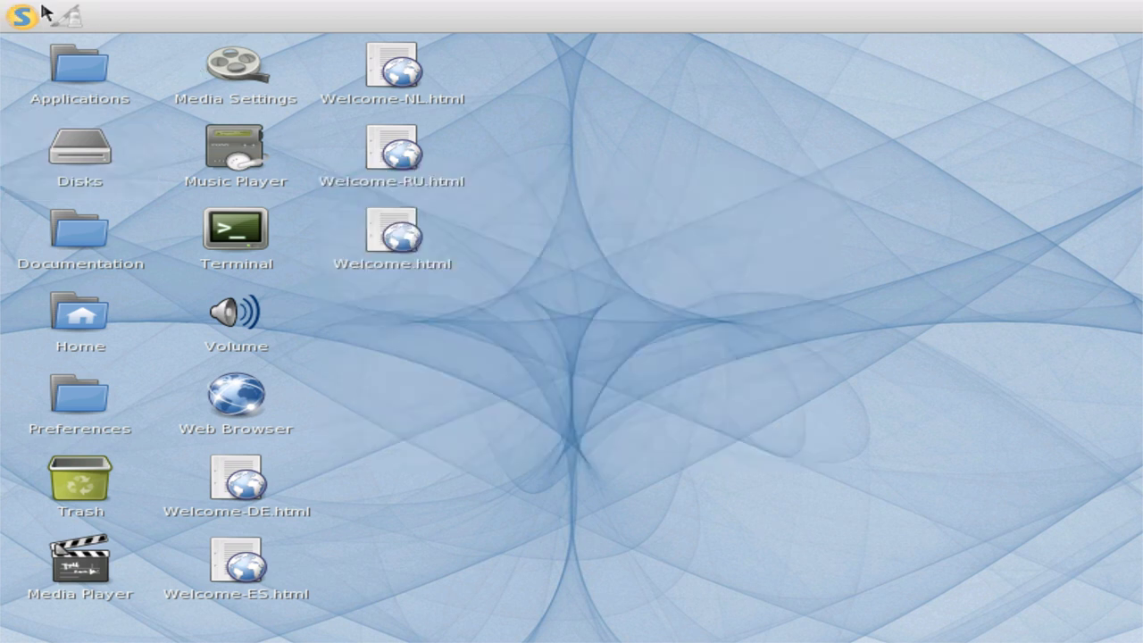
- Close the Appearance window and open the Desktop preferences from the system menu
left_click(63, 17)
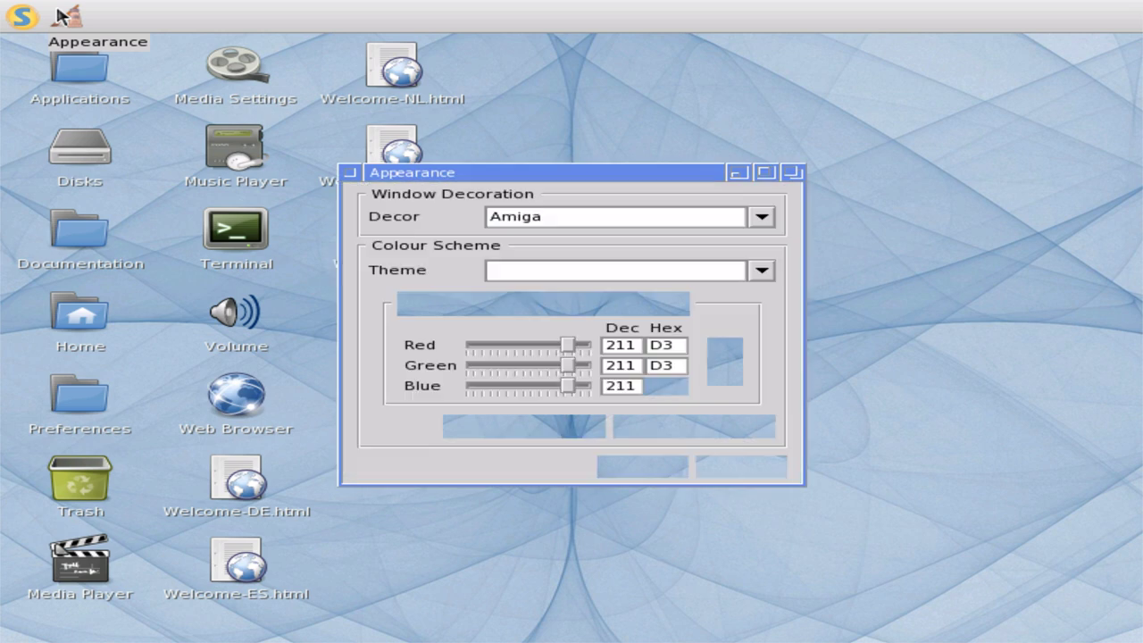
left_click(351, 172)
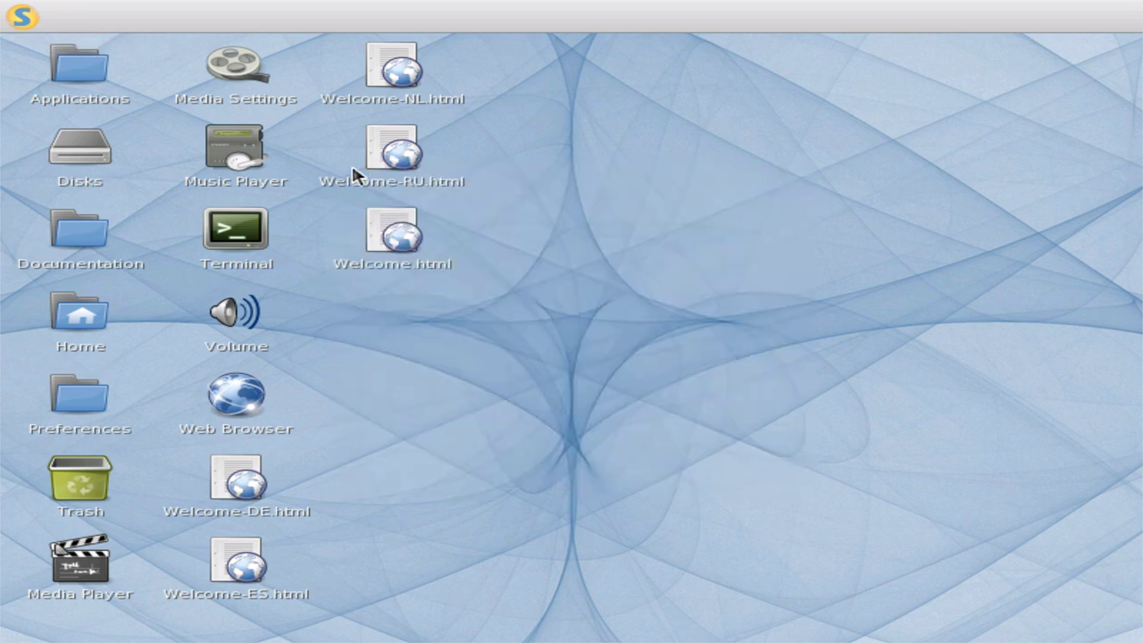
left_click(11, 9)
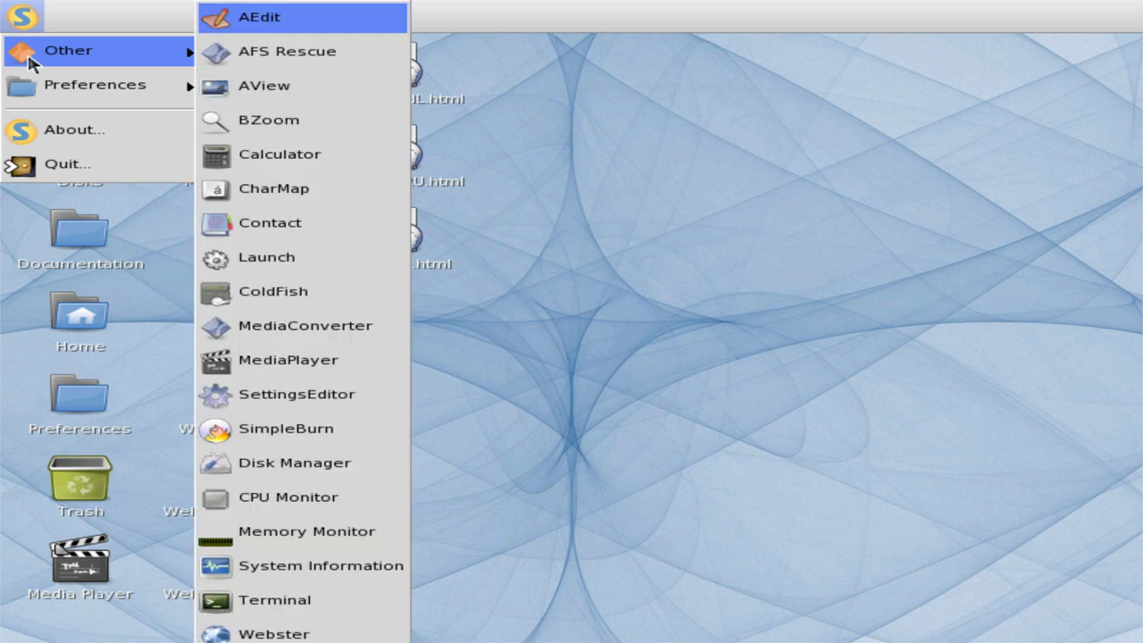
mouse_move(43, 89)
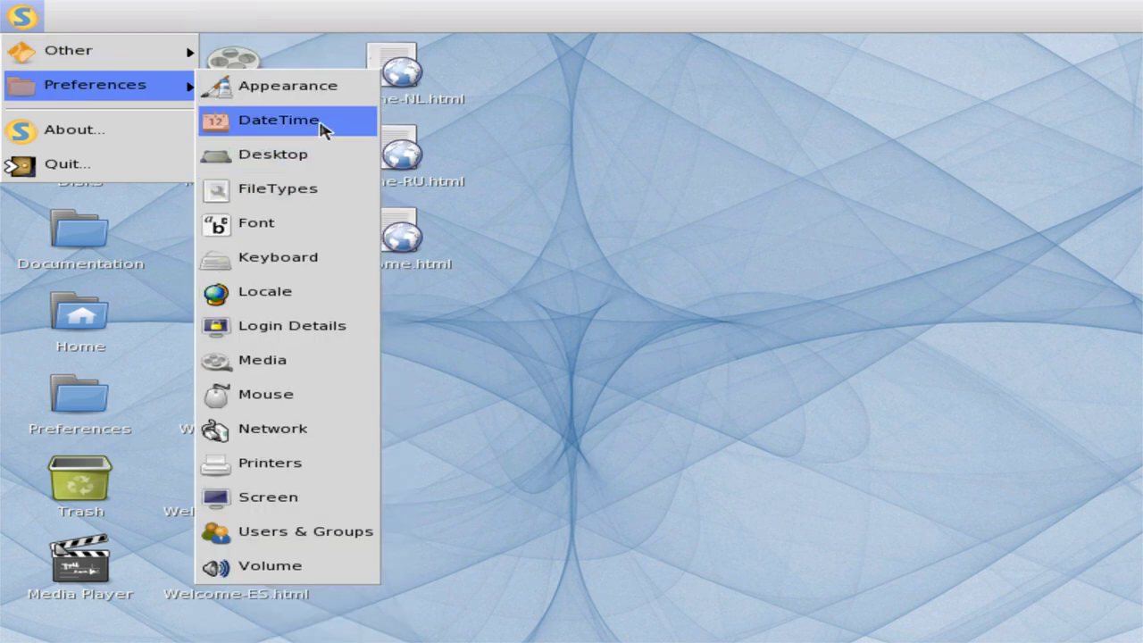
left_click(273, 154)
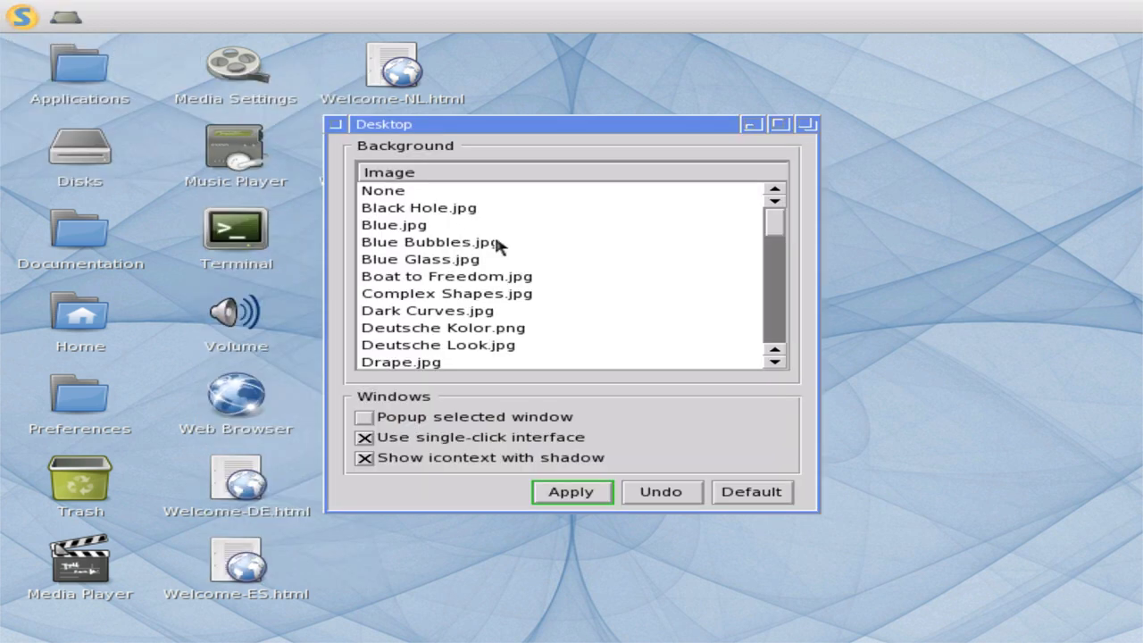
- Try the Black Hole, Blue, Deutsche Kolor and Drape wallpapers in turn
left_click(451, 208)
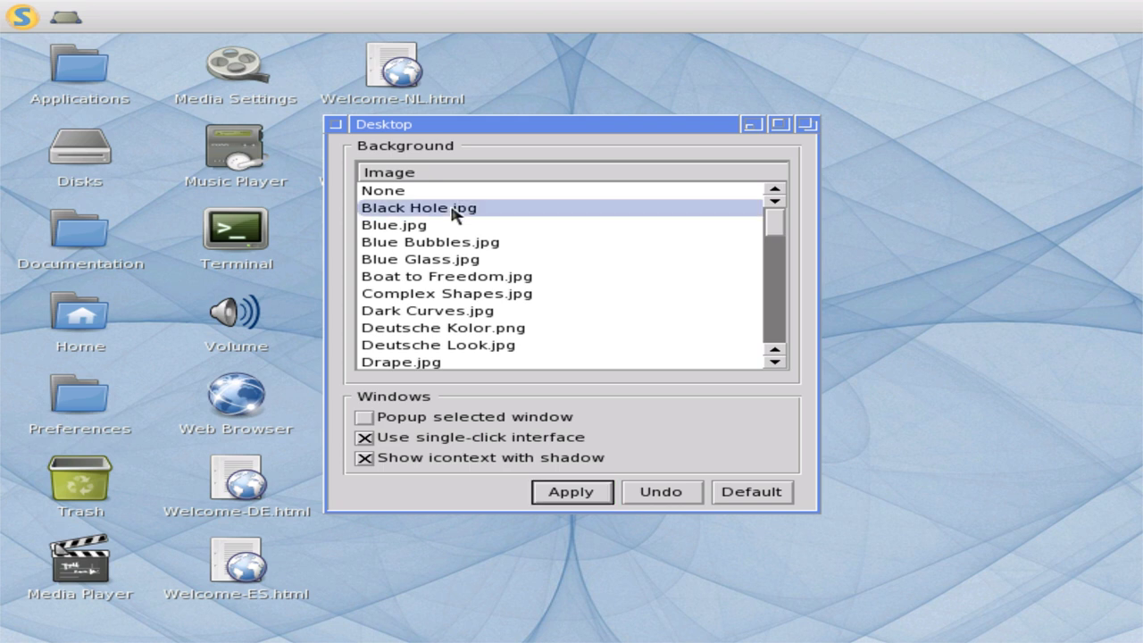
left_click(576, 492)
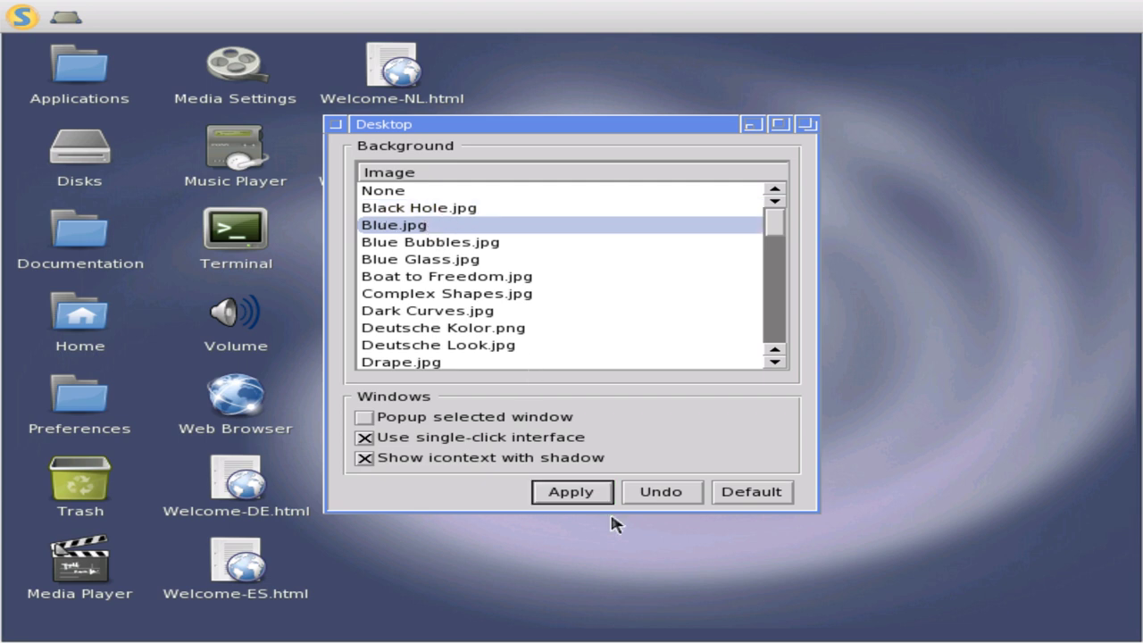
left_click(577, 494)
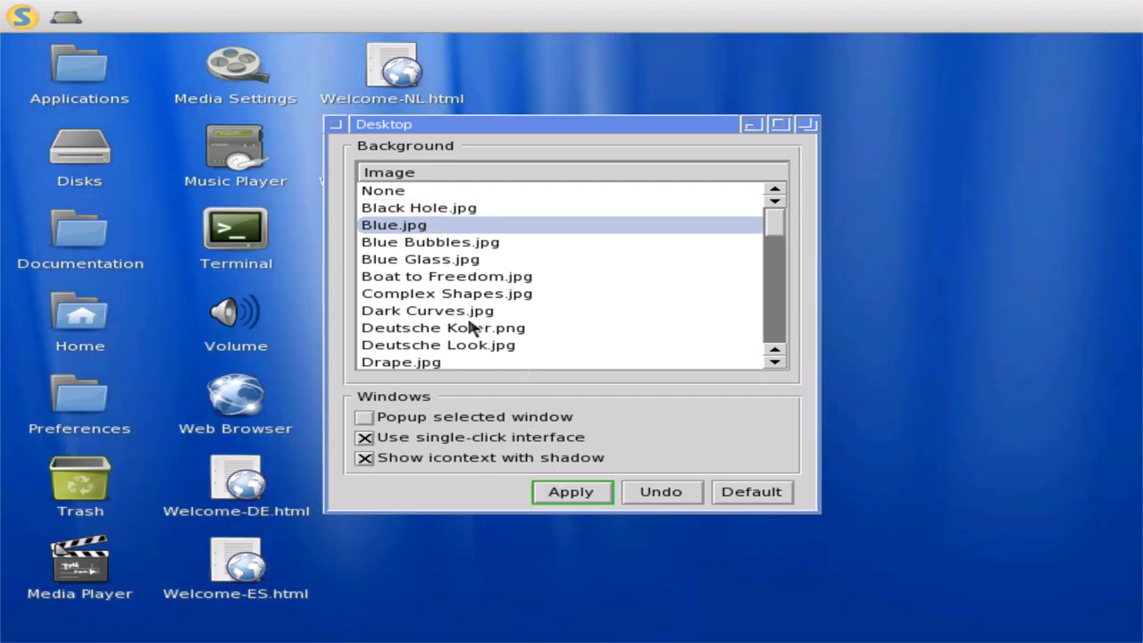
left_click(474, 329)
left_click(571, 494)
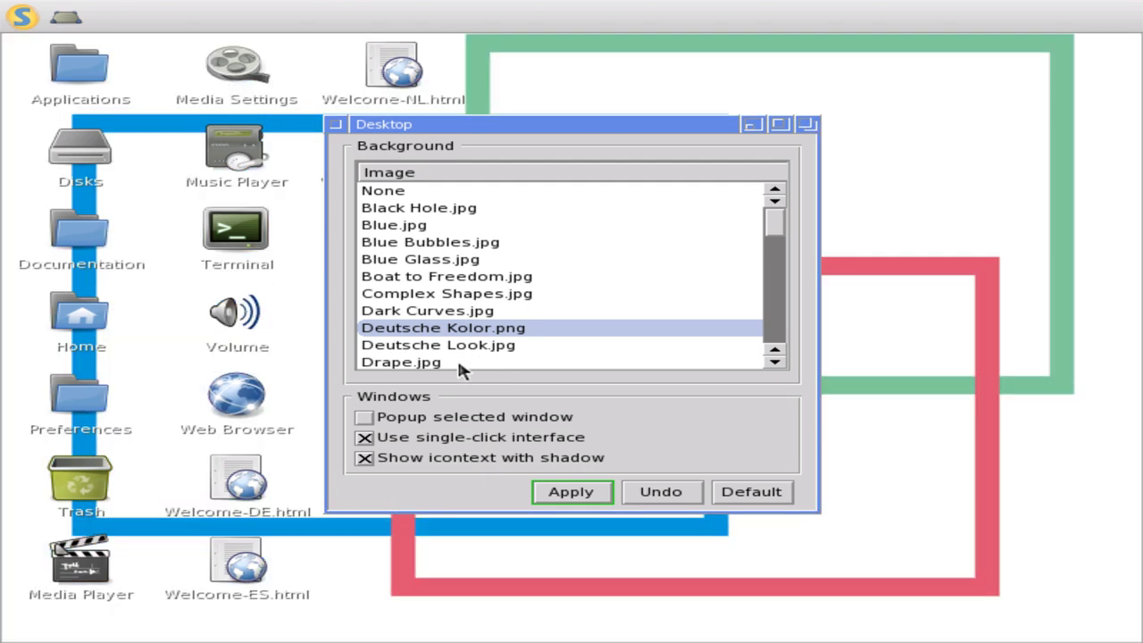
left_click(459, 363)
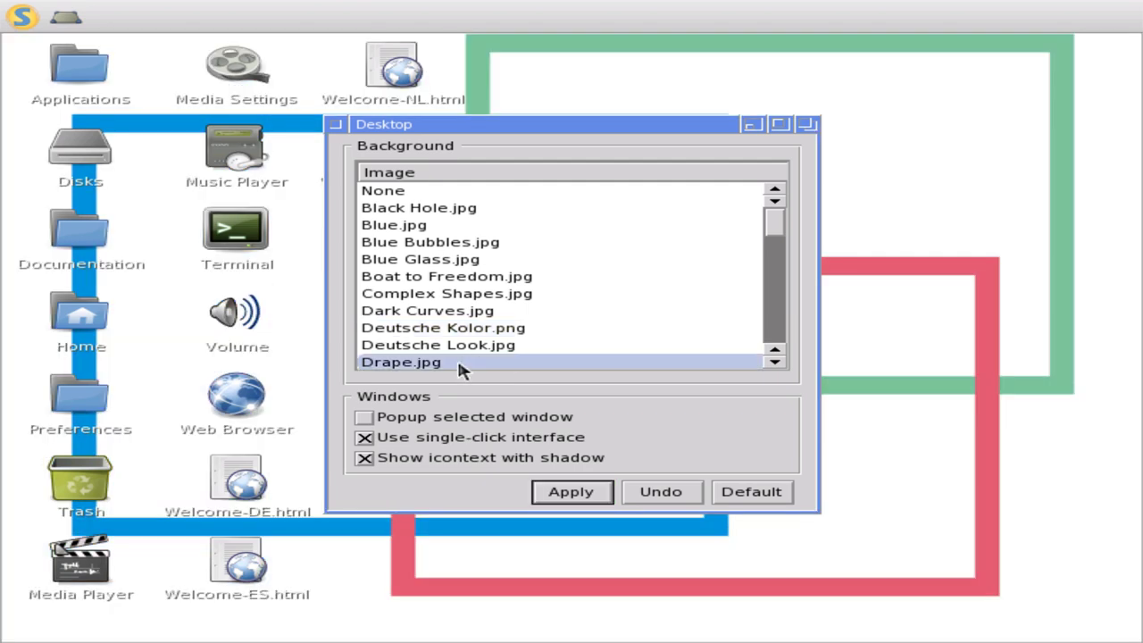
left_click(588, 502)
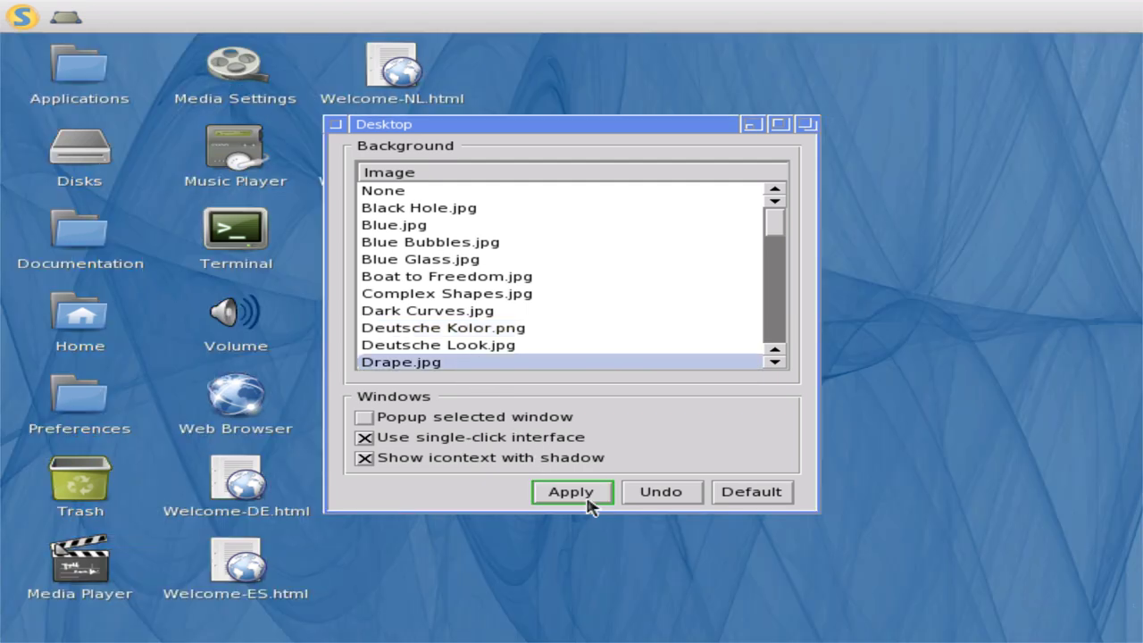
- Apply Electric Bowl.jpg as the background and close the Desktop settings
scroll(555, 326, "down", 2)
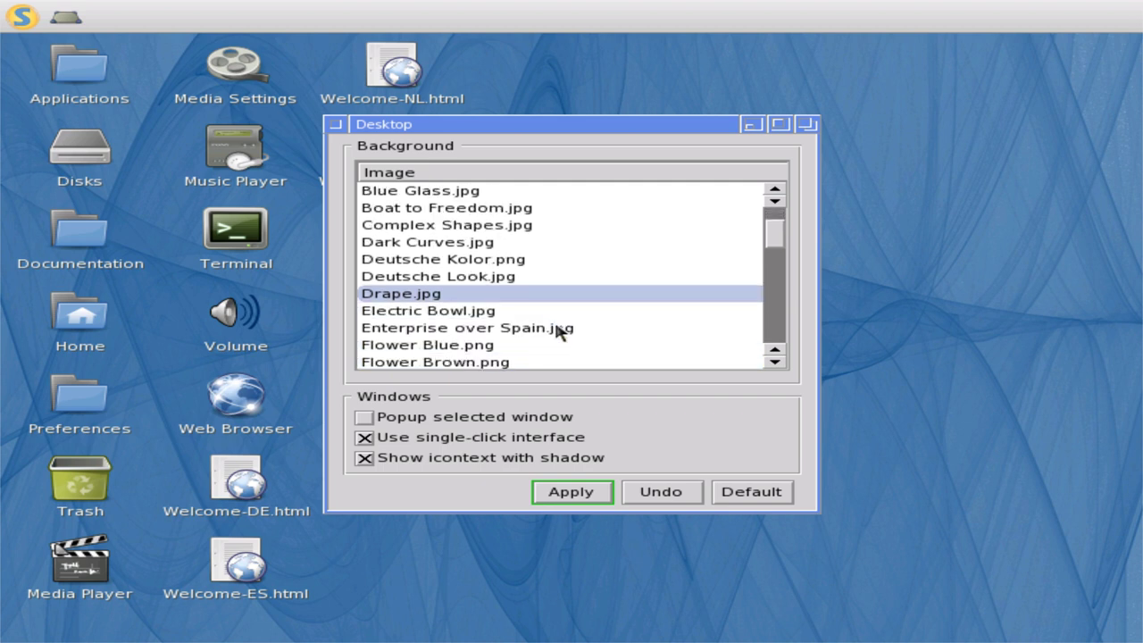
left_click(503, 312)
left_click(578, 483)
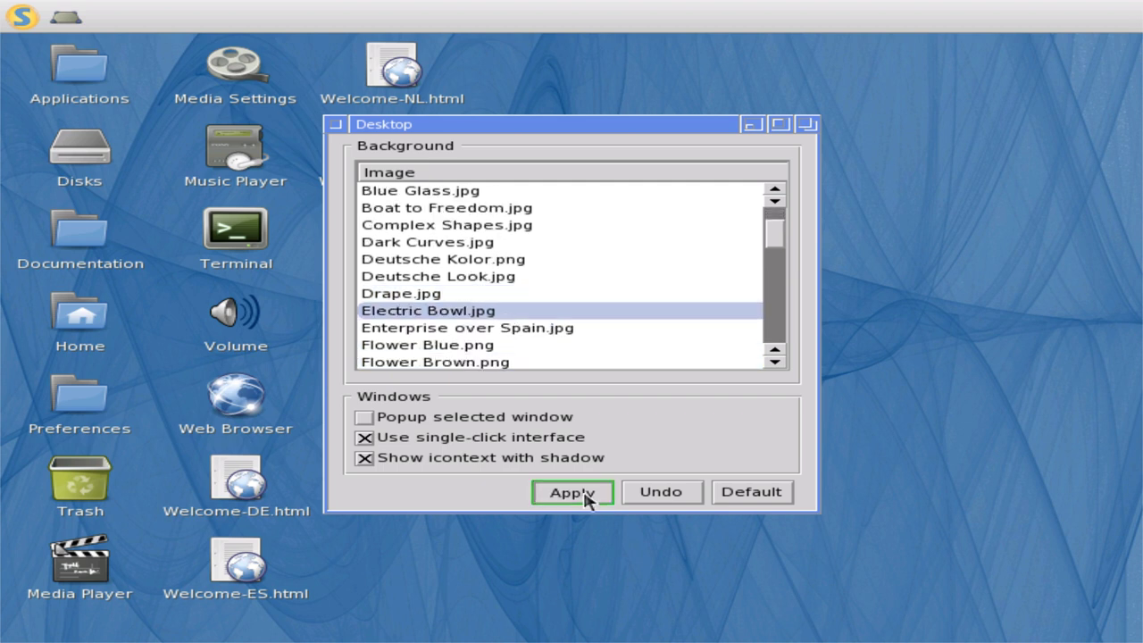
scroll(524, 356, "down", 4)
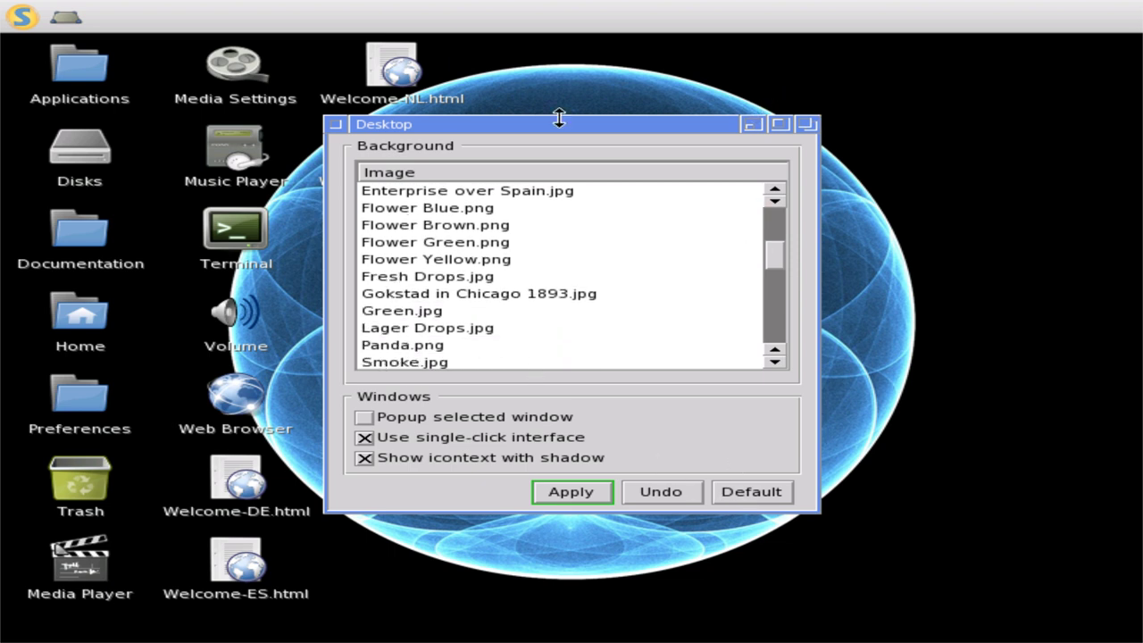
left_click(336, 127)
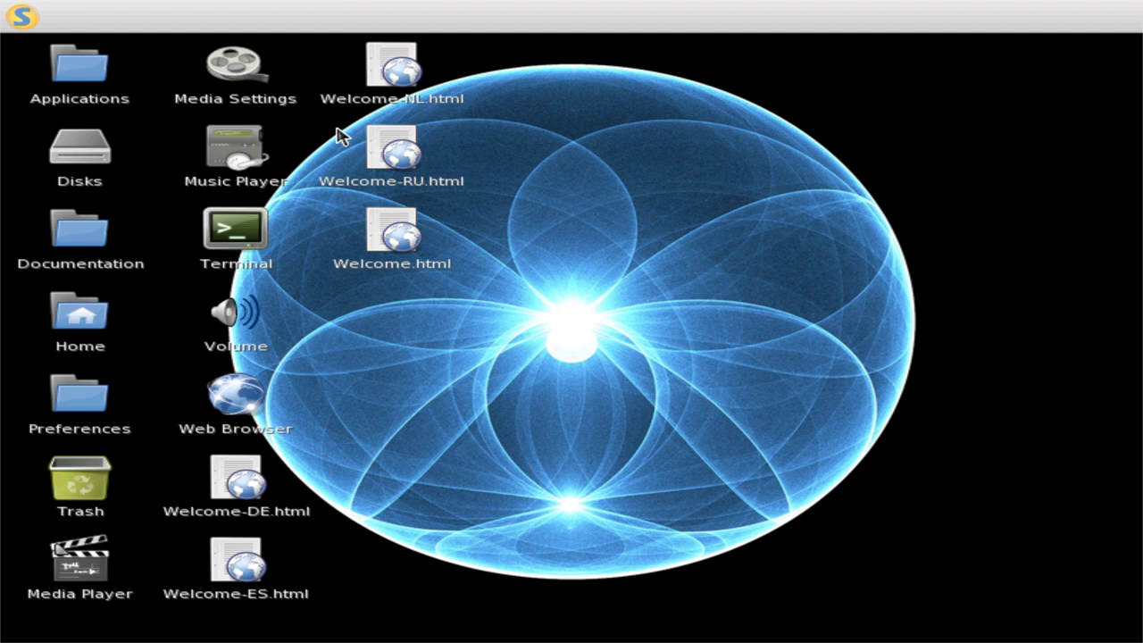
left_click(16, 18)
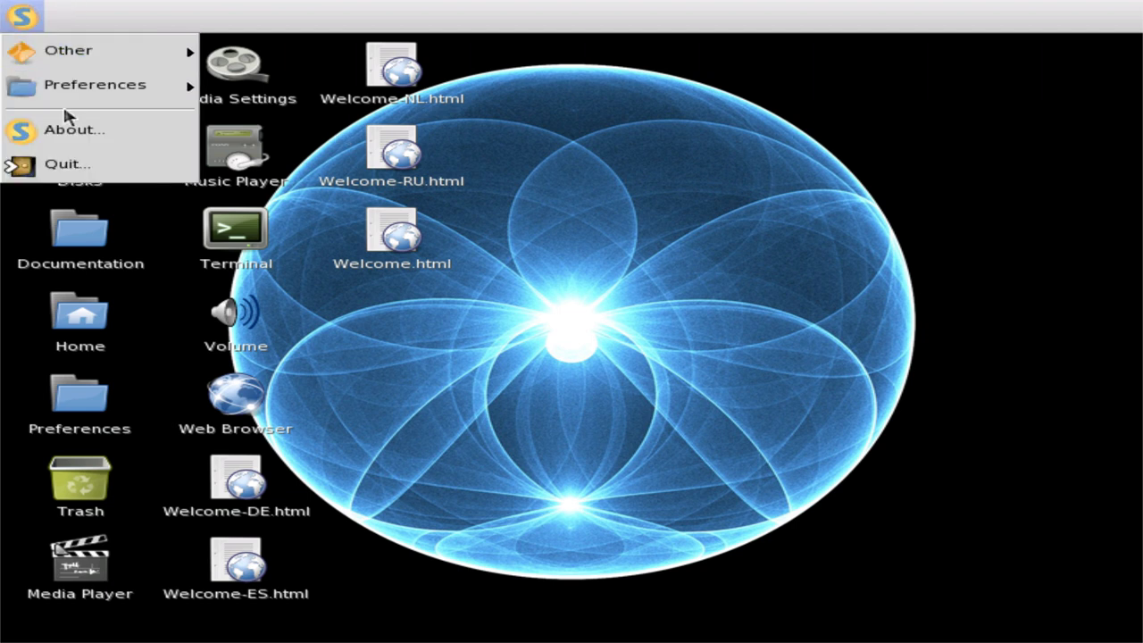
mouse_move(89, 101)
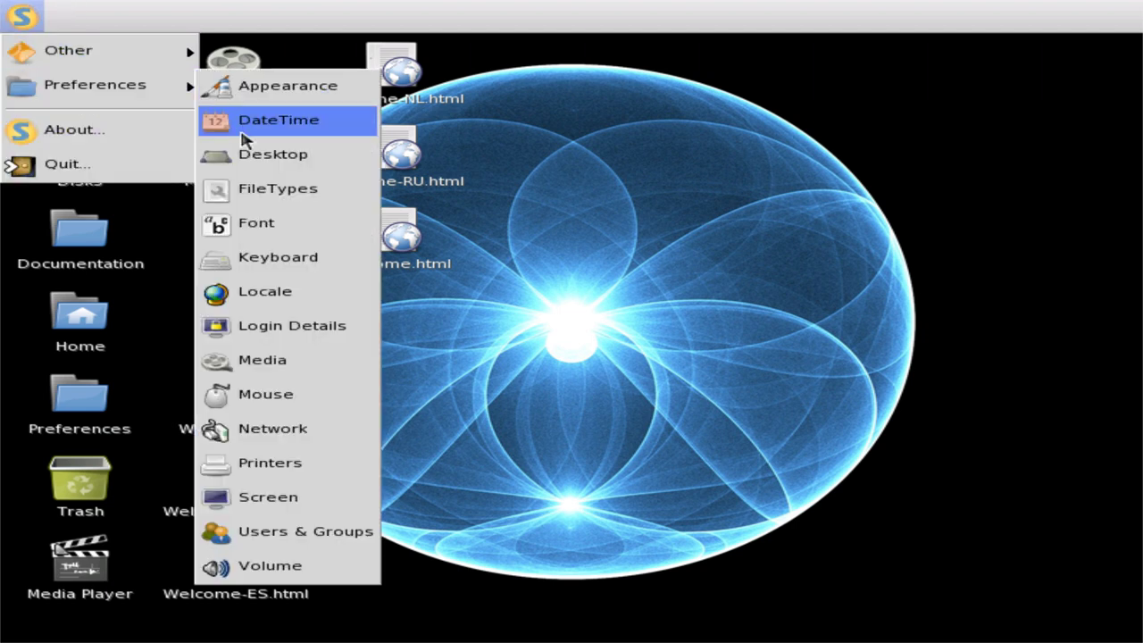
left_click(286, 204)
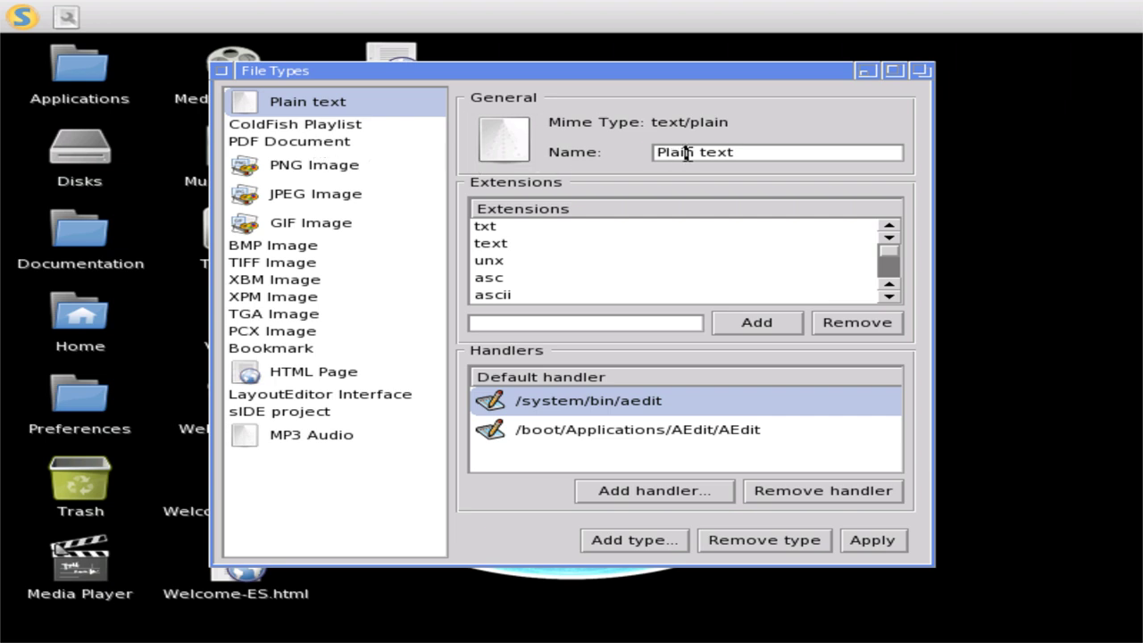
left_click(562, 321)
left_click(592, 432)
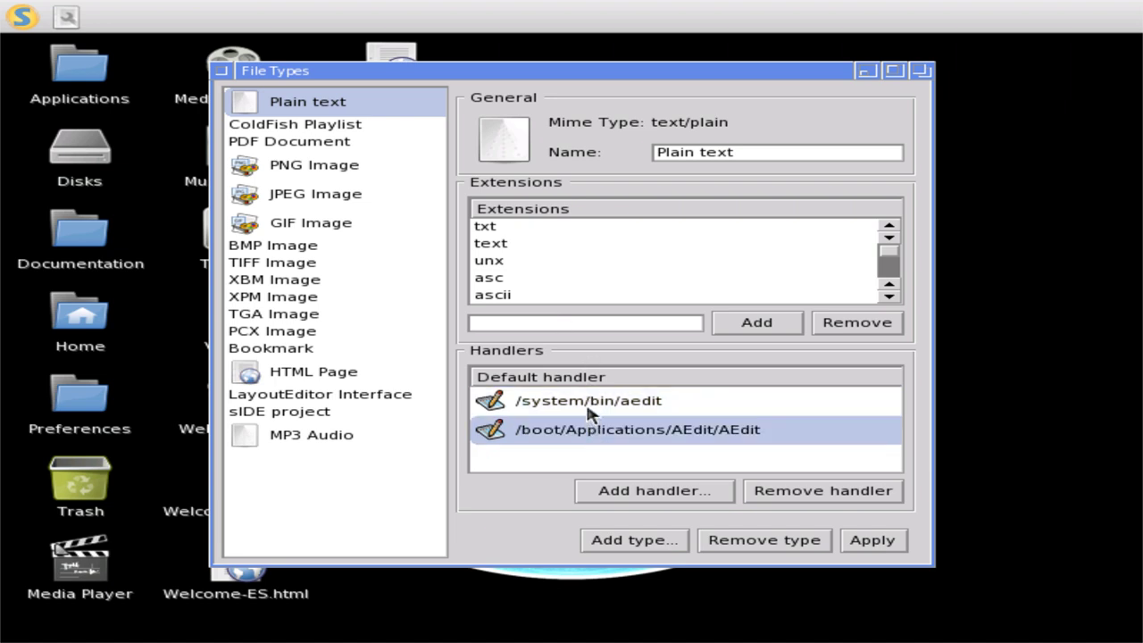
left_click(588, 407)
left_click(338, 132)
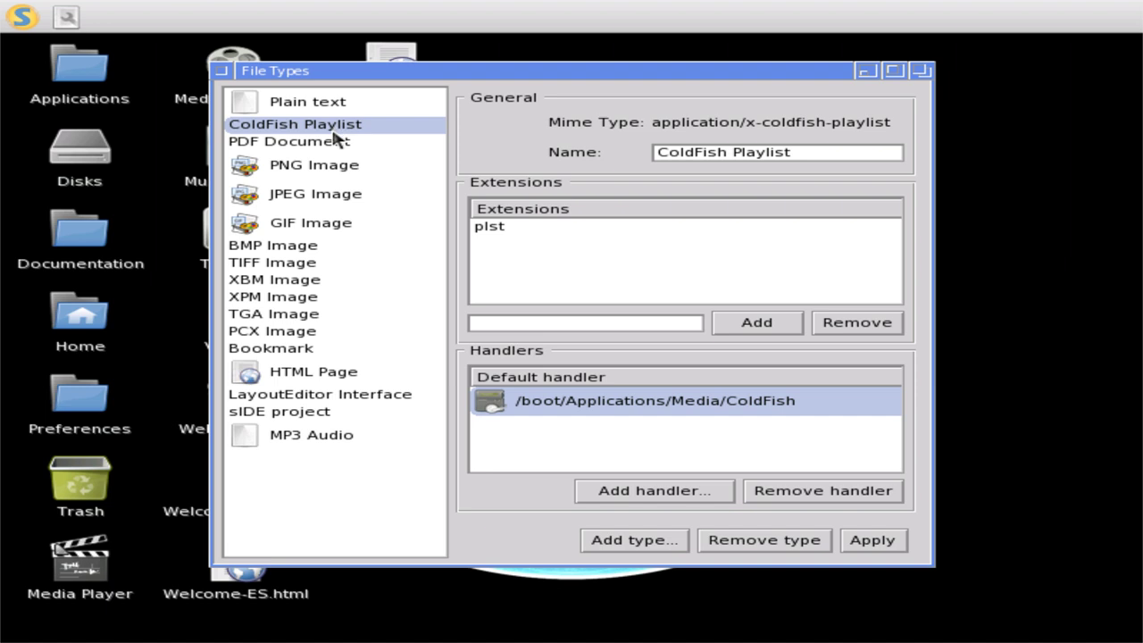
left_click(336, 143)
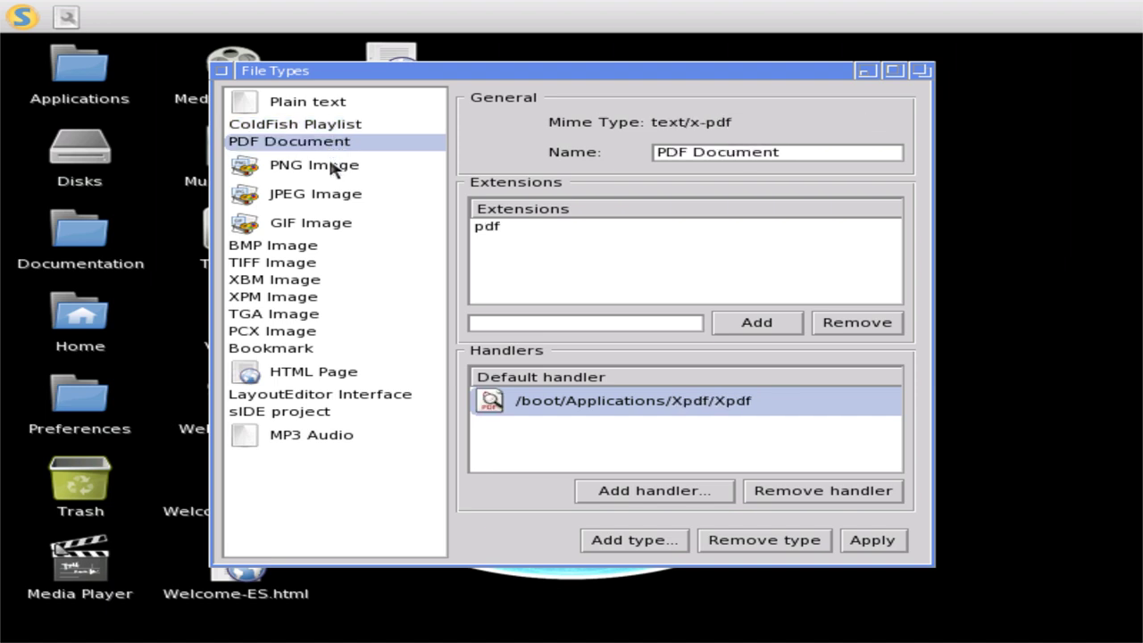
left_click(332, 168)
left_click(323, 198)
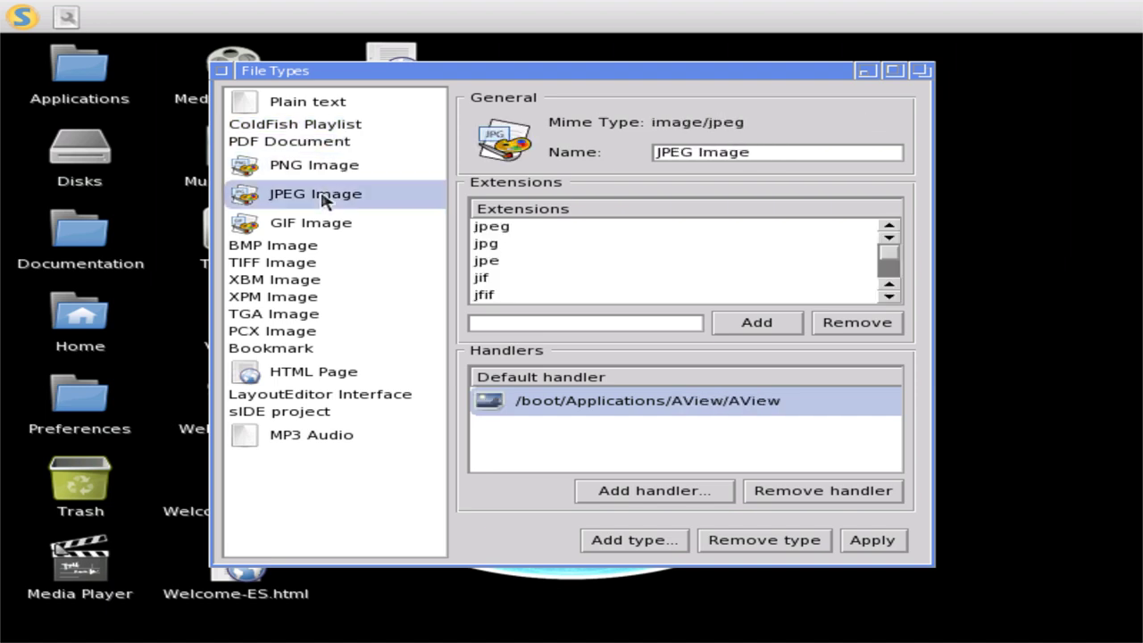
left_click(324, 224)
left_click(319, 204)
left_click(319, 171)
left_click(309, 144)
left_click(306, 125)
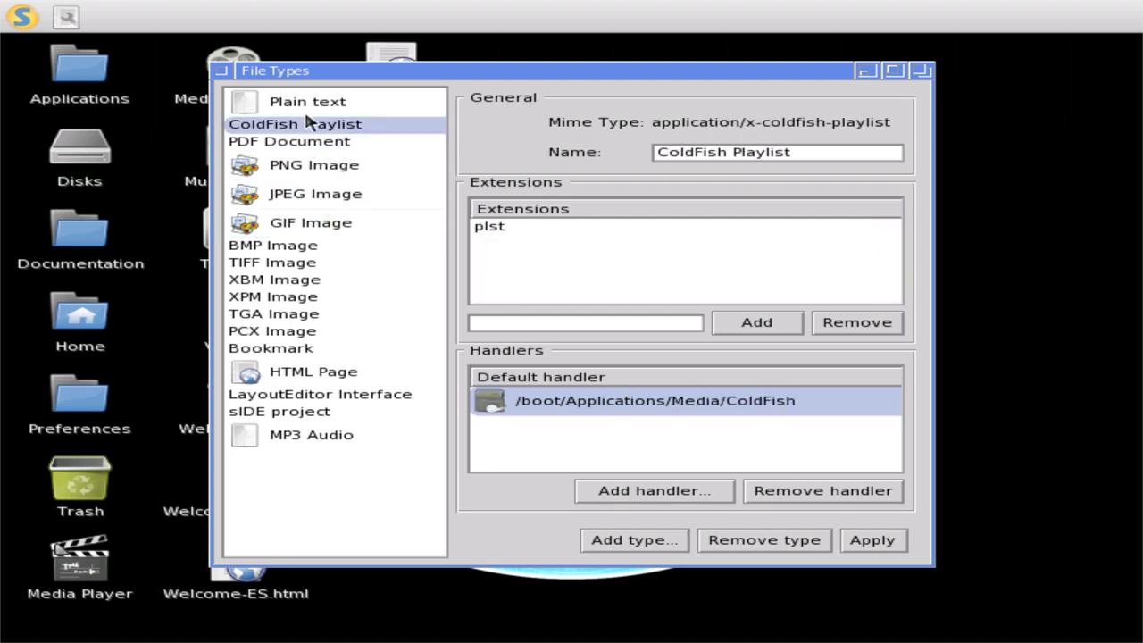
left_click(310, 106)
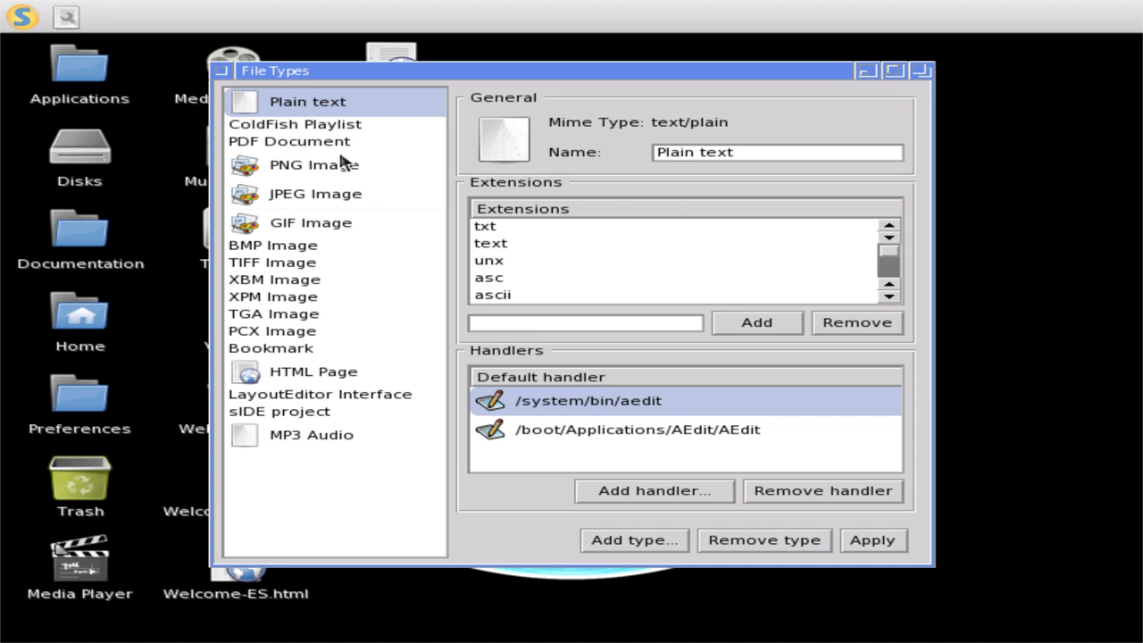
left_click(331, 123)
left_click(332, 143)
left_click(332, 167)
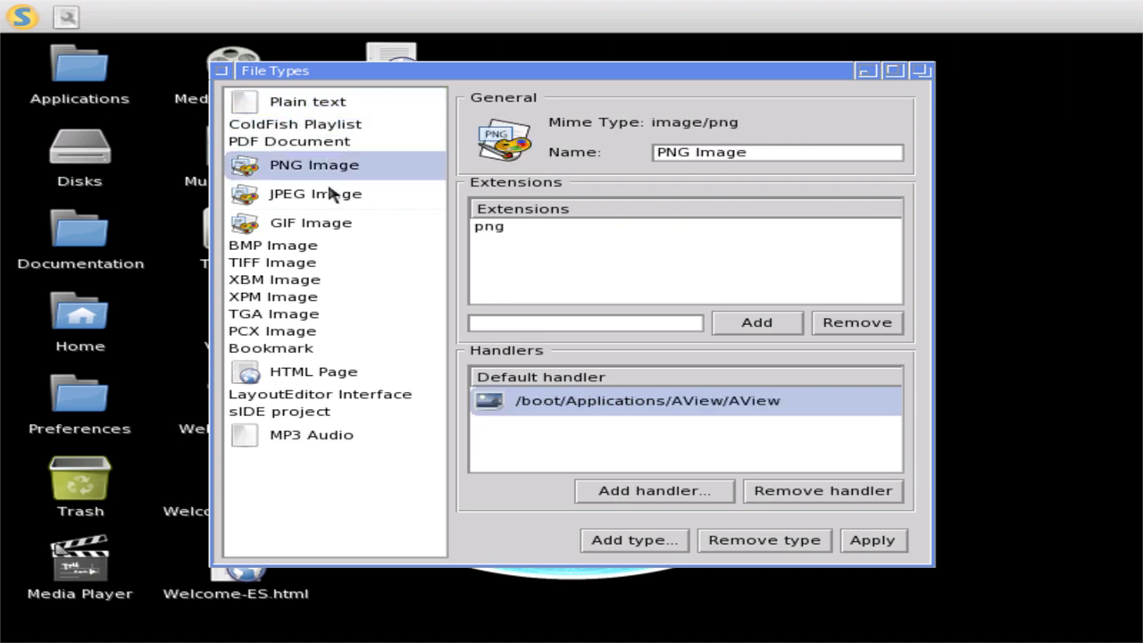
left_click(330, 194)
left_click(319, 263)
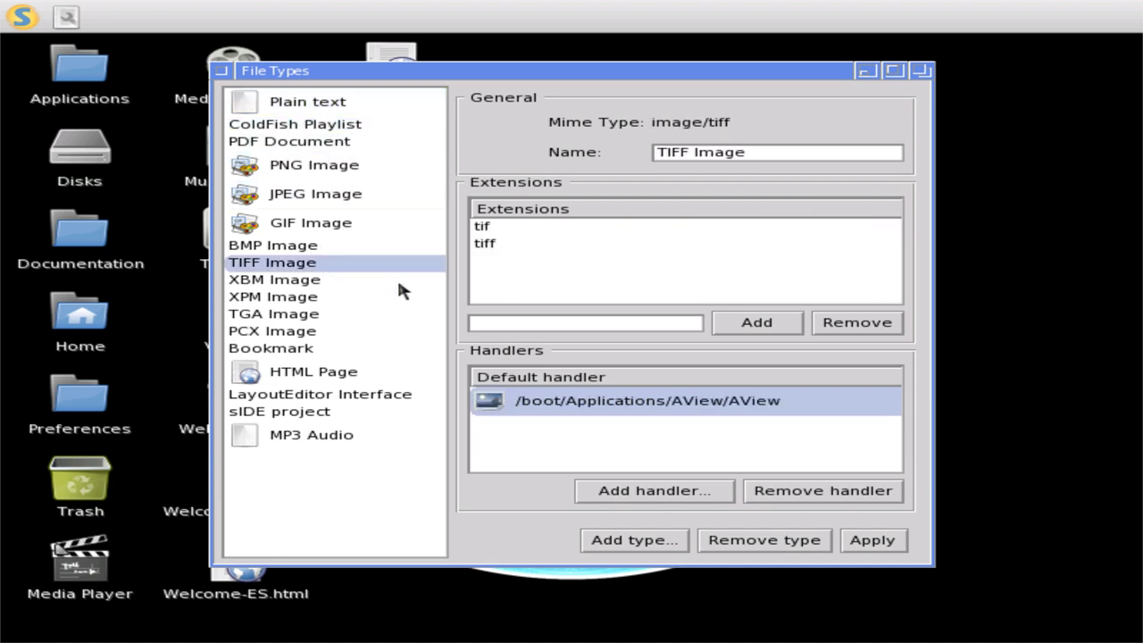
left_click(317, 331)
left_click(300, 446)
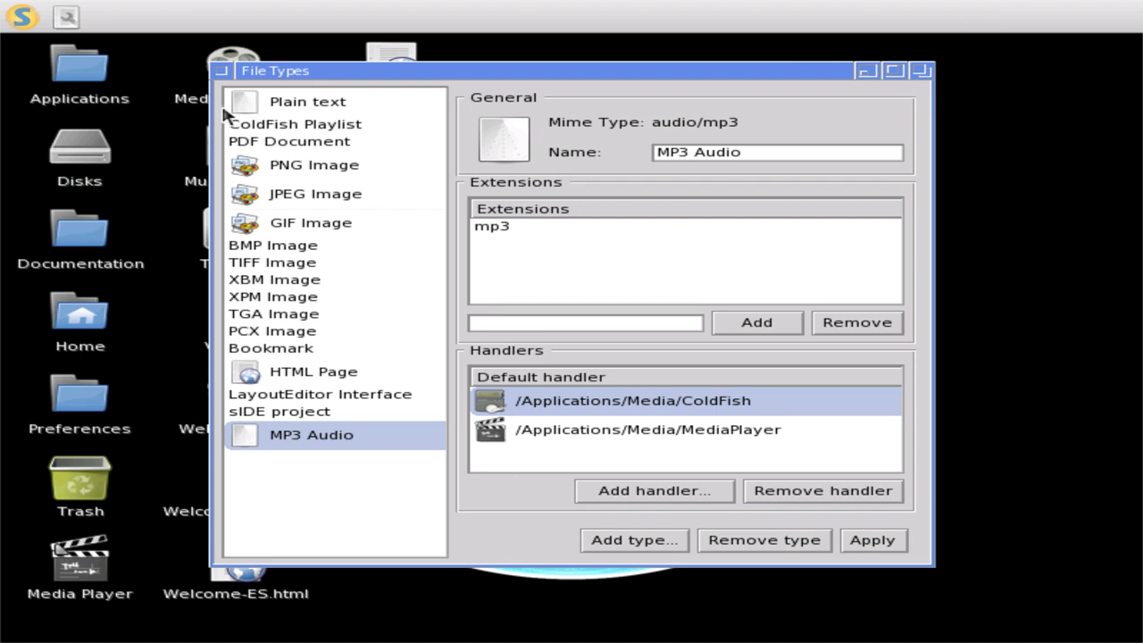
left_click(221, 70)
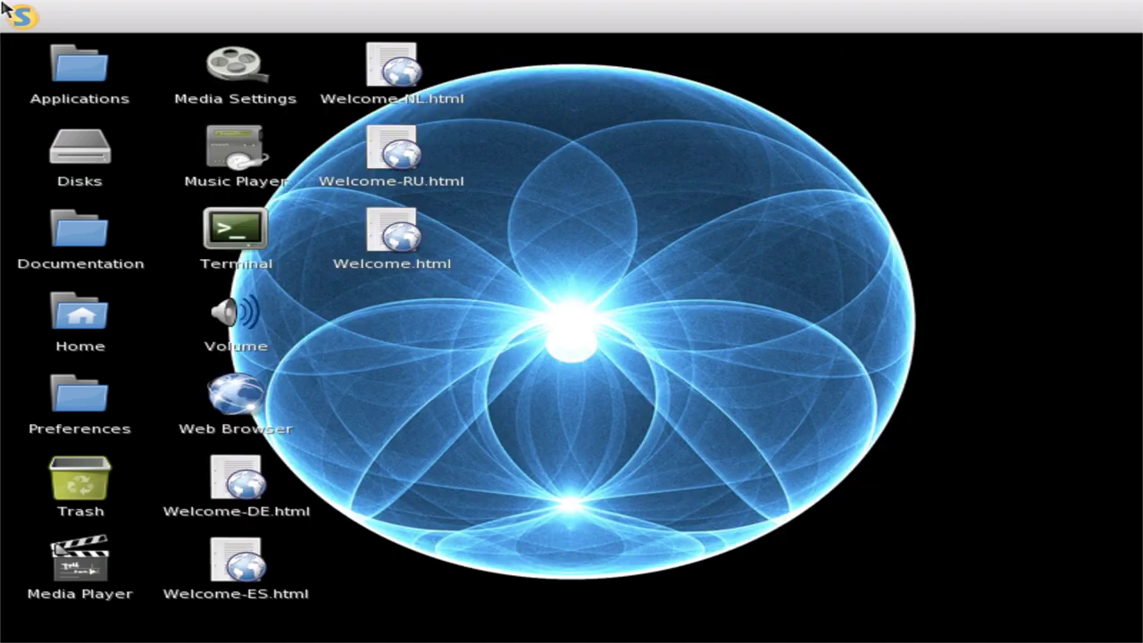
left_click(11, 14)
mouse_move(19, 86)
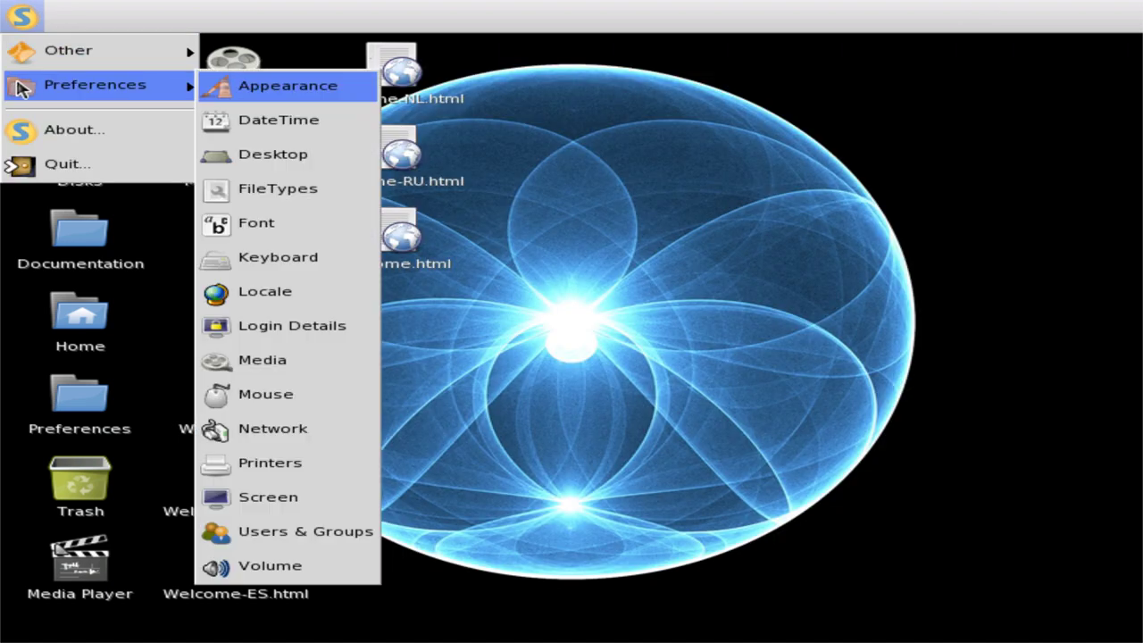
left_click(279, 293)
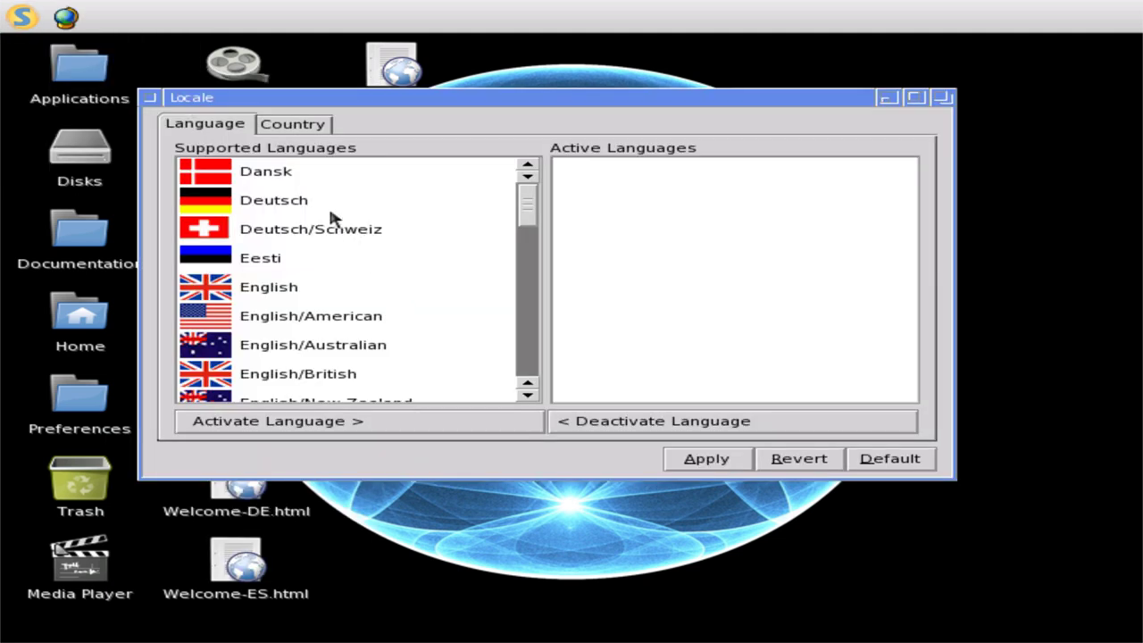
left_click(304, 124)
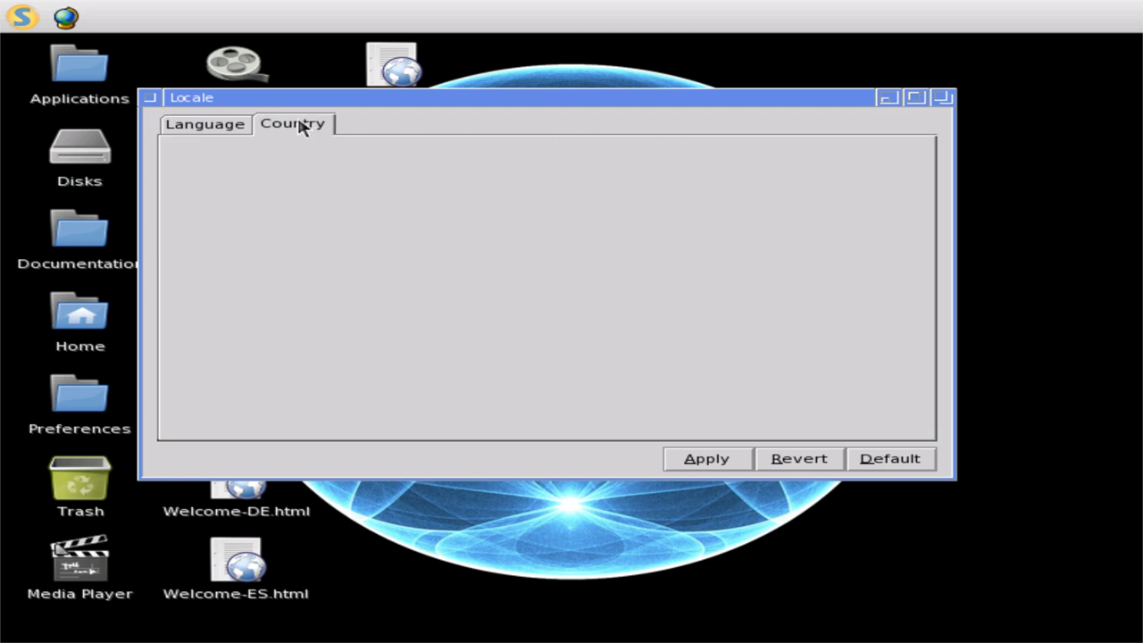
left_click(149, 97)
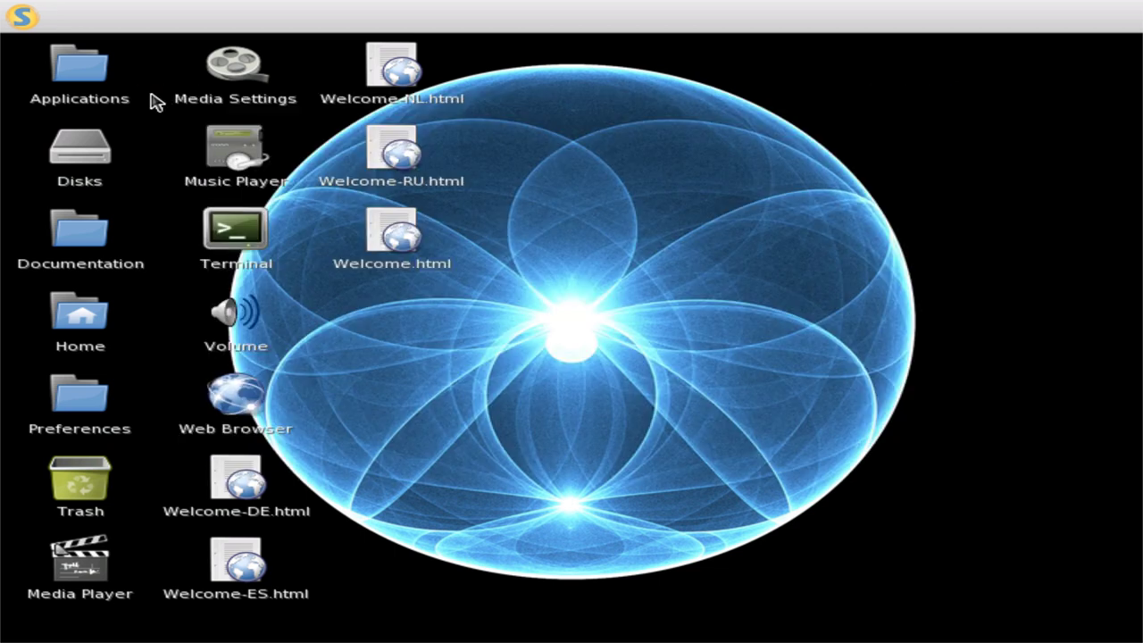
left_click(10, 13)
mouse_move(53, 107)
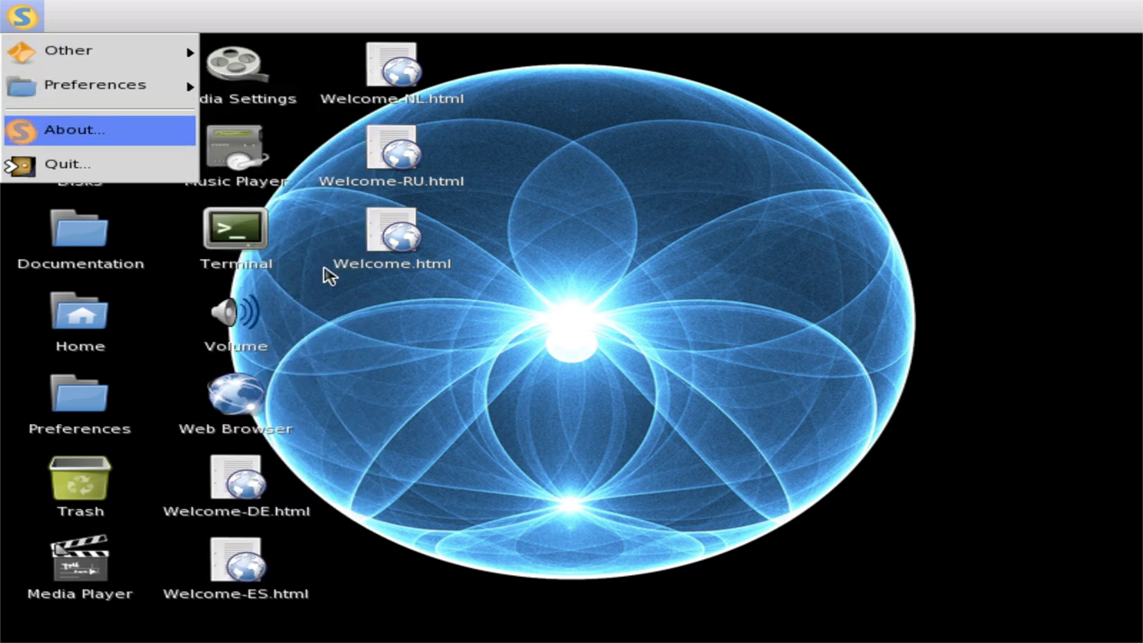
- Open the Keyboard preferences from the system menu
left_click(9, 18)
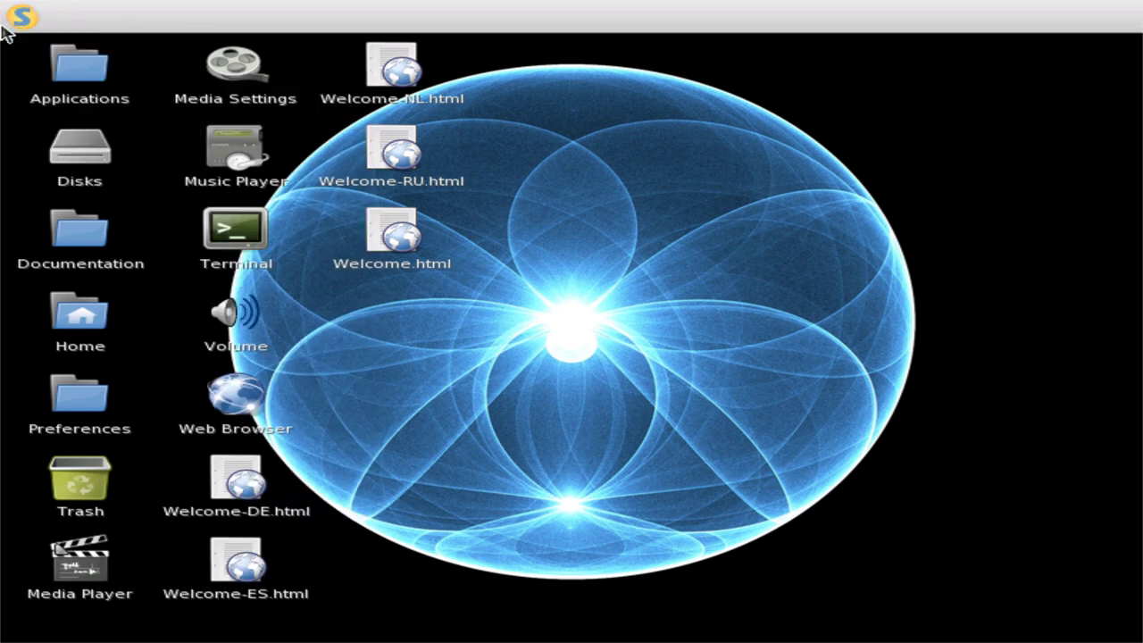
left_click(12, 13)
mouse_move(59, 90)
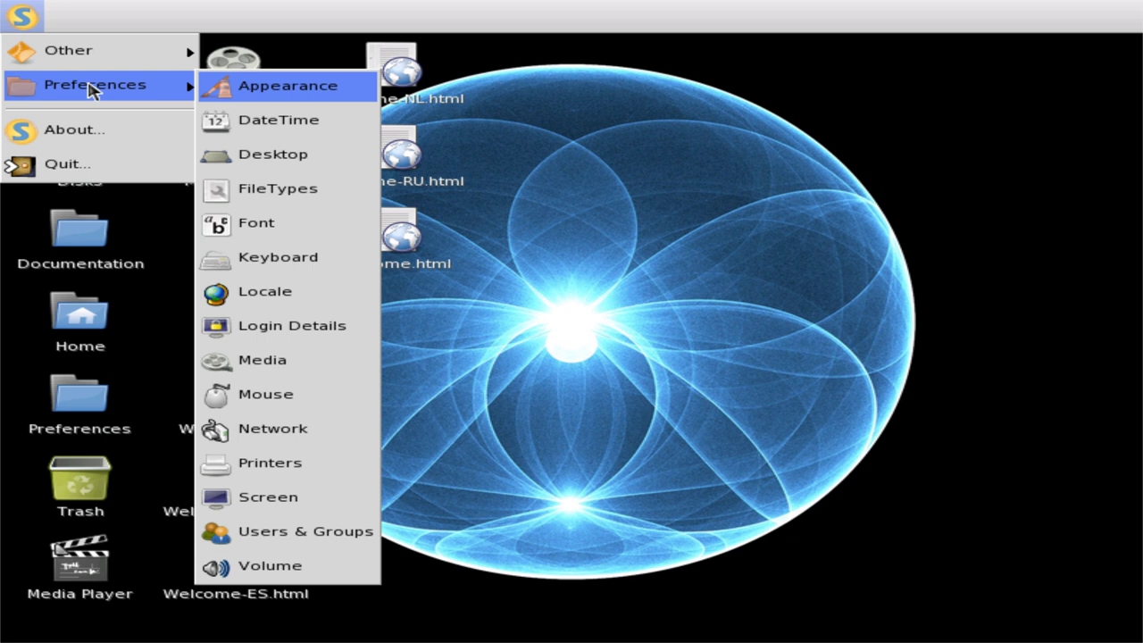
left_click(290, 268)
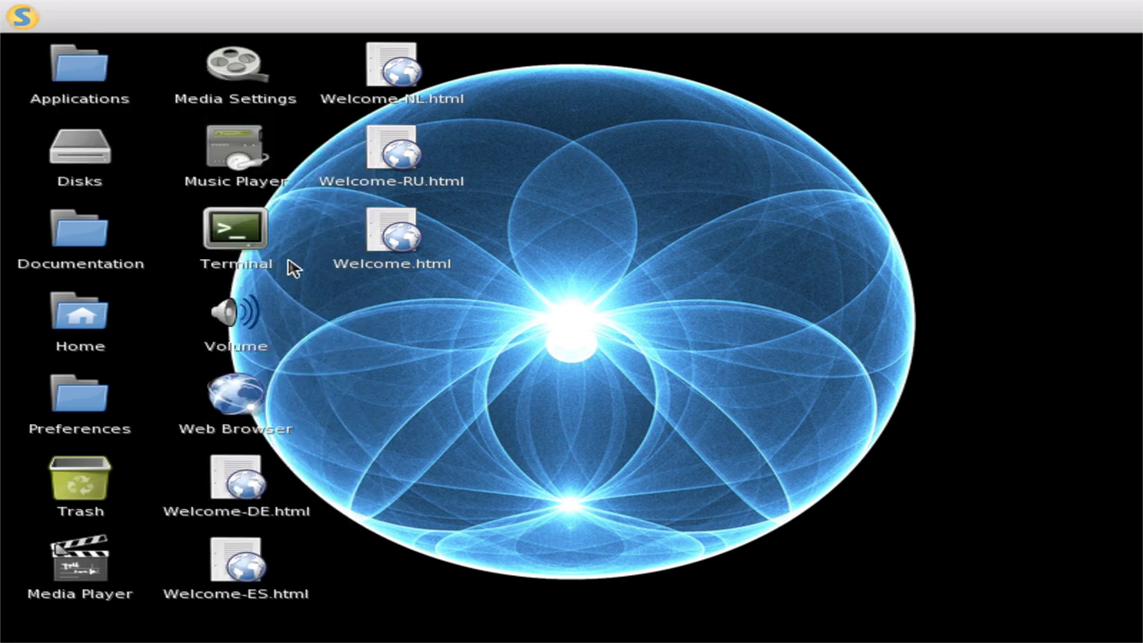
- Review the 300 msecs initial and 30 msecs repeat delays, then close Keyboard preferences
scroll(365, 282, "down", 1)
scroll(365, 283, "down", 6)
scroll(364, 283, "down", 8)
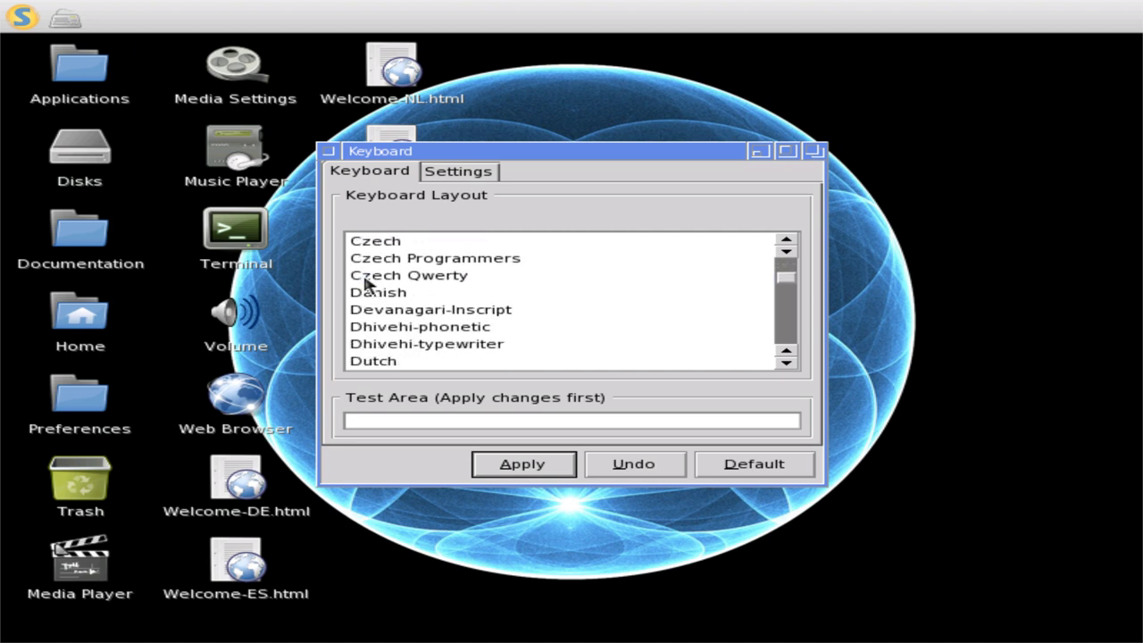
scroll(364, 282, "up", 1)
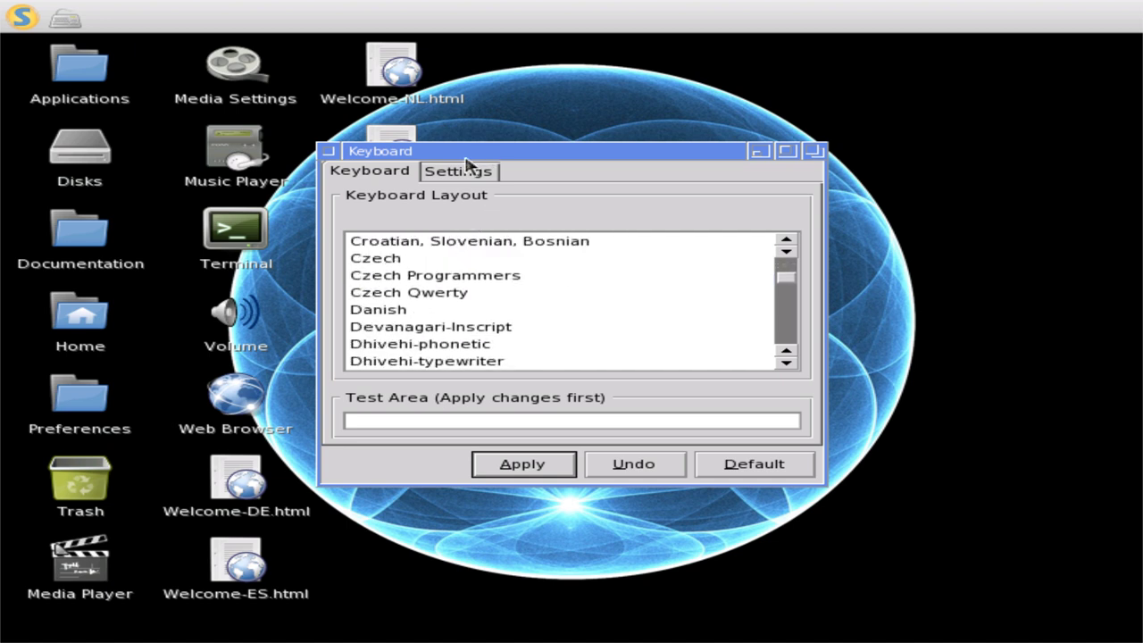
left_click(461, 174)
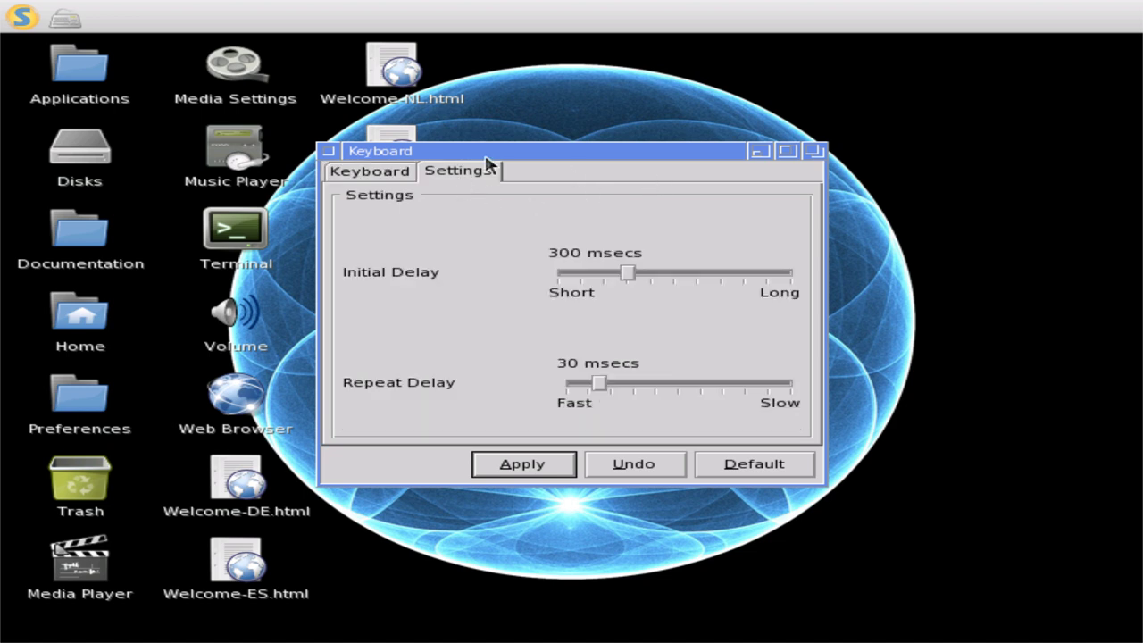
left_click(329, 152)
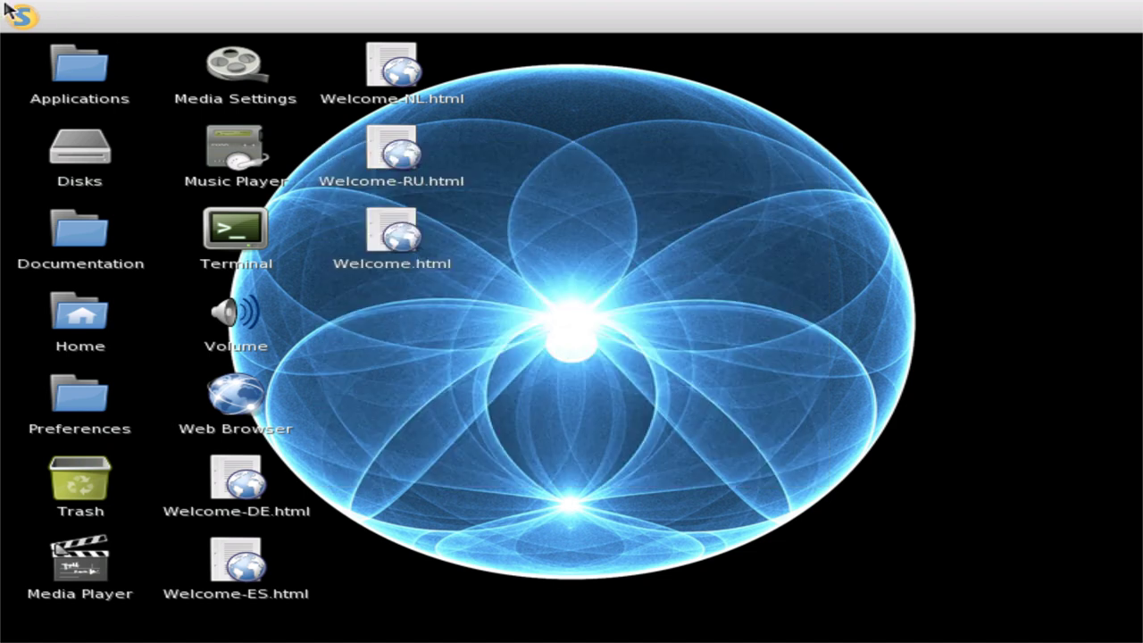
- Open the Login Details and Media preference windows
left_click(20, 17)
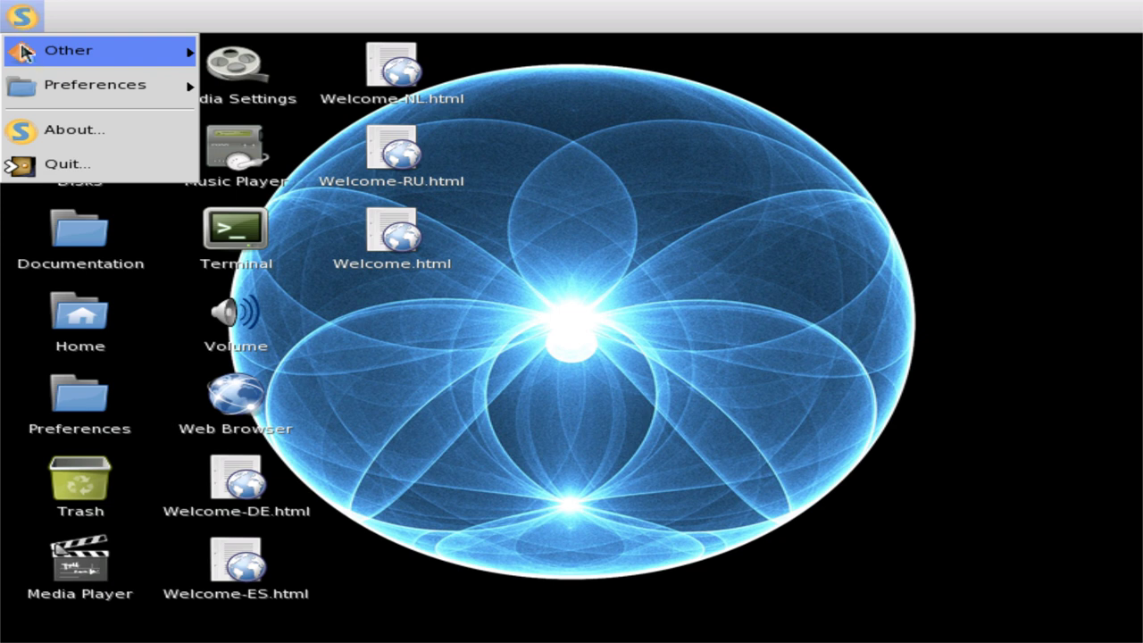
mouse_move(77, 84)
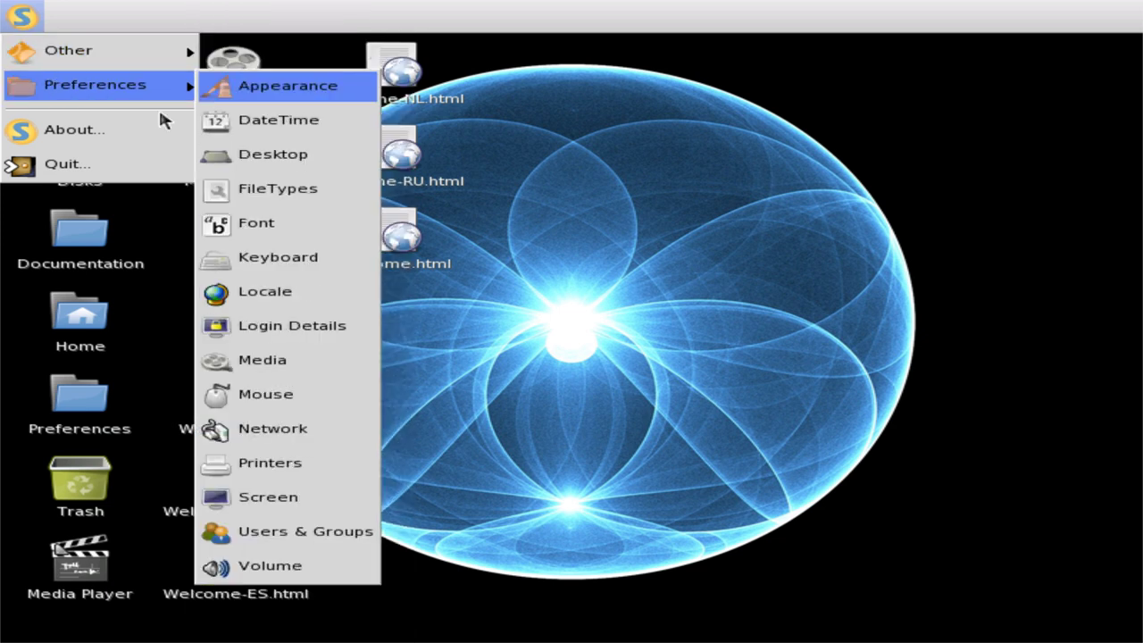
left_click(273, 329)
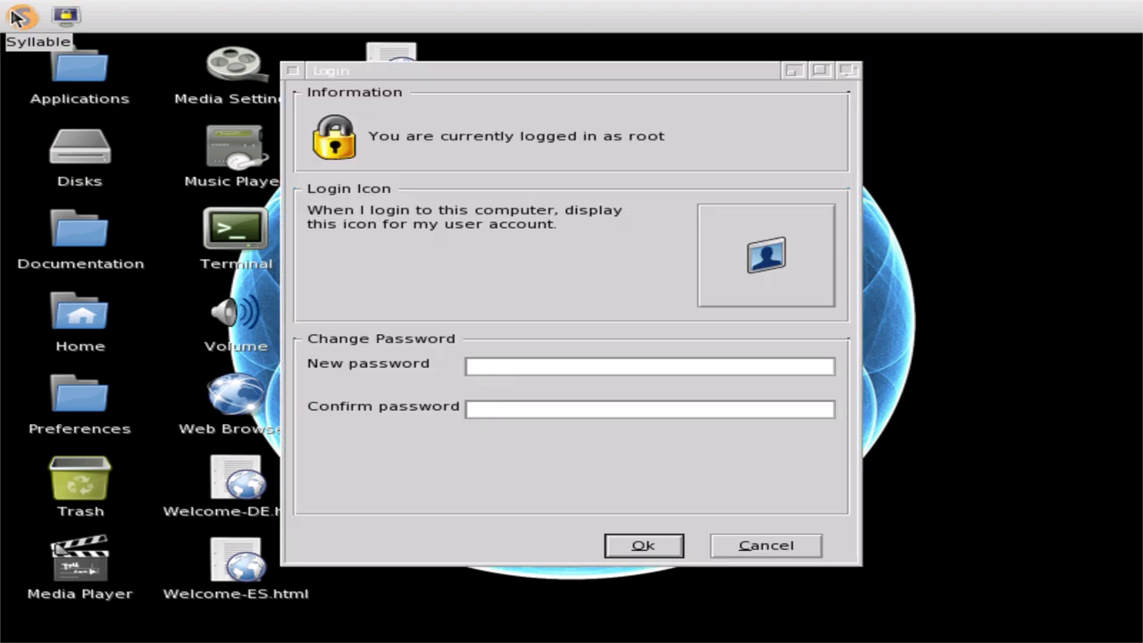
left_click(18, 15)
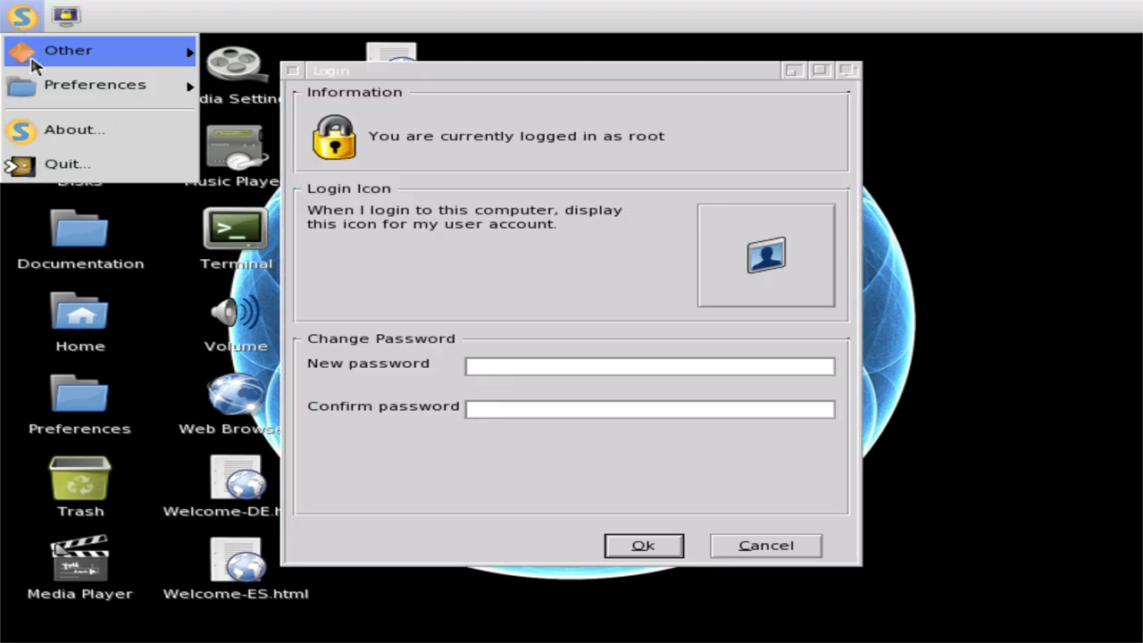
mouse_move(47, 90)
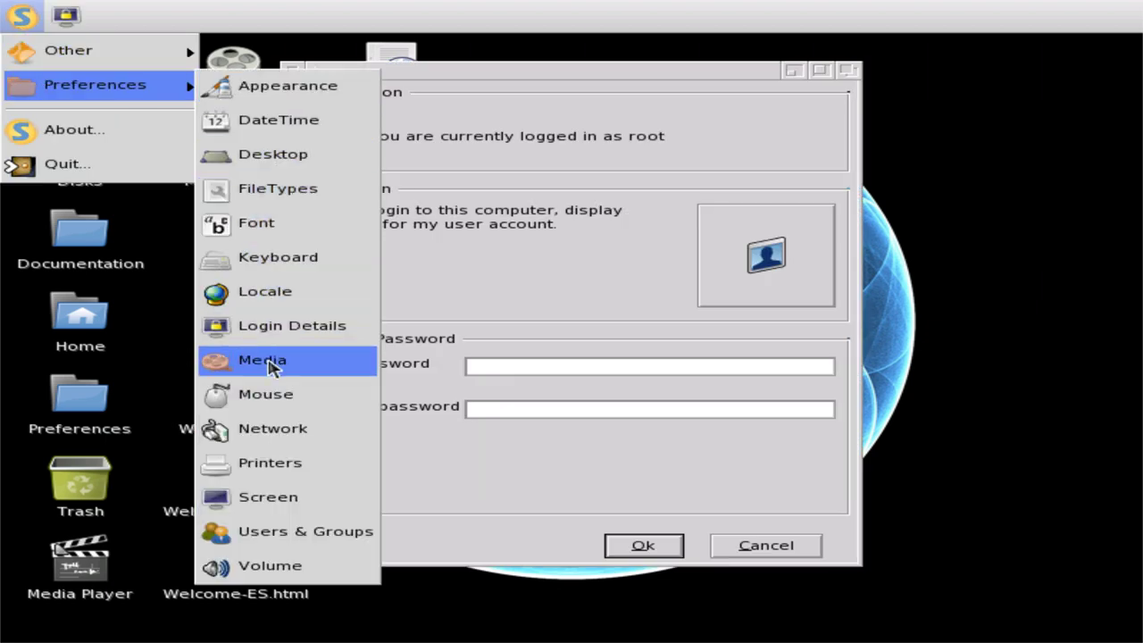
left_click(266, 362)
- Open the Network, Screen and Users & Groups preference windows as well
left_click(19, 16)
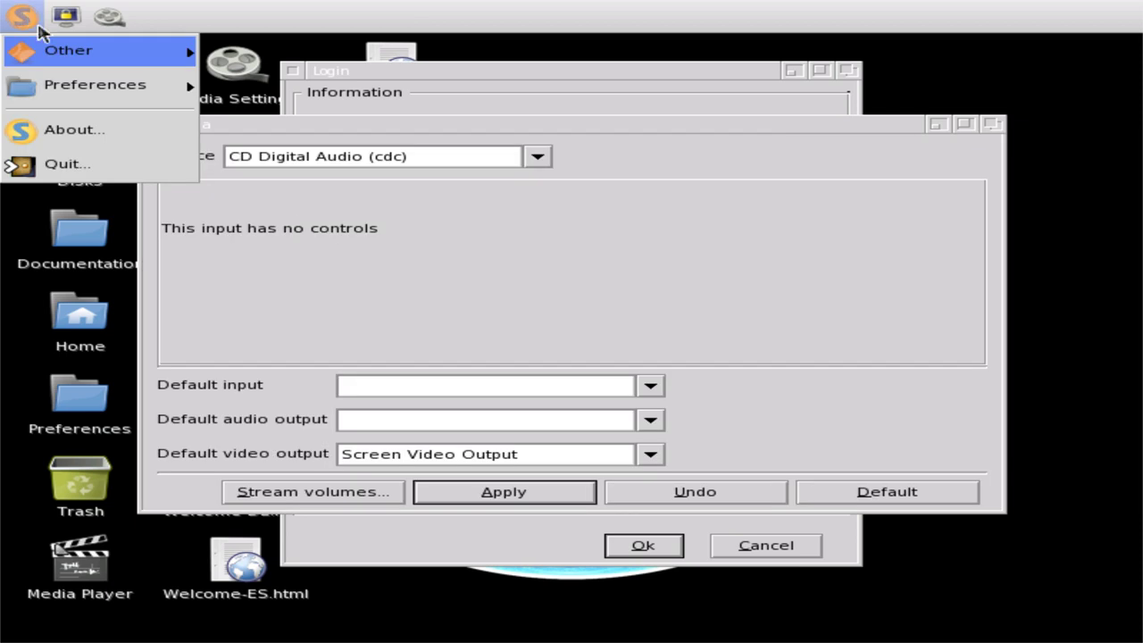
mouse_move(69, 93)
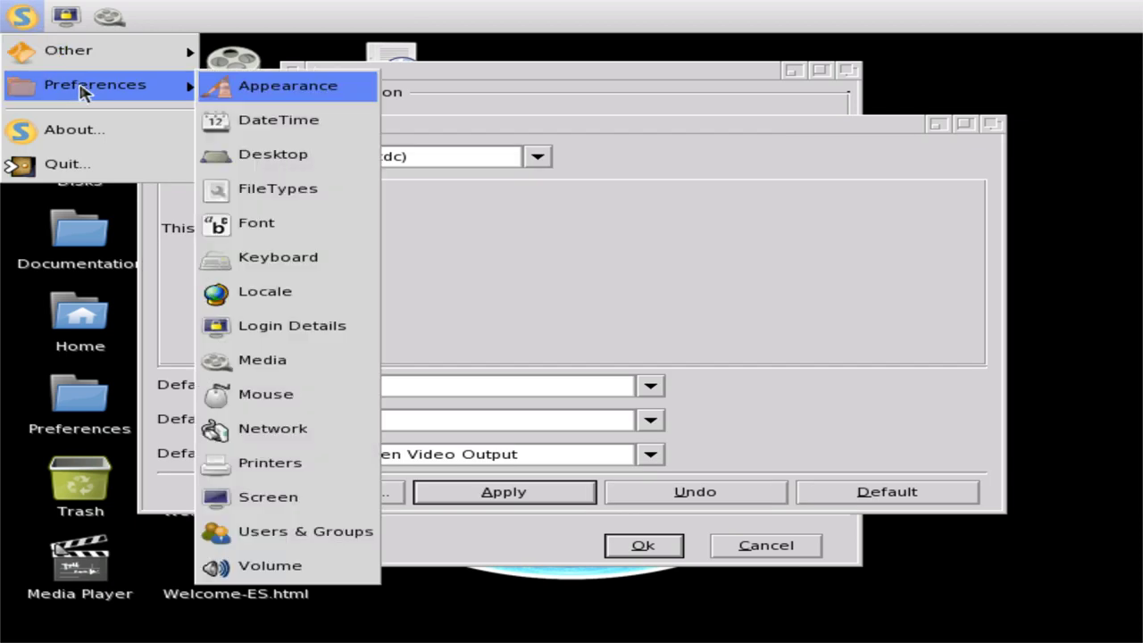
left_click(302, 430)
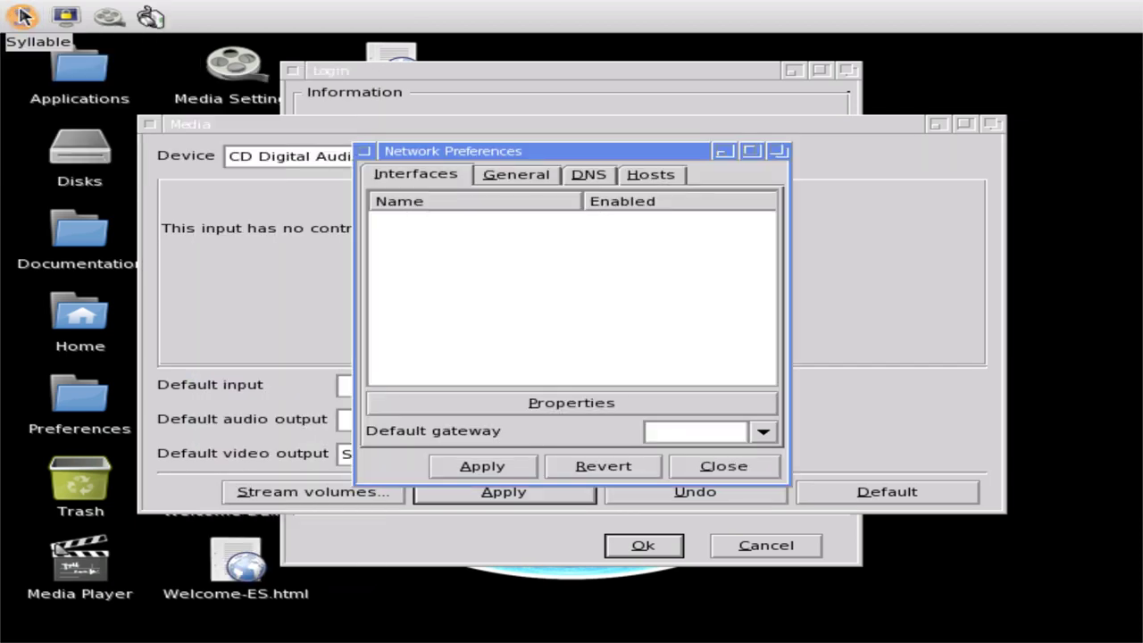
left_click(20, 16)
mouse_move(69, 84)
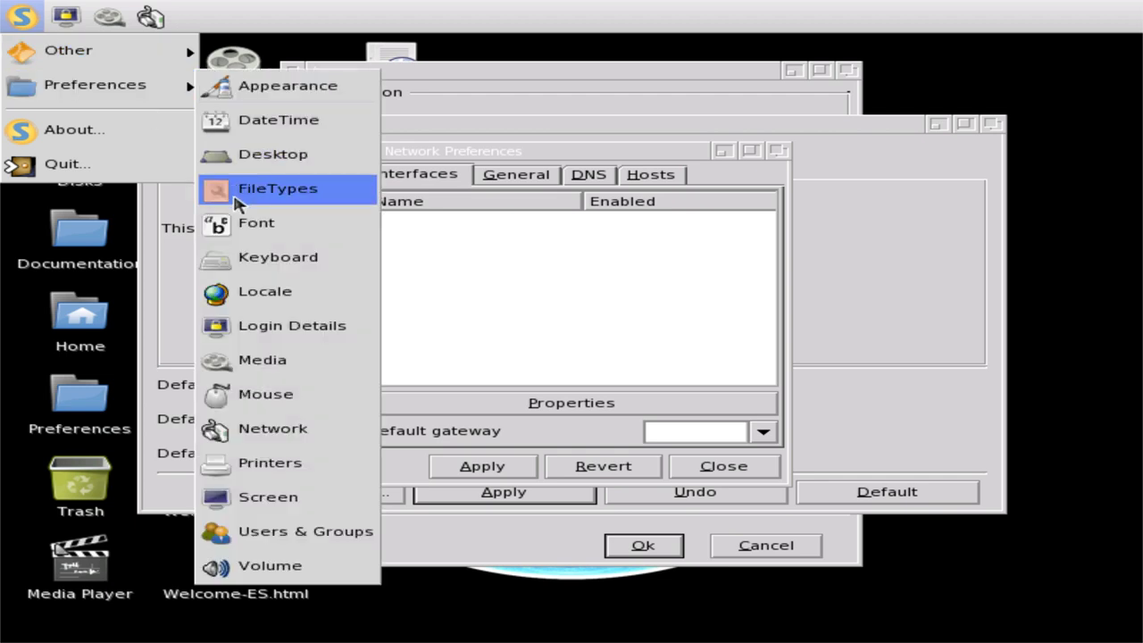
left_click(286, 499)
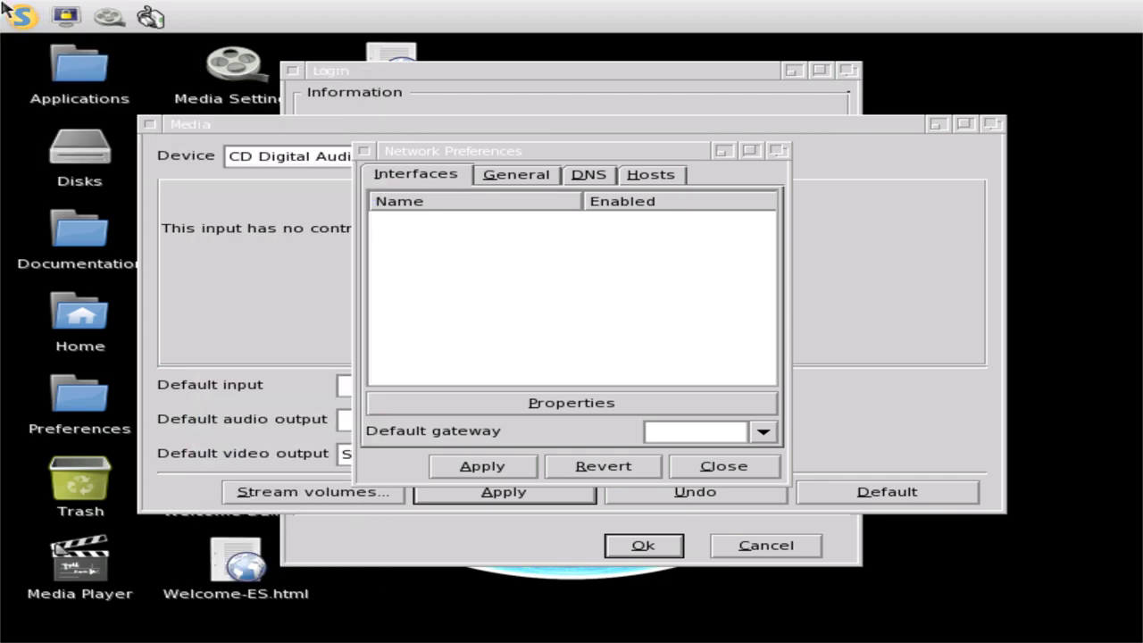
left_click(20, 16)
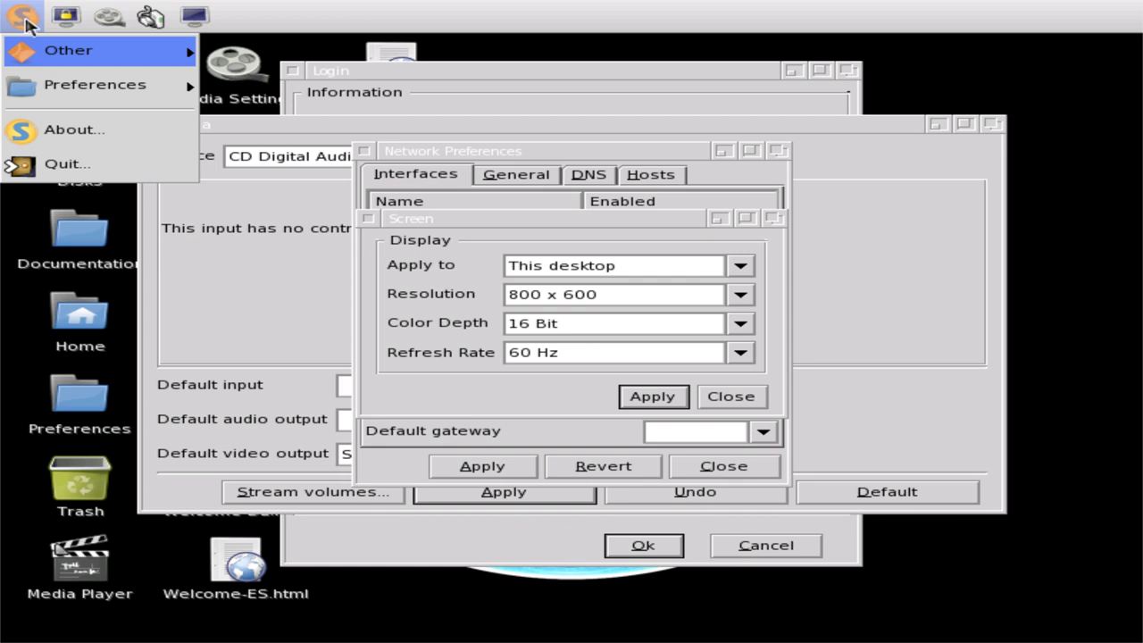
mouse_move(94, 93)
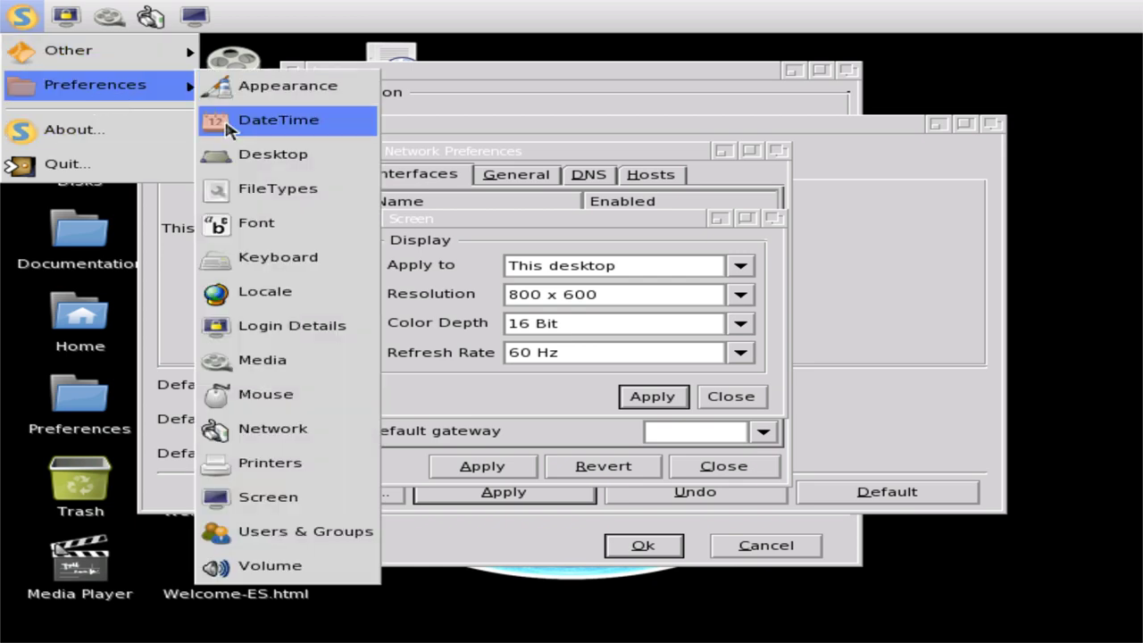
left_click(339, 535)
- Adjust the Master volume slider in the Volume controls, then close them
left_click(20, 18)
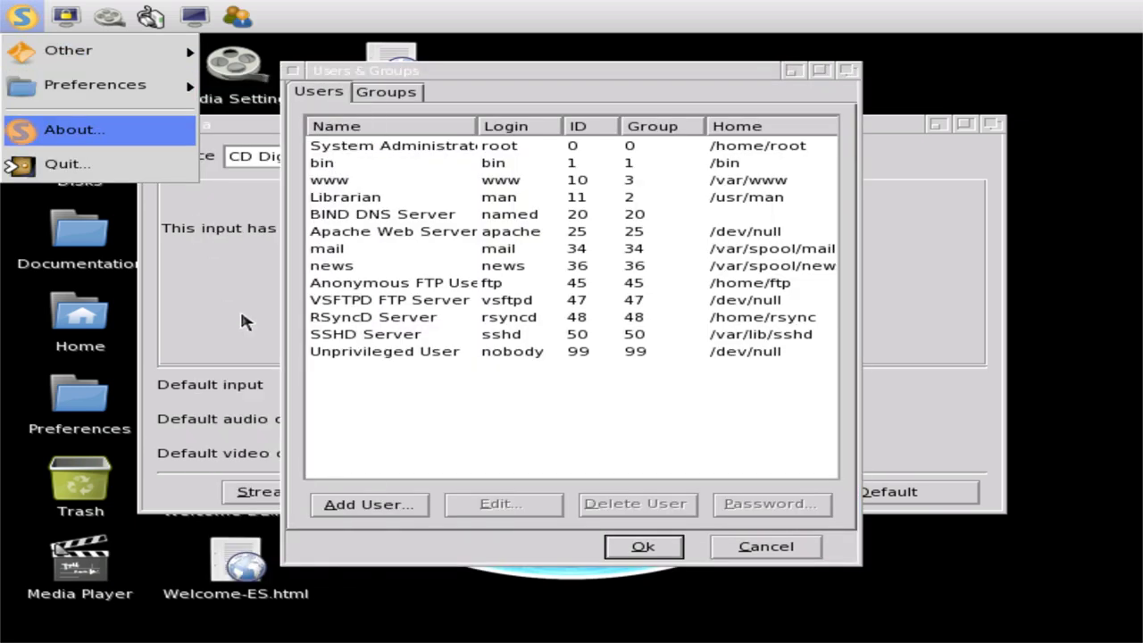
mouse_move(161, 85)
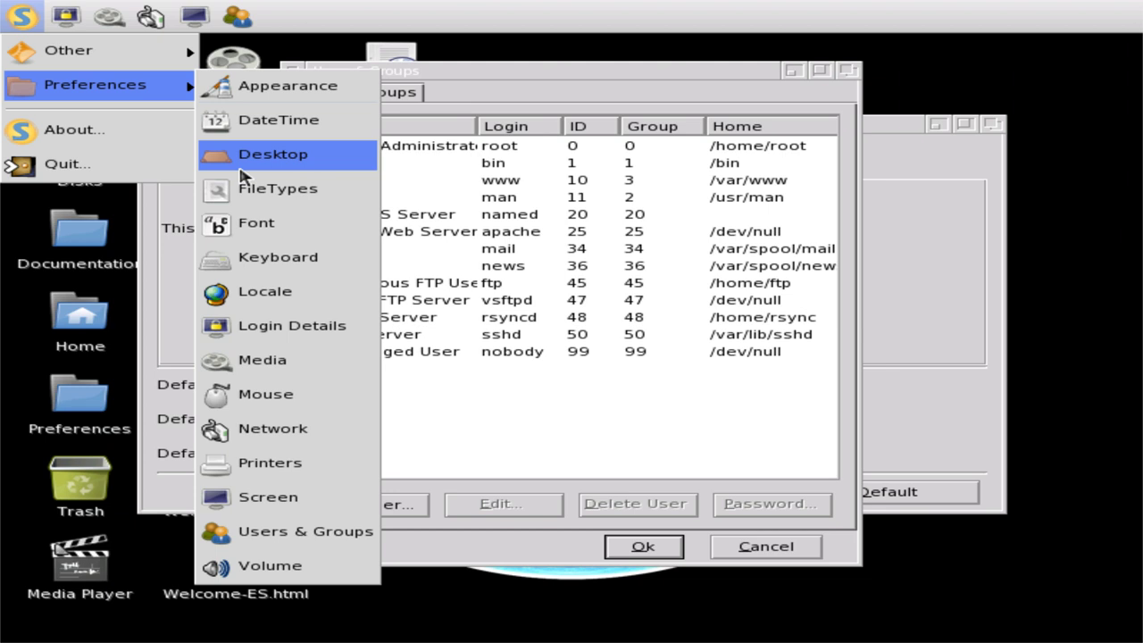
left_click(302, 570)
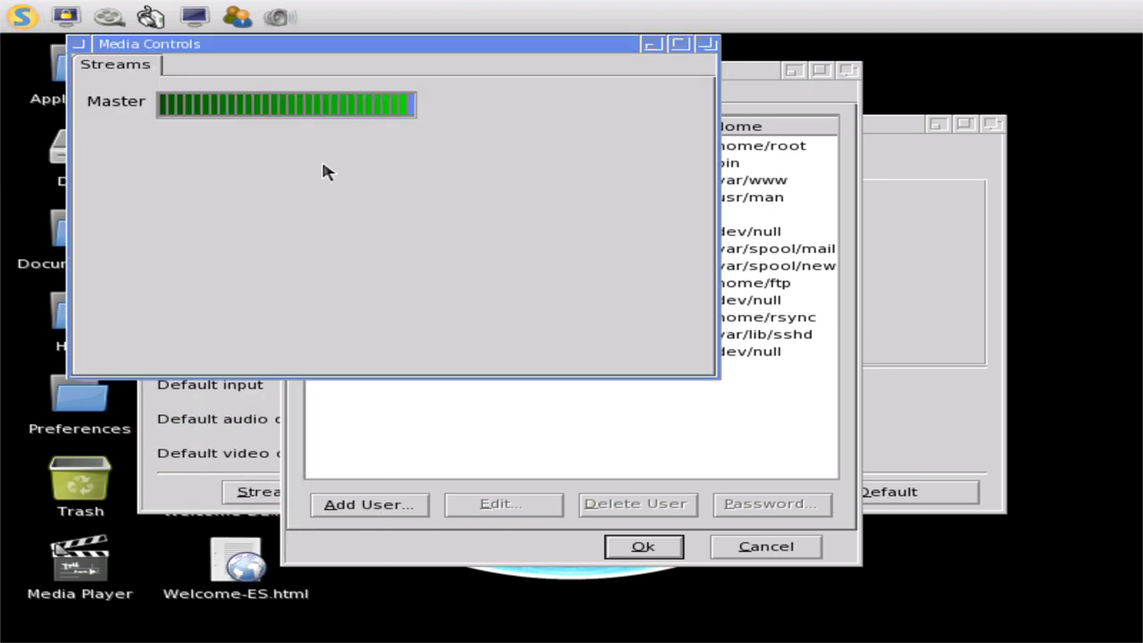
left_click_drag(344, 110, 414, 114)
left_click(77, 46)
- Inspect the Librarian account's properties, cancel, view the Groups list, and close Users & Groups
left_click(361, 146)
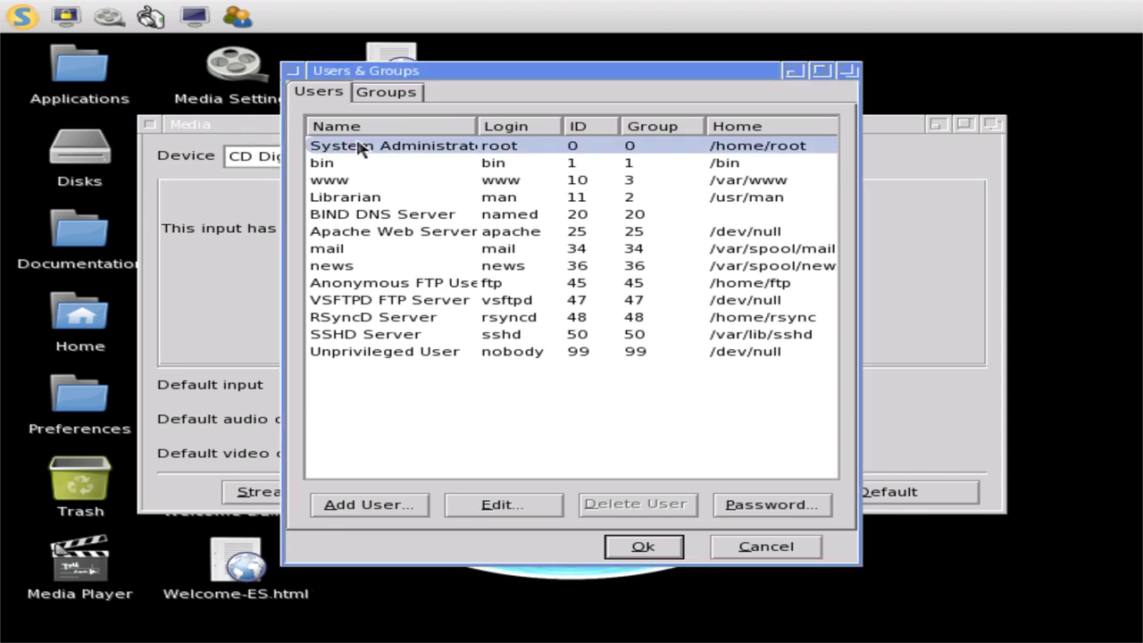
left_click(420, 178)
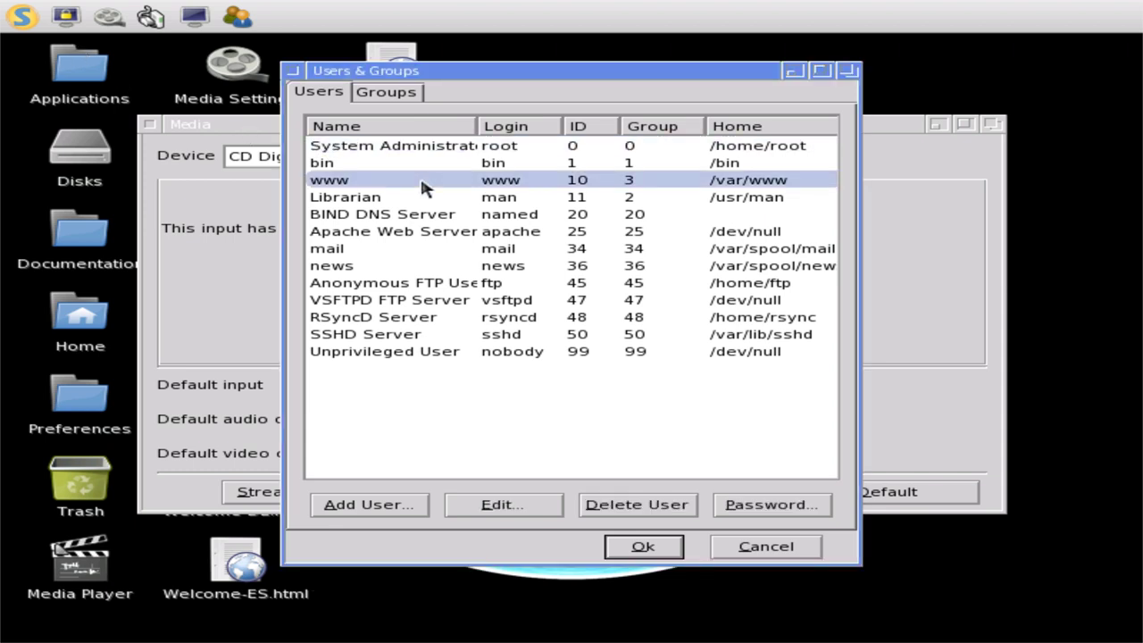
left_click(409, 199)
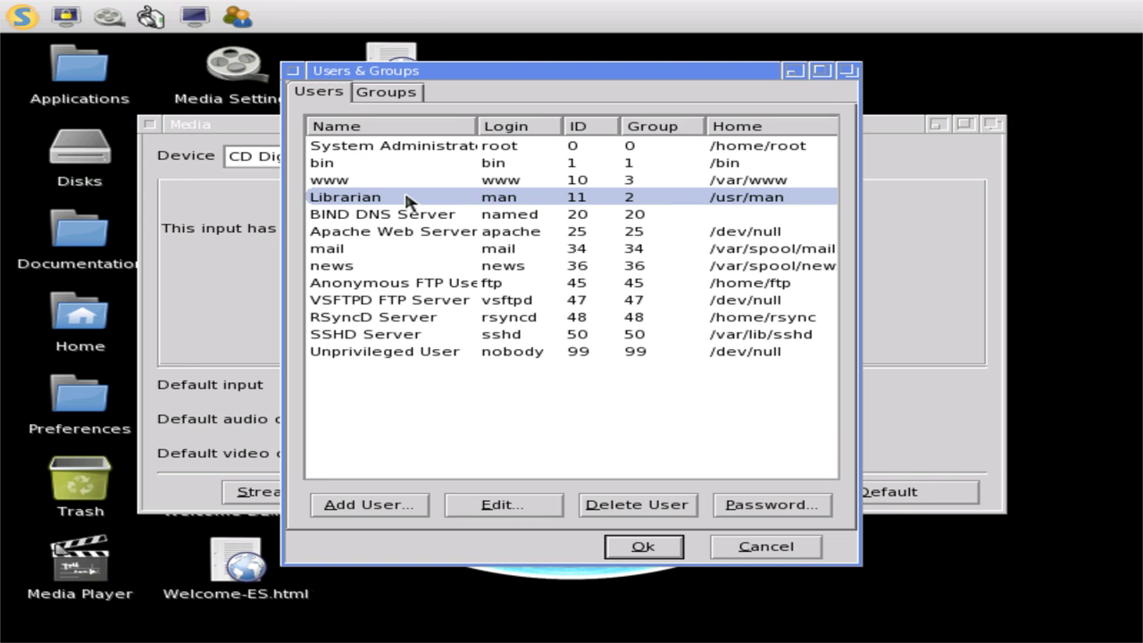
left_click(503, 508)
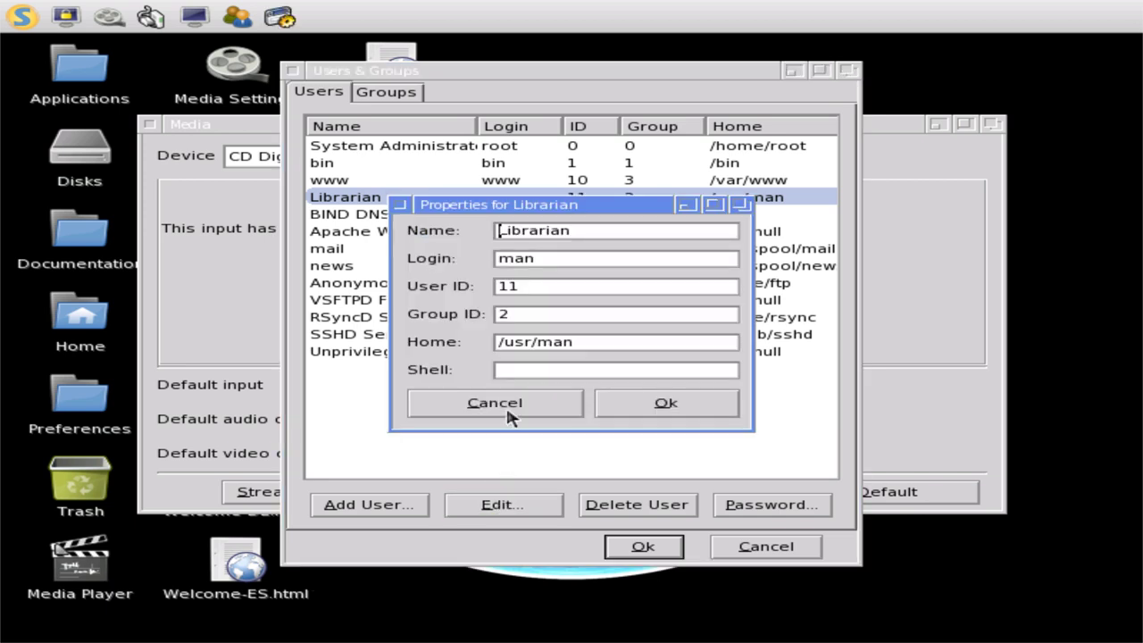
left_click(507, 410)
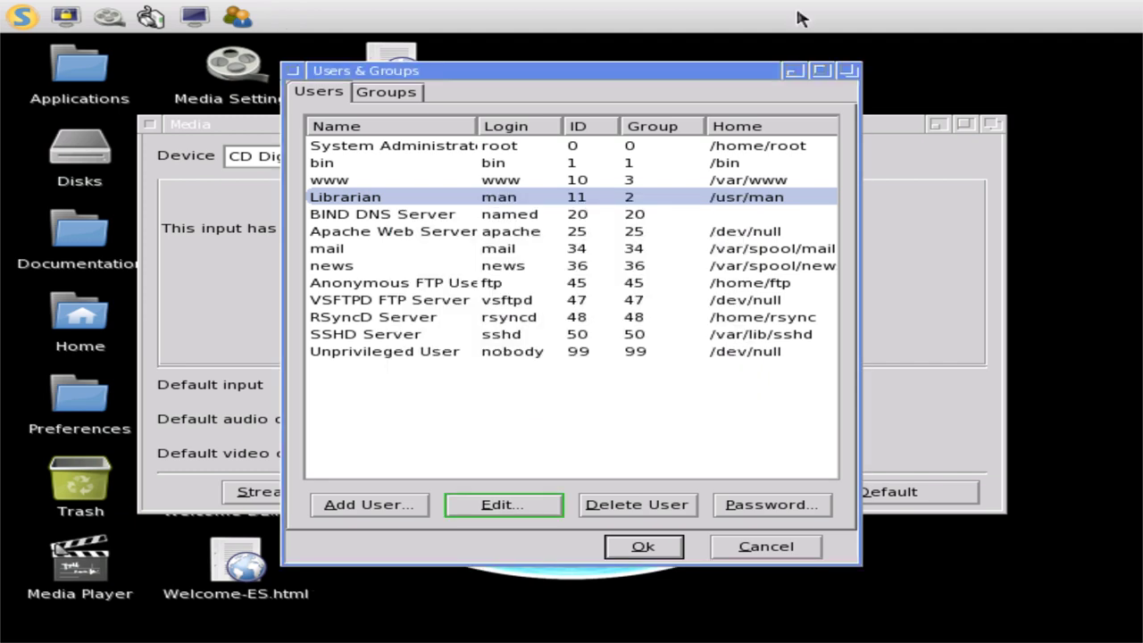
left_click(384, 93)
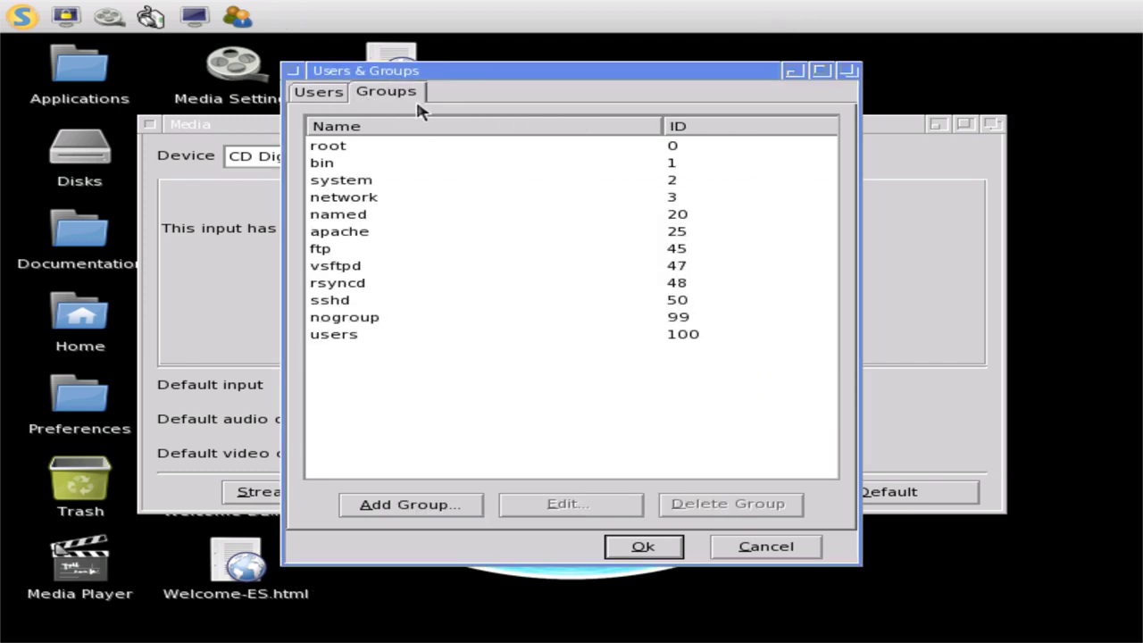
left_click(293, 70)
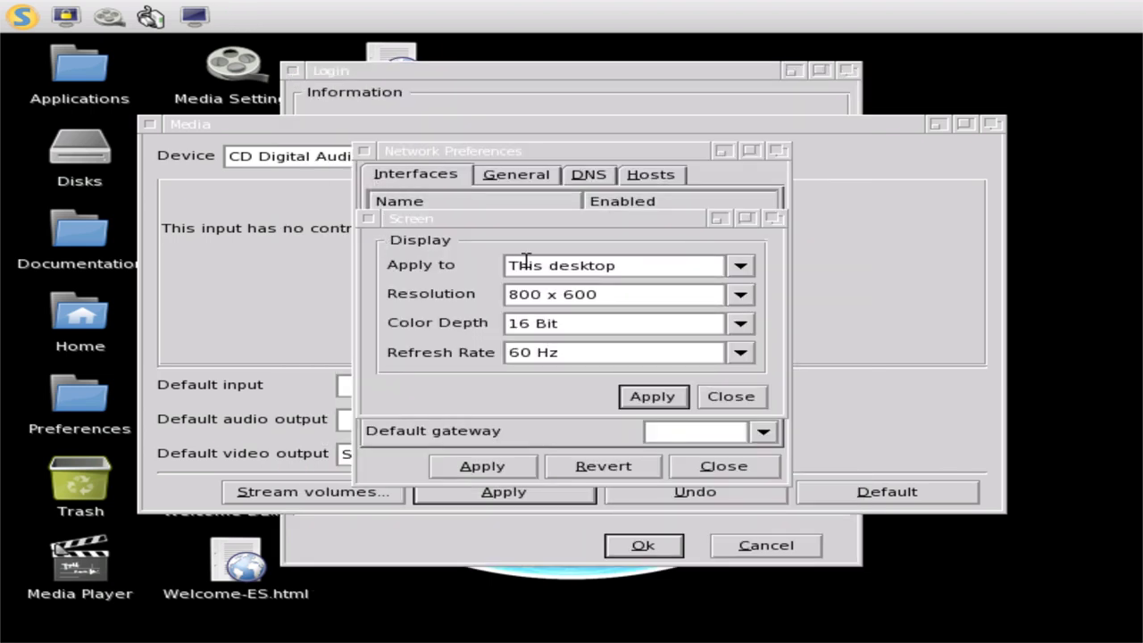
- Switch the screen resolution to 1024 x 768 and keep it after the test
left_click(741, 297)
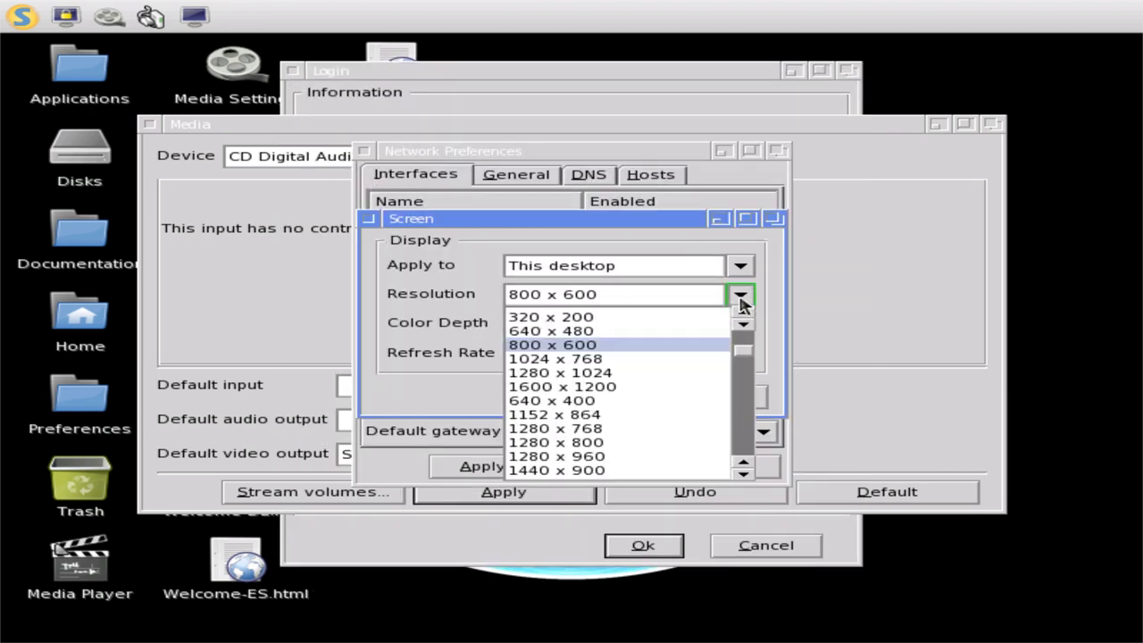
left_click(591, 359)
left_click(670, 396)
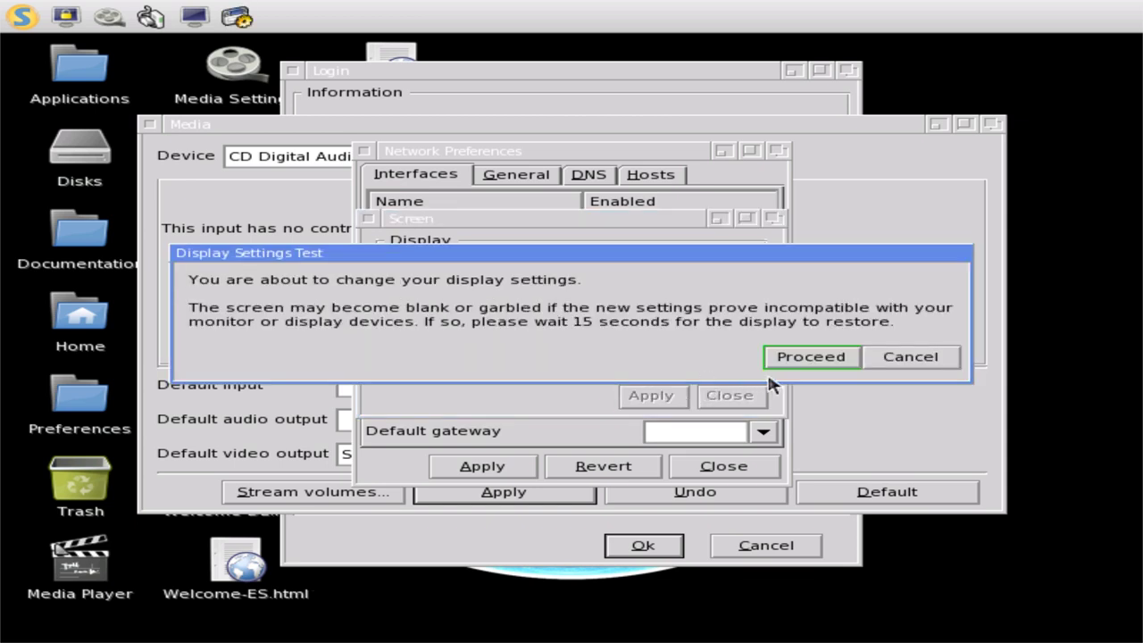
left_click(800, 357)
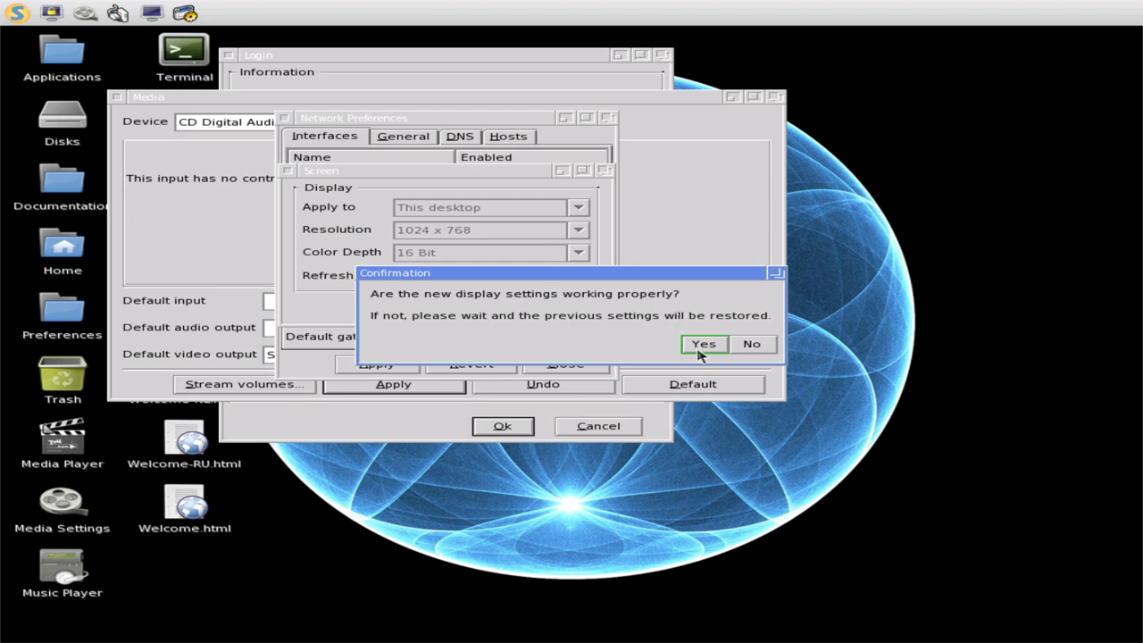
left_click(703, 345)
- Apply a 1600 x 1200 resolution and proceed with the display test
left_click(578, 233)
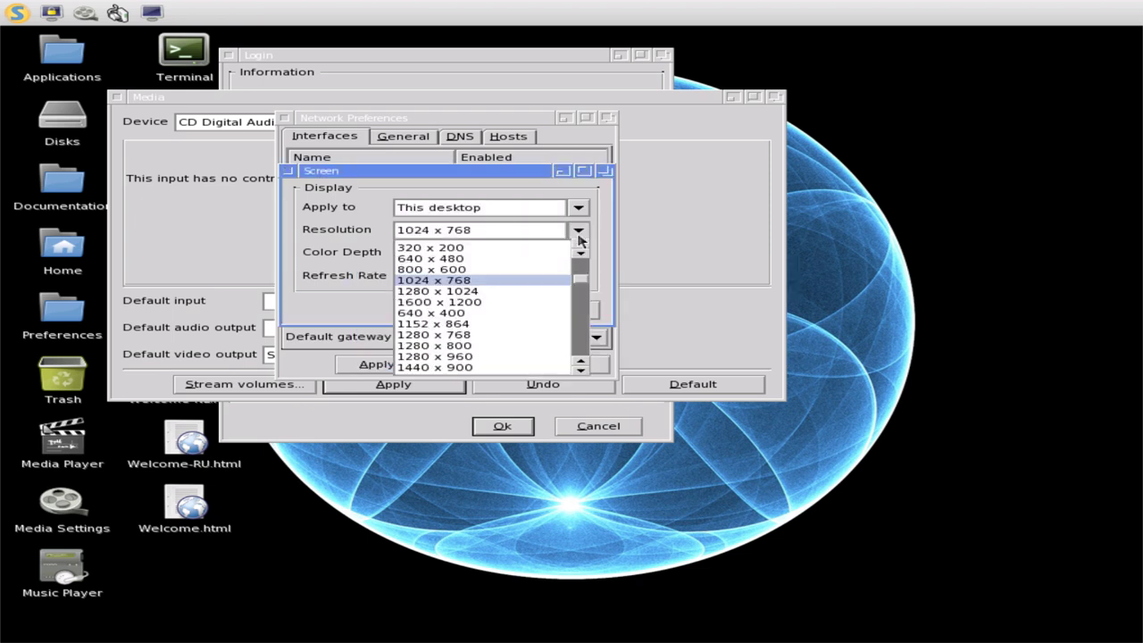
left_click(492, 303)
left_click(505, 313)
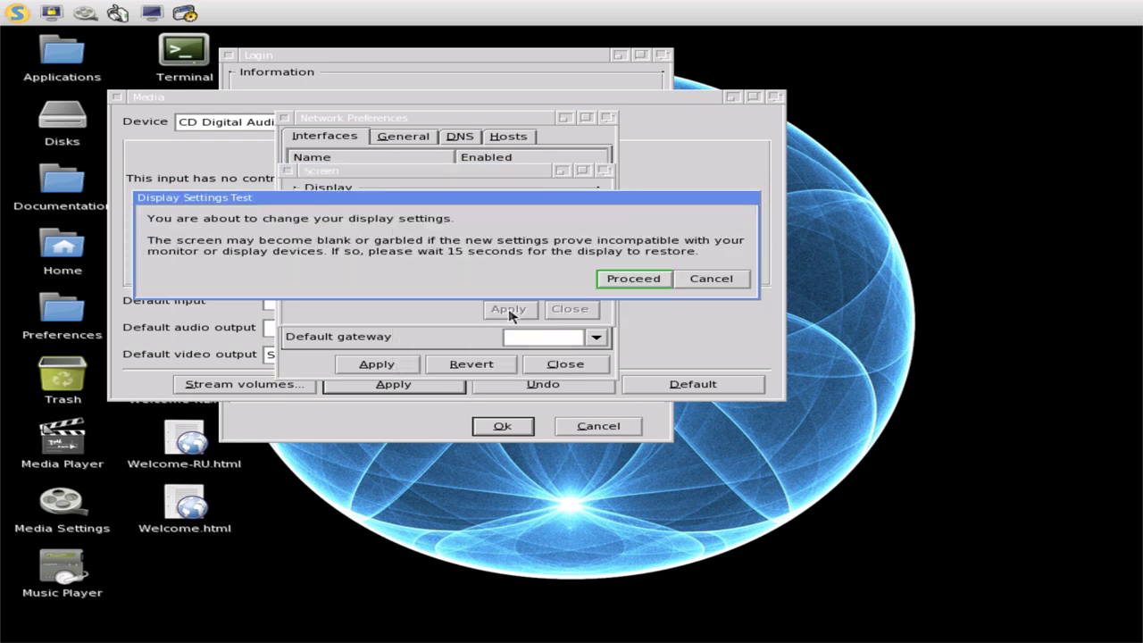
left_click(636, 281)
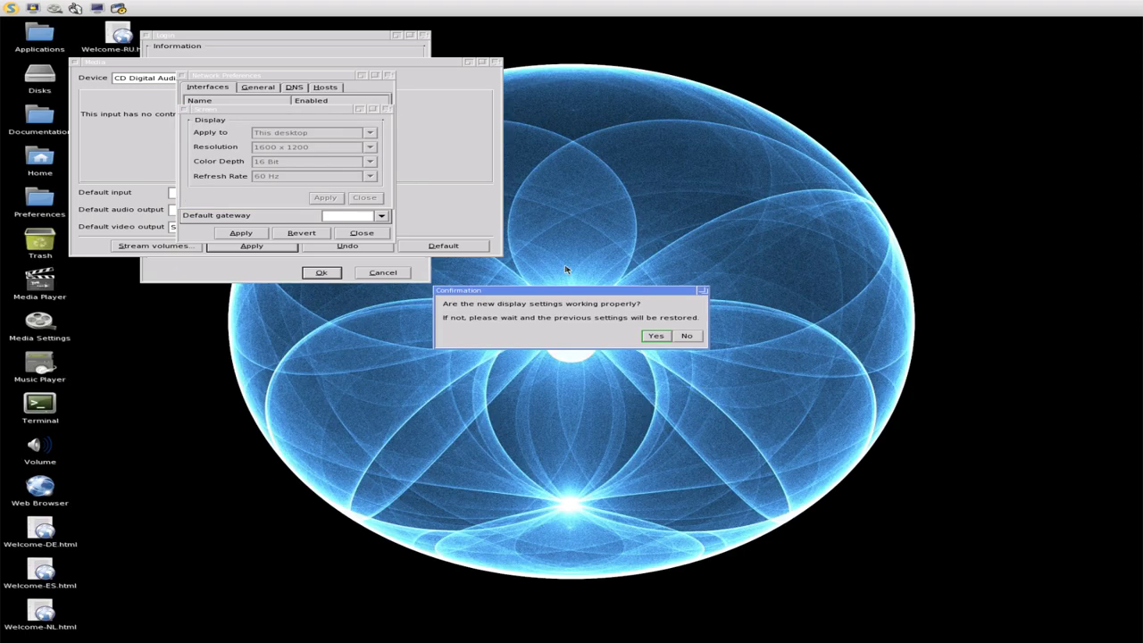
- Keep 1600 x 1200, then apply and confirm a 1280 x 1024 resolution
left_click(658, 337)
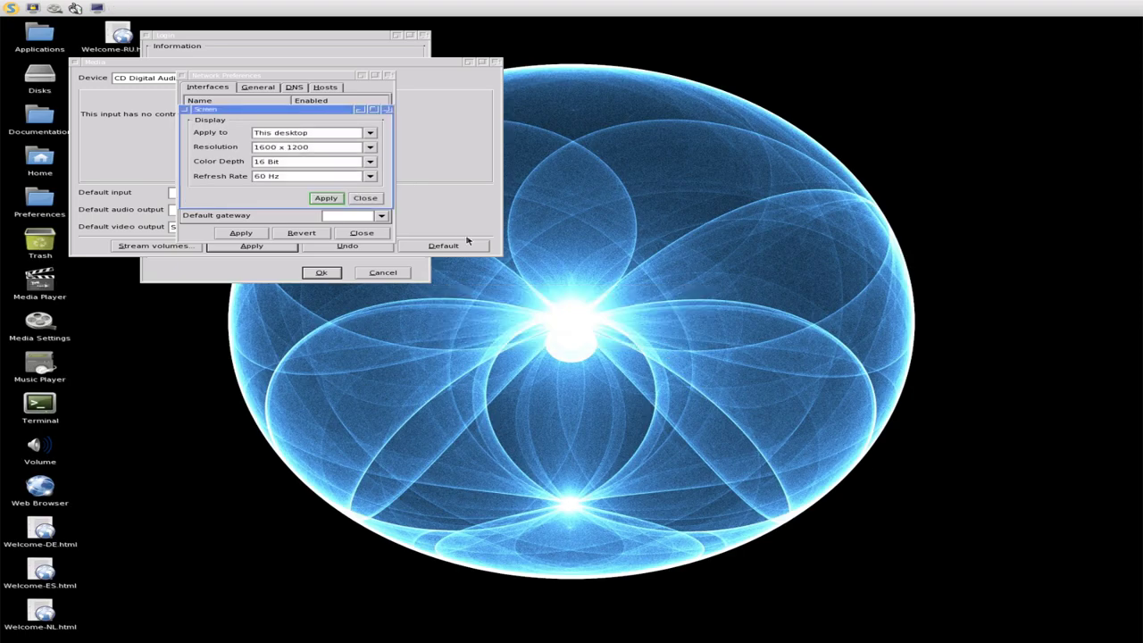
left_click(349, 147)
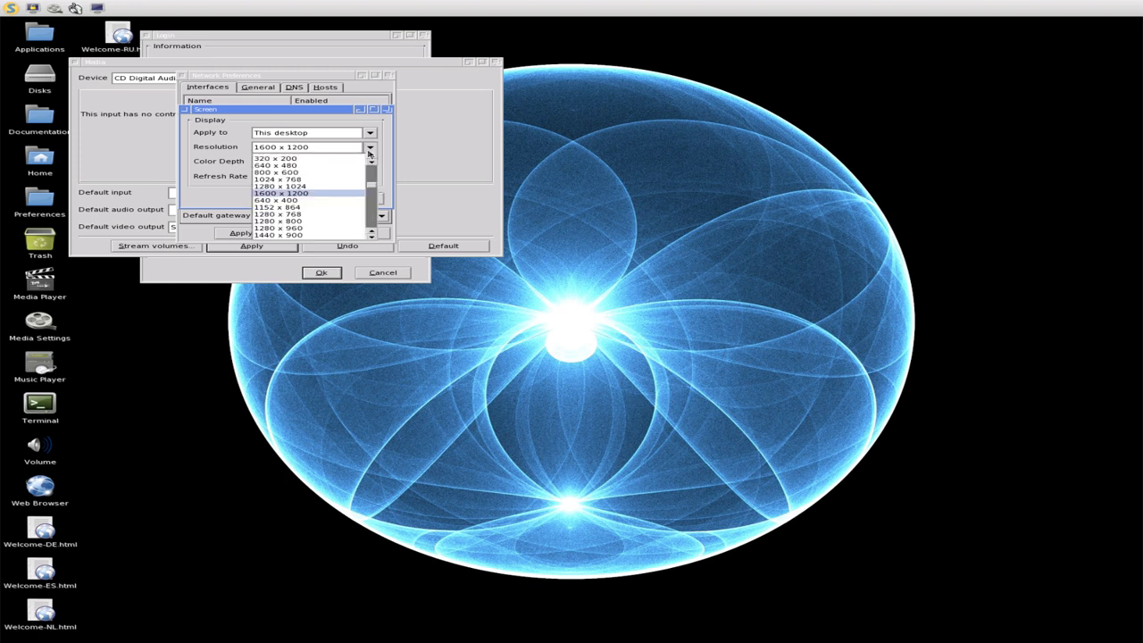
left_click(347, 187)
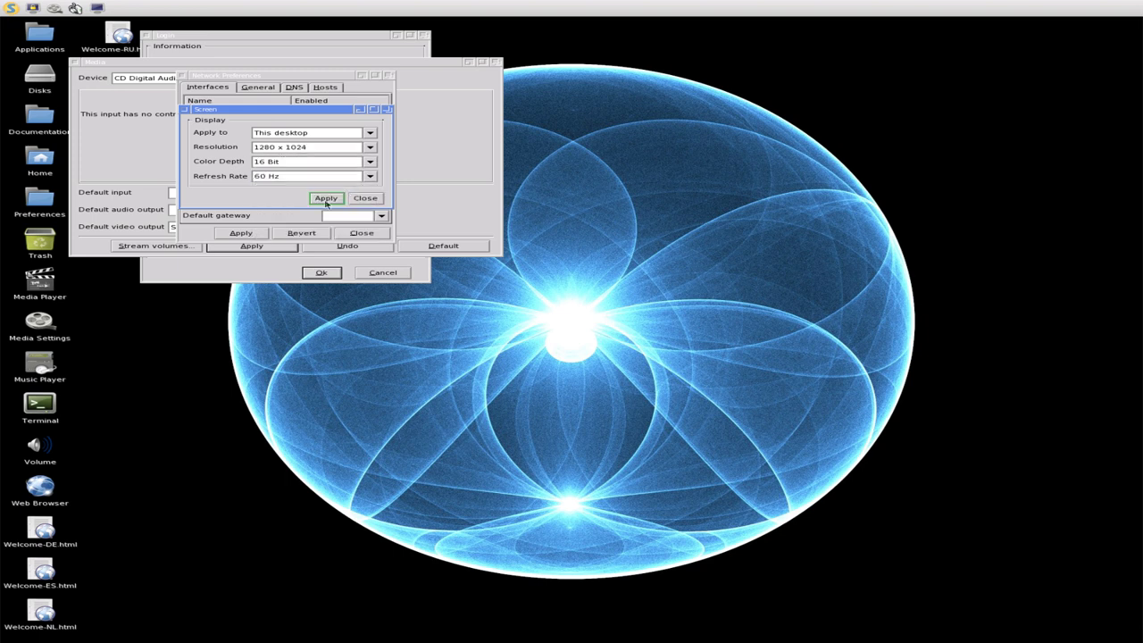
left_click(327, 197)
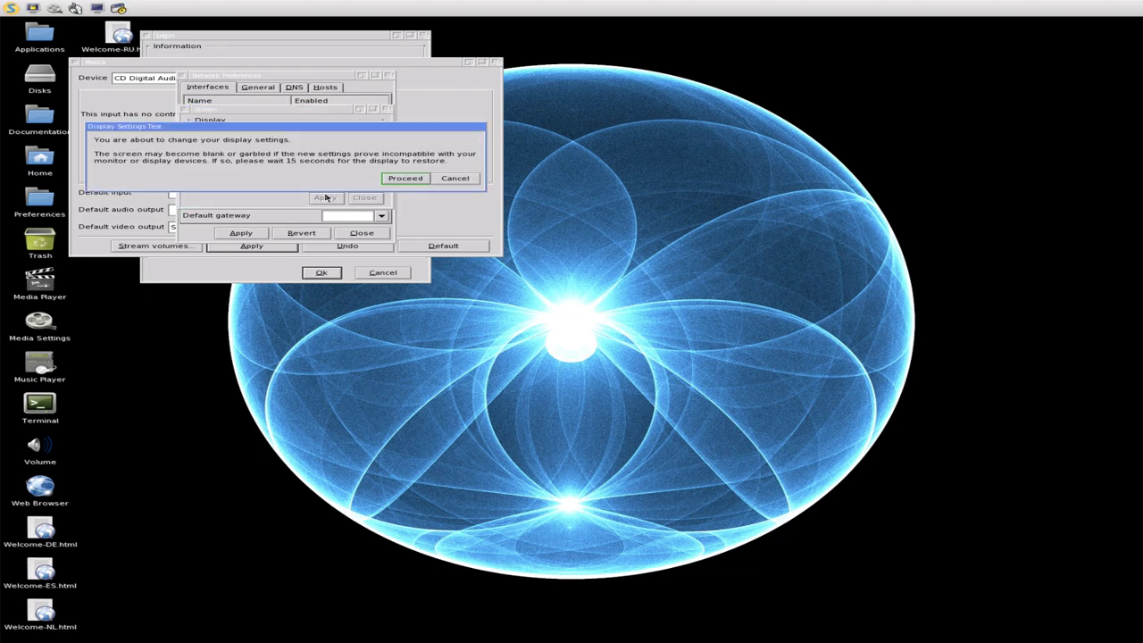
left_click(406, 179)
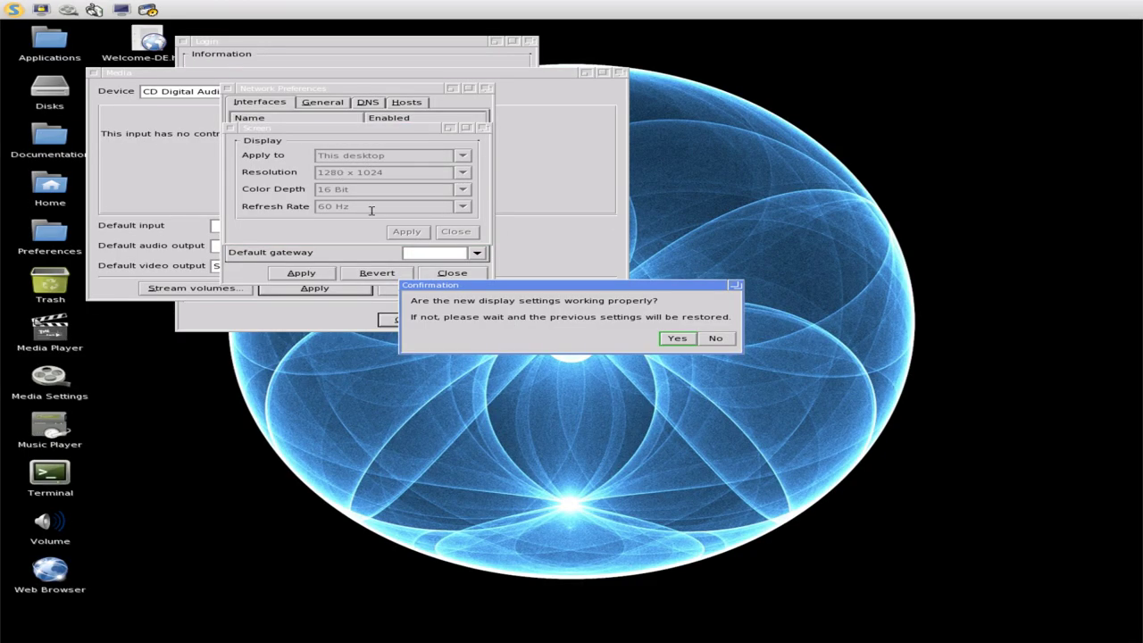
left_click(674, 338)
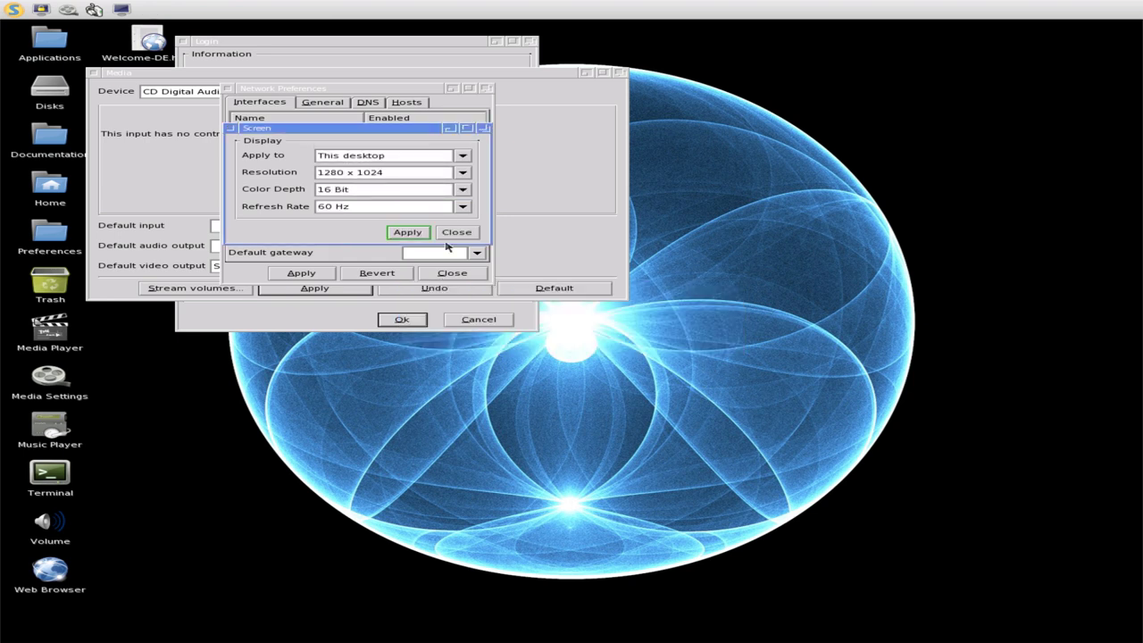
- Apply and confirm 1024 x 768 resolution, then close the Screen settings
left_click(463, 172)
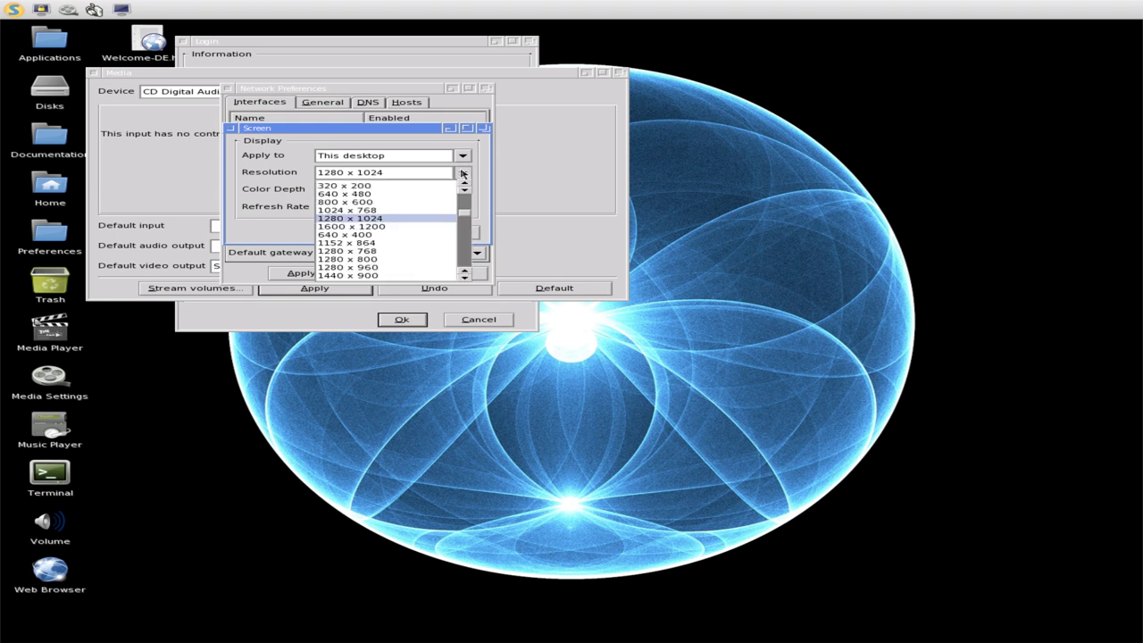
left_click(425, 211)
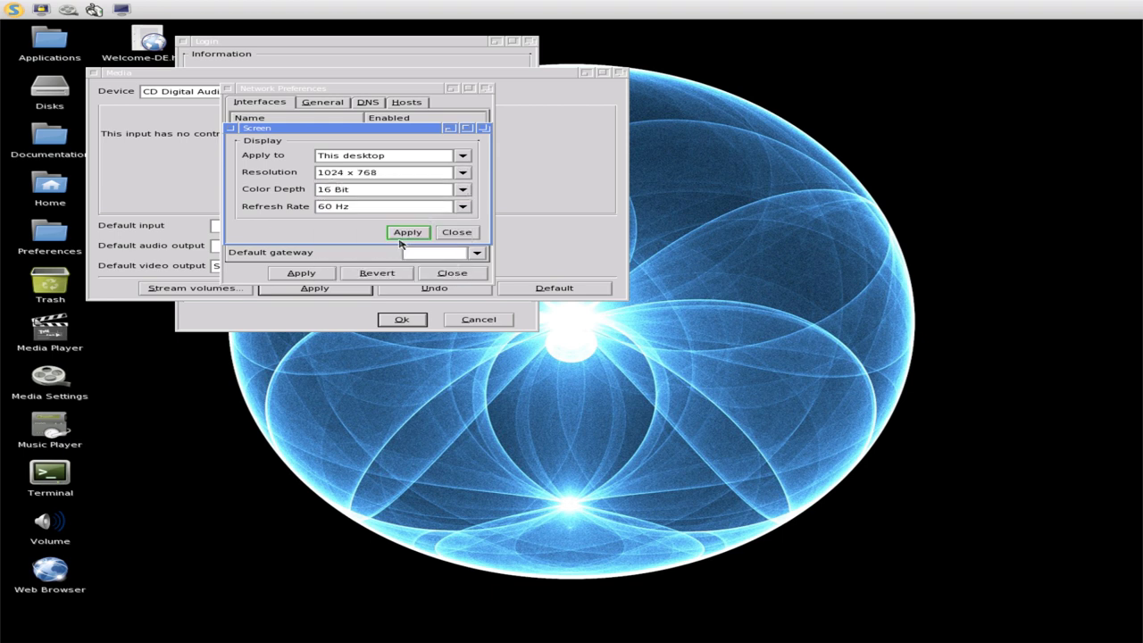
left_click(404, 234)
left_click(507, 209)
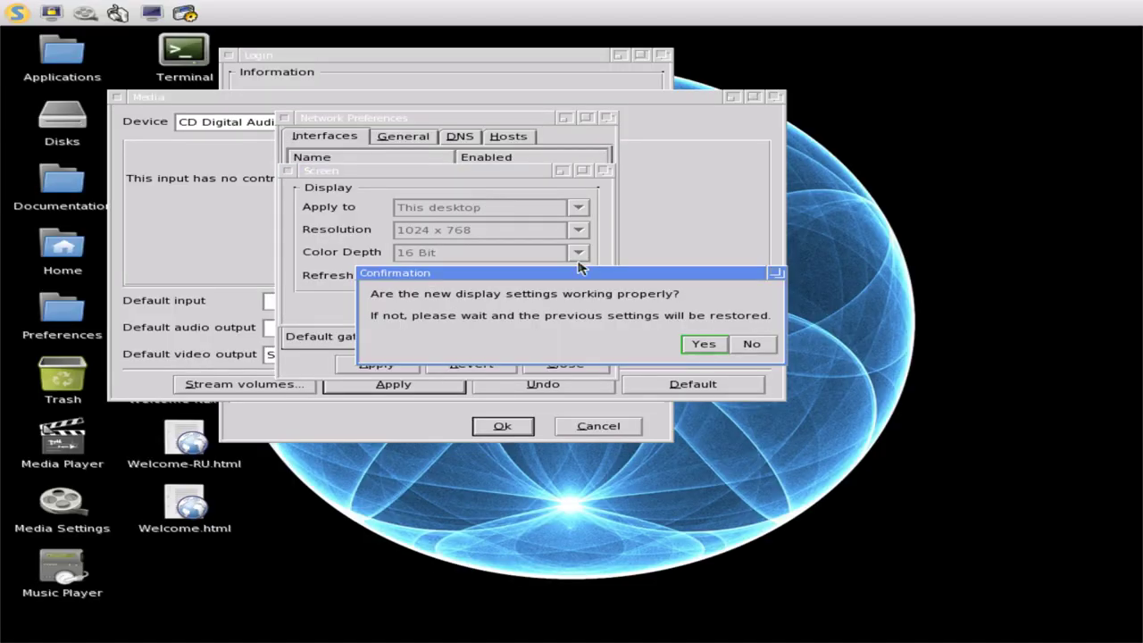
left_click(701, 344)
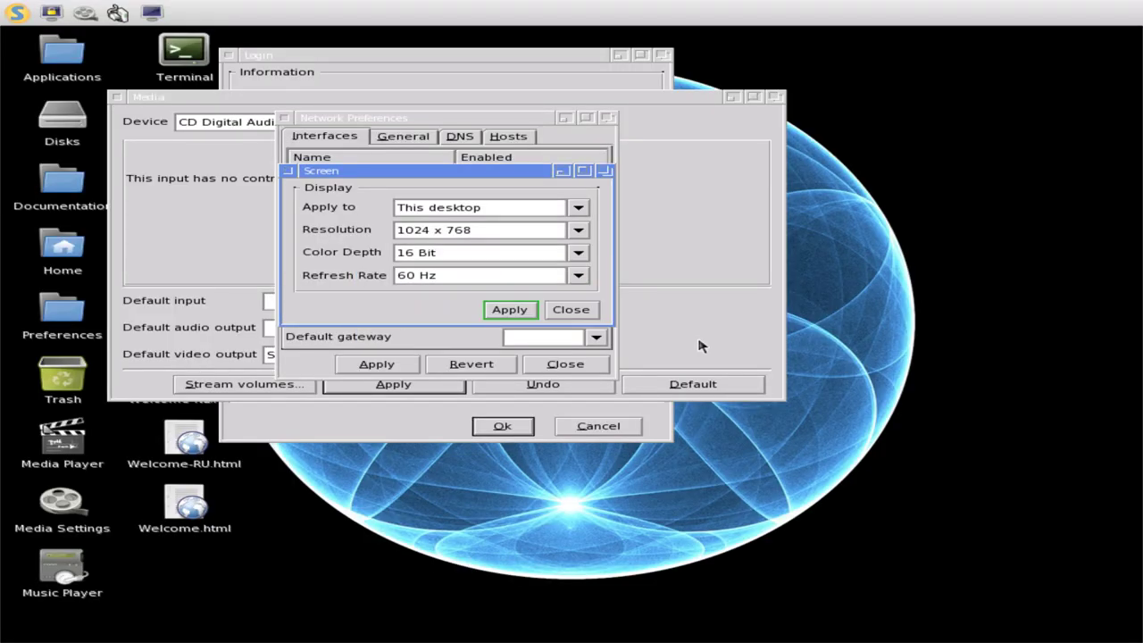
left_click(586, 309)
- Browse the Network General, DNS and Hosts tabs and select the 127.0.0.1 entry
left_click(399, 135)
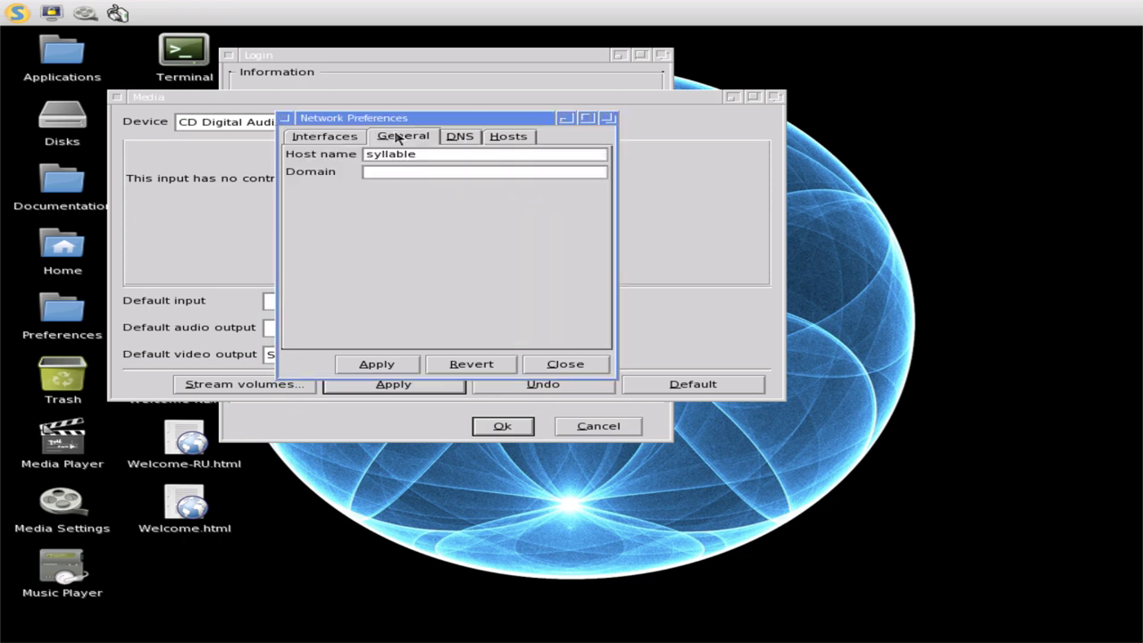
left_click(360, 137)
left_click(385, 139)
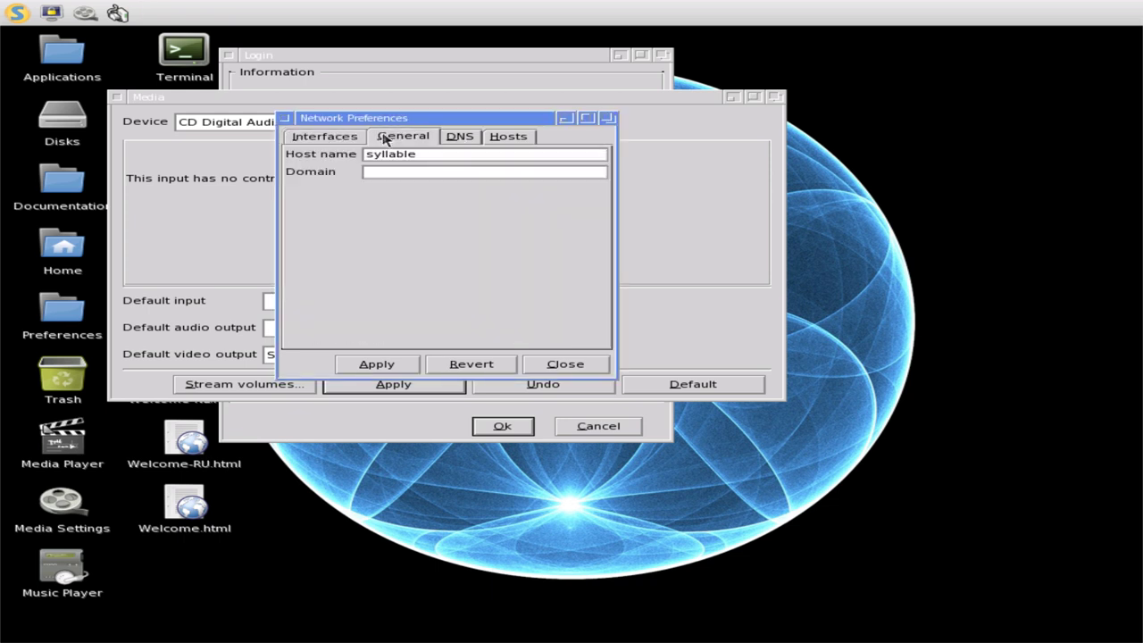
left_click(465, 138)
left_click(494, 140)
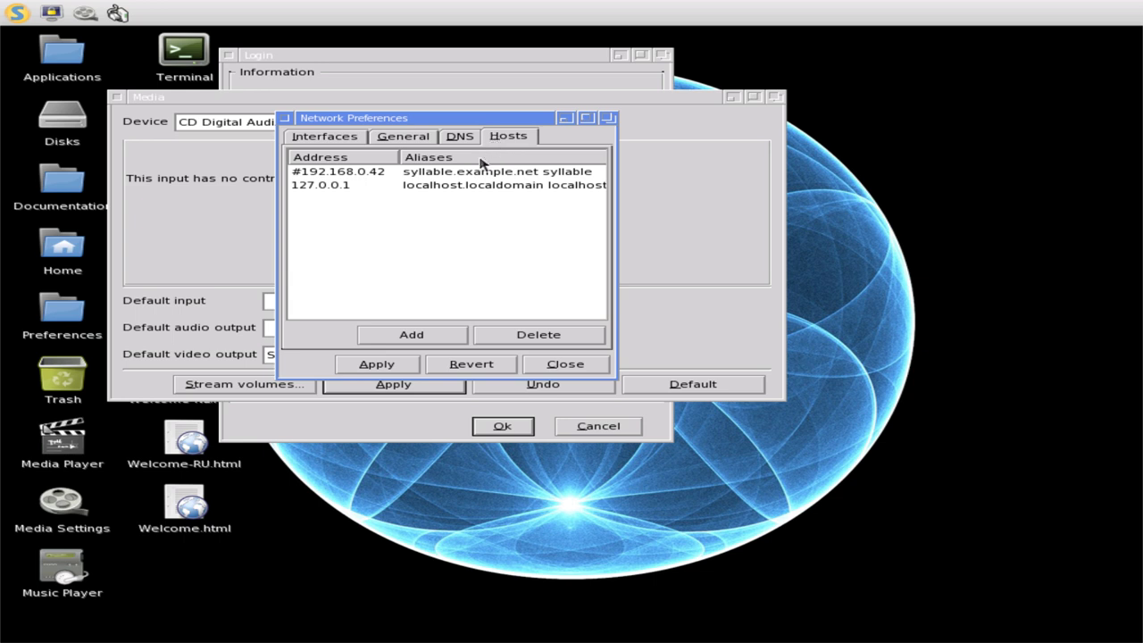
left_click(465, 184)
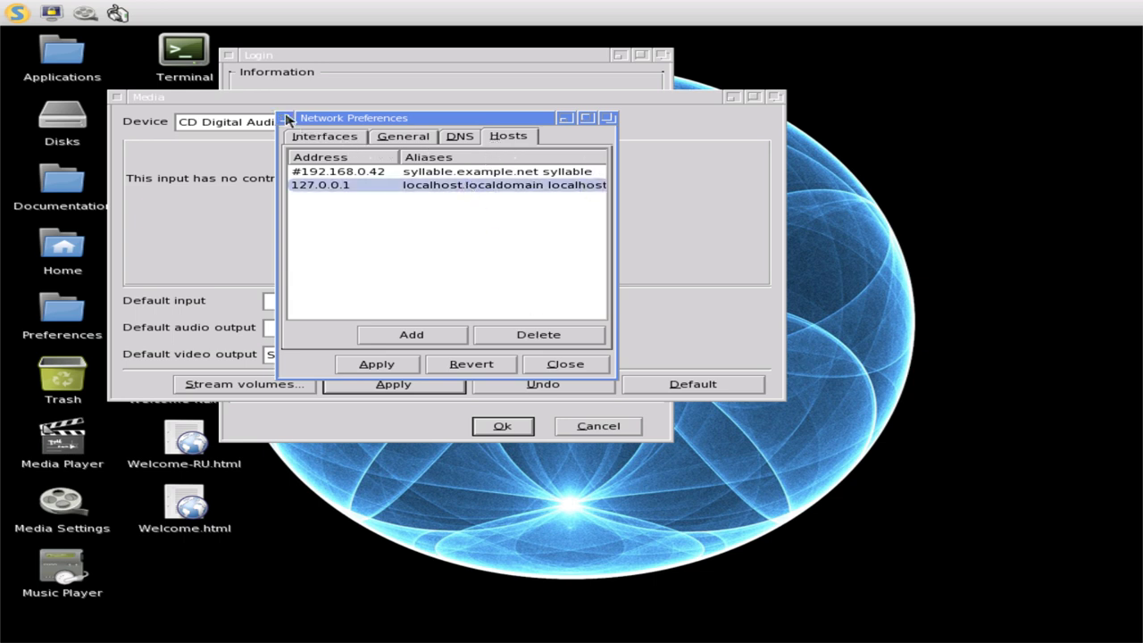
- Close Network Preferences, check Media's Default input list unchanged, and close Media
left_click(287, 119)
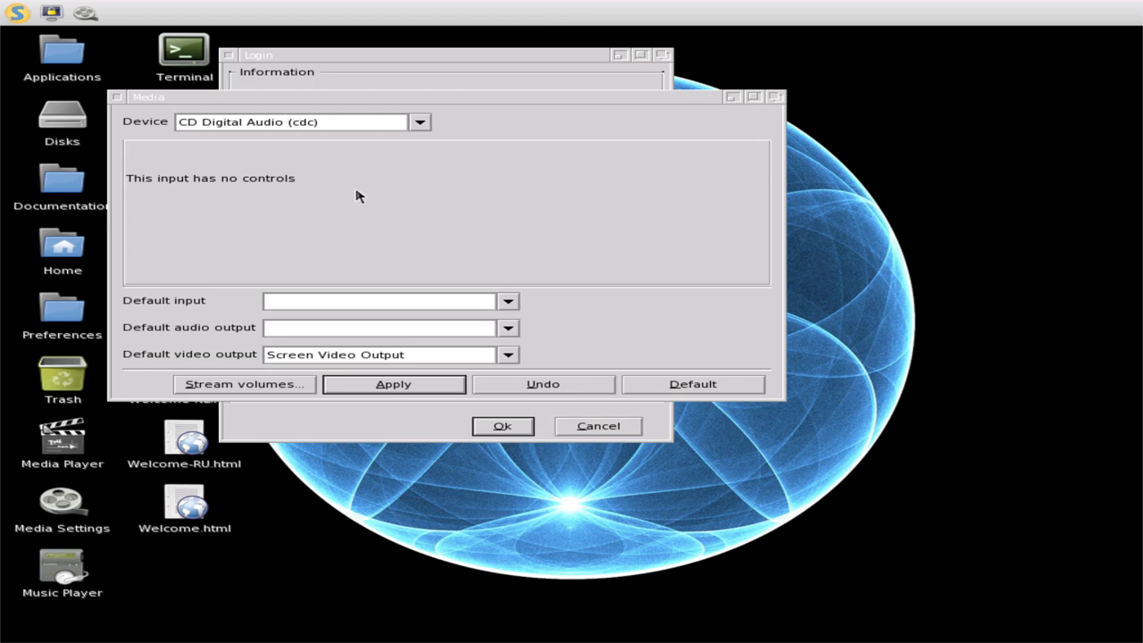
left_click(508, 301)
left_click(509, 302)
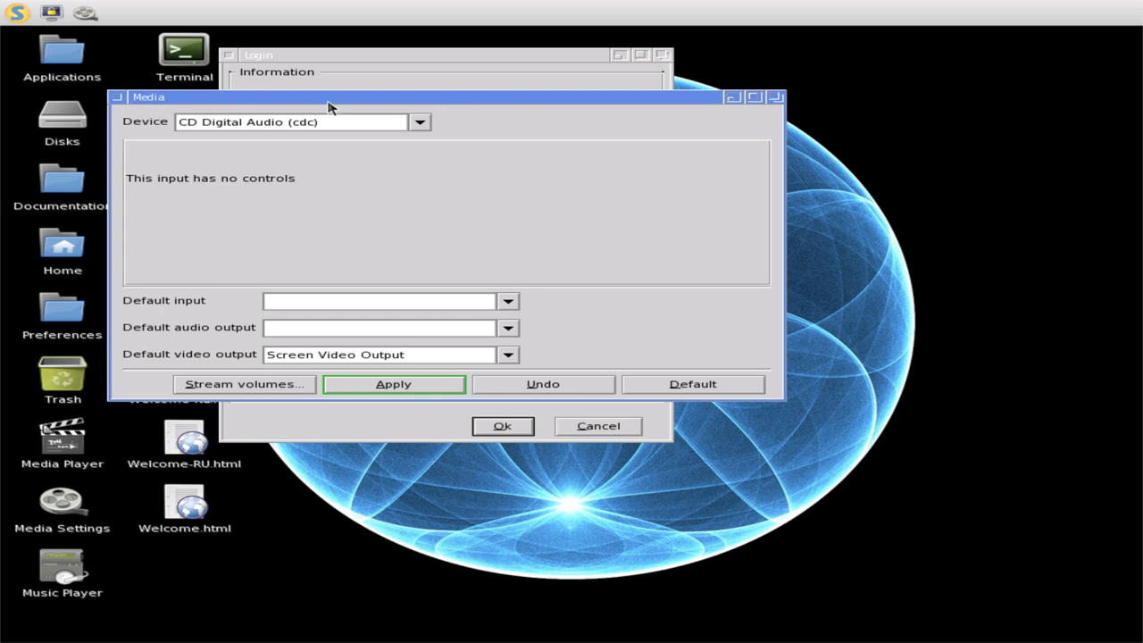
left_click(117, 97)
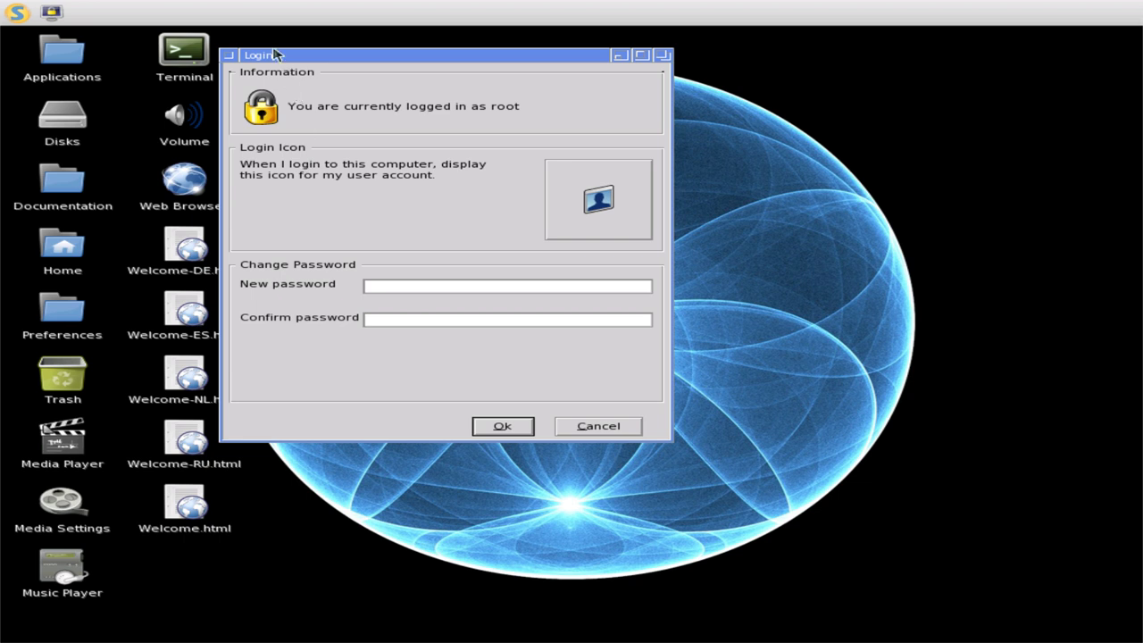
left_click(228, 57)
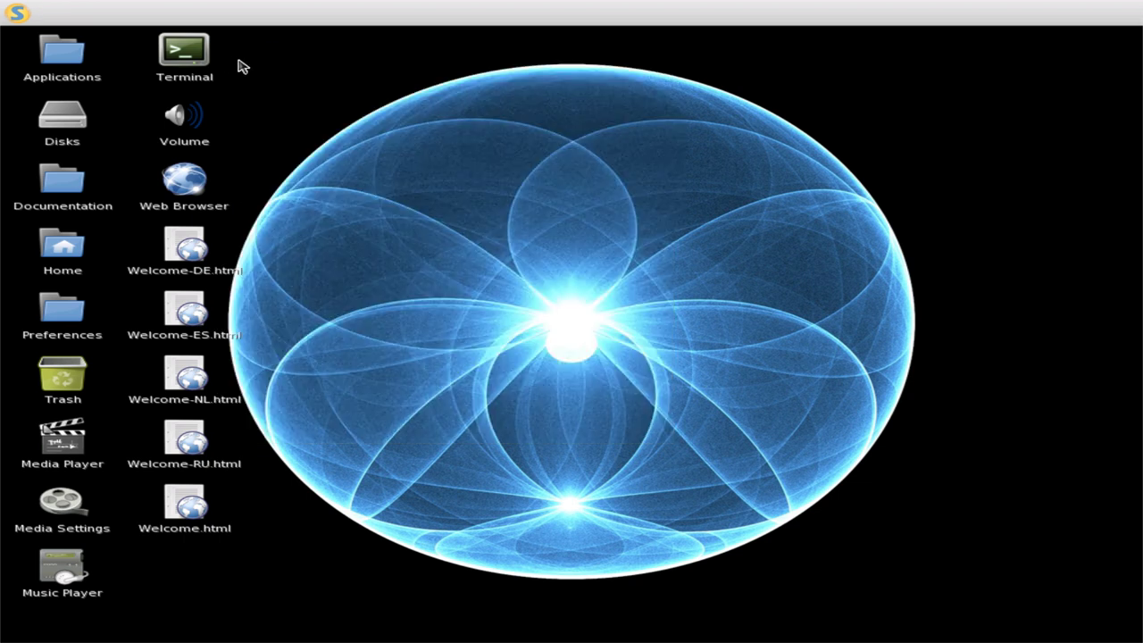
left_click(11, 12)
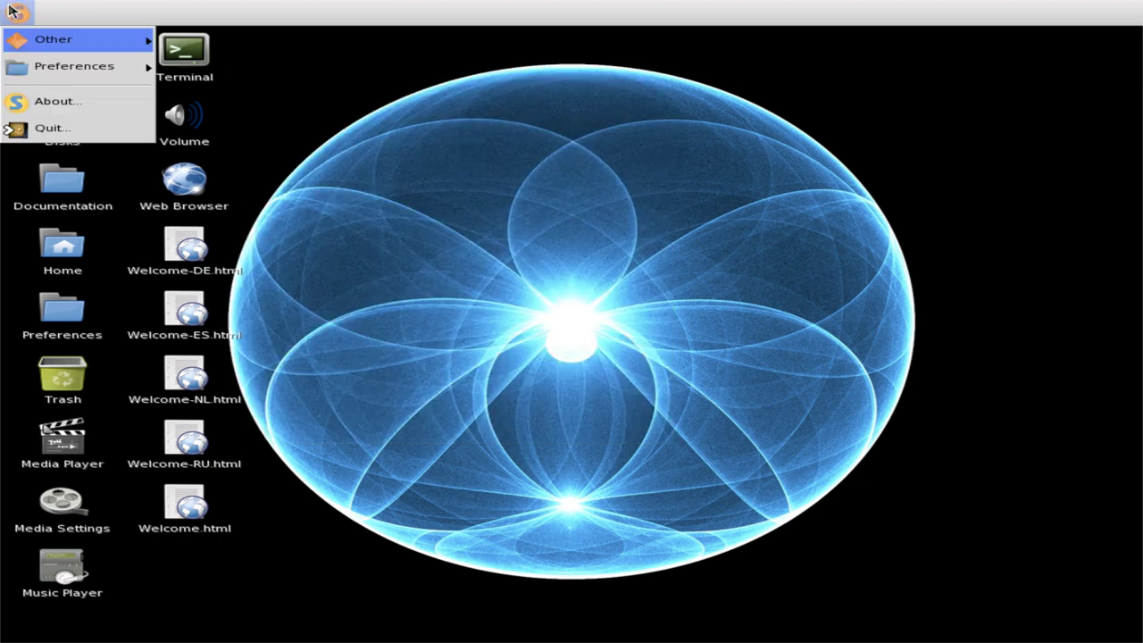
mouse_move(51, 81)
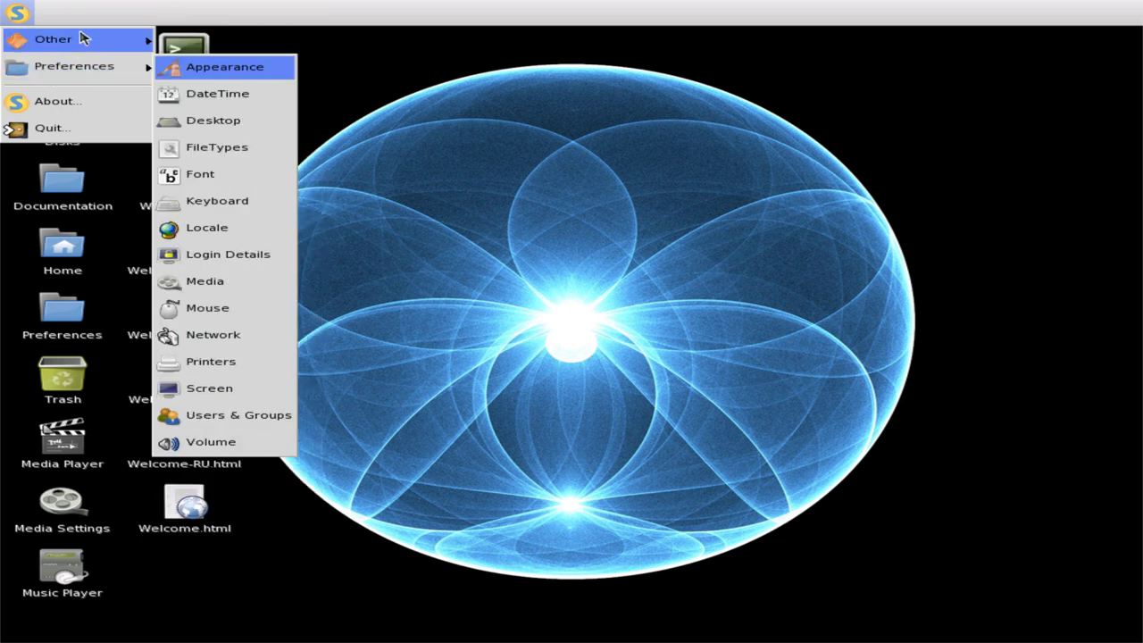
mouse_move(85, 37)
left_click(202, 41)
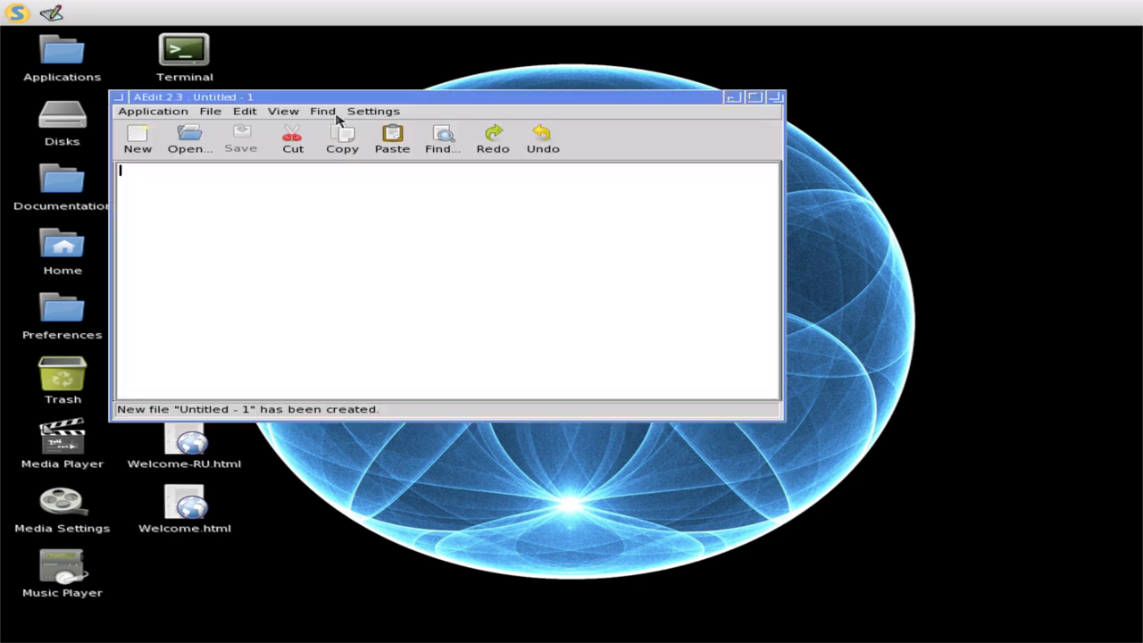
left_click_drag(364, 97, 630, 126)
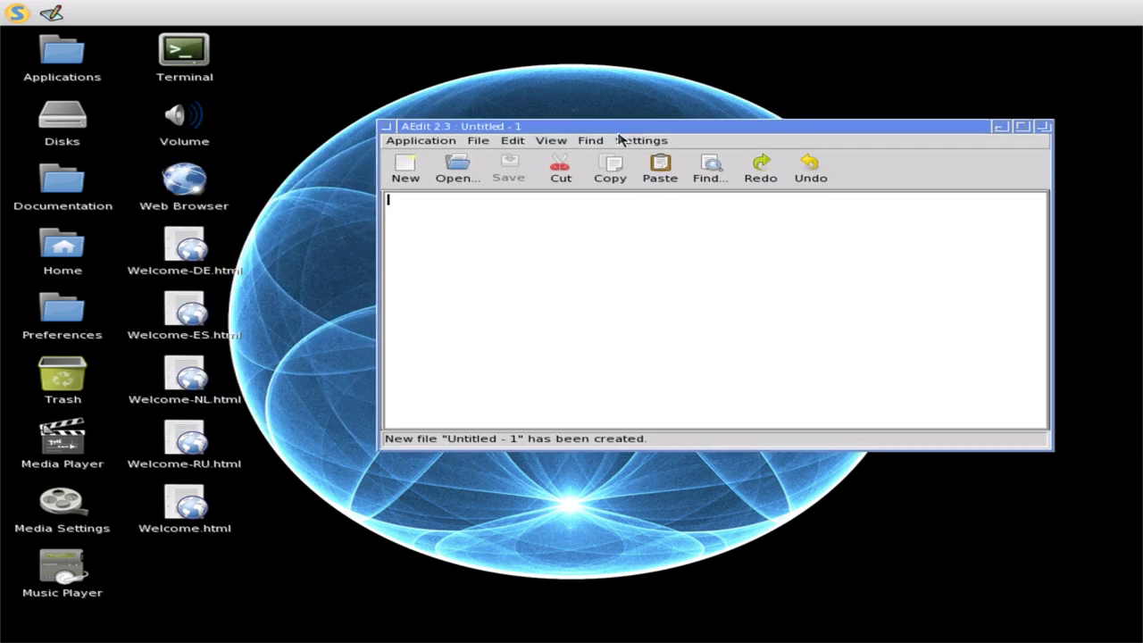
left_click(422, 141)
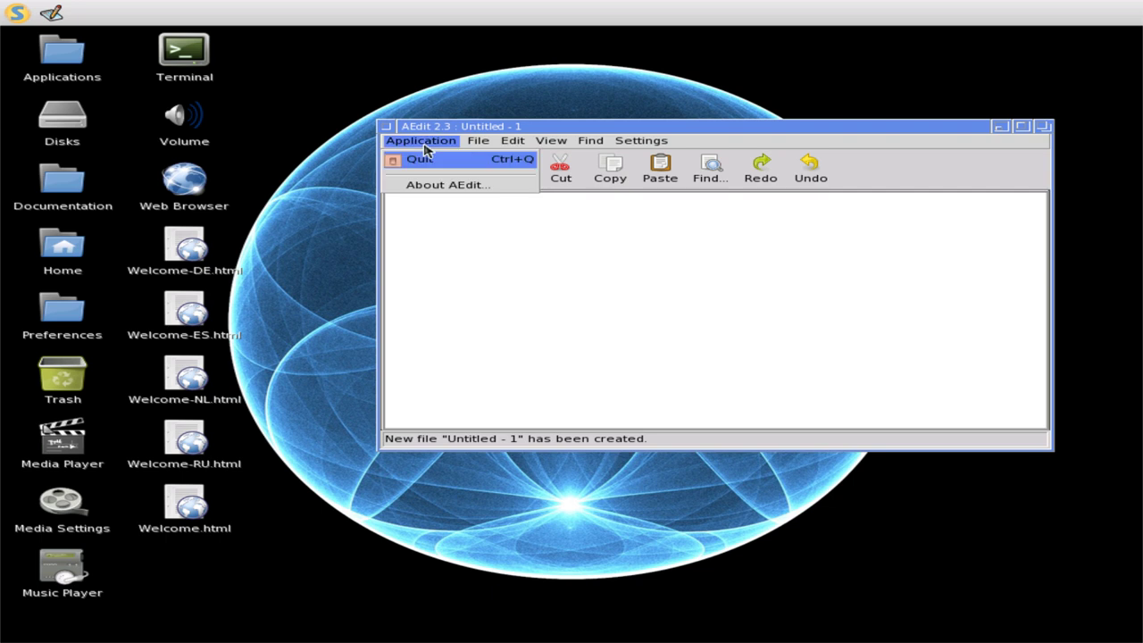
left_click(435, 188)
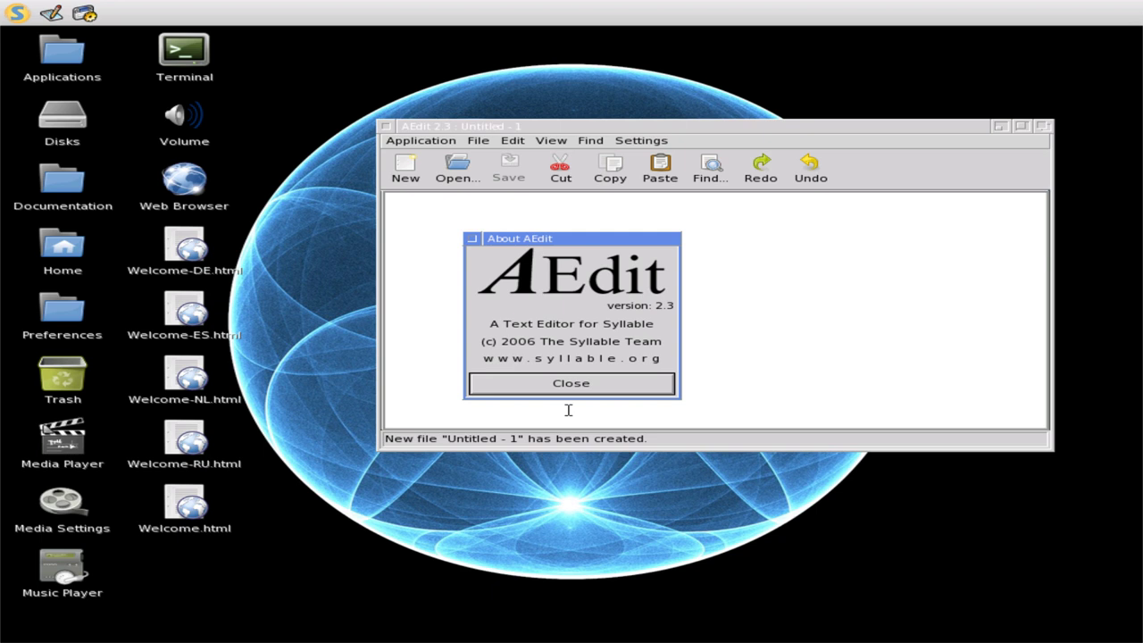
left_click(572, 384)
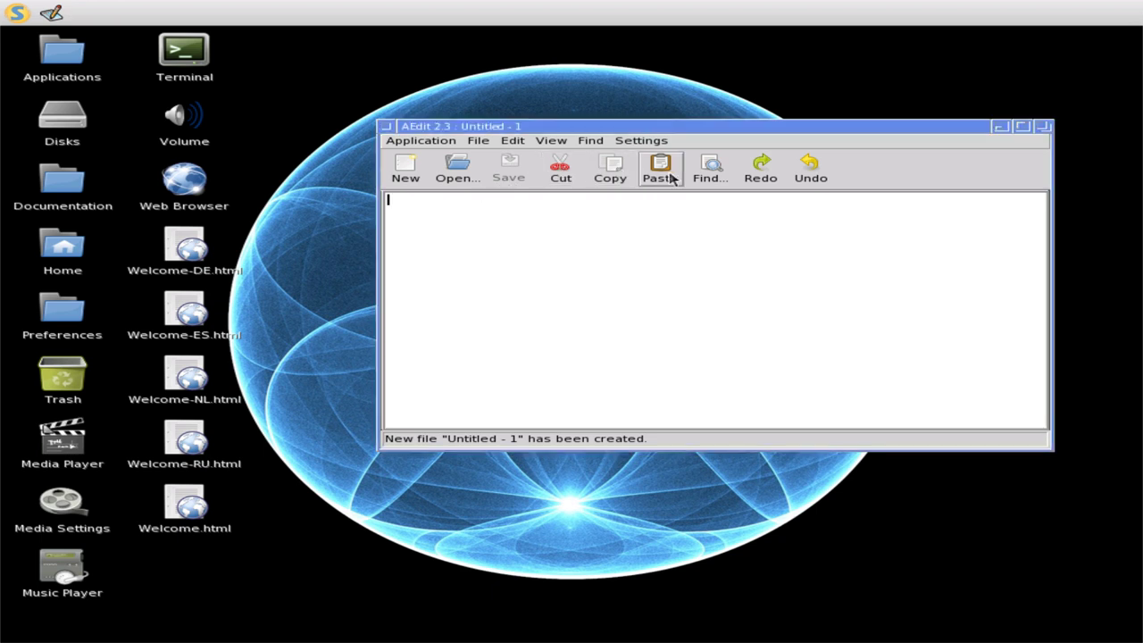
left_click(479, 142)
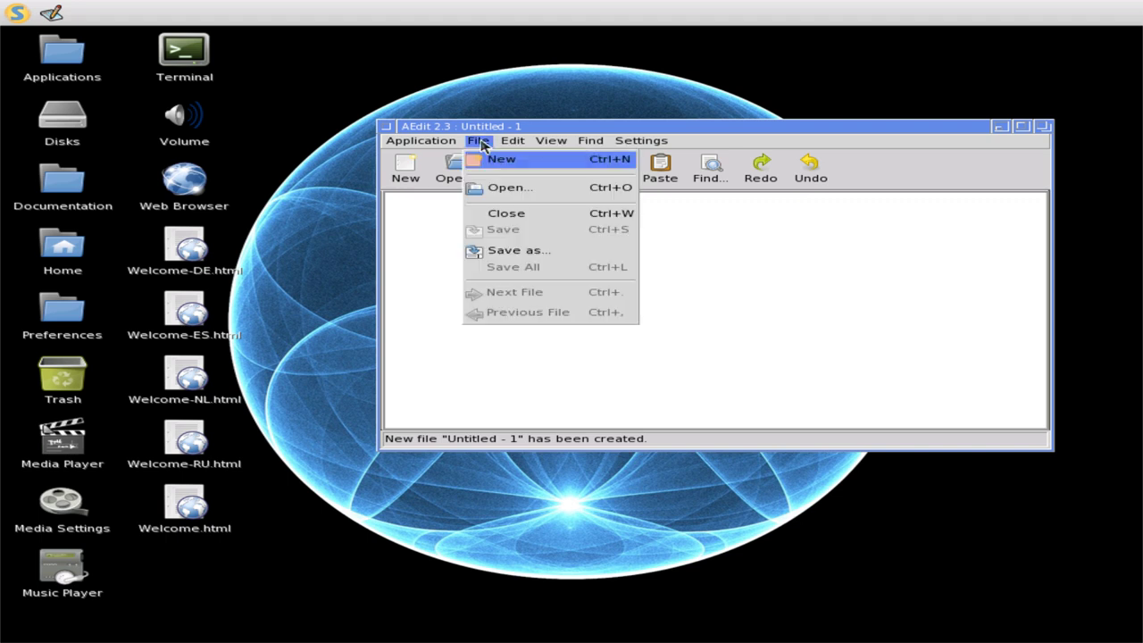
left_click(429, 144)
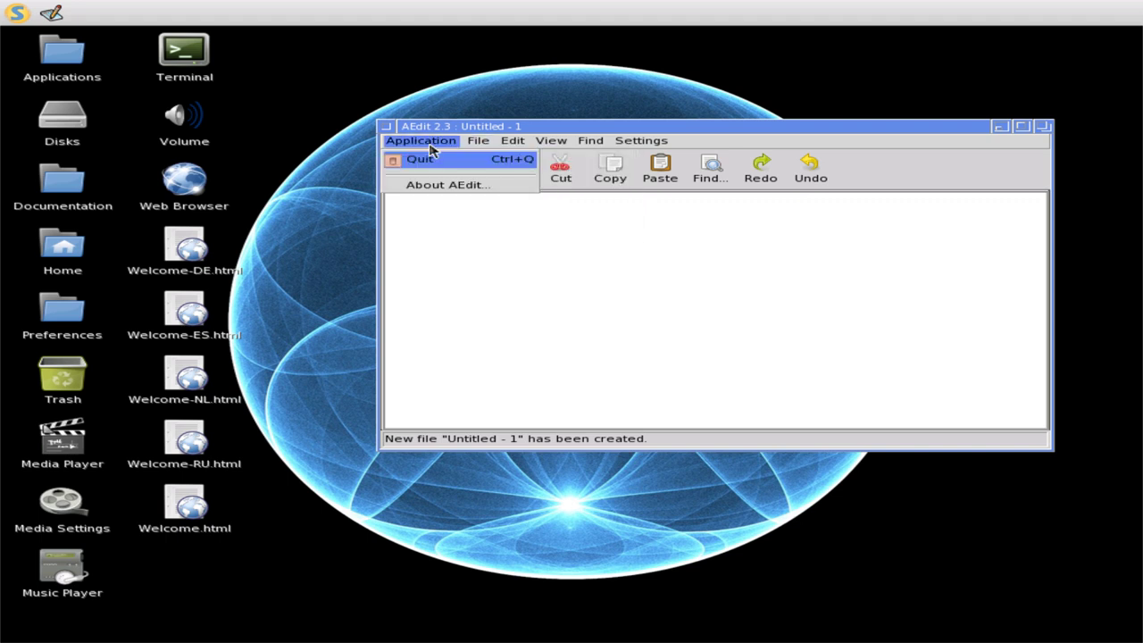
left_click(431, 196)
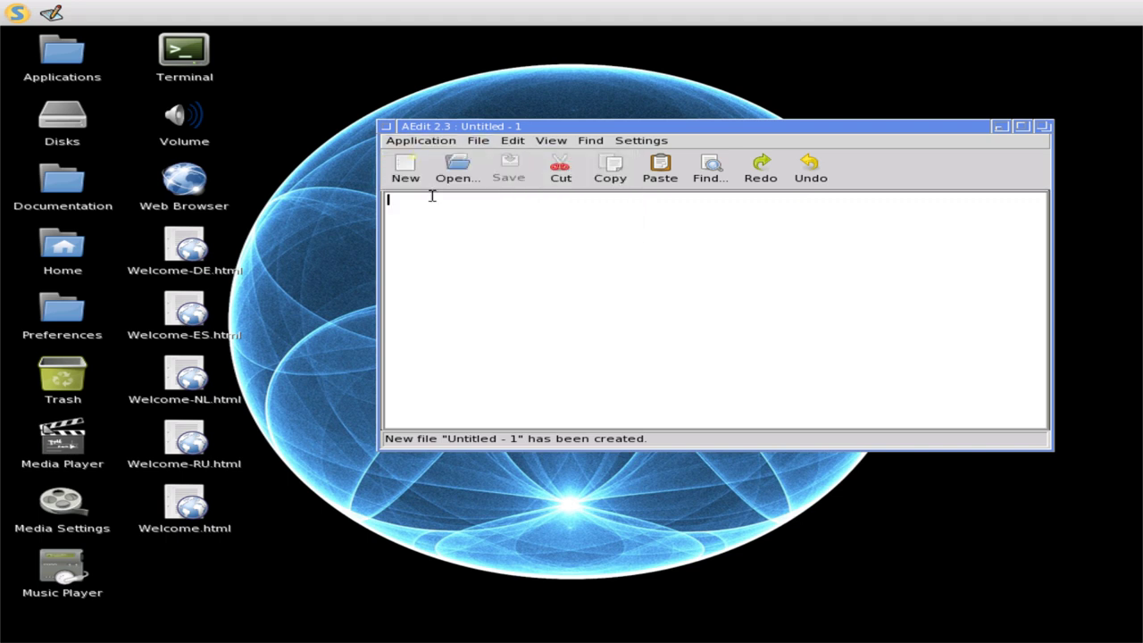
left_click(421, 143)
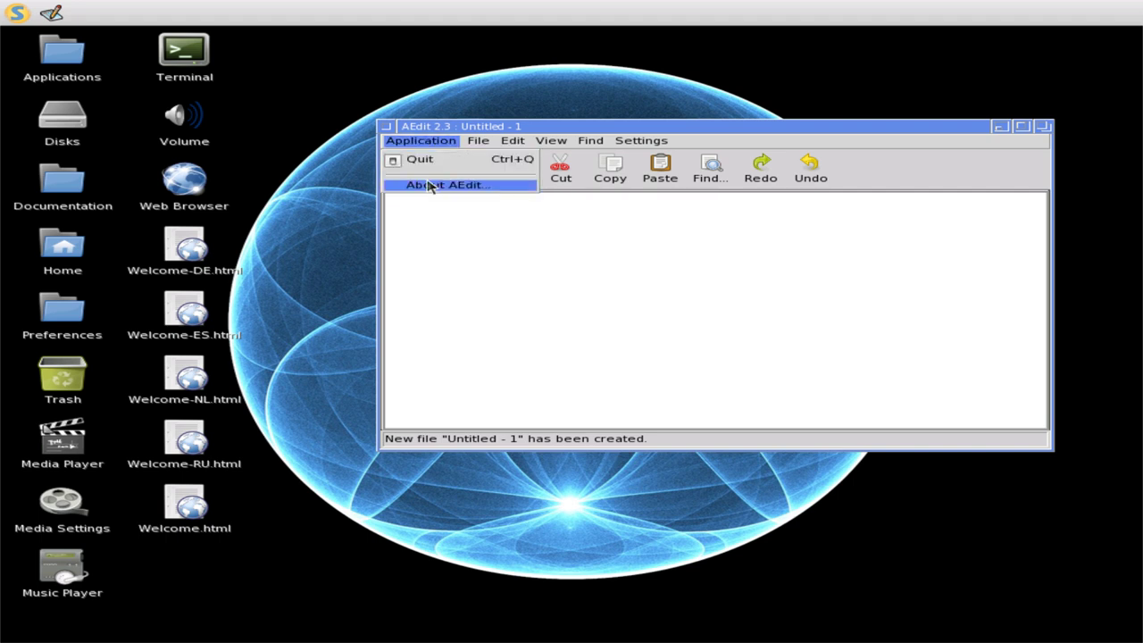
left_click(429, 186)
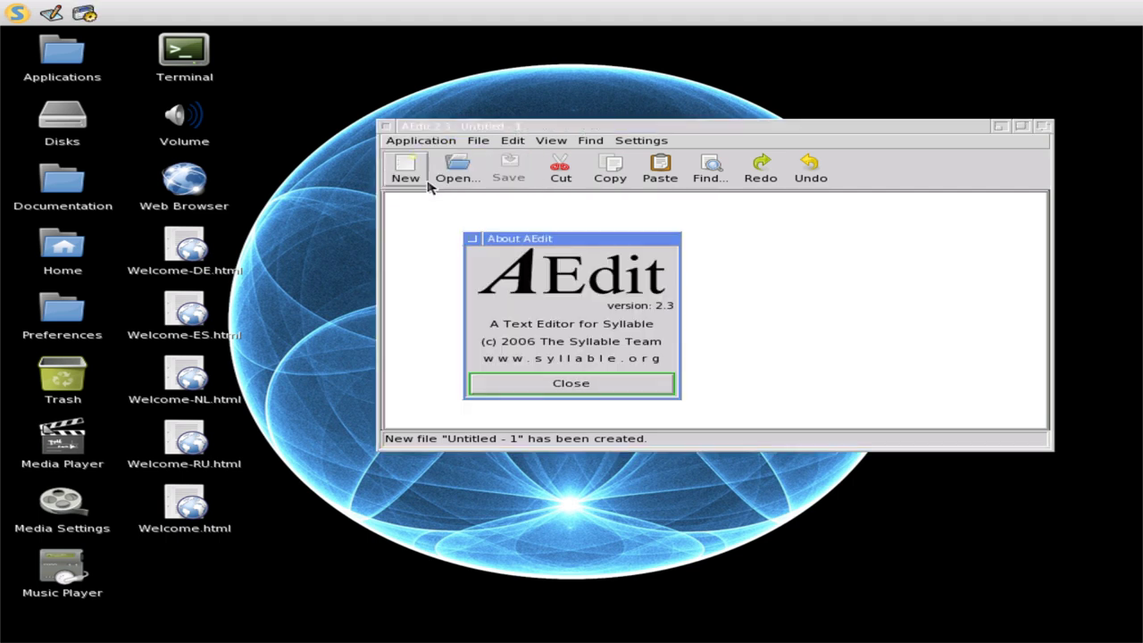
left_click(565, 386)
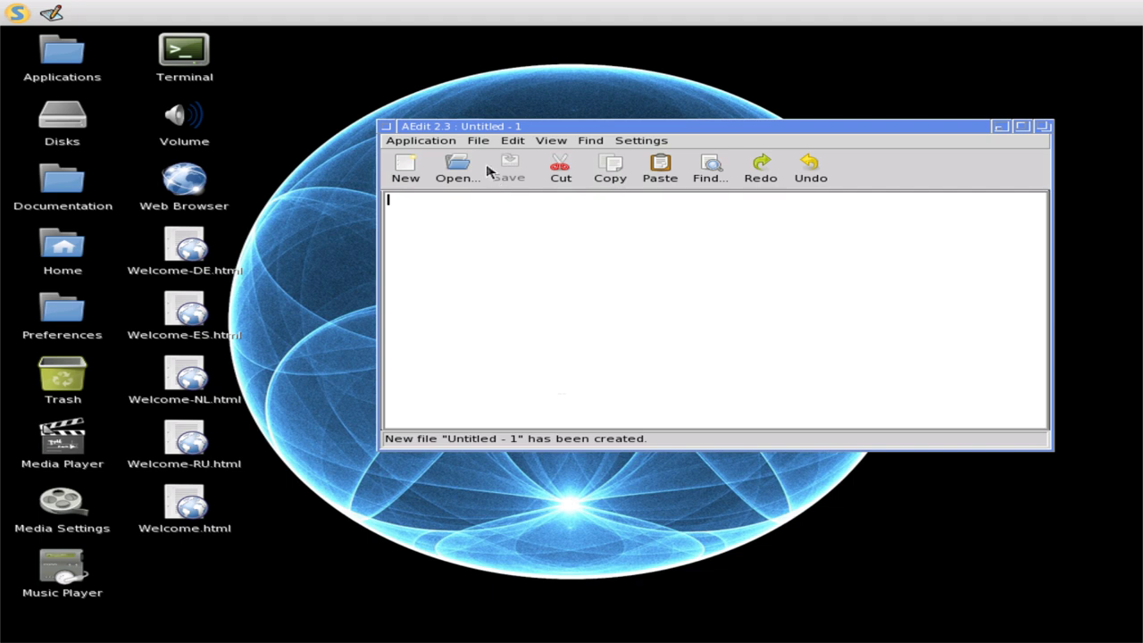
left_click(476, 143)
mouse_move(639, 141)
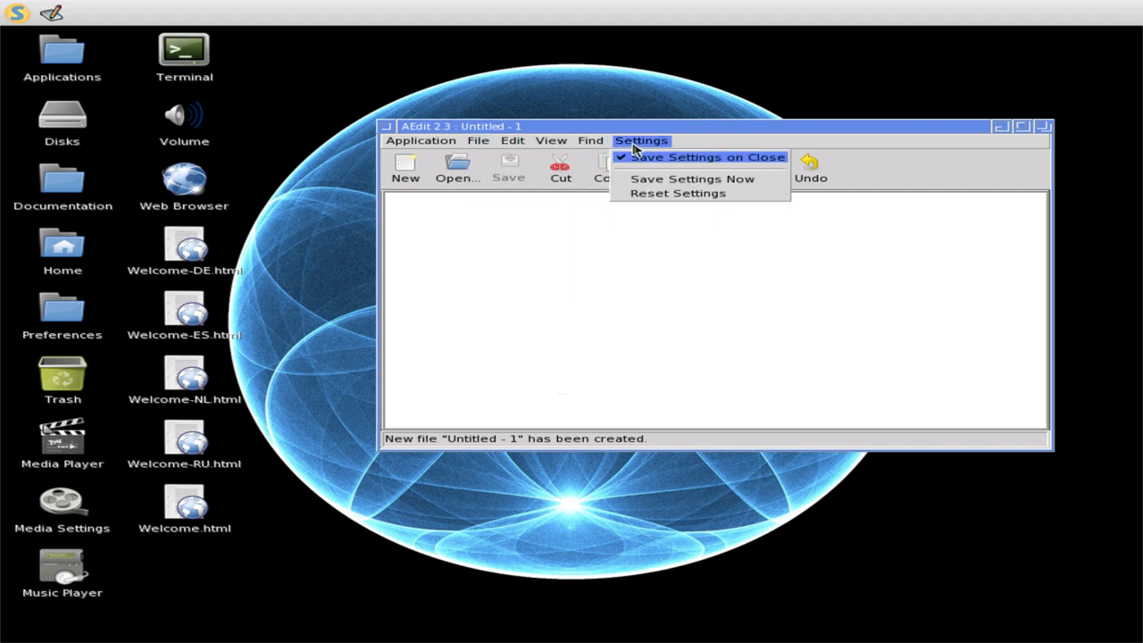
left_click(481, 241)
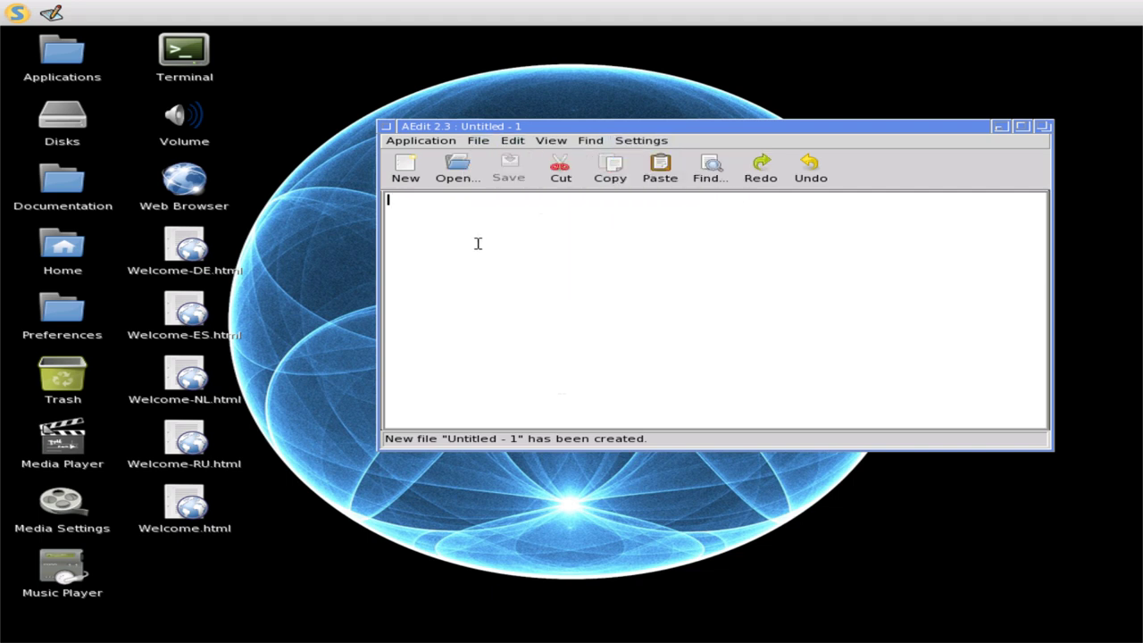
- Type 'Test', then copy it and paste it onto the third line
type("Test")
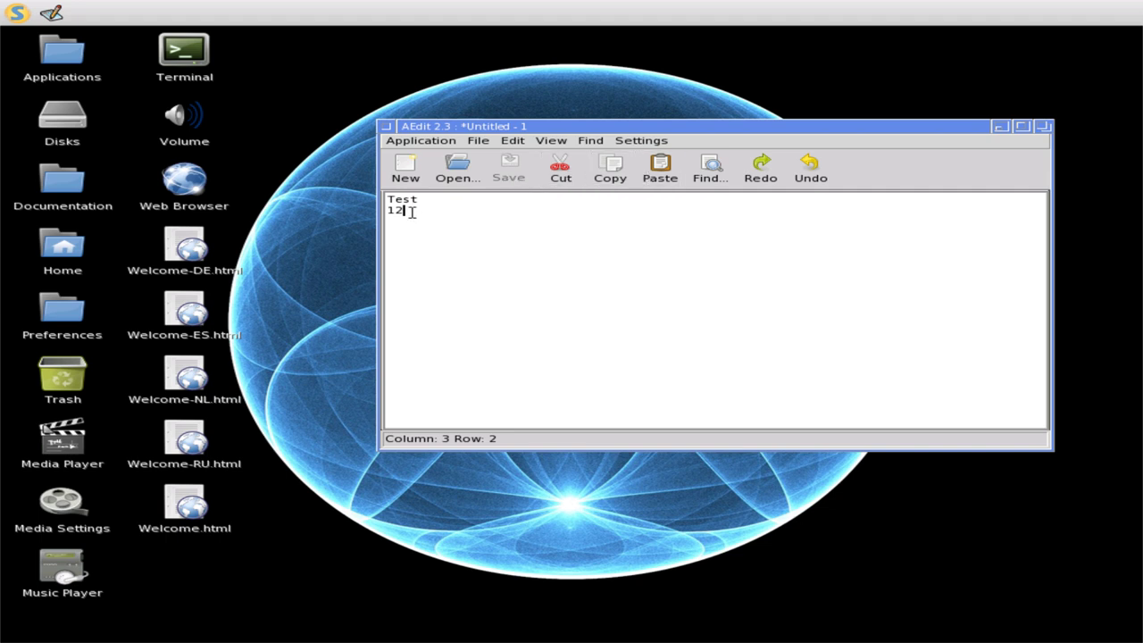
left_click_drag(420, 198, 391, 199)
right_click(395, 201)
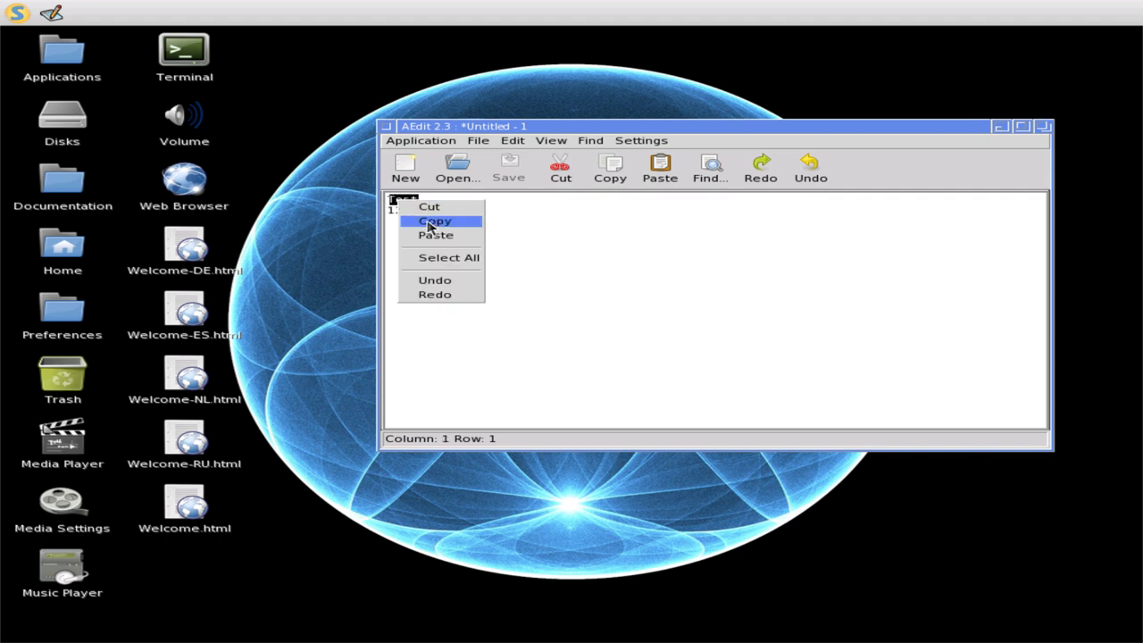
left_click(435, 220)
left_click(388, 214)
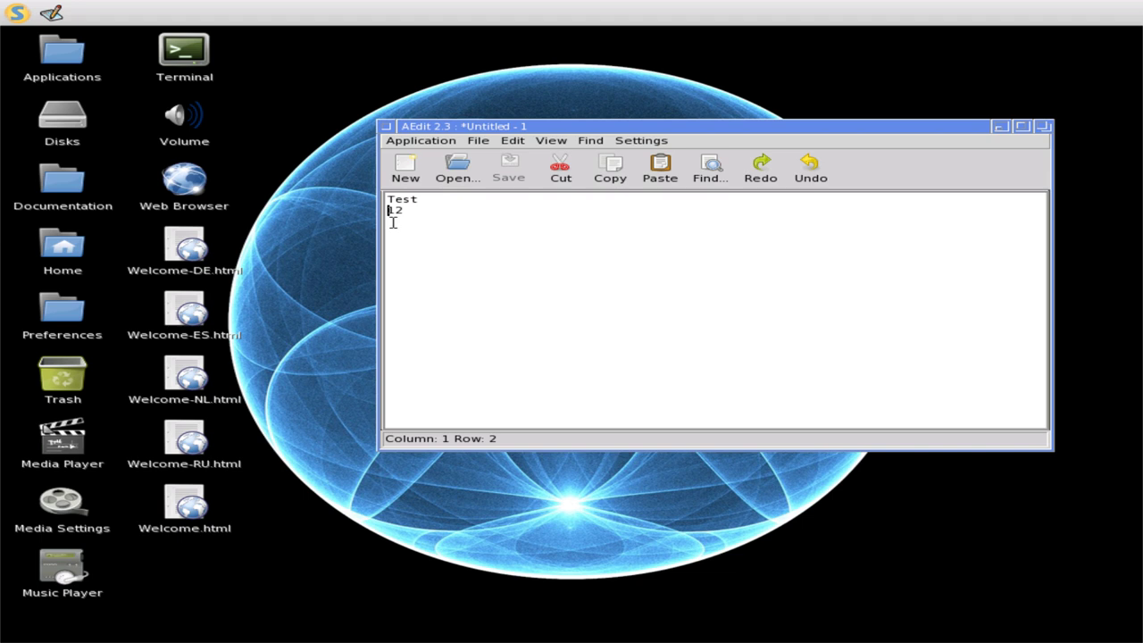
right_click(392, 222)
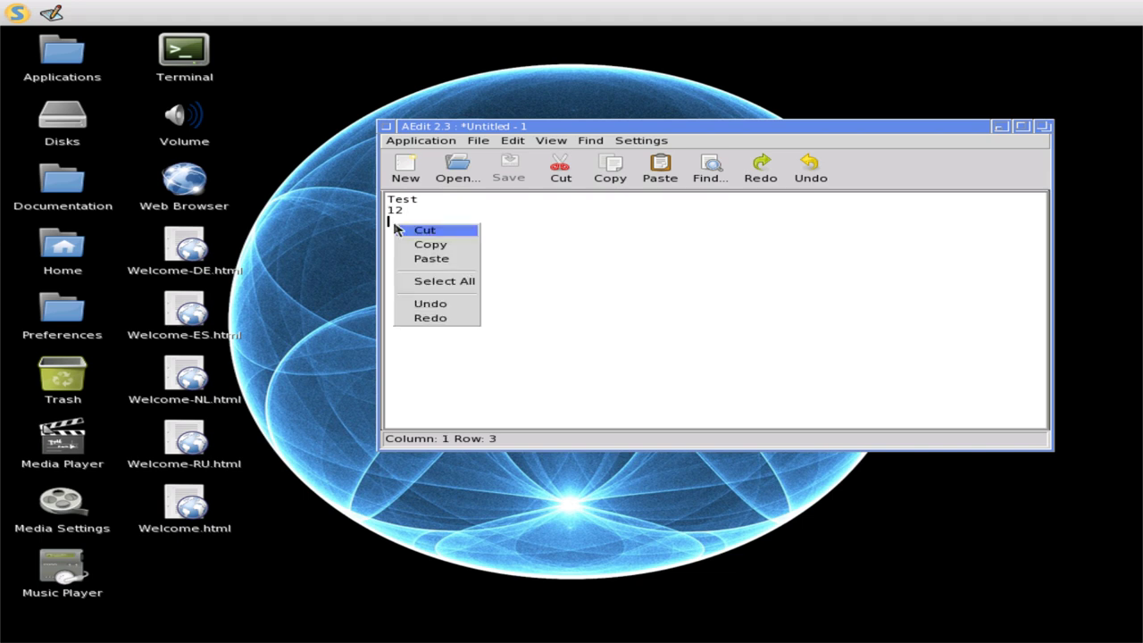
left_click(462, 259)
- Select all the text, then close AEdit and quit without saving
right_click(458, 255)
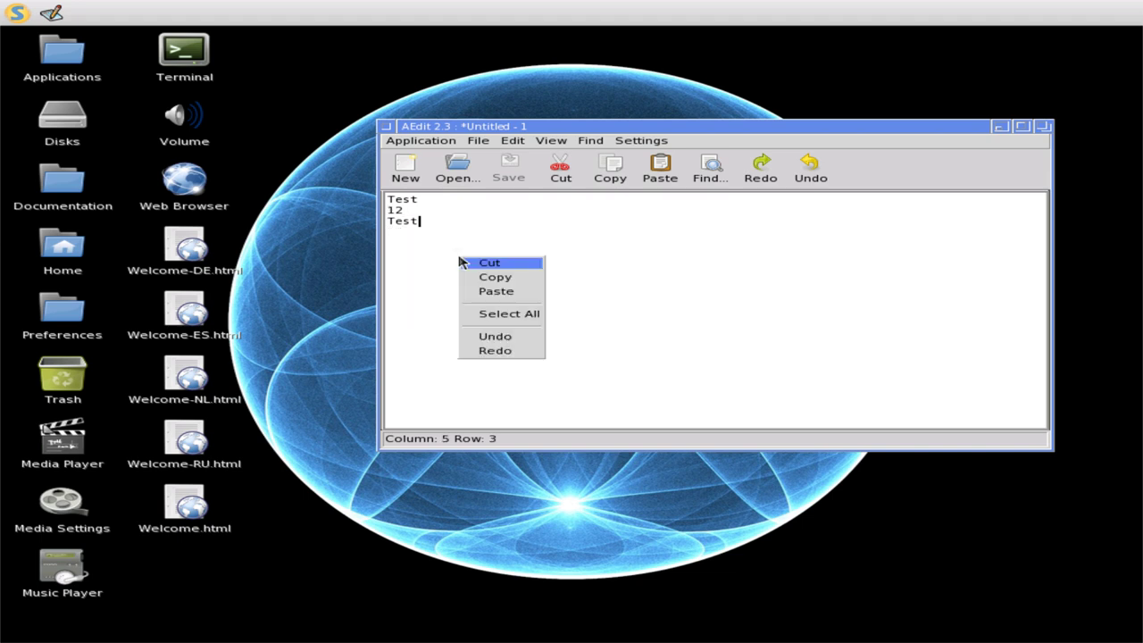
left_click(502, 314)
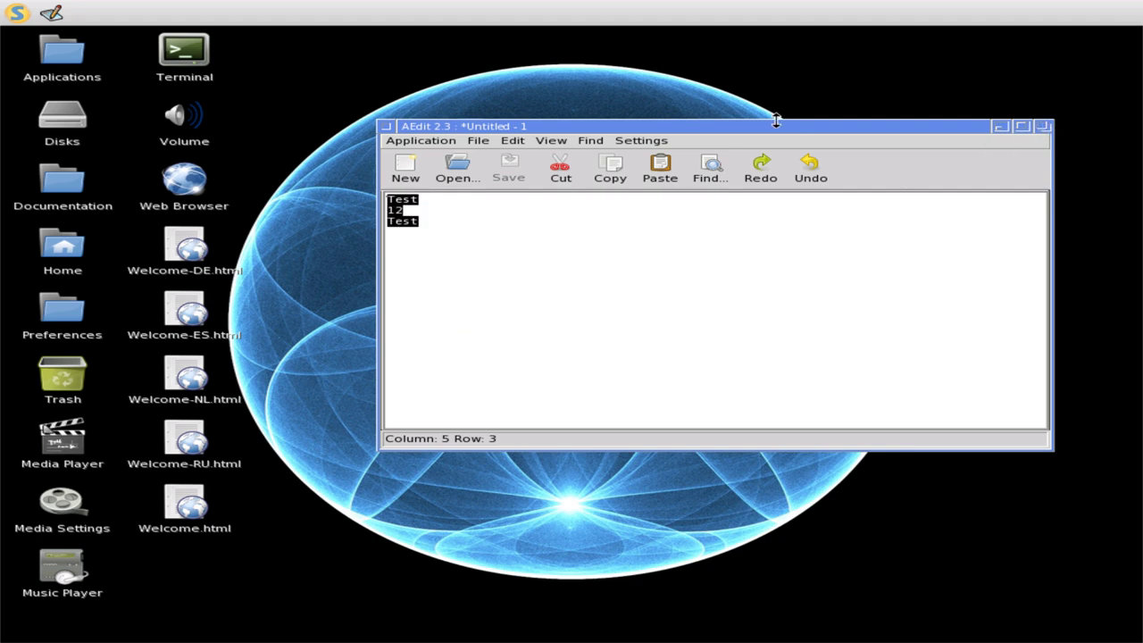
double_click(387, 126)
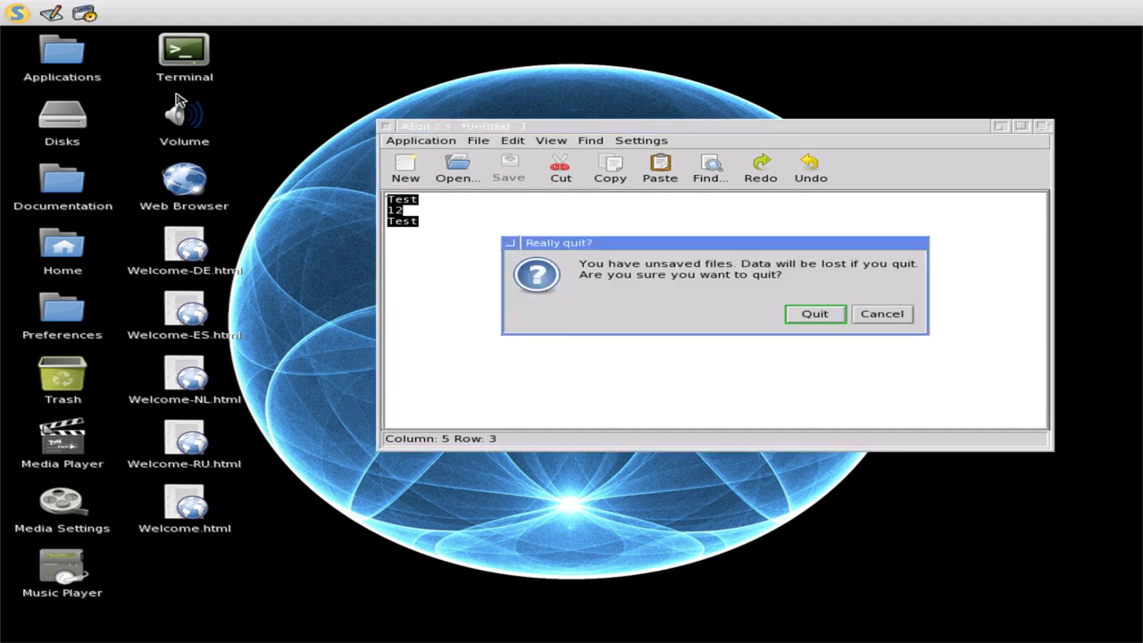
left_click(815, 314)
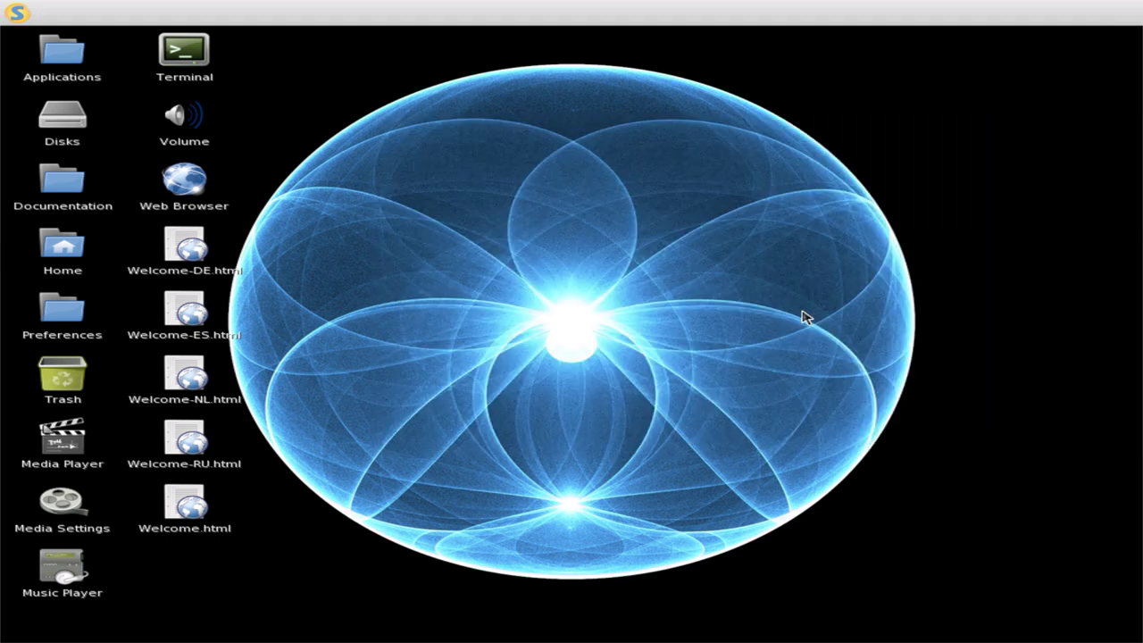
left_click(13, 16)
mouse_move(40, 51)
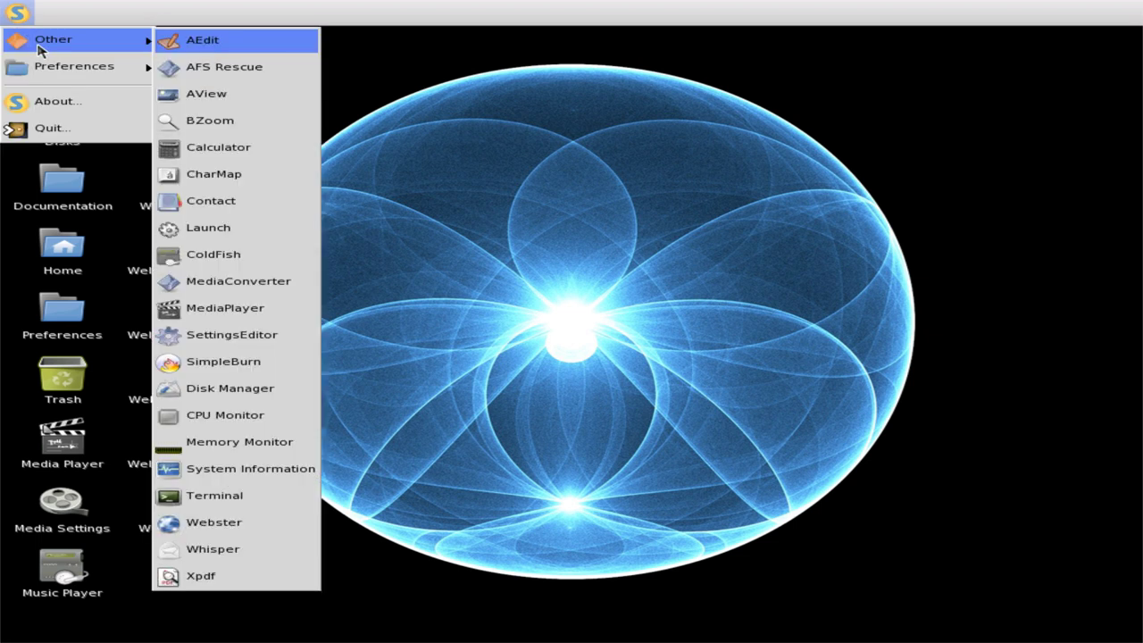
left_click(232, 71)
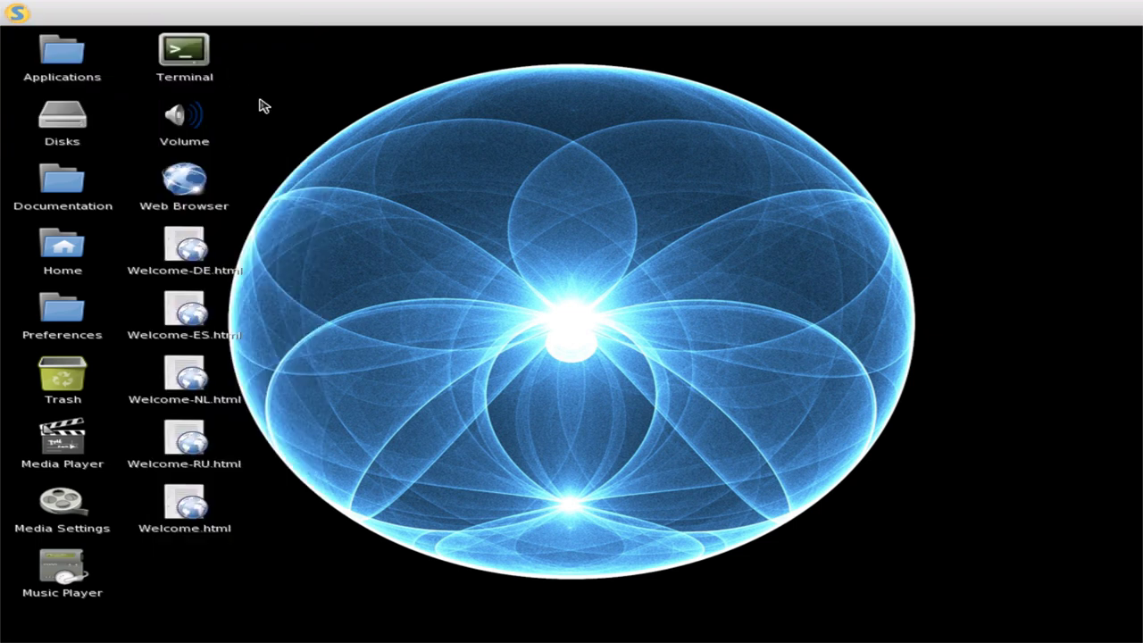
left_click_drag(393, 183, 416, 338)
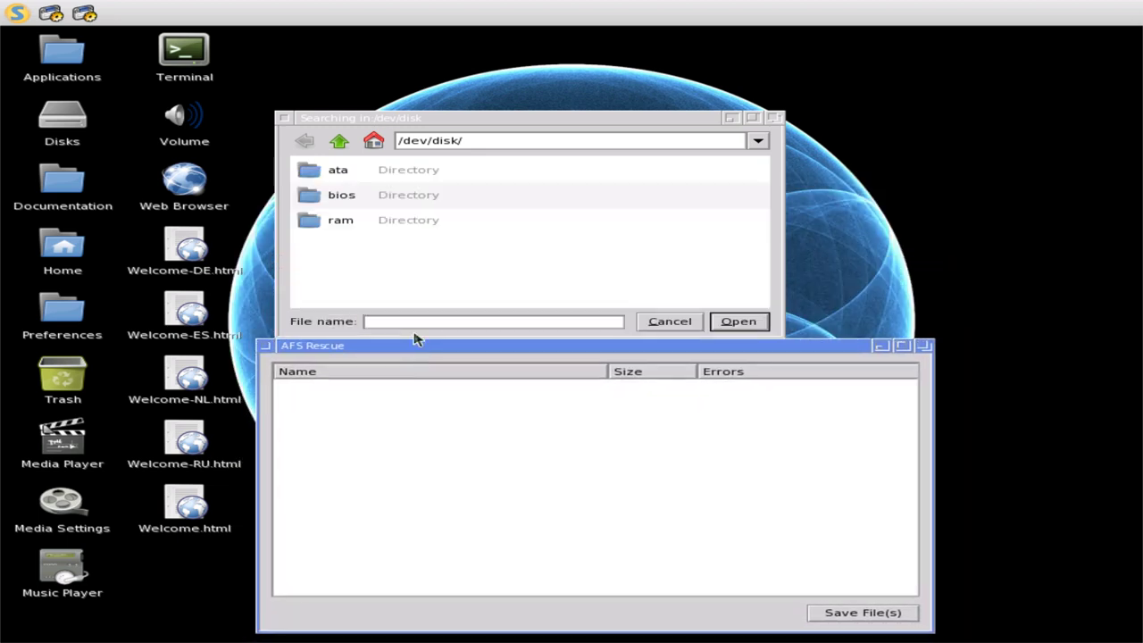
double_click(378, 170)
double_click(377, 171)
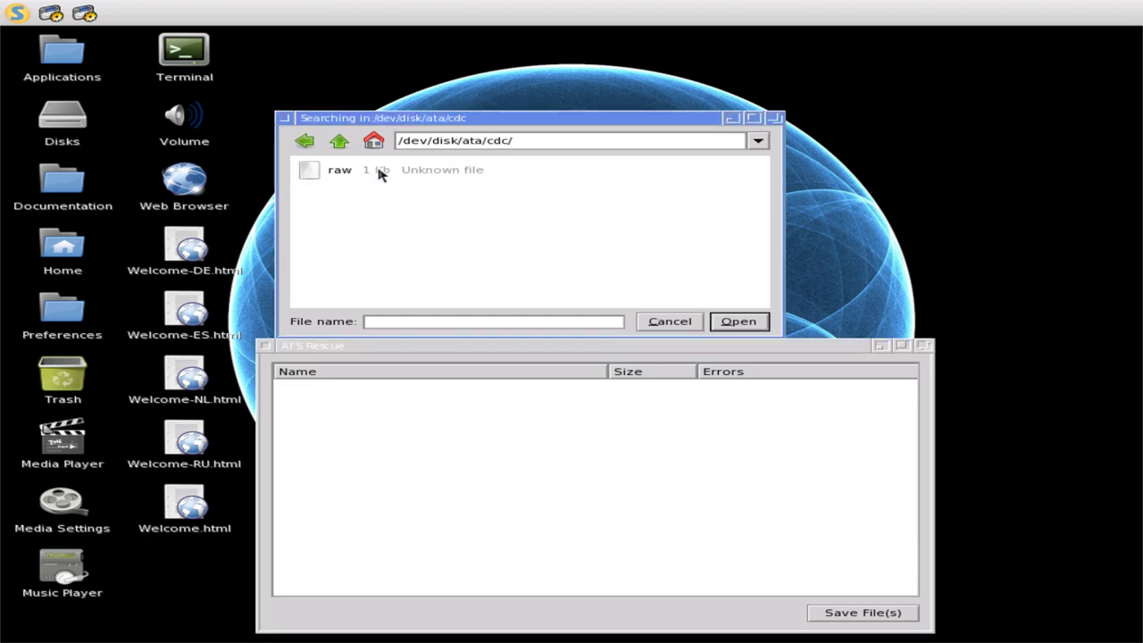
left_click(748, 324)
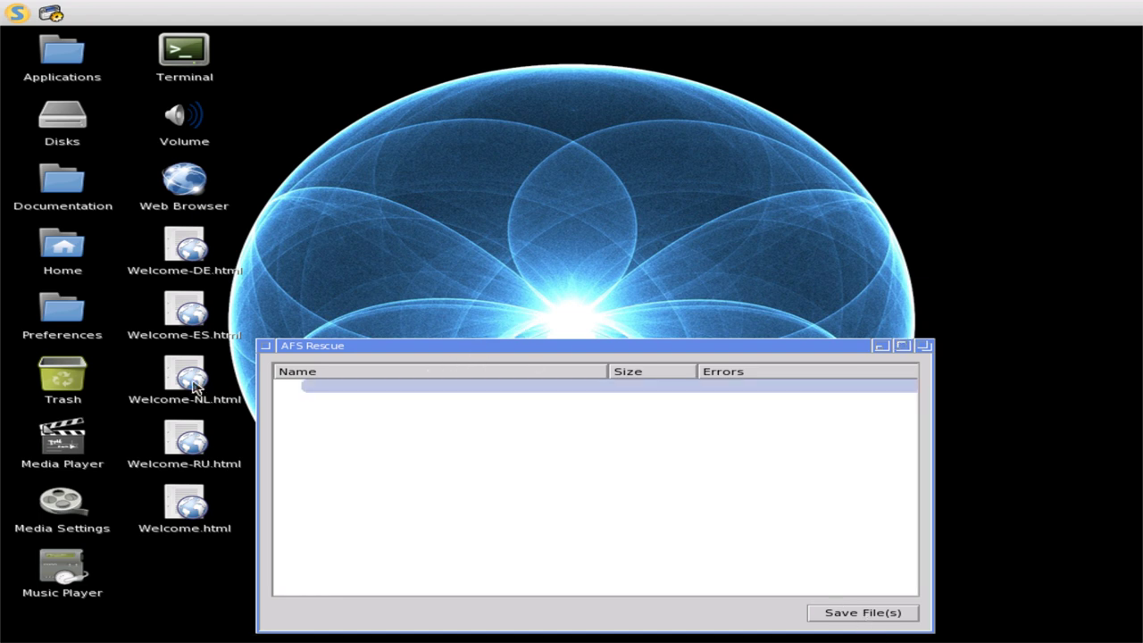
left_click(264, 346)
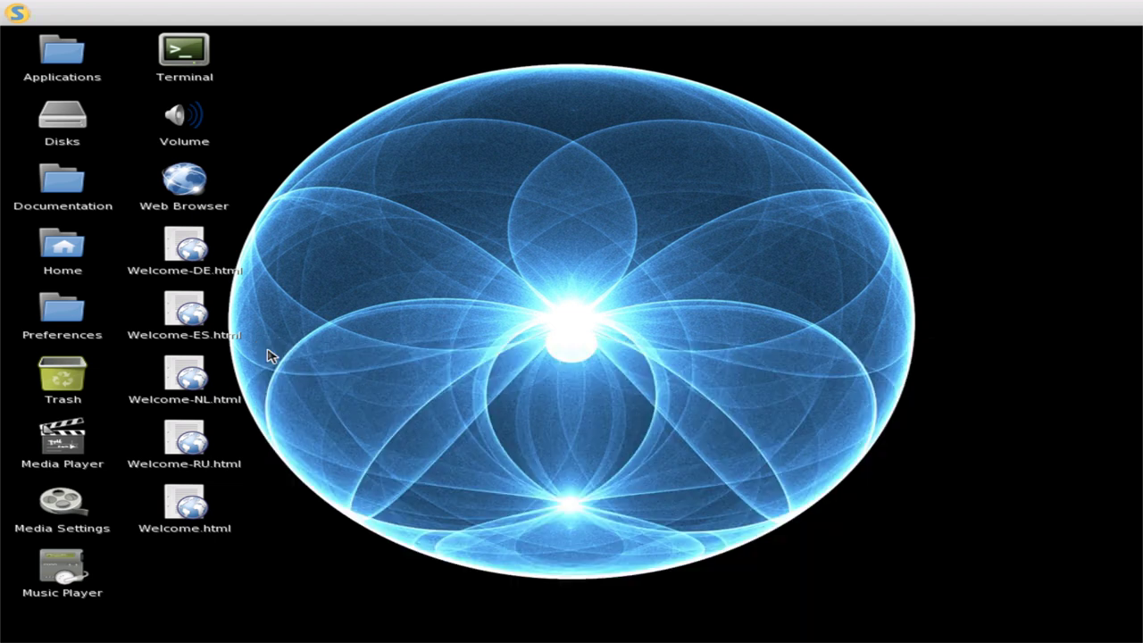
- Launch AView, view its About box, and close AView
left_click(14, 11)
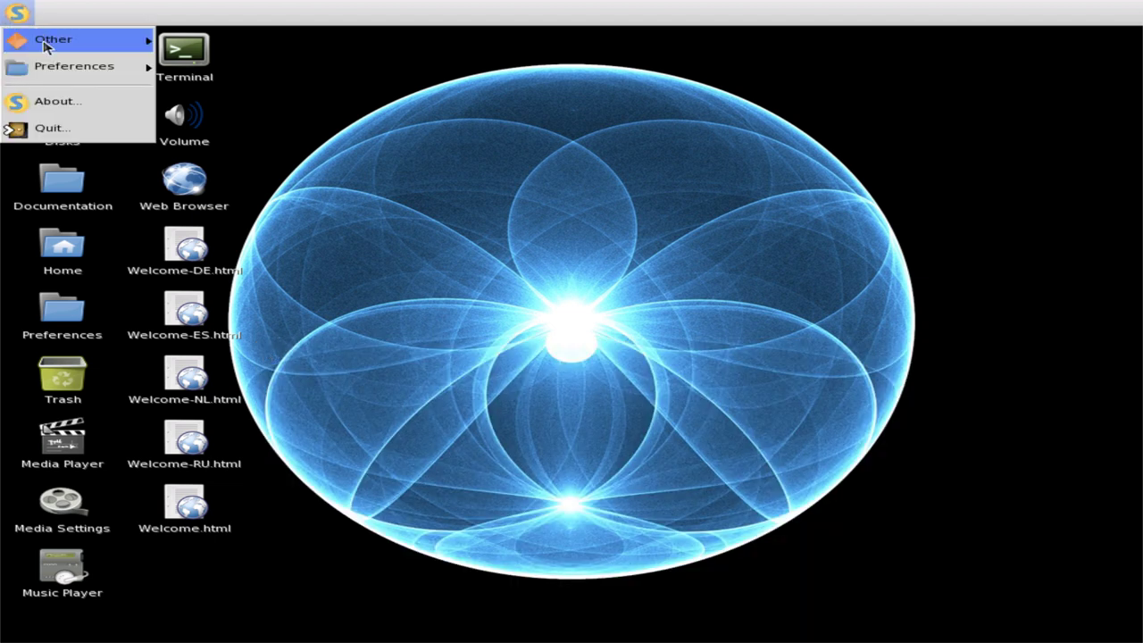
mouse_move(46, 50)
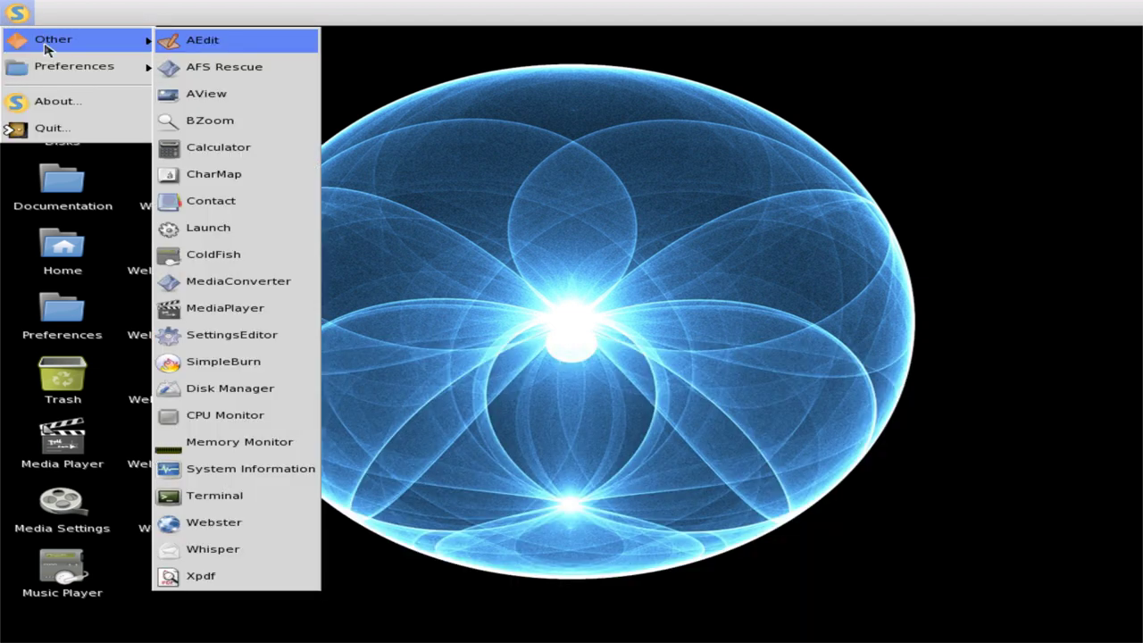
left_click(240, 95)
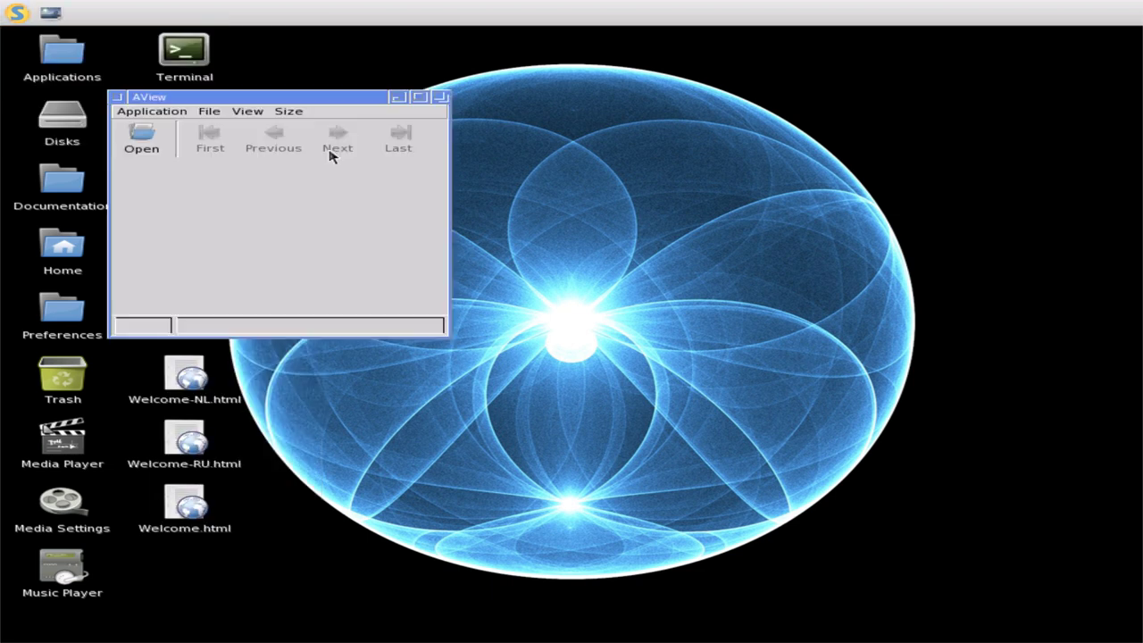
left_click(190, 110)
left_click(174, 148)
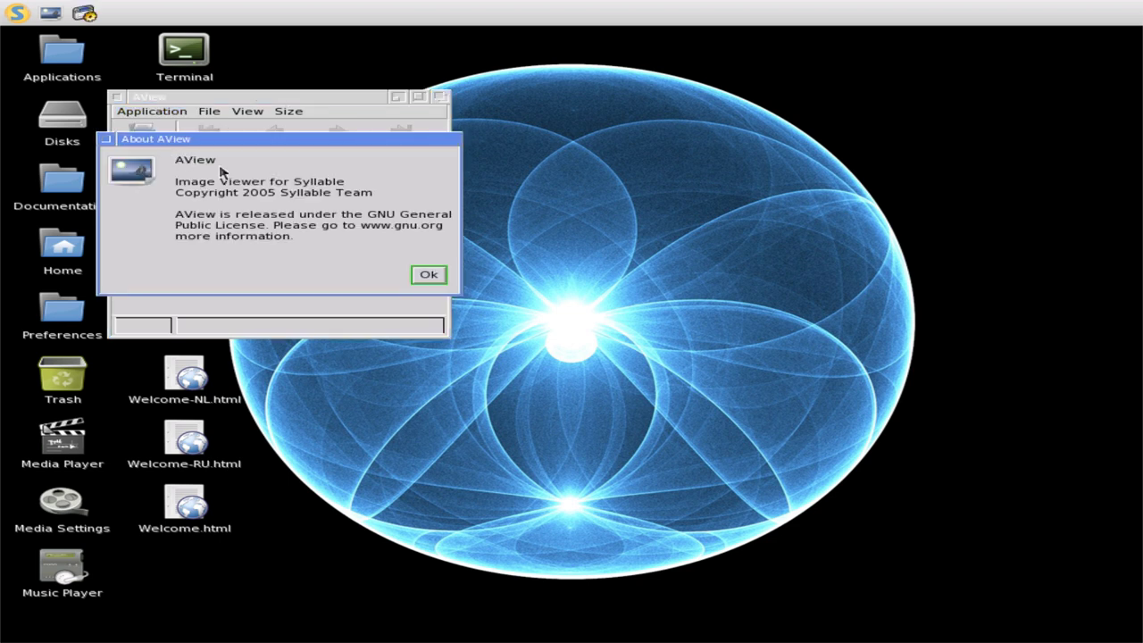
left_click(432, 276)
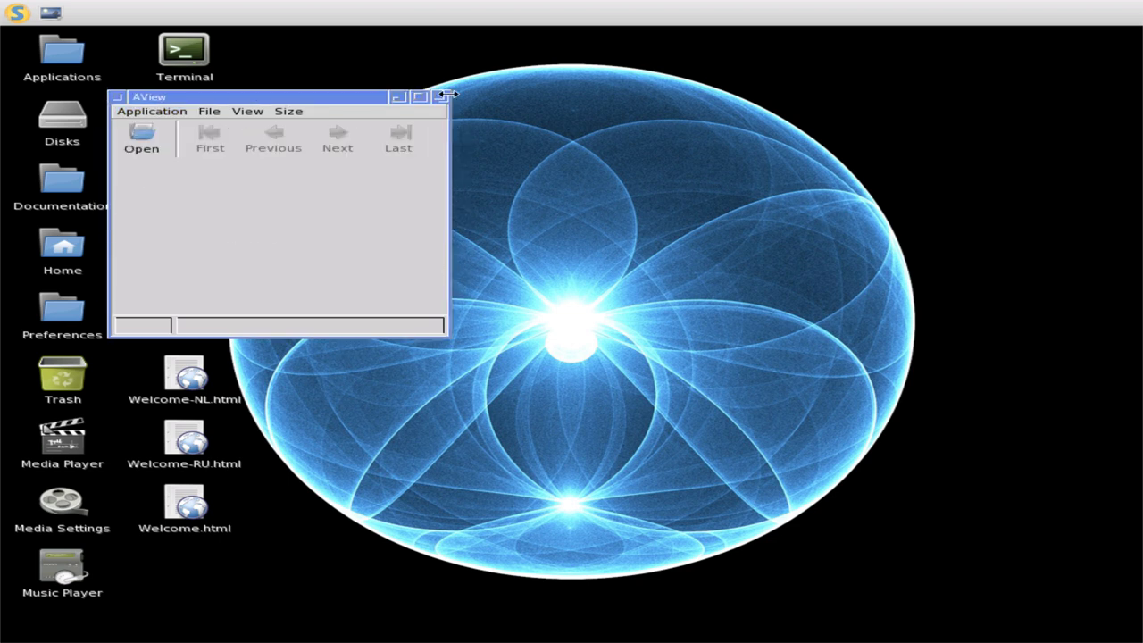
left_click(117, 96)
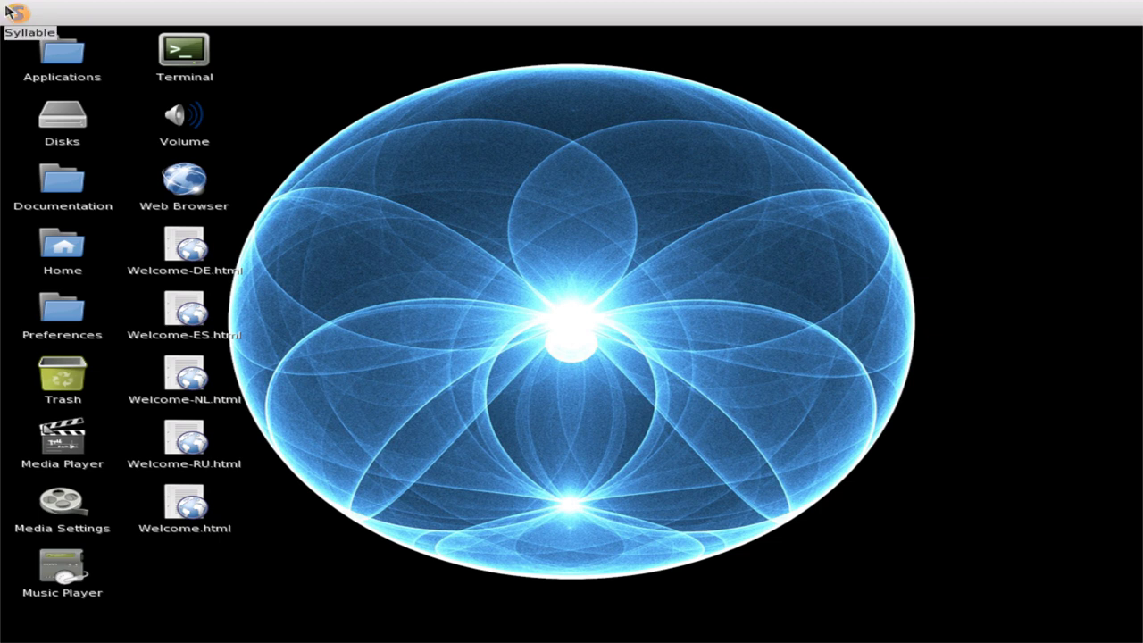
- Launch the BZoom screen magnifier from the applications menu
left_click(16, 13)
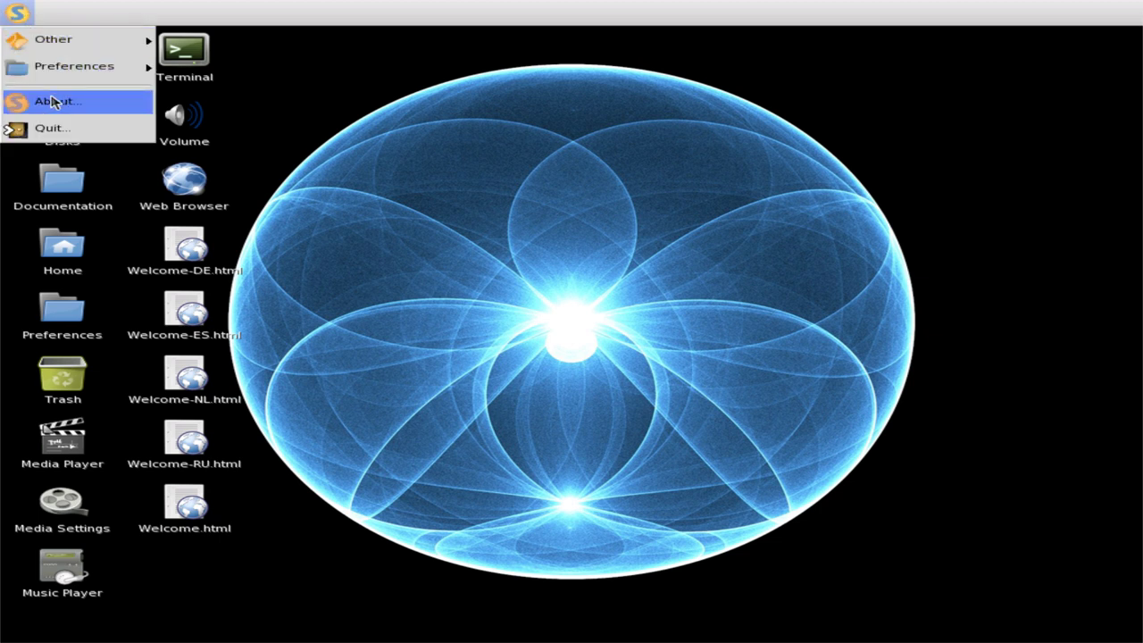
mouse_move(56, 42)
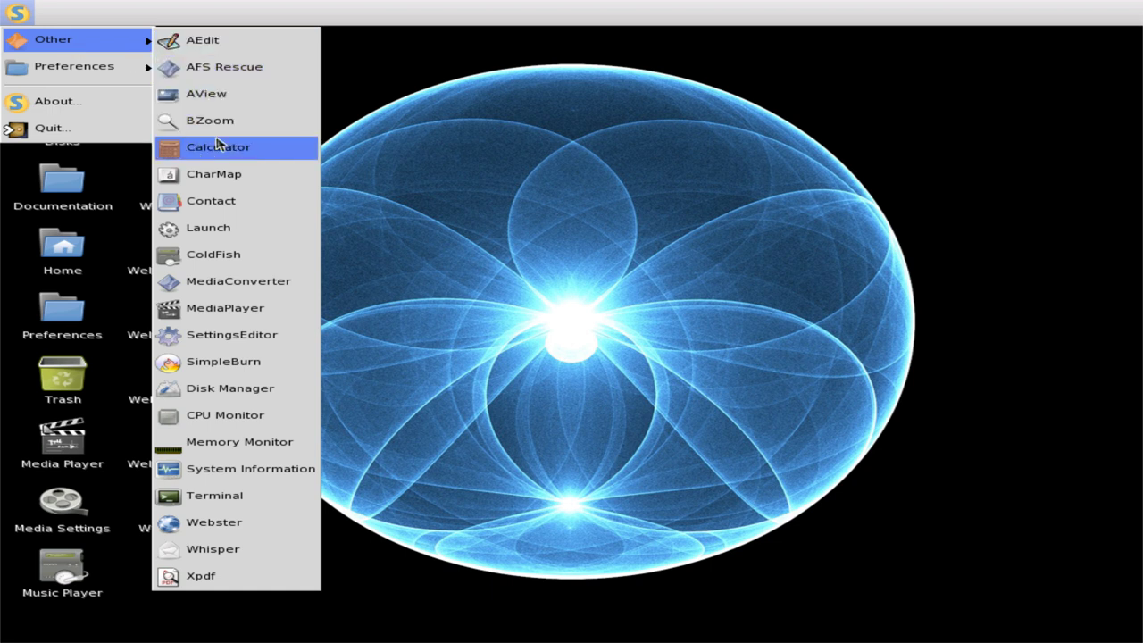
left_click(222, 123)
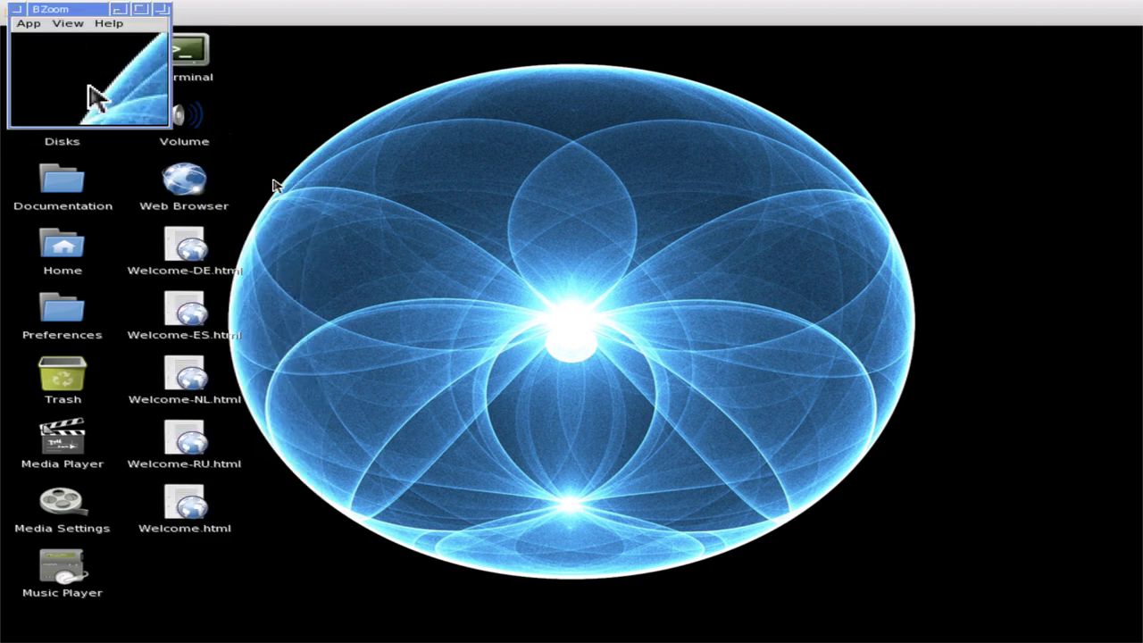
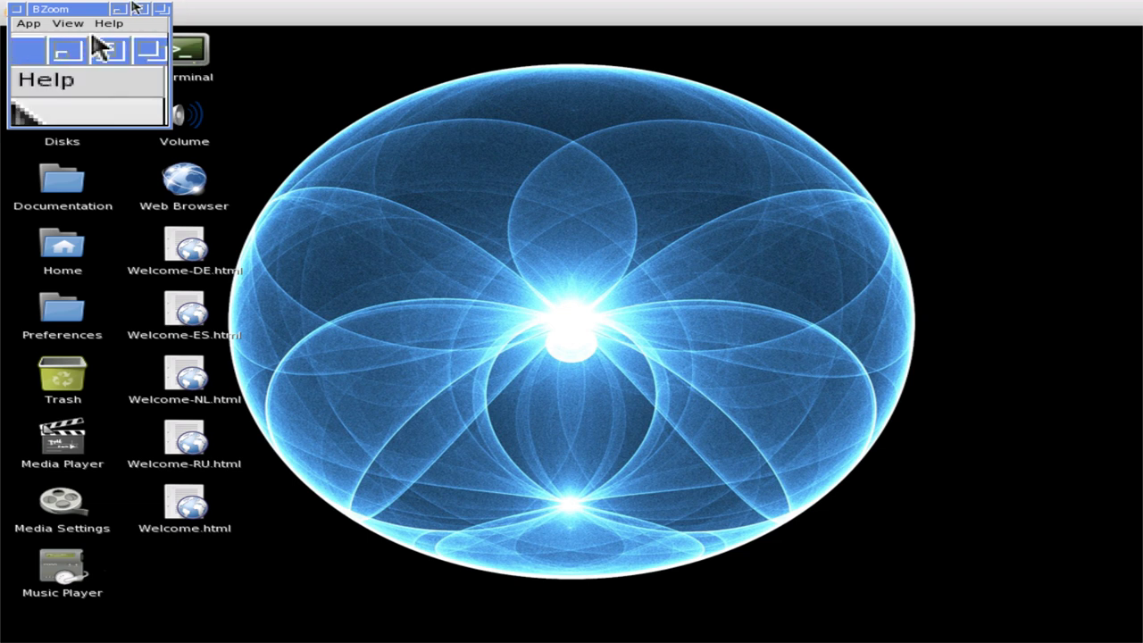
- Close the BZoom magnifier and launch Calculator from the S menu's Other submenu
left_click(16, 11)
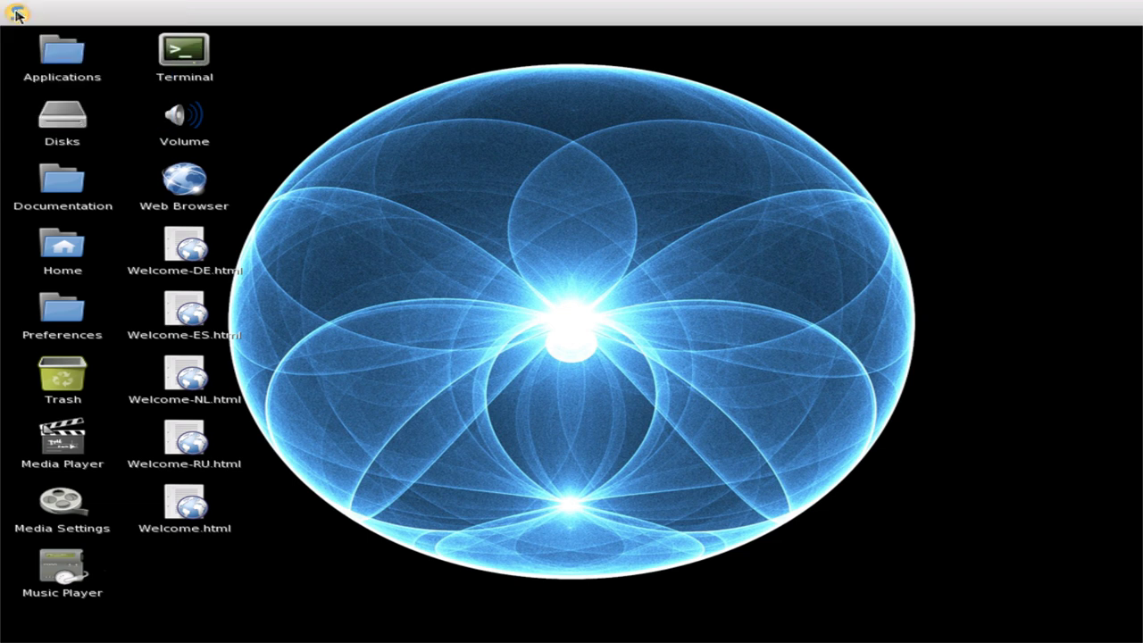
left_click(16, 13)
mouse_move(44, 76)
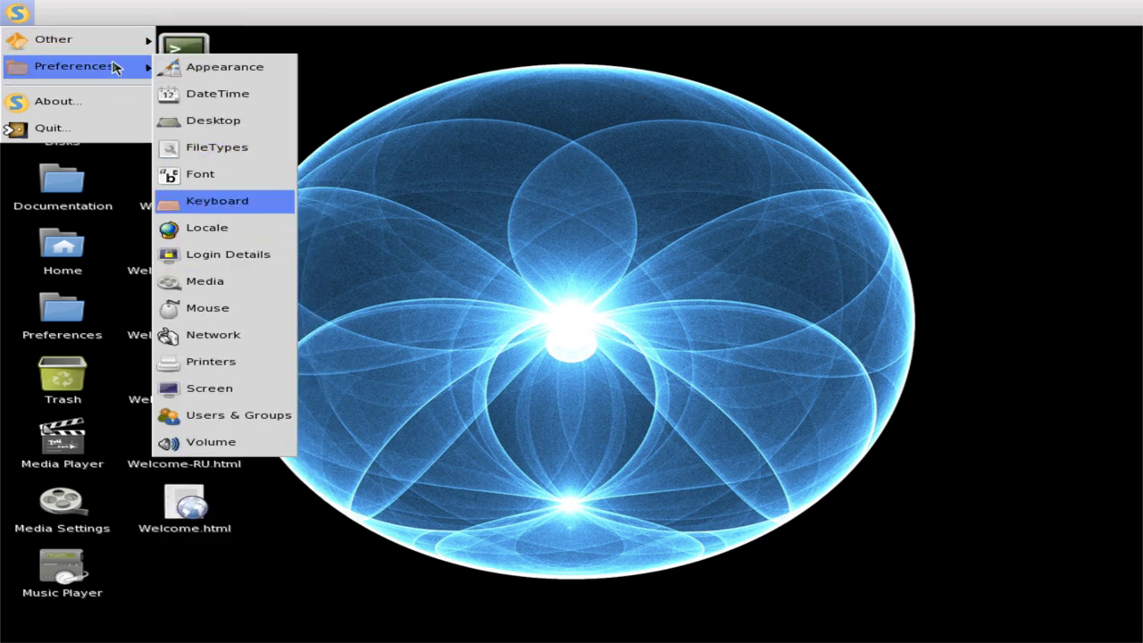
mouse_move(130, 37)
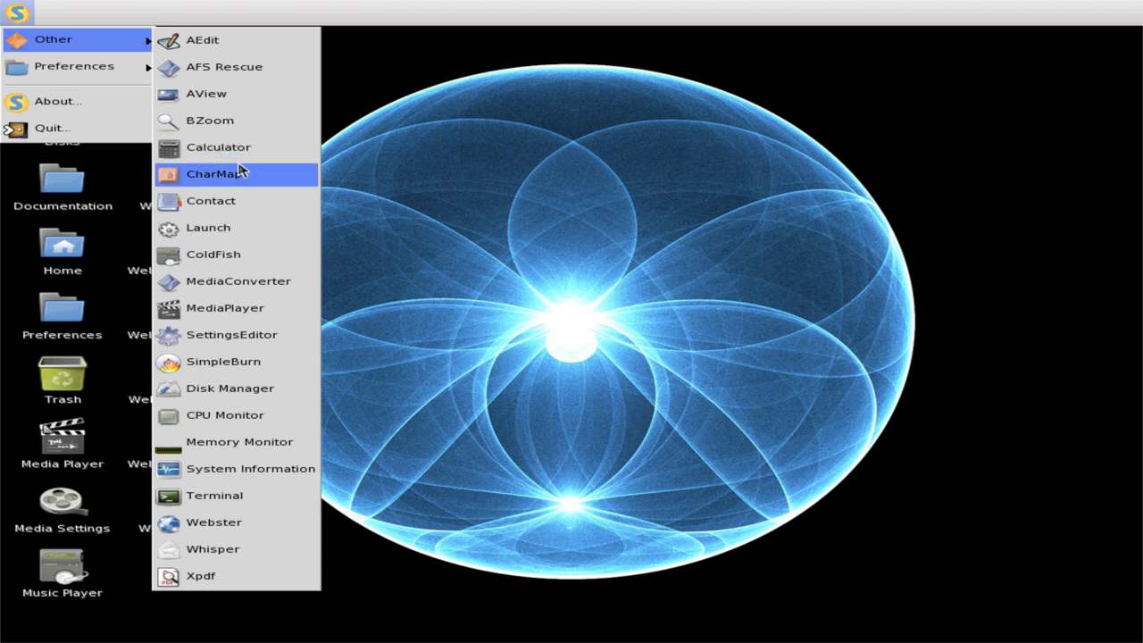
left_click(243, 163)
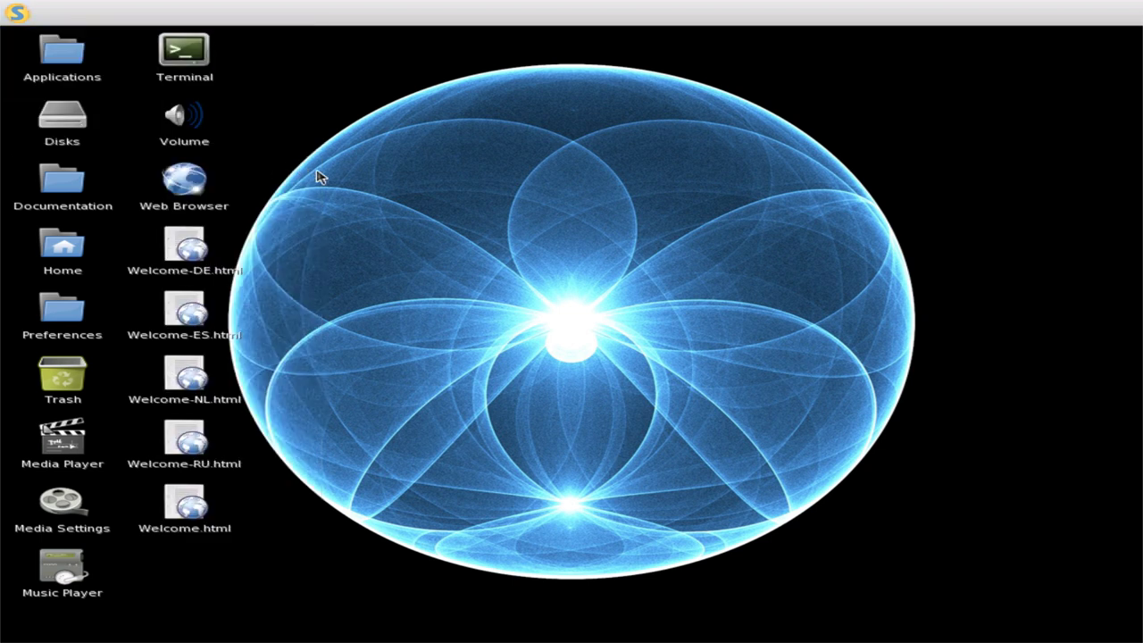
- Compute 698 divided by 357 on the Calculator
left_click(473, 319)
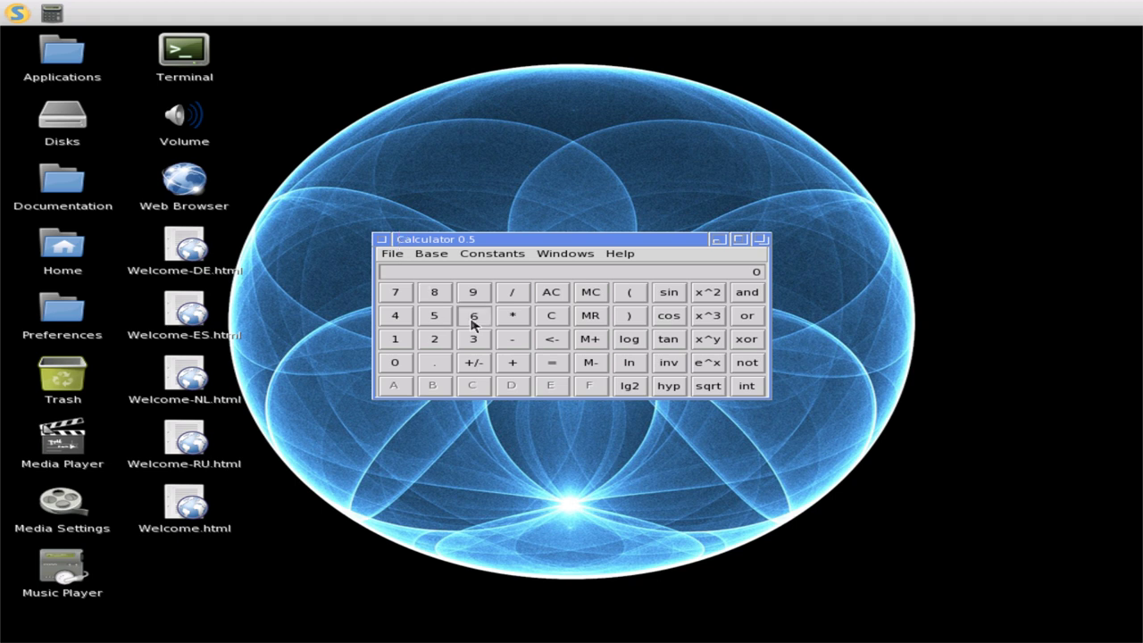
left_click(468, 292)
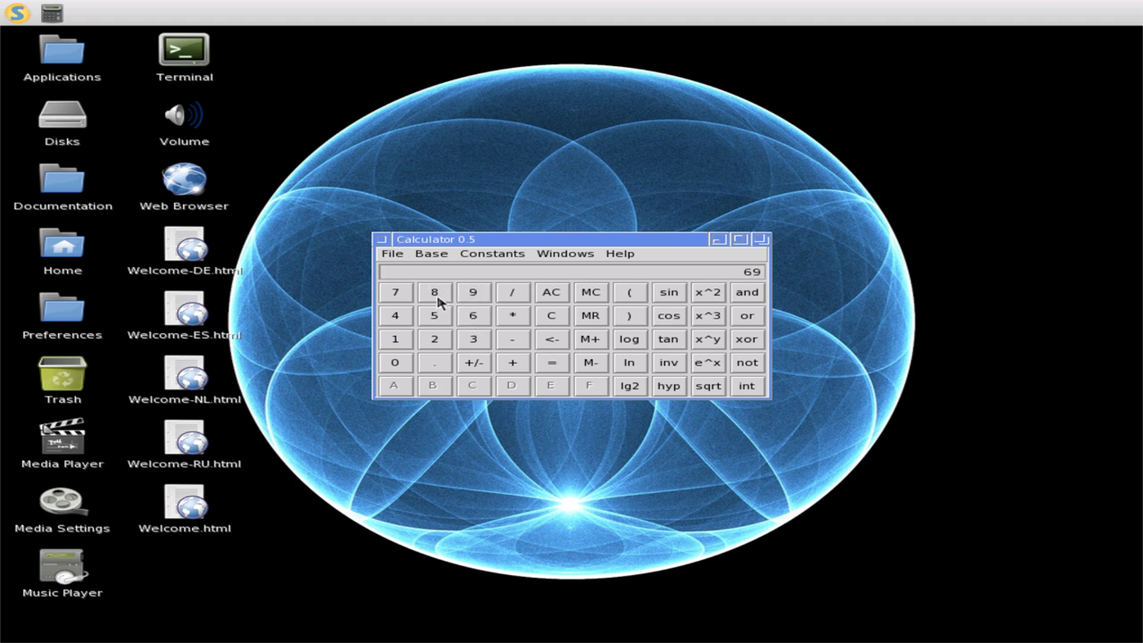
left_click(507, 295)
left_click(472, 341)
left_click(431, 316)
left_click(396, 293)
left_click(555, 364)
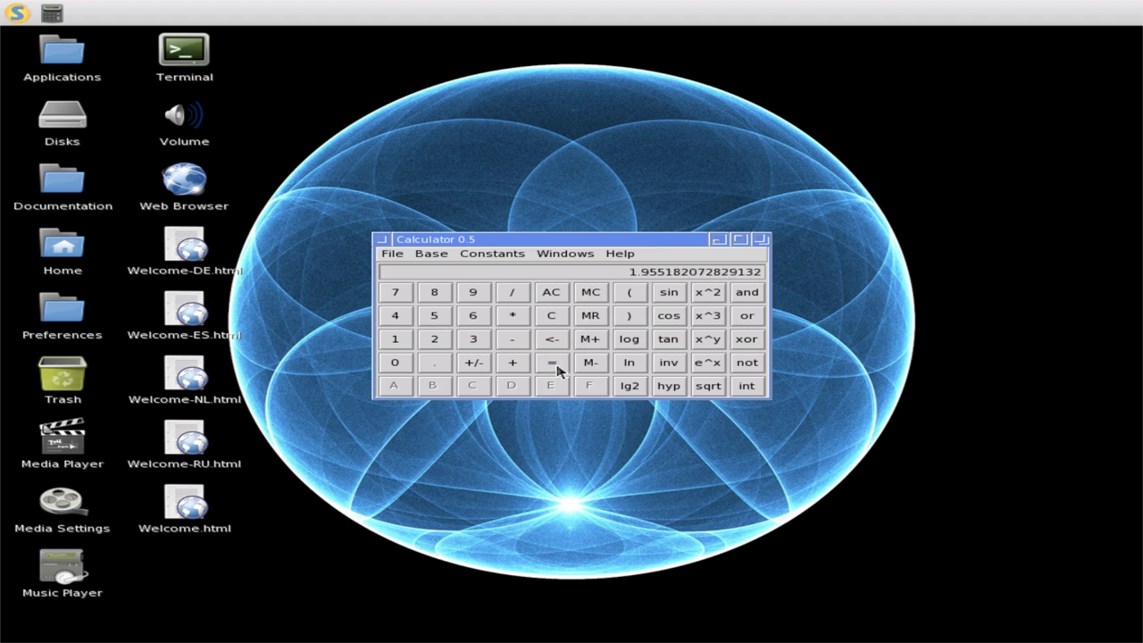
- Apply sine three times and tangent, then with INV and HYP on, take lg2 and ln
left_click(671, 295)
left_click(670, 295)
left_click(671, 296)
left_click(671, 296)
left_click(671, 295)
left_click(670, 338)
left_click(669, 362)
left_click(669, 390)
left_click(627, 390)
left_click(621, 368)
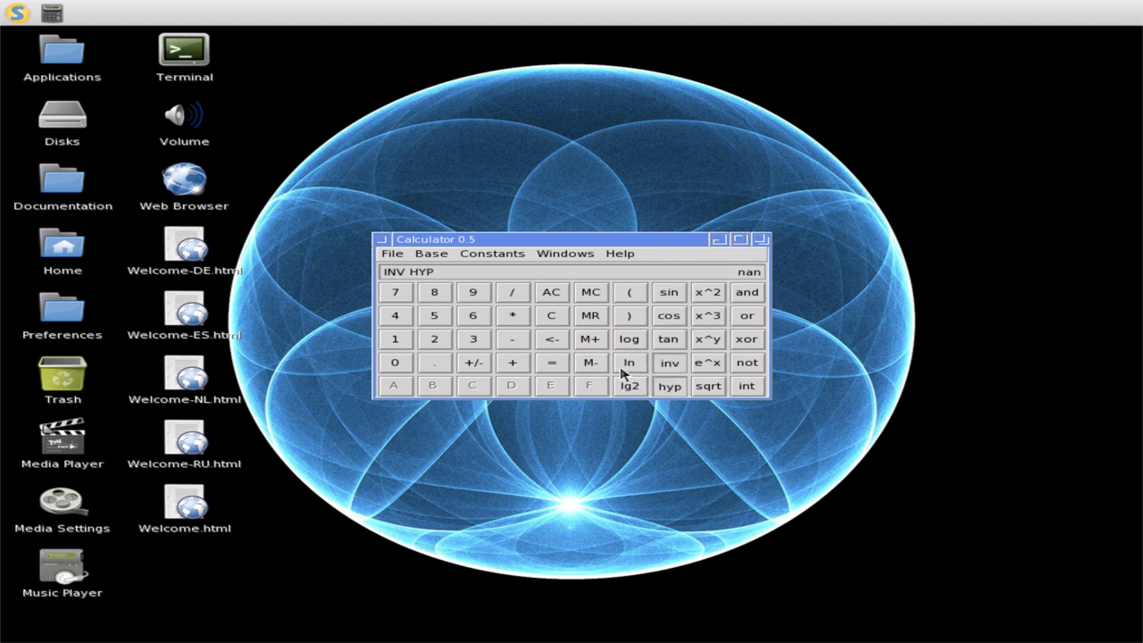
- Close the Calculator and launch CharMap from S > Other
left_click(381, 240)
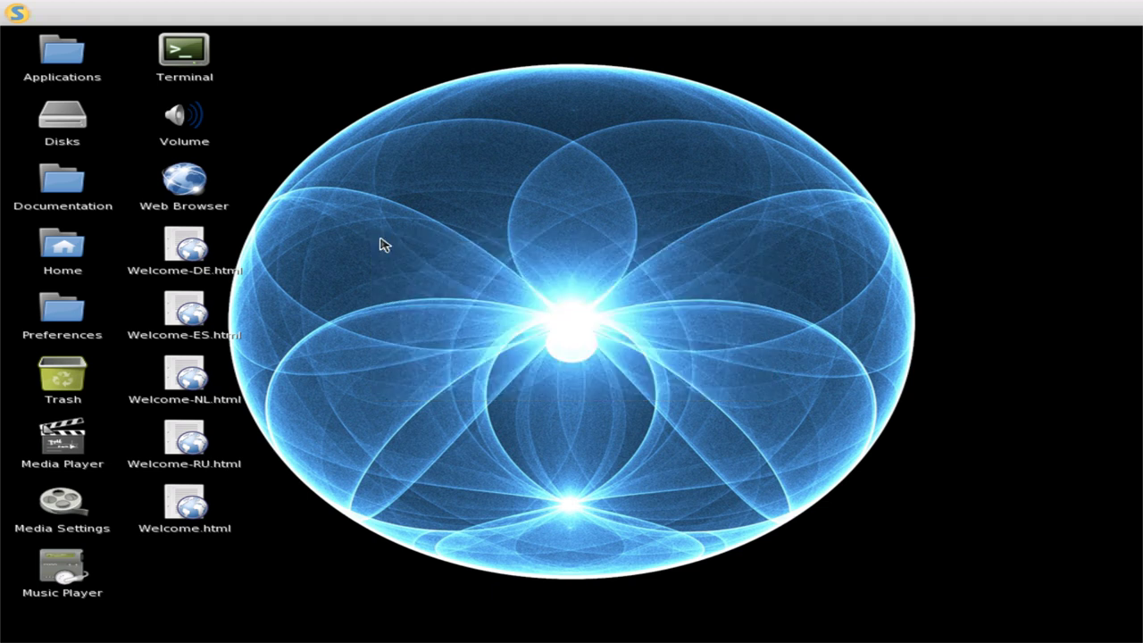
left_click(15, 9)
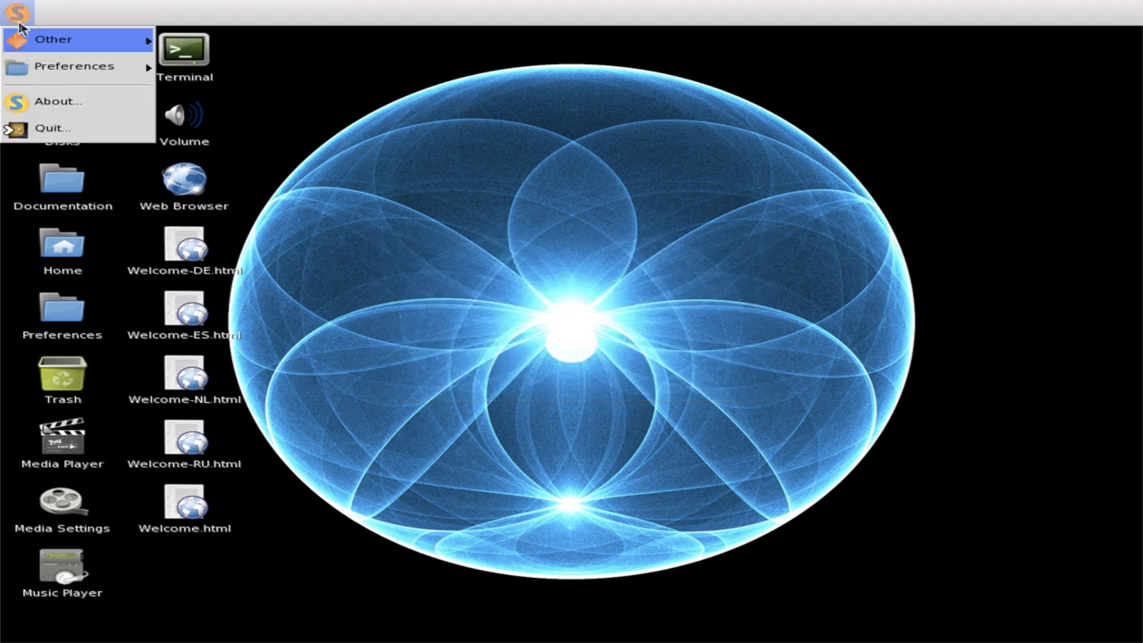
mouse_move(47, 68)
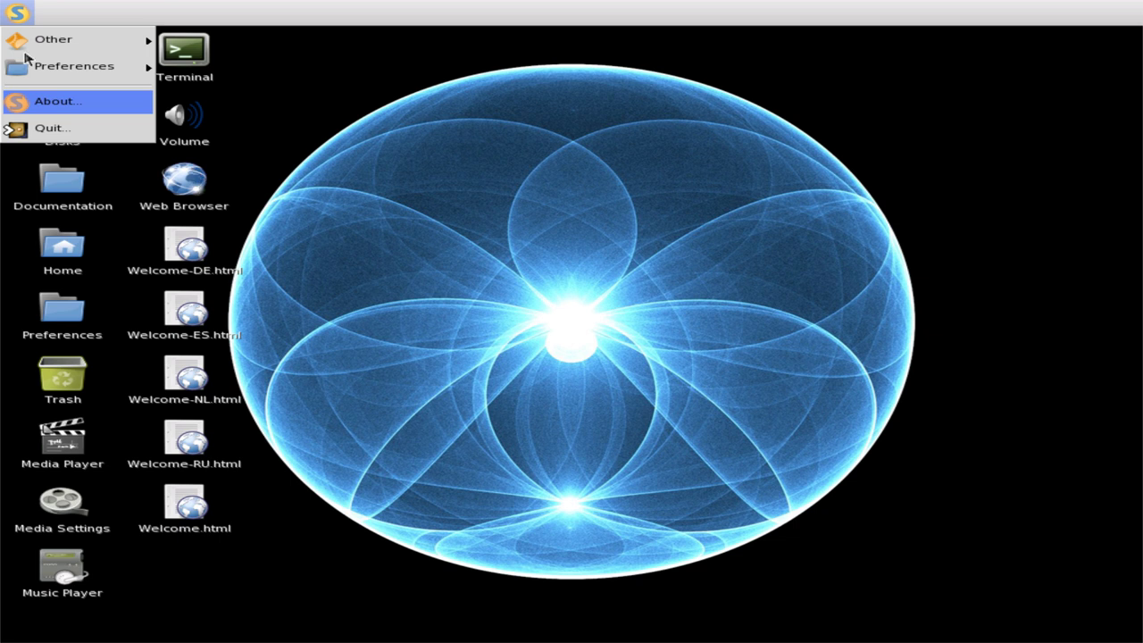
mouse_move(49, 39)
left_click(224, 173)
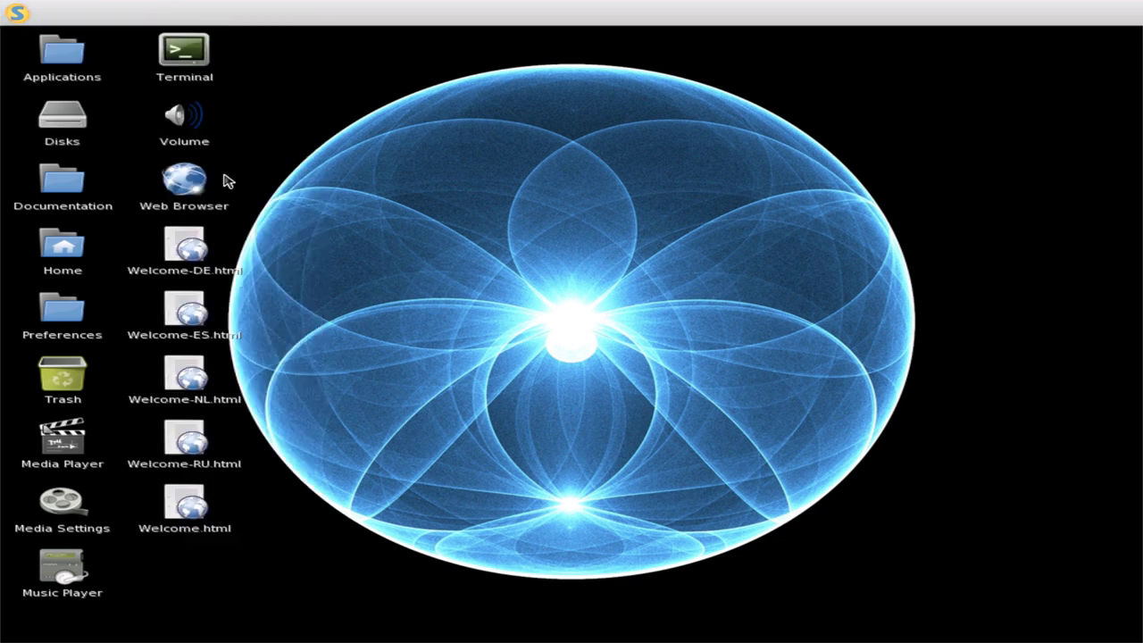
- Launch the Contact address book from S > Other
left_click(10, 13)
mouse_move(43, 52)
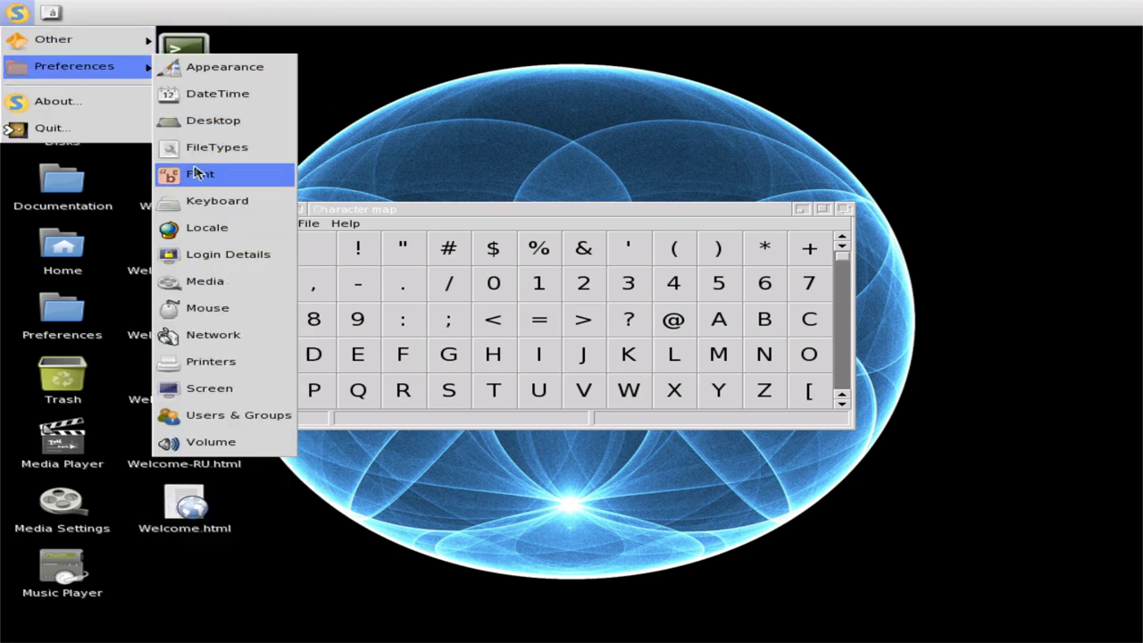
mouse_move(157, 43)
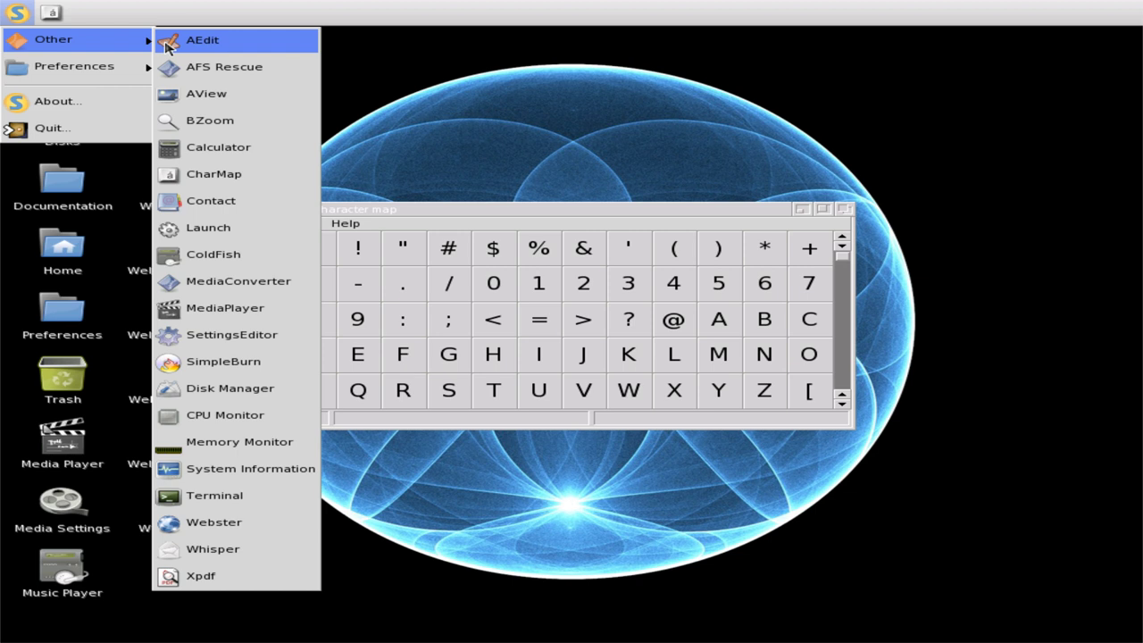
left_click(232, 207)
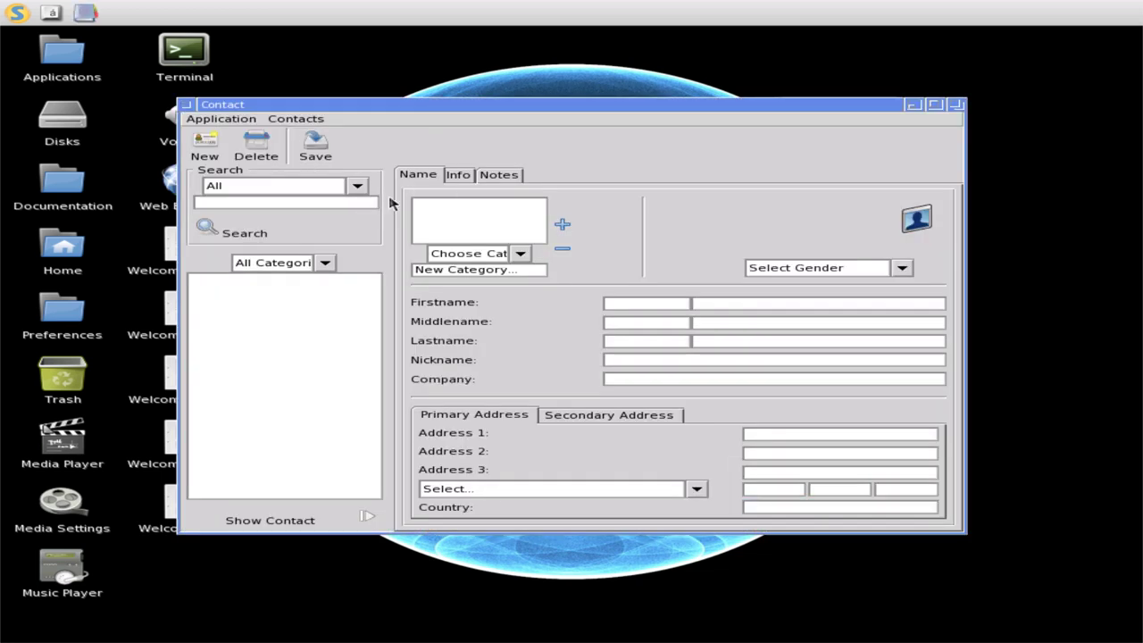
left_click(356, 187)
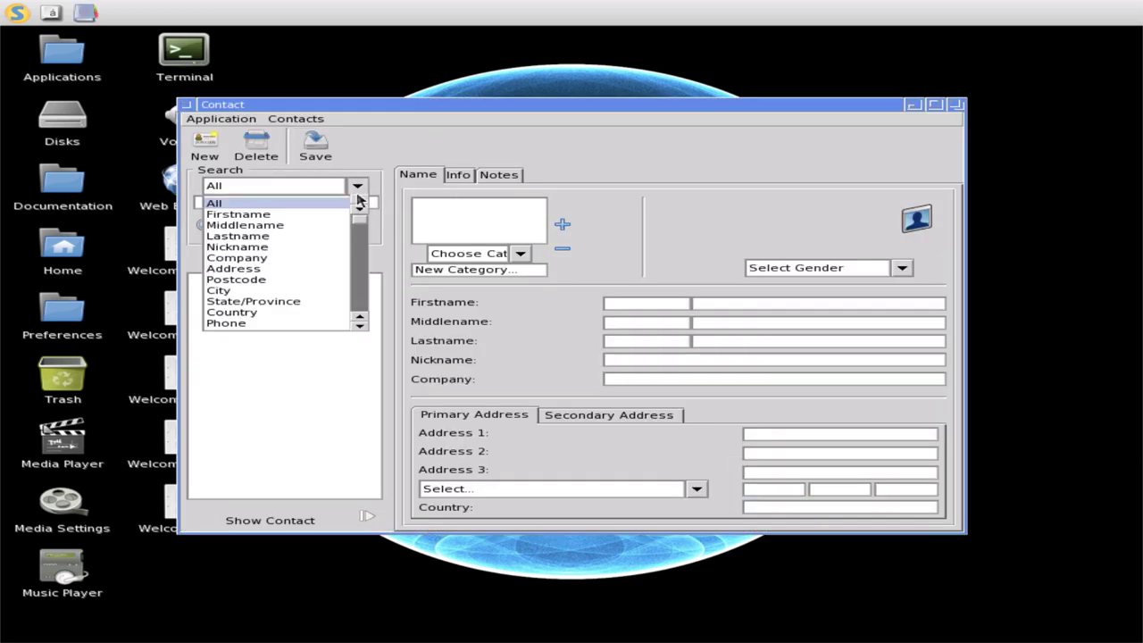
key("Down")
key("Down")
key("Down")
key("Down")
key("Down")
key("Down")
key("Down")
key("Down")
key("Down")
key("Down")
key("Down")
key("Down")
key("Down")
key("Down")
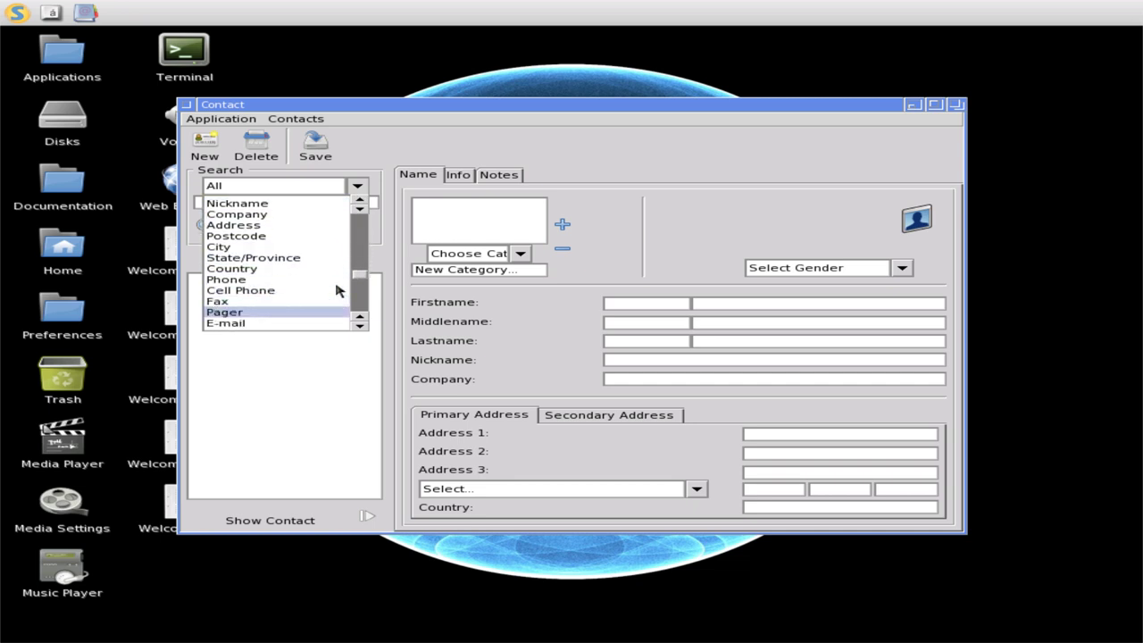
key("Down")
key("Down")
key("Down")
key("Down")
key("Down")
key("Down")
key("Down")
key("Down")
key("Up")
key("Up")
key("Up")
key("Up")
key("Up")
key("Up")
key("Up")
key("Up")
key("Up")
key("Up")
key("Up")
key("Up")
key("Up")
key("Up")
key("Up")
key("Up")
key("Up")
key("Up")
key("Up")
key("Up")
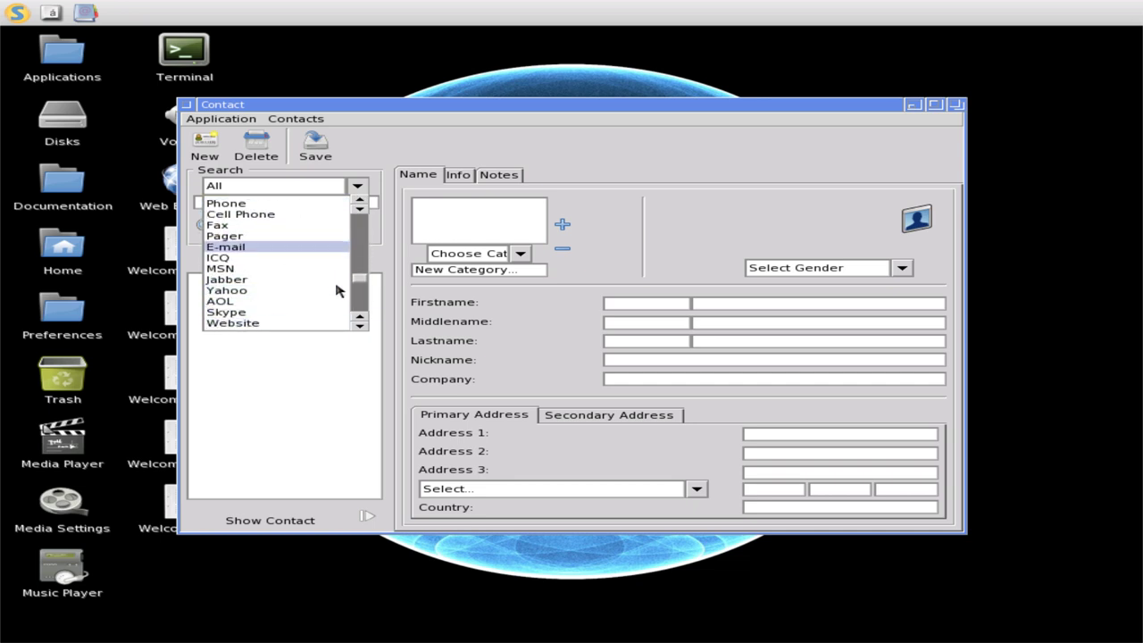
left_click(353, 134)
left_click(290, 119)
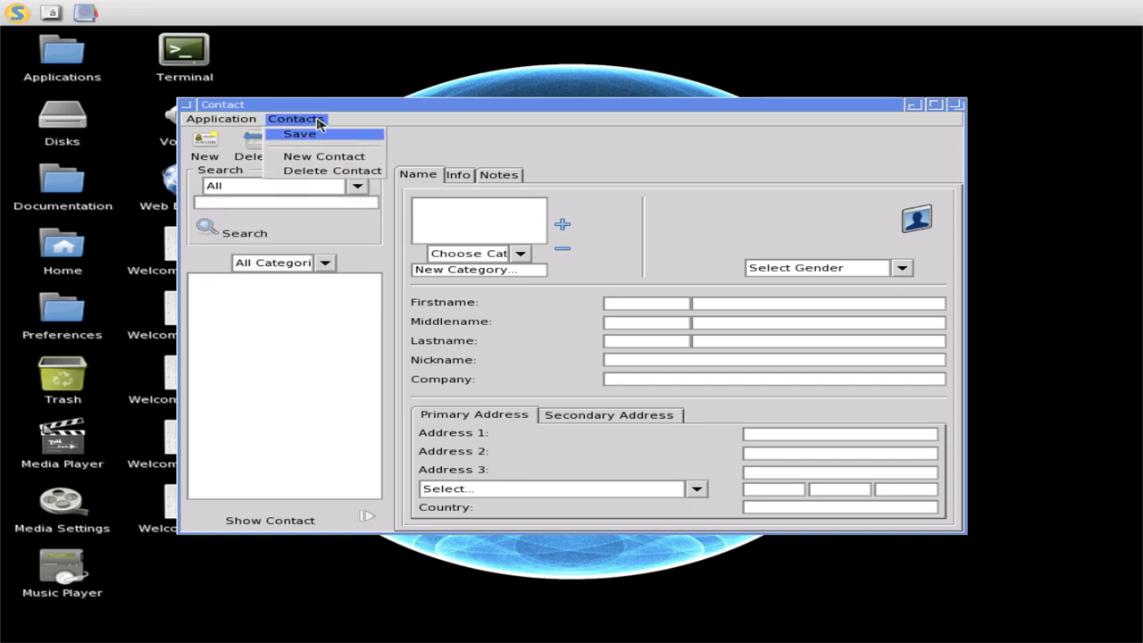
mouse_move(262, 130)
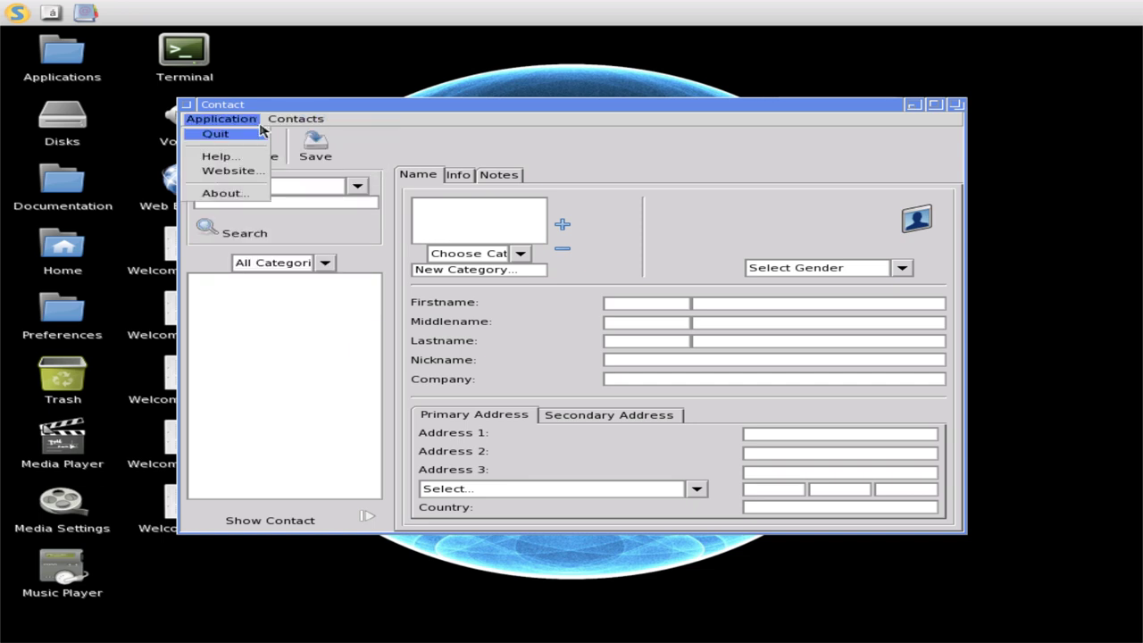
left_click(236, 193)
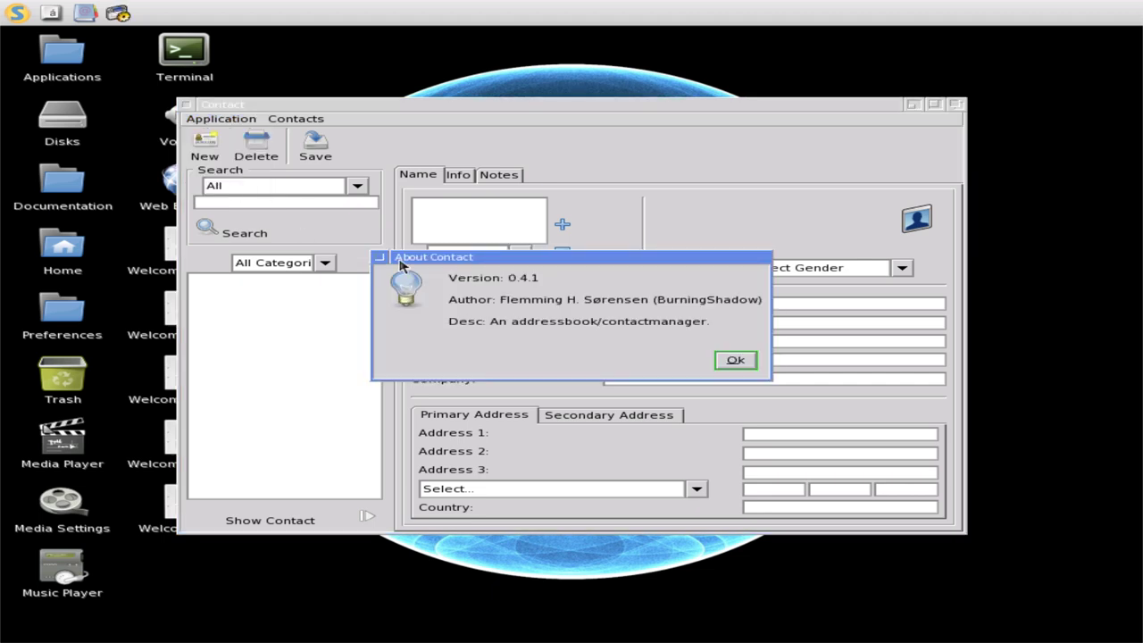
left_click(744, 365)
left_click(459, 174)
left_click(491, 175)
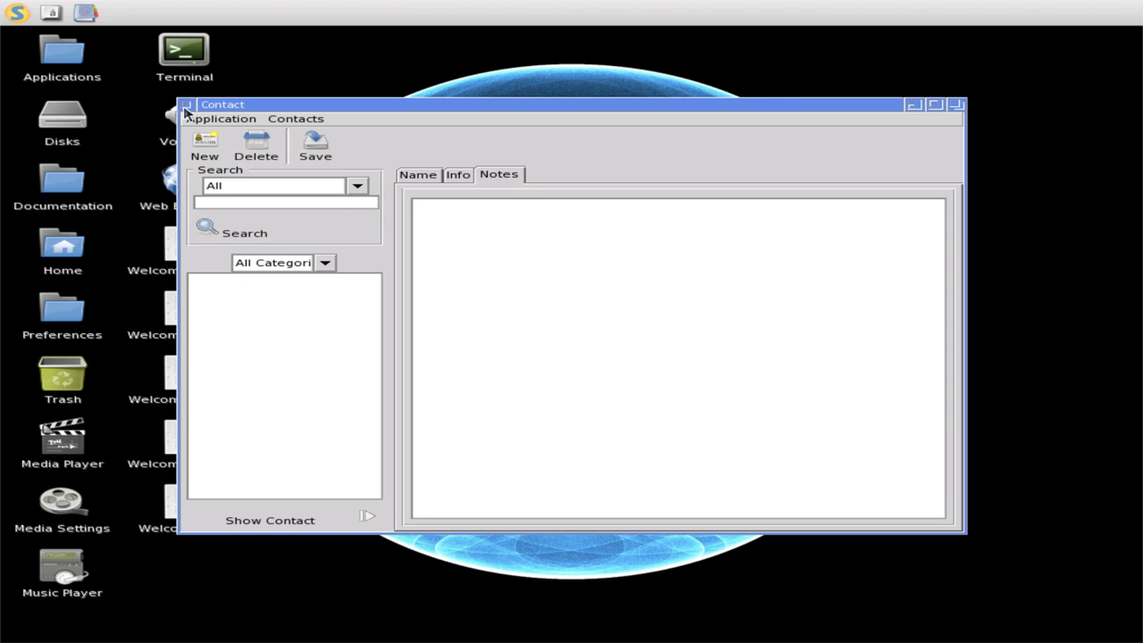
left_click(187, 106)
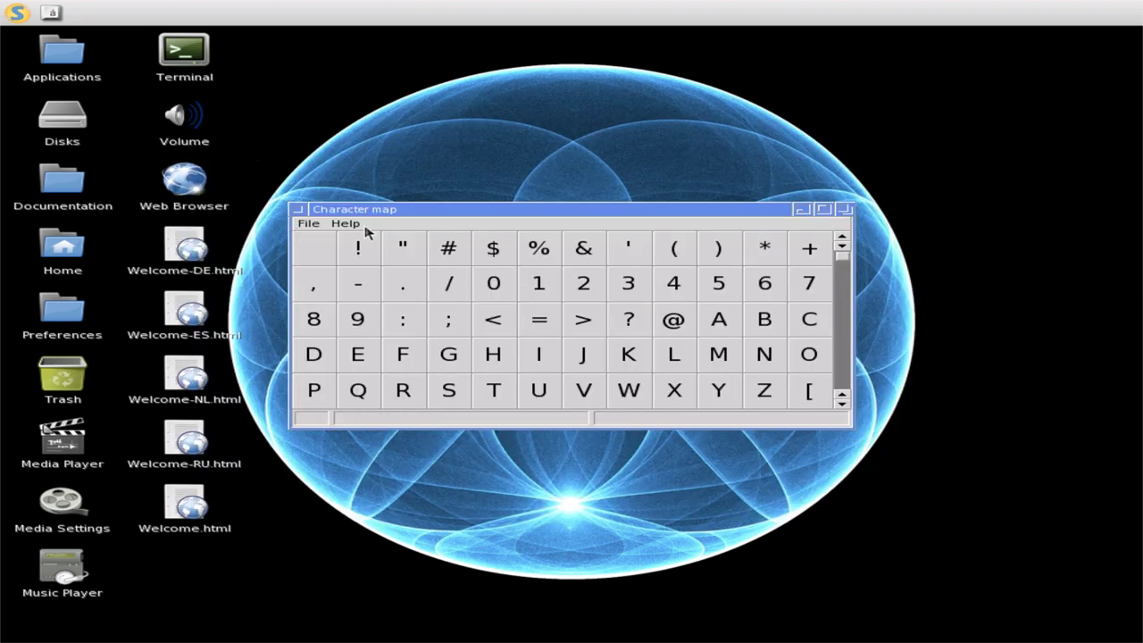
- View CharMap's version information, then close the Character map window
left_click(362, 227)
left_click(359, 253)
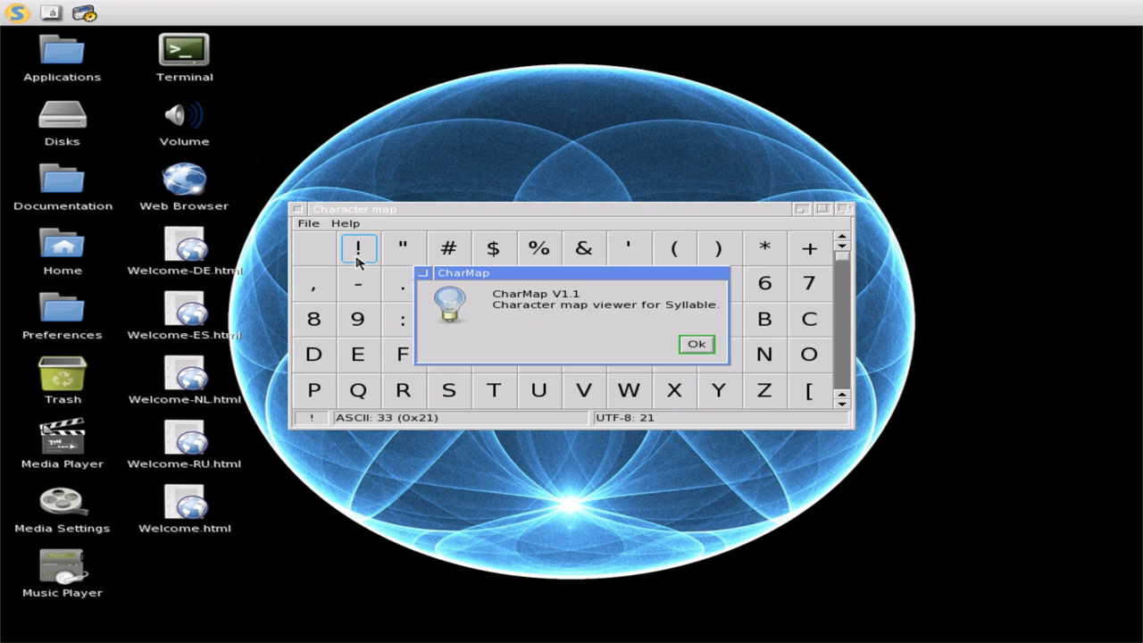
left_click(696, 344)
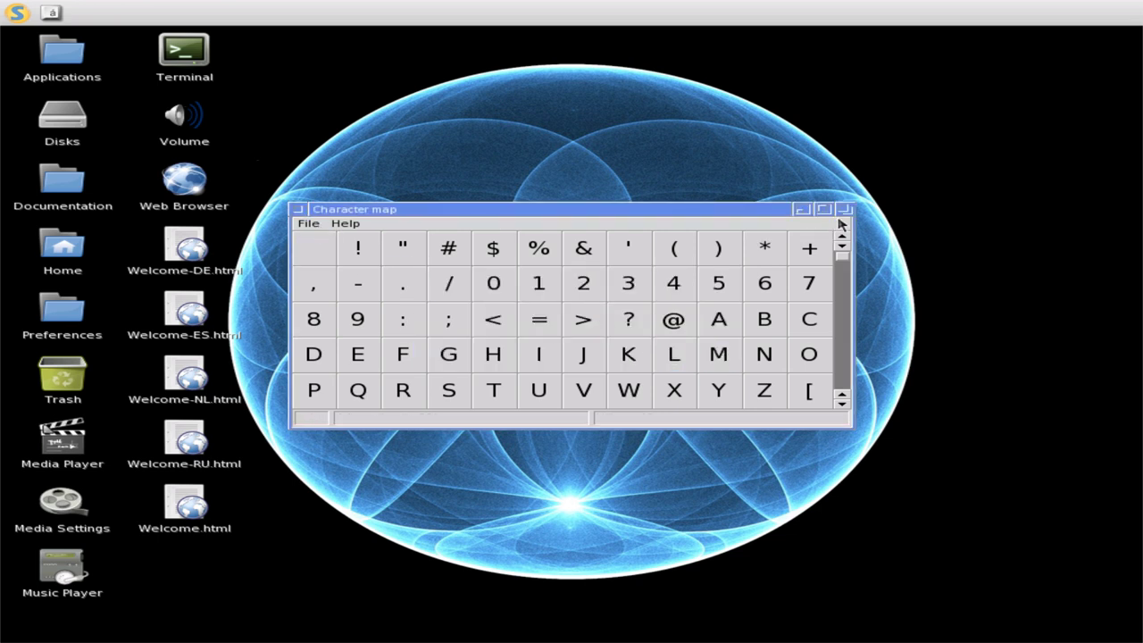
left_click(301, 210)
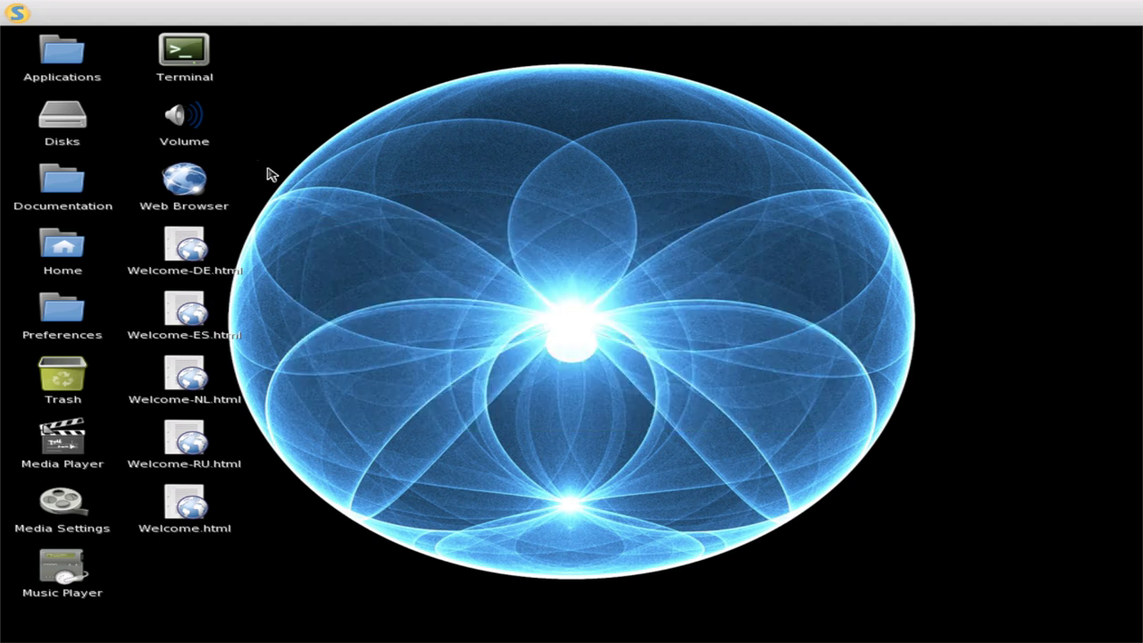
- Open the Launch dialog from the Syllable menu and cancel it without running anything
left_click(16, 10)
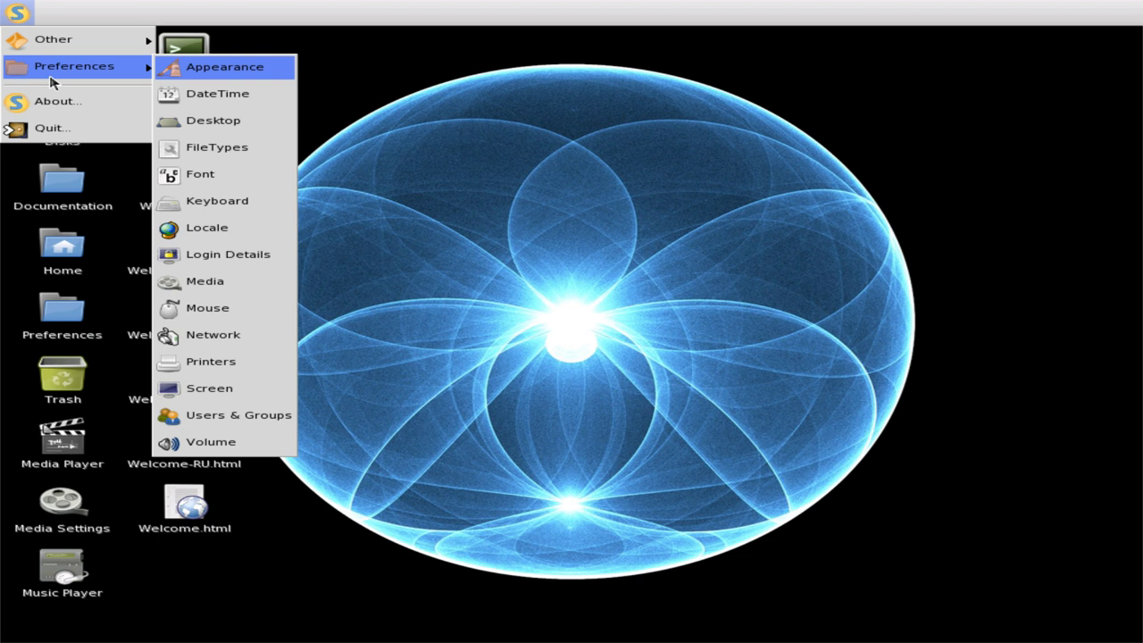
mouse_move(80, 38)
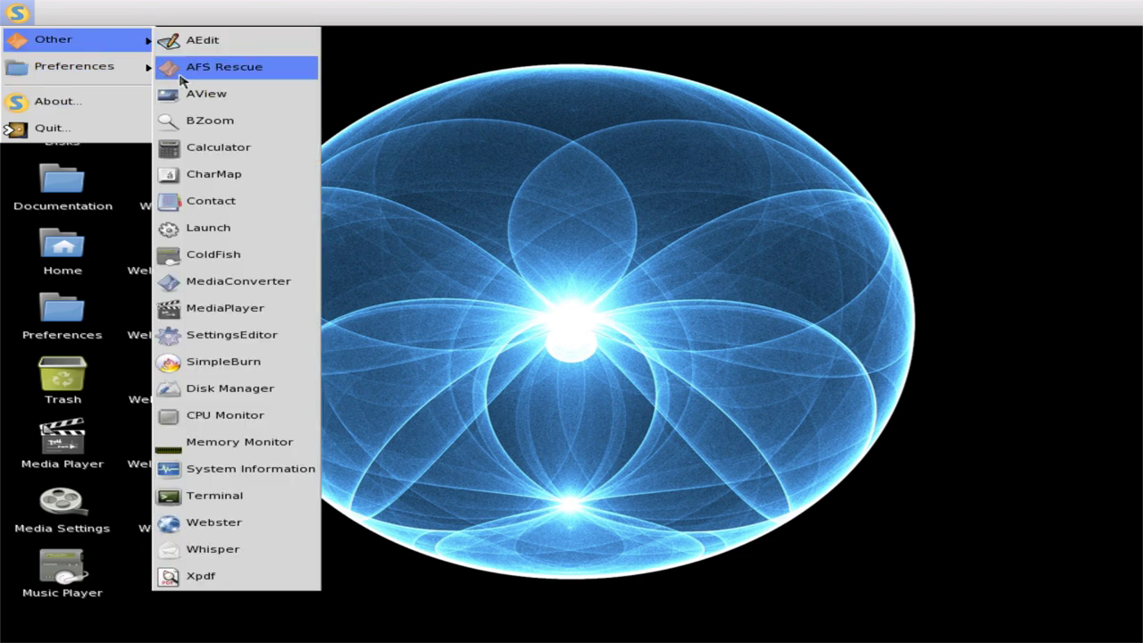
left_click(225, 230)
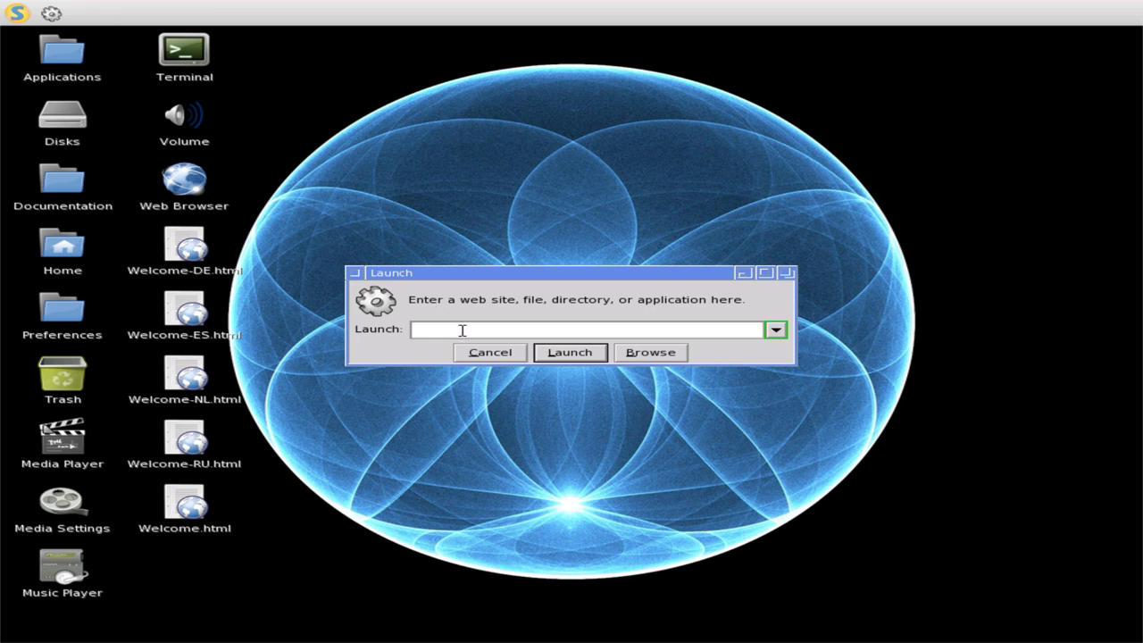
left_click(487, 352)
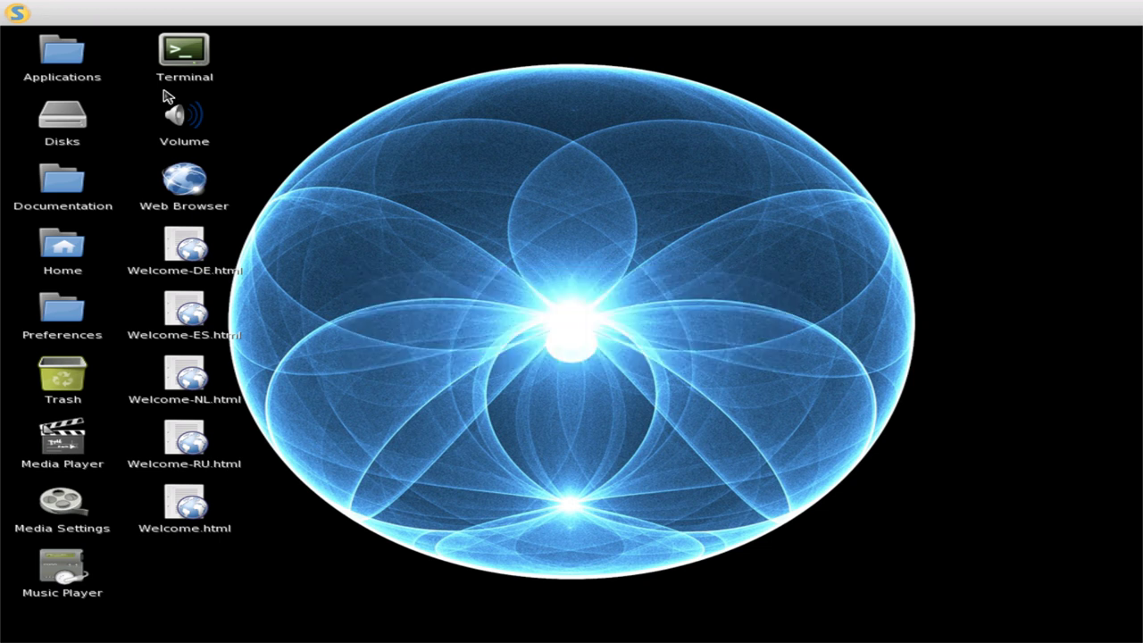
left_click(11, 10)
- Launch ColdFish, MediaConverter and MediaPlayer from the Syllable Other menu
mouse_move(50, 52)
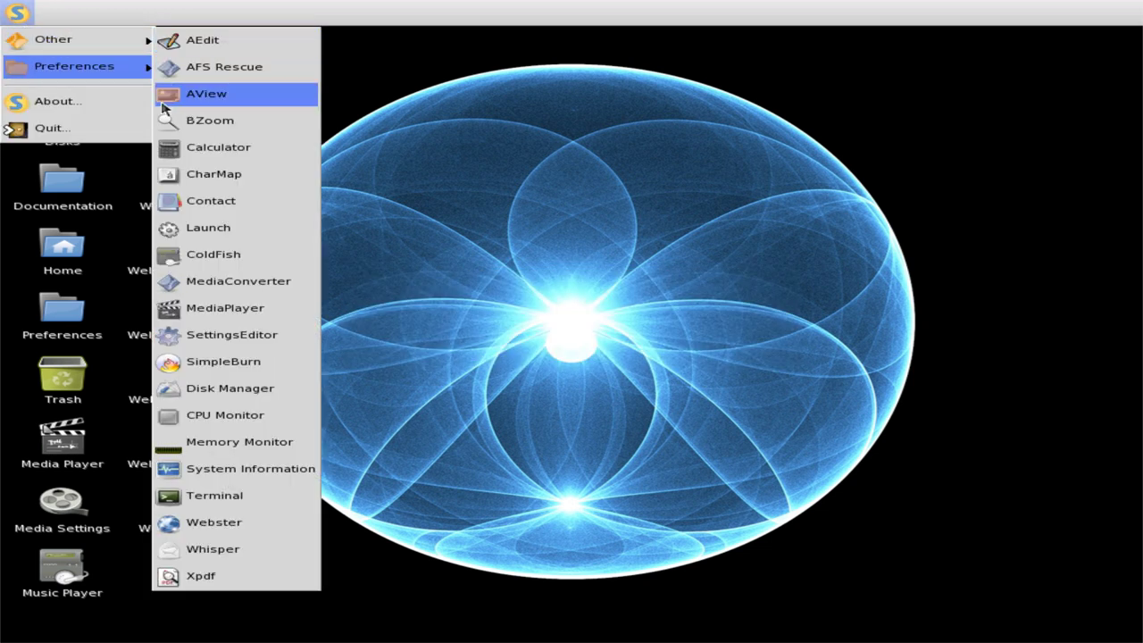
mouse_move(132, 65)
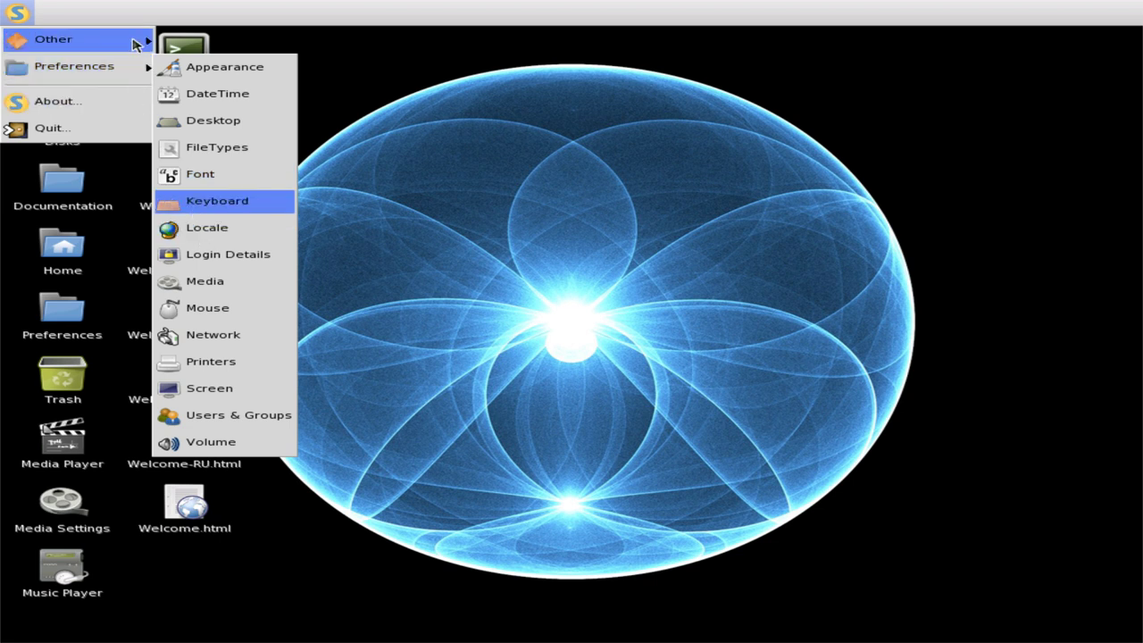
mouse_move(140, 39)
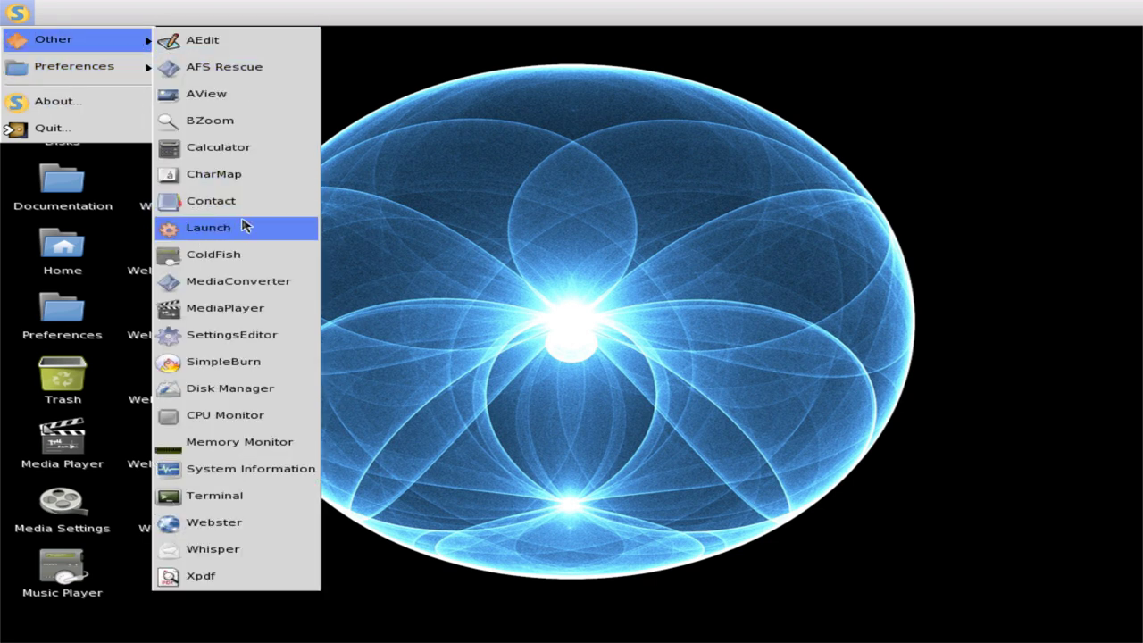
left_click(279, 254)
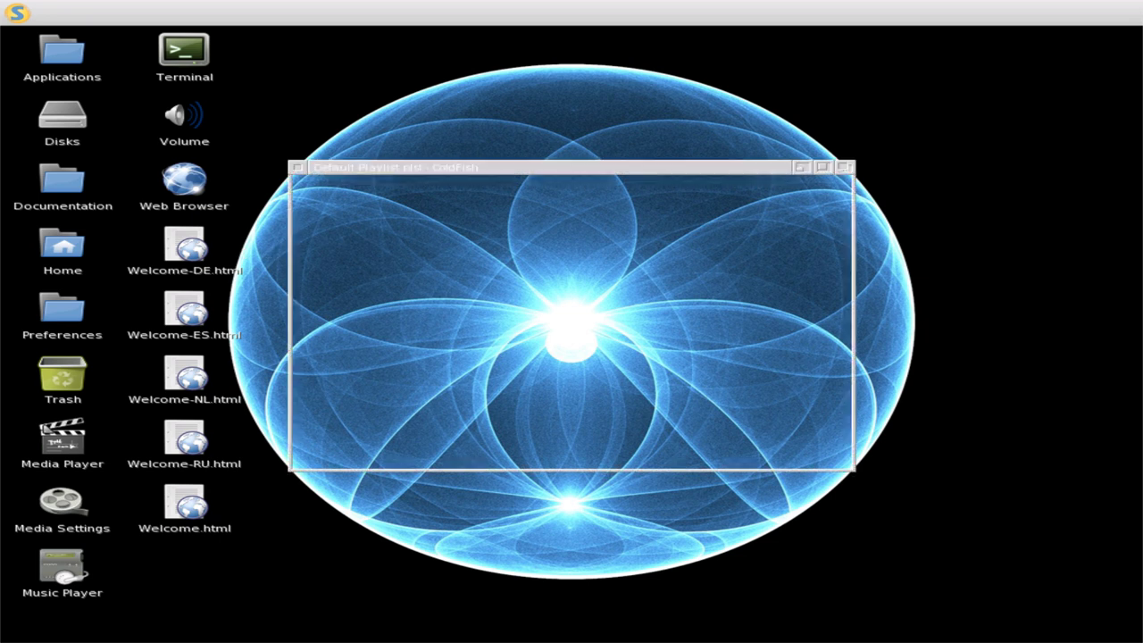
left_click(15, 12)
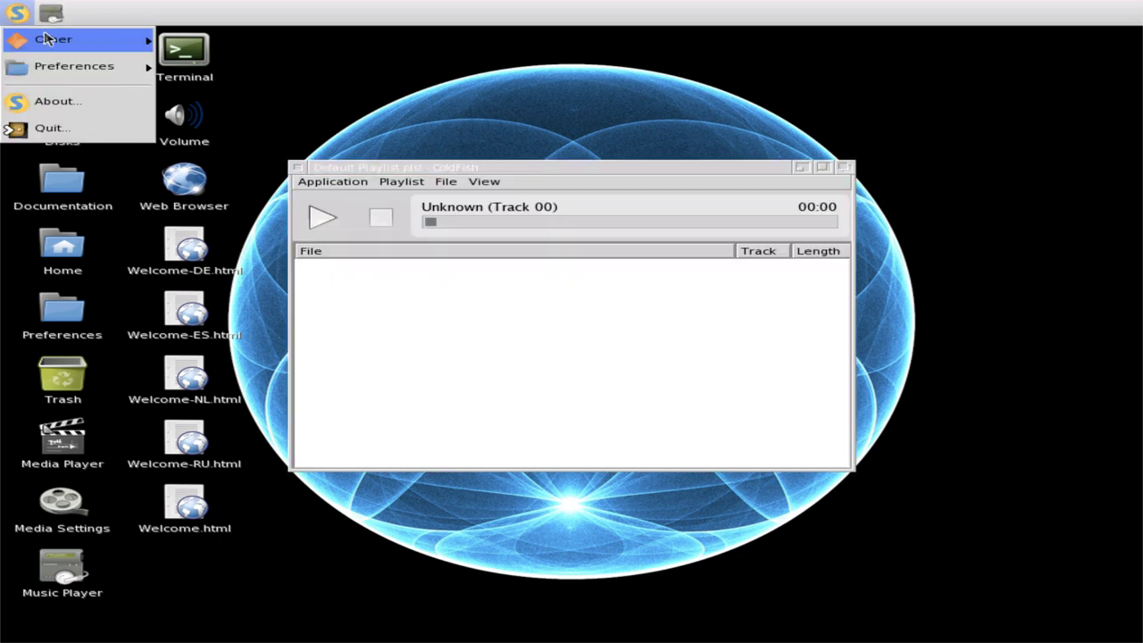
mouse_move(123, 68)
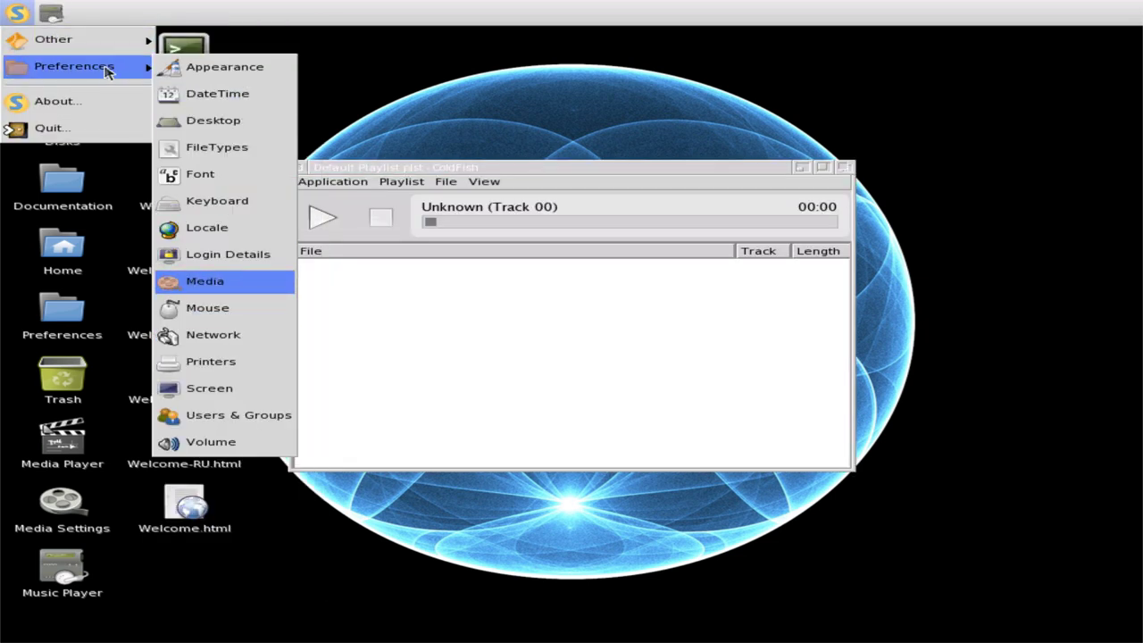
mouse_move(110, 43)
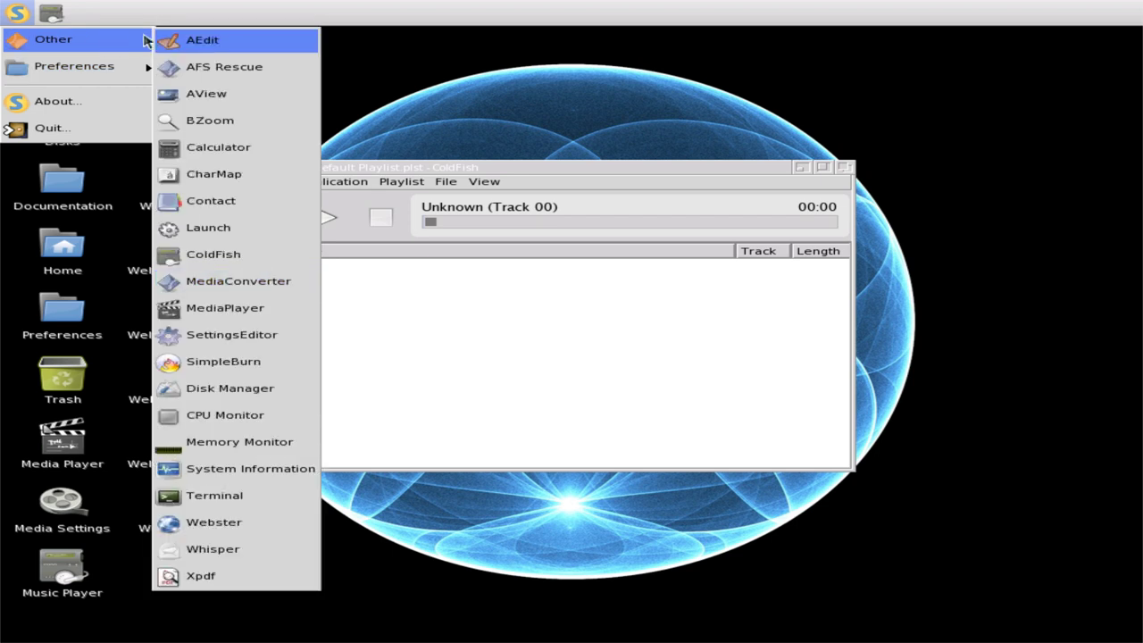
left_click(234, 279)
left_click(17, 10)
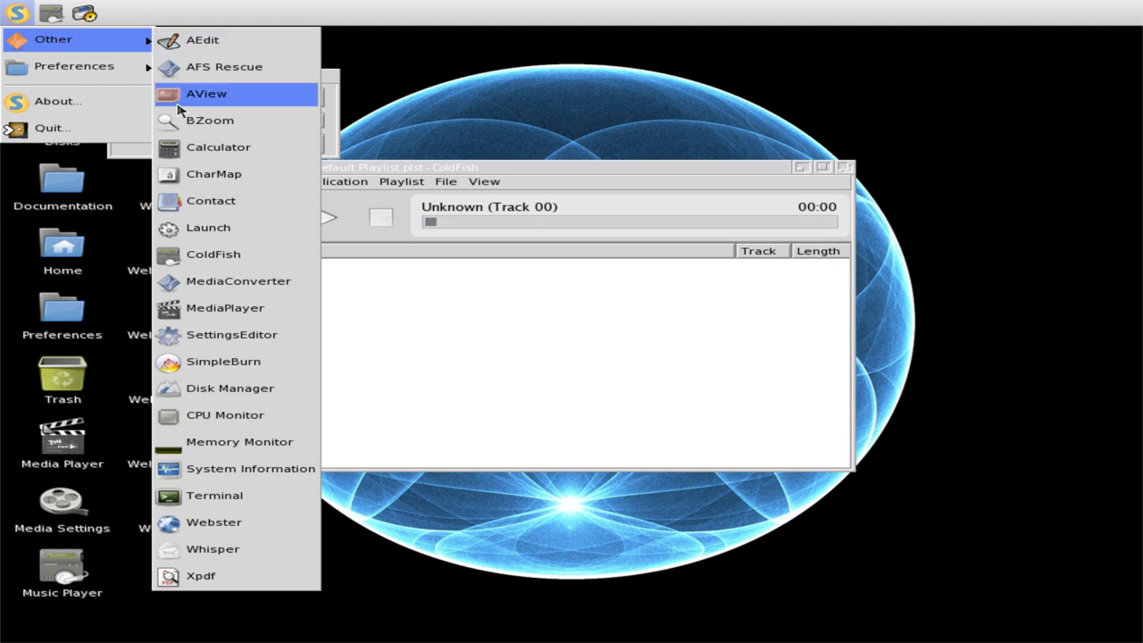
left_click(224, 308)
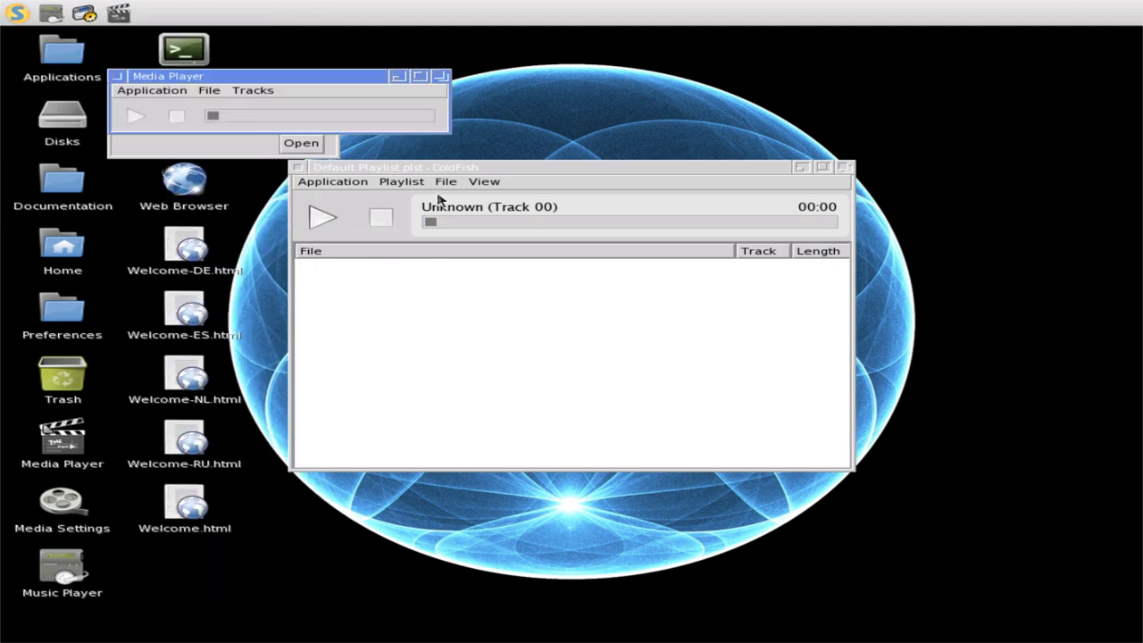
- Switch ColdFish's view between Blursk Oscilloscope and Flower, ending on Oscilloscope
left_click(462, 184)
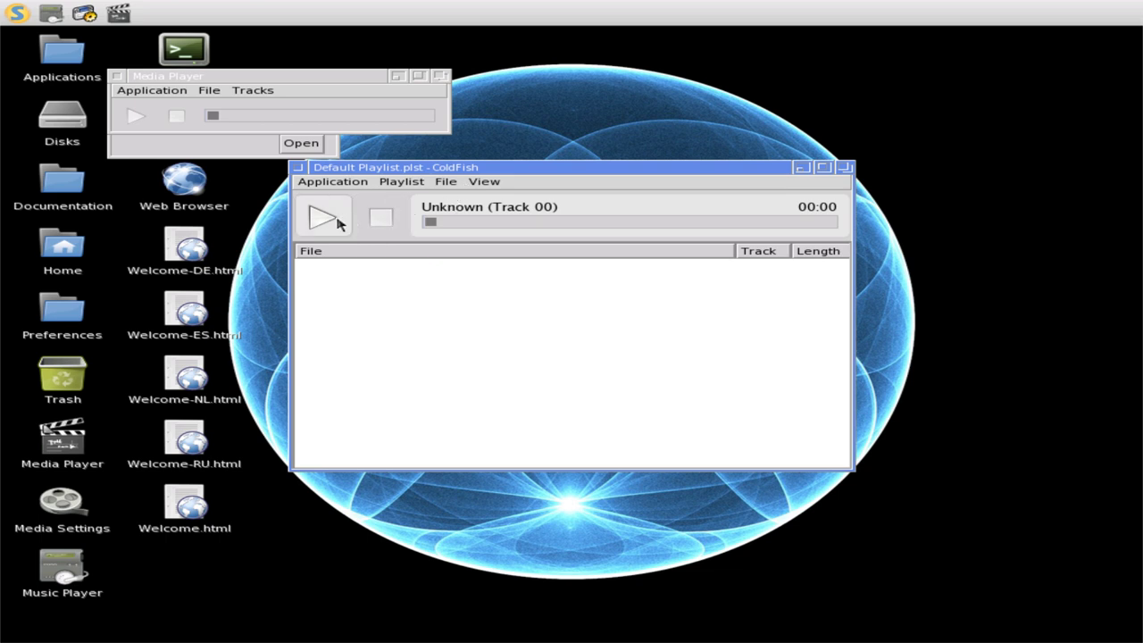
left_click(483, 185)
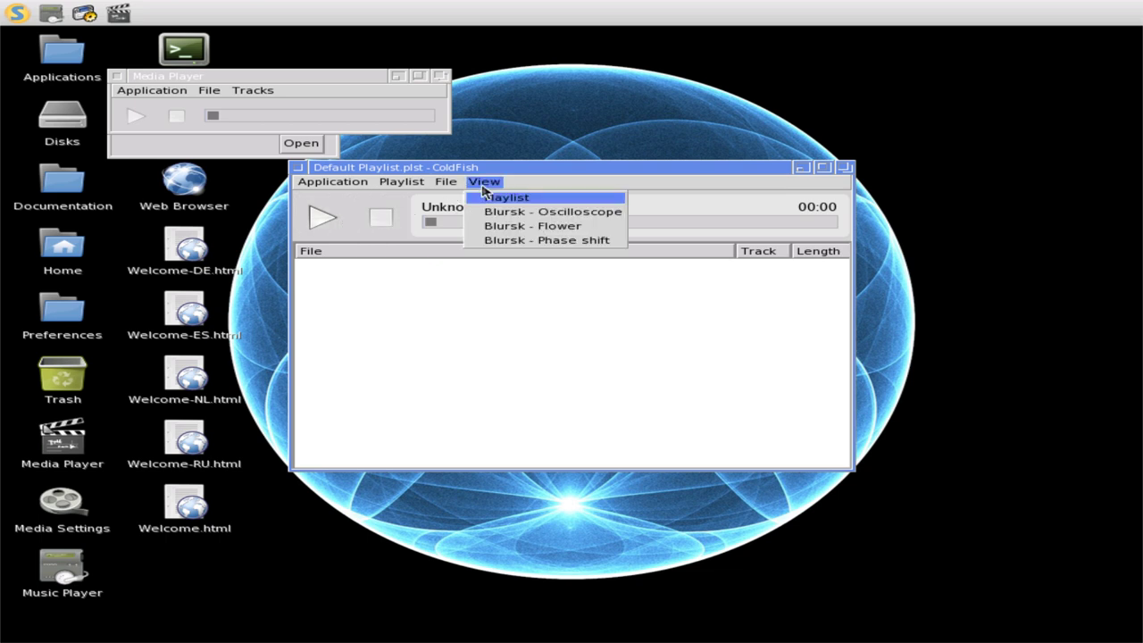
left_click(498, 213)
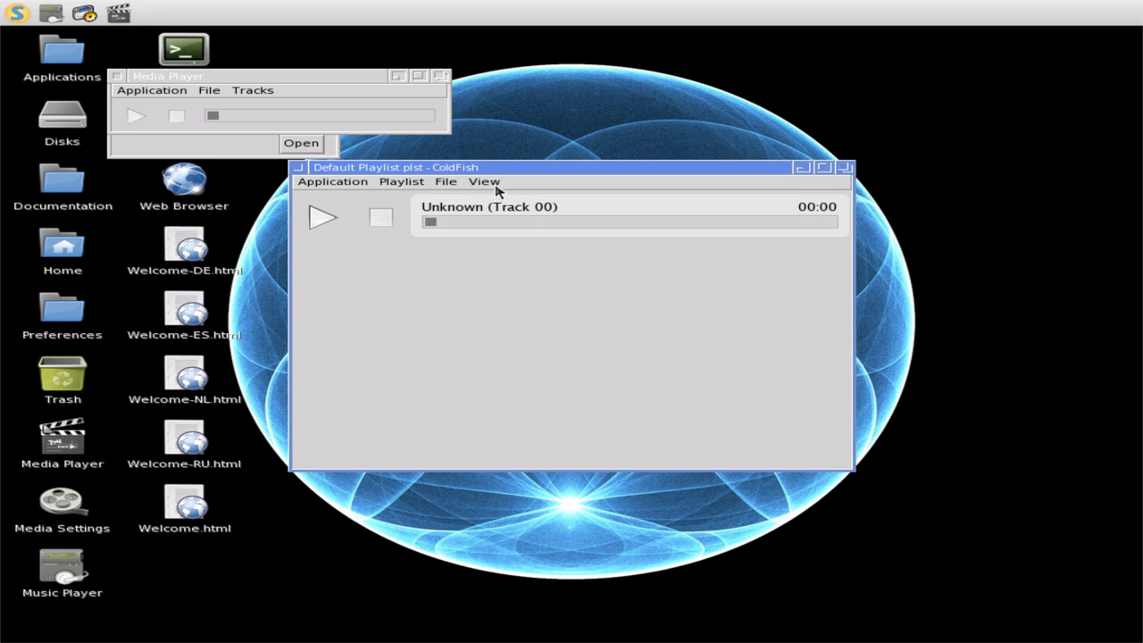
left_click(496, 188)
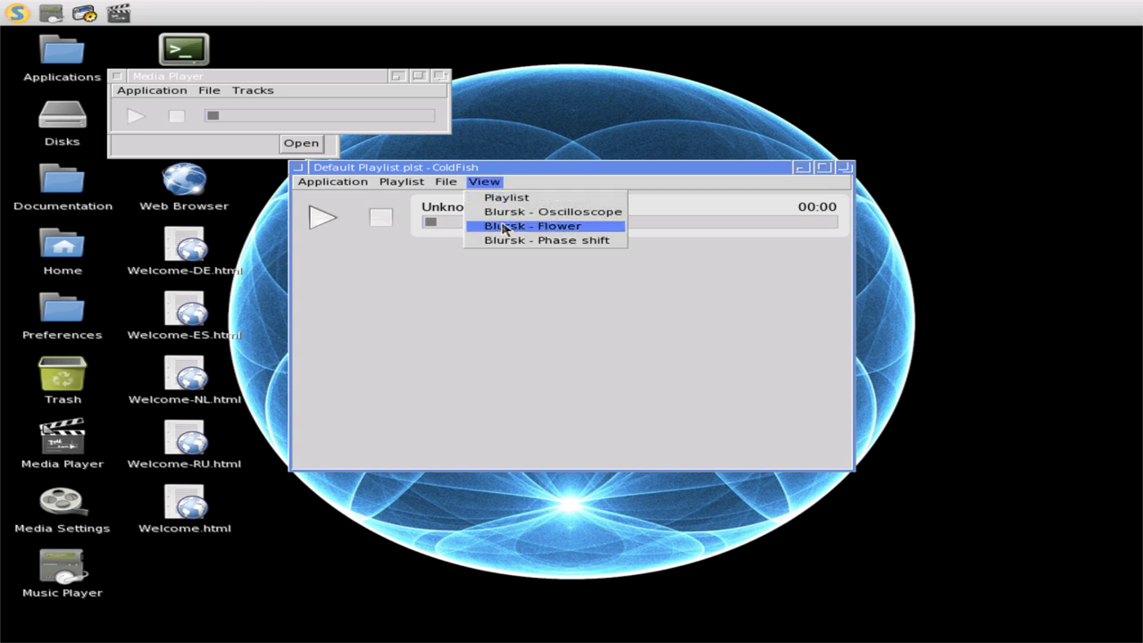
left_click(505, 227)
left_click(493, 183)
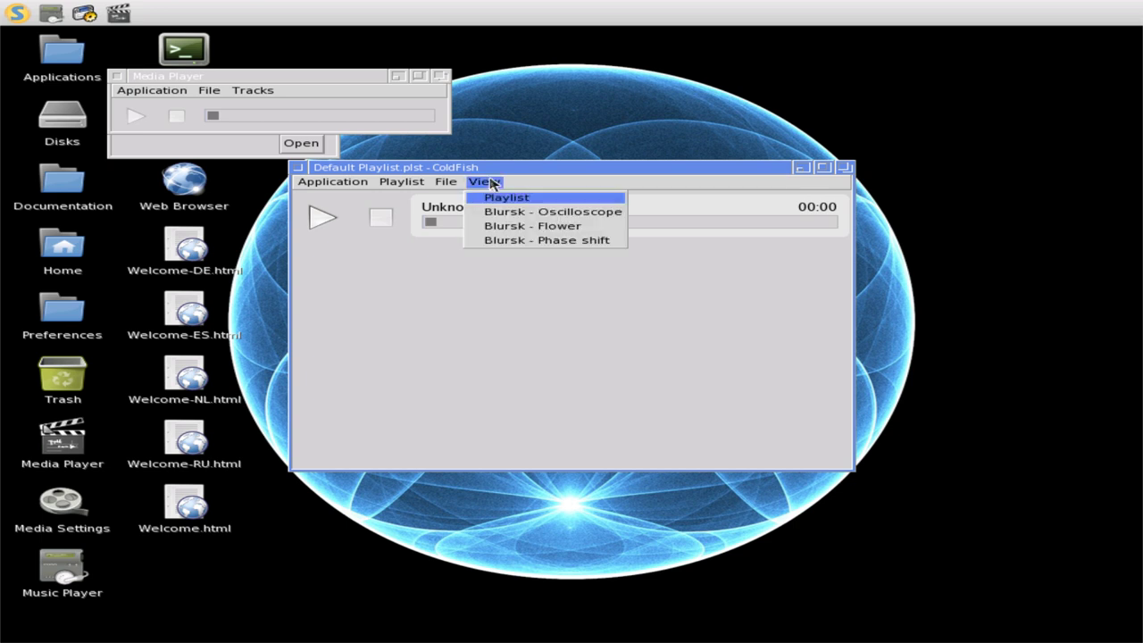
left_click(499, 225)
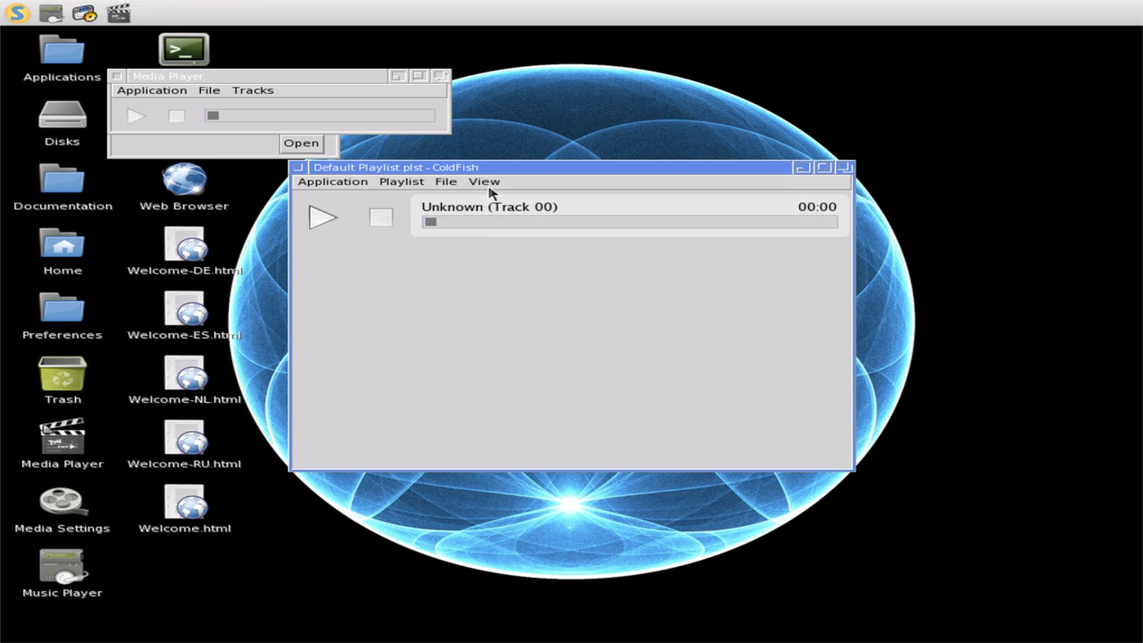
left_click(489, 185)
left_click(493, 213)
left_click(452, 184)
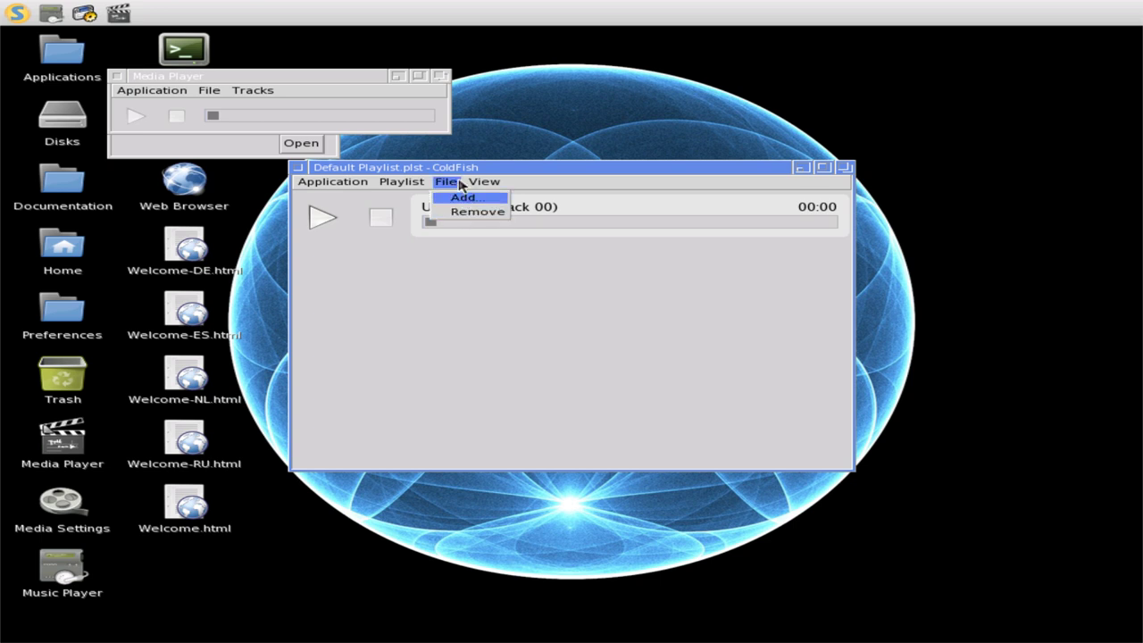
- Open ColdFish's Select Playlist dialog, then close it
left_click(394, 182)
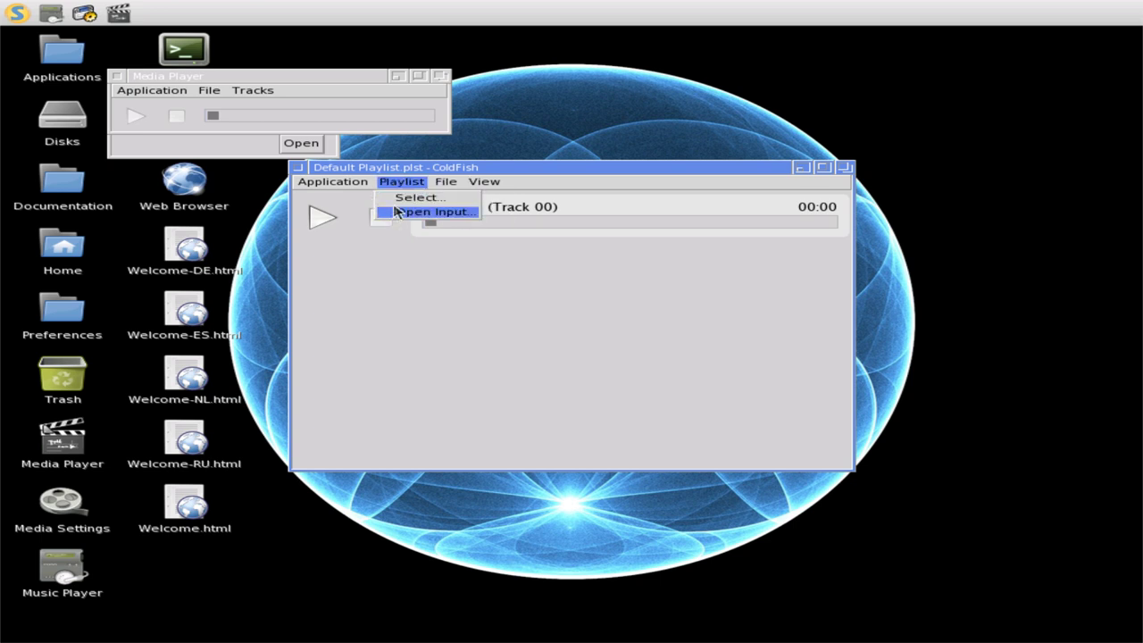
left_click(398, 200)
type("o")
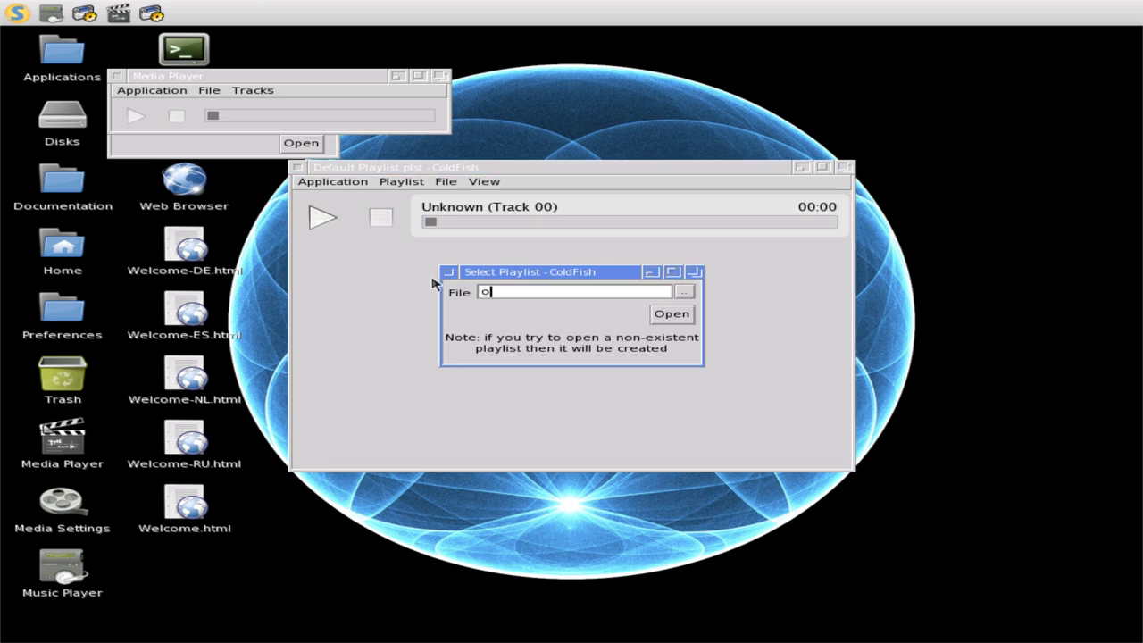
left_click(450, 273)
- Try Playlist > Open Input with no file, dismiss the unsupported-file error, and close the dialog
left_click(401, 183)
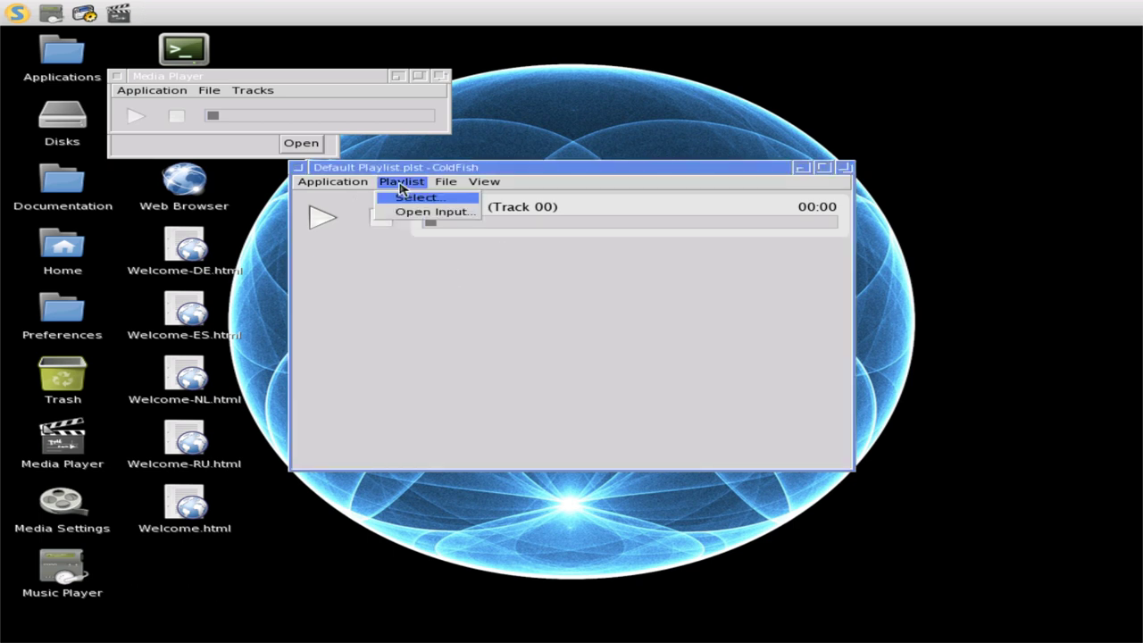
left_click(419, 214)
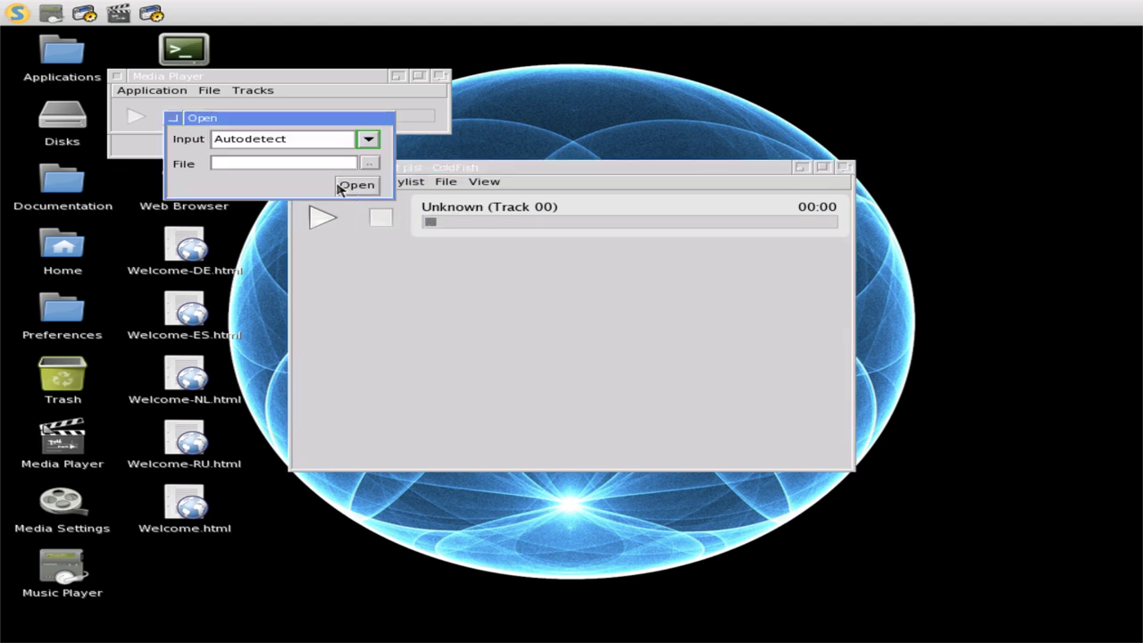
left_click(356, 186)
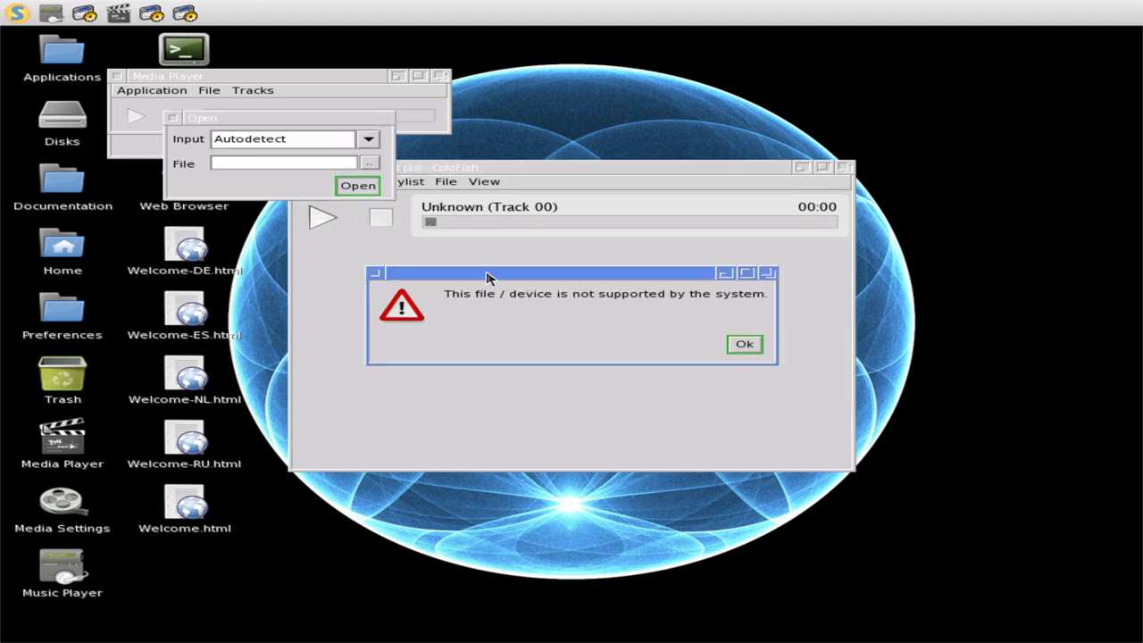
left_click(377, 273)
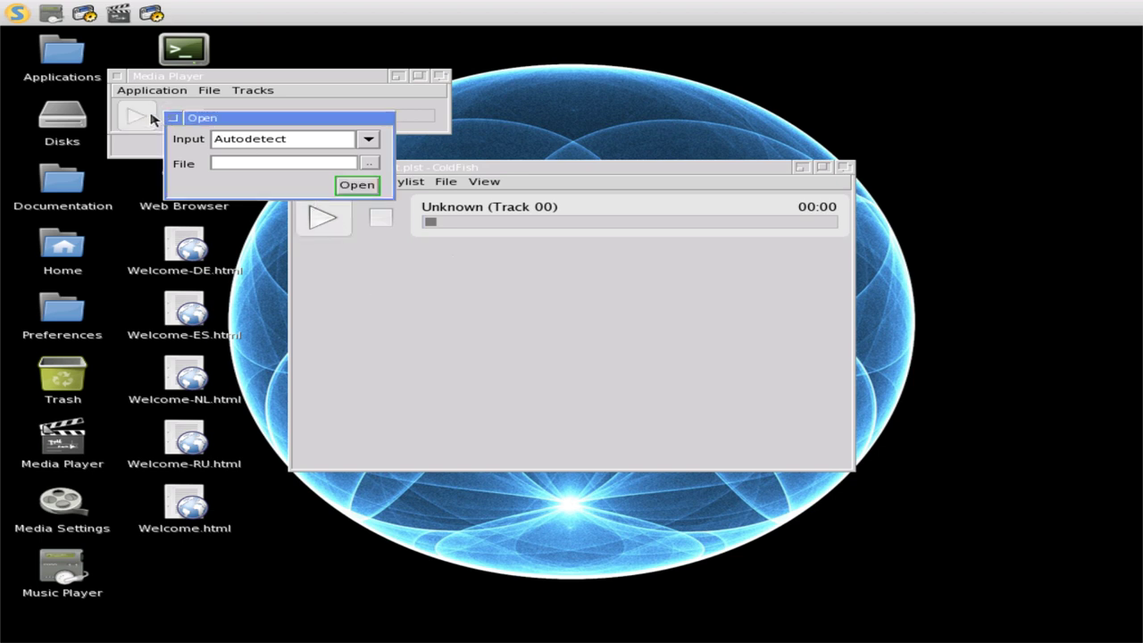
left_click(163, 118)
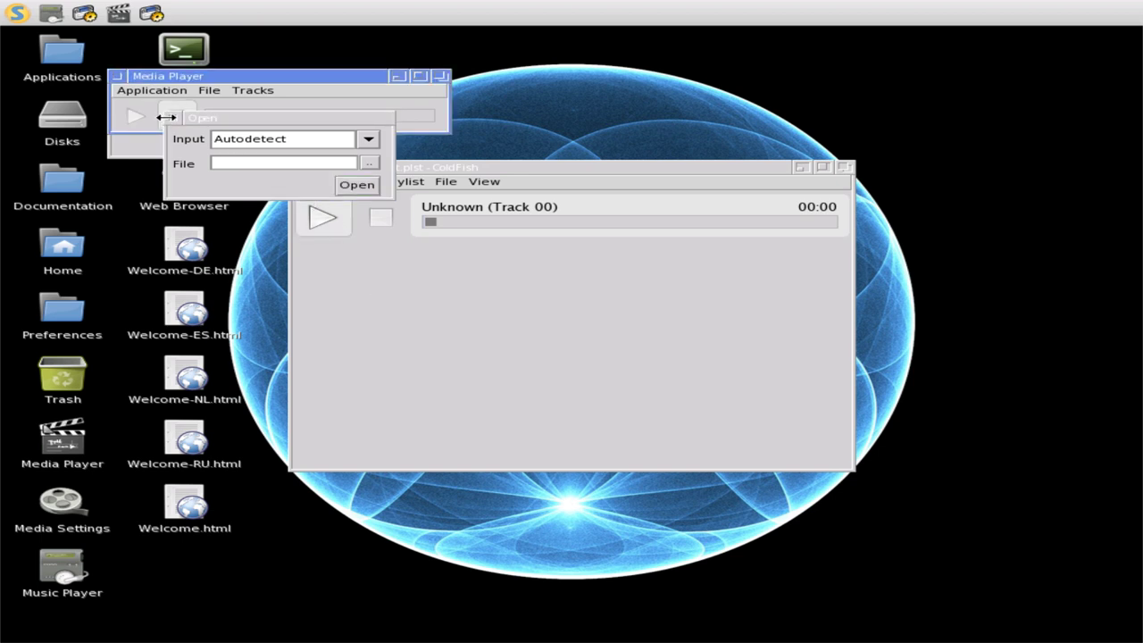
left_click(173, 118)
- View the About ColdFish box (V1.2.3), then quit ColdFish
left_click(333, 181)
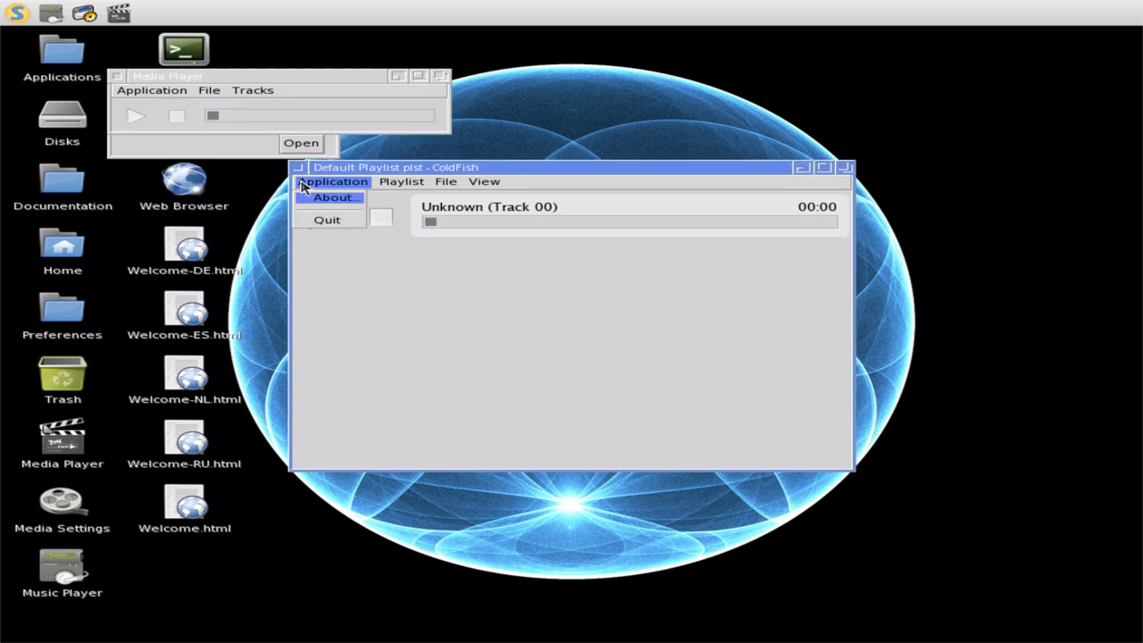
left_click(323, 204)
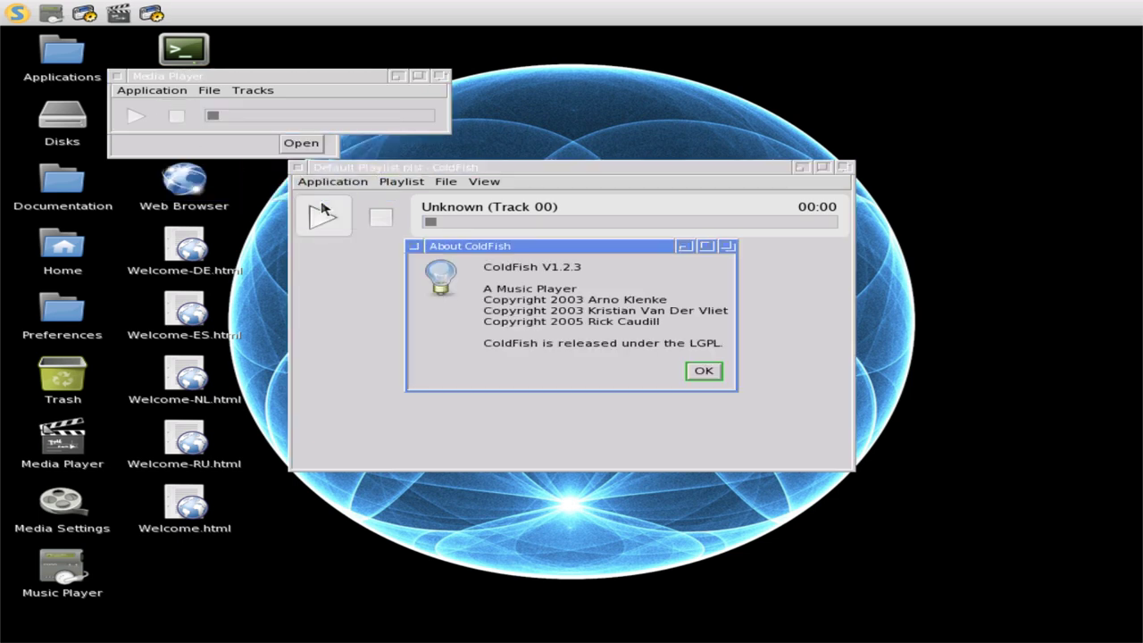
left_click(704, 371)
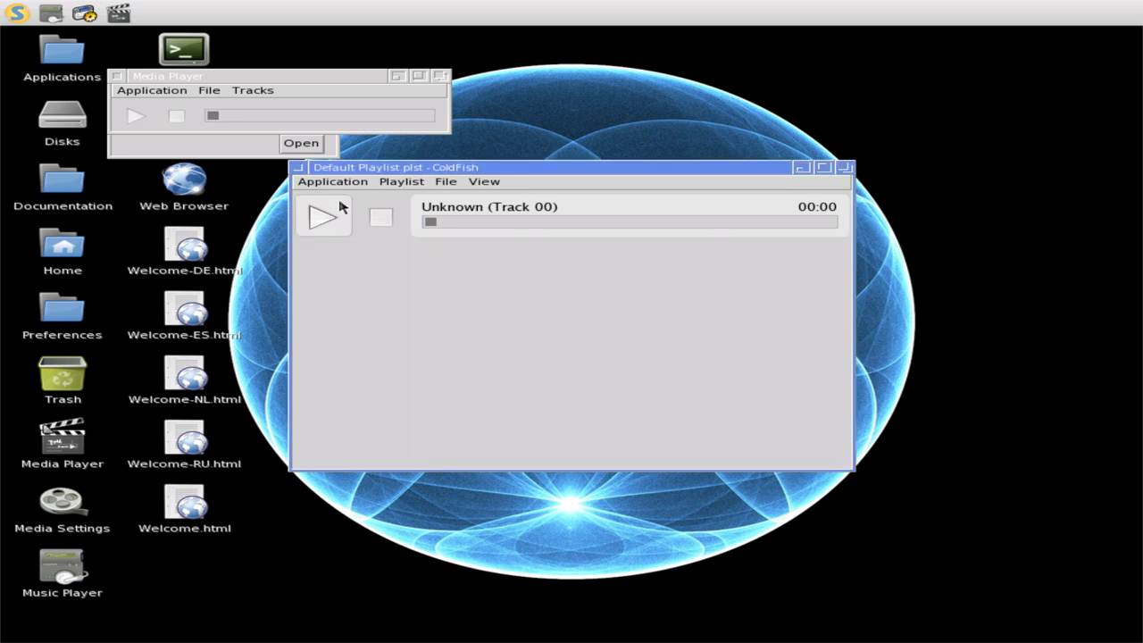
left_click(314, 182)
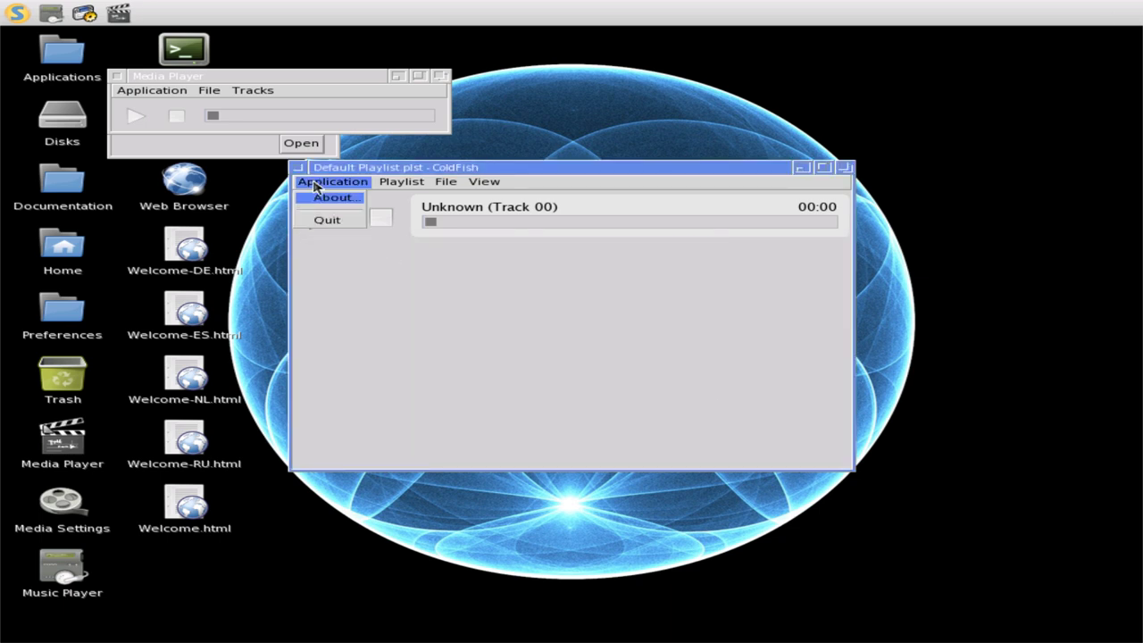
left_click(332, 224)
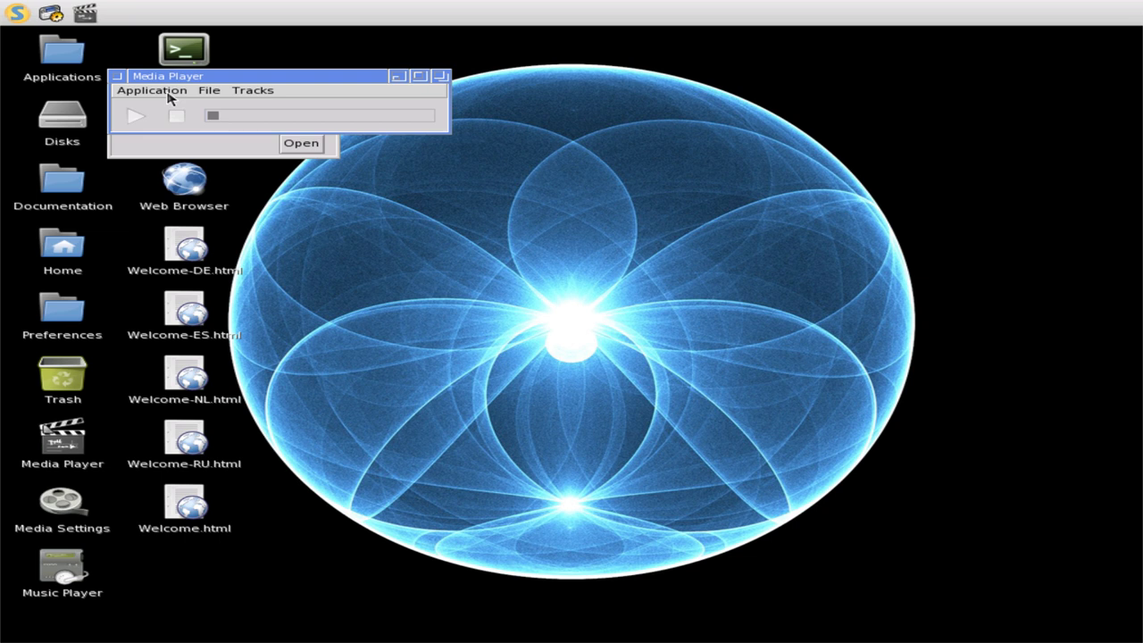
- Close Media Player, try an input in Media Converter, and dismiss the unsupported-file error
left_click(116, 80)
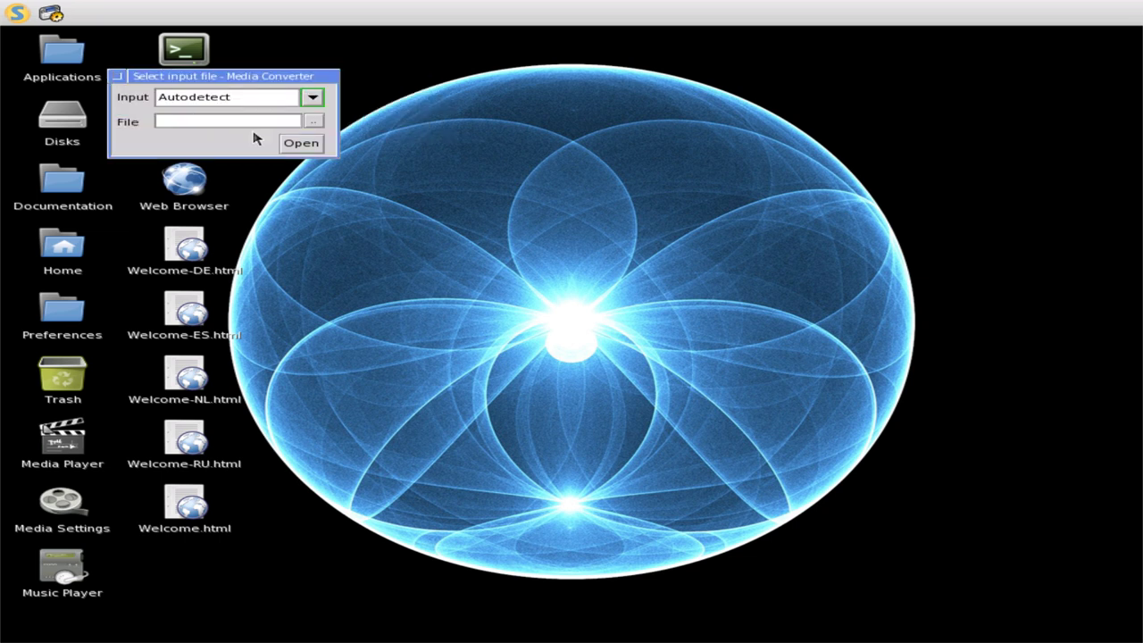
left_click(304, 144)
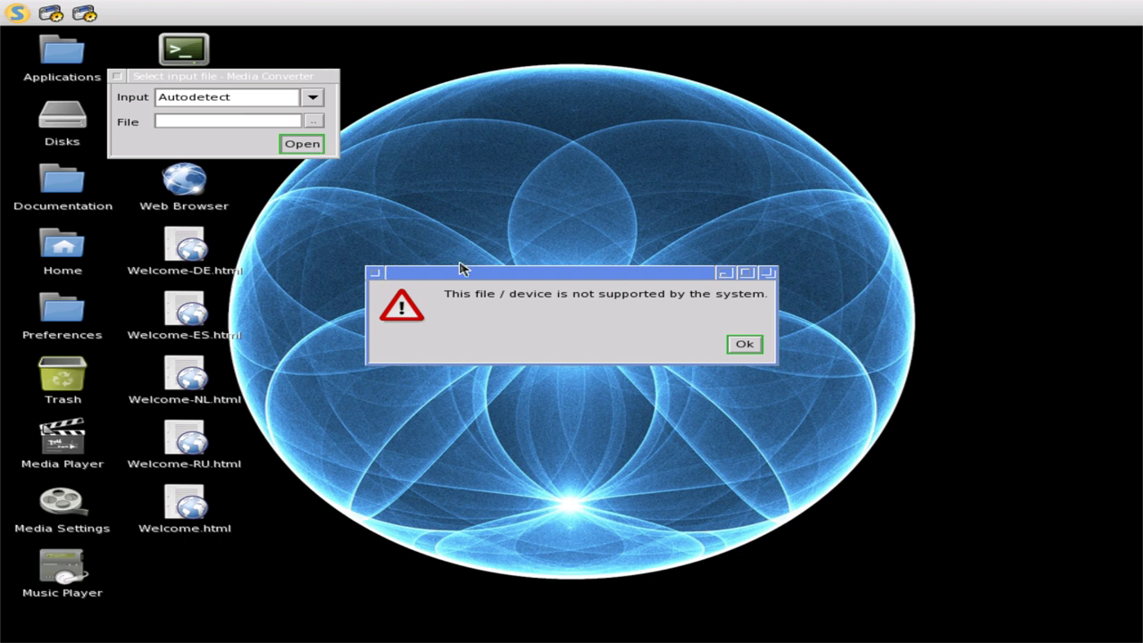
left_click(377, 275)
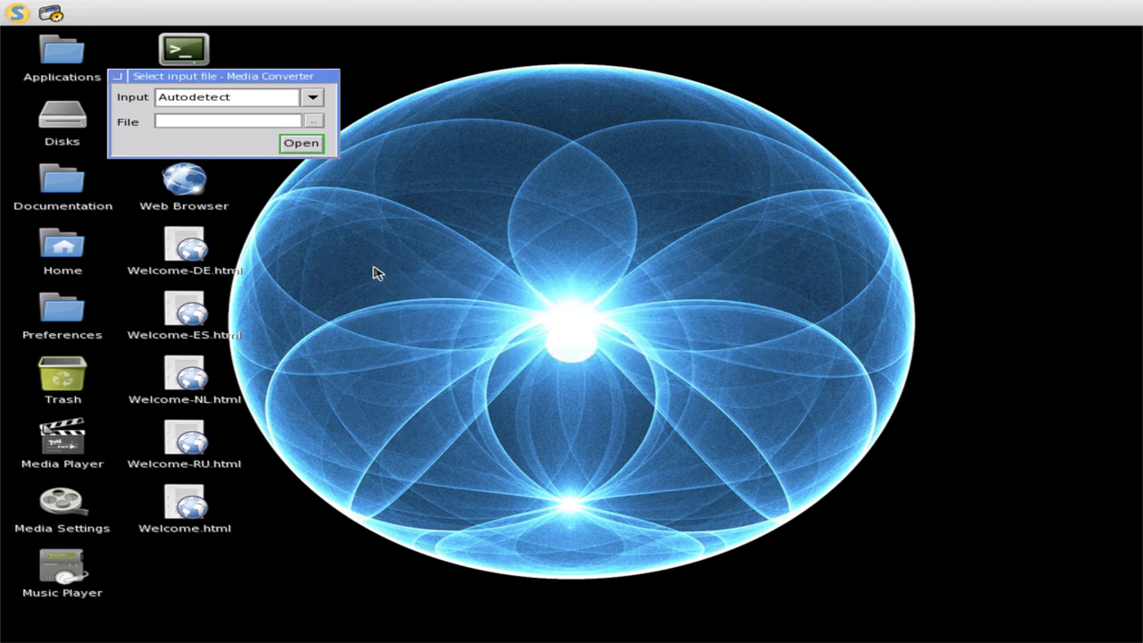
left_click(115, 76)
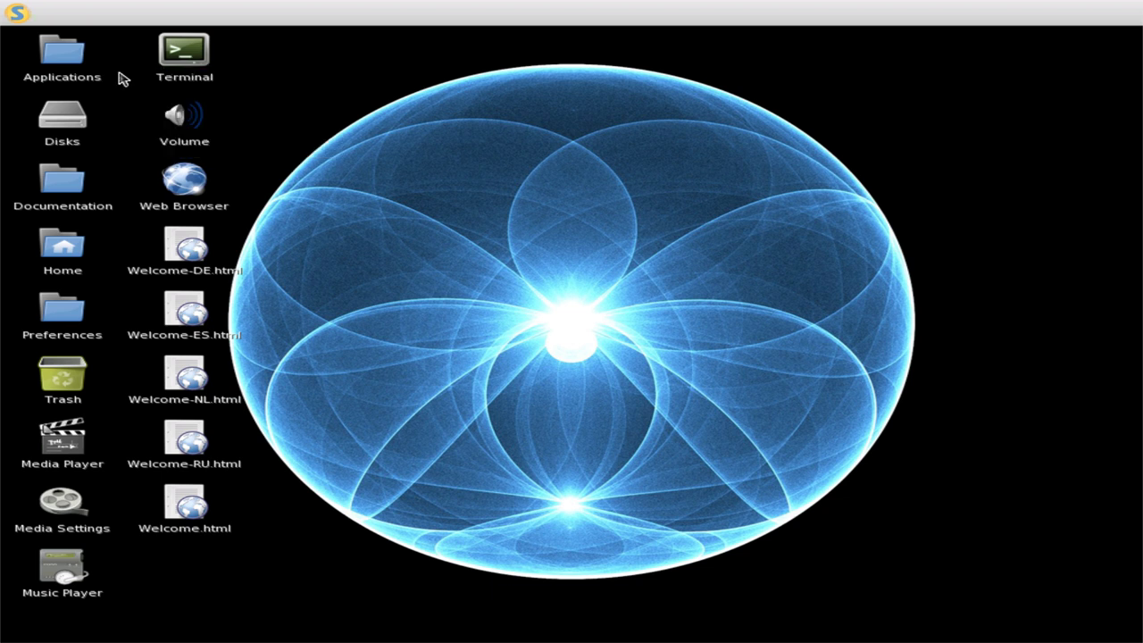
- Launch SettingsEditor from S > Other, close it, and reopen the S > Other menu
left_click(16, 12)
mouse_move(55, 43)
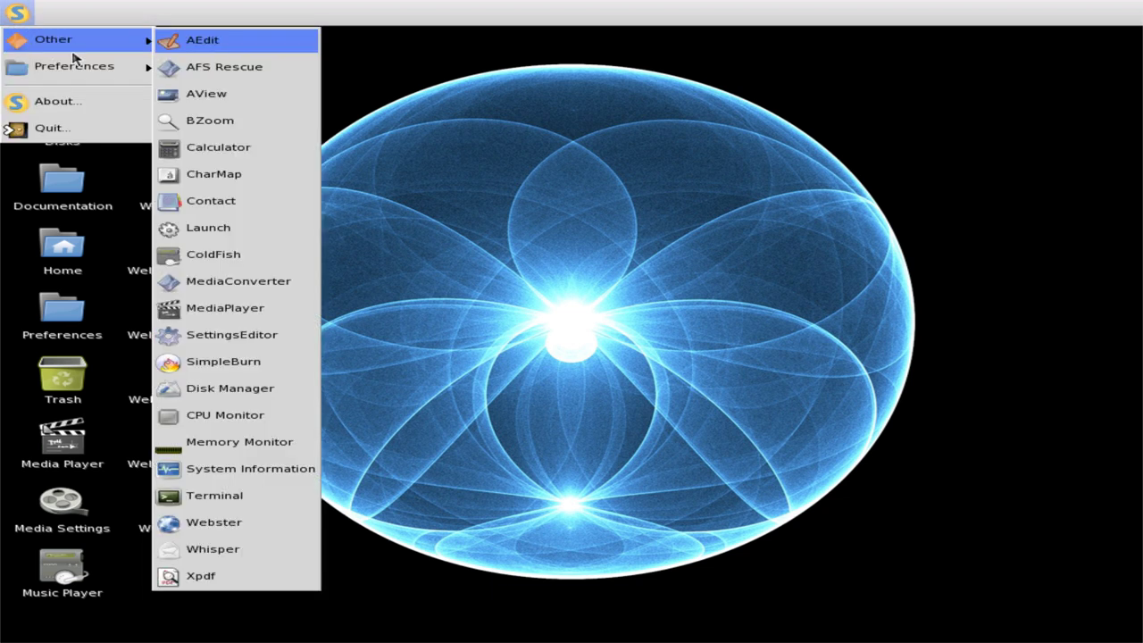
left_click(295, 342)
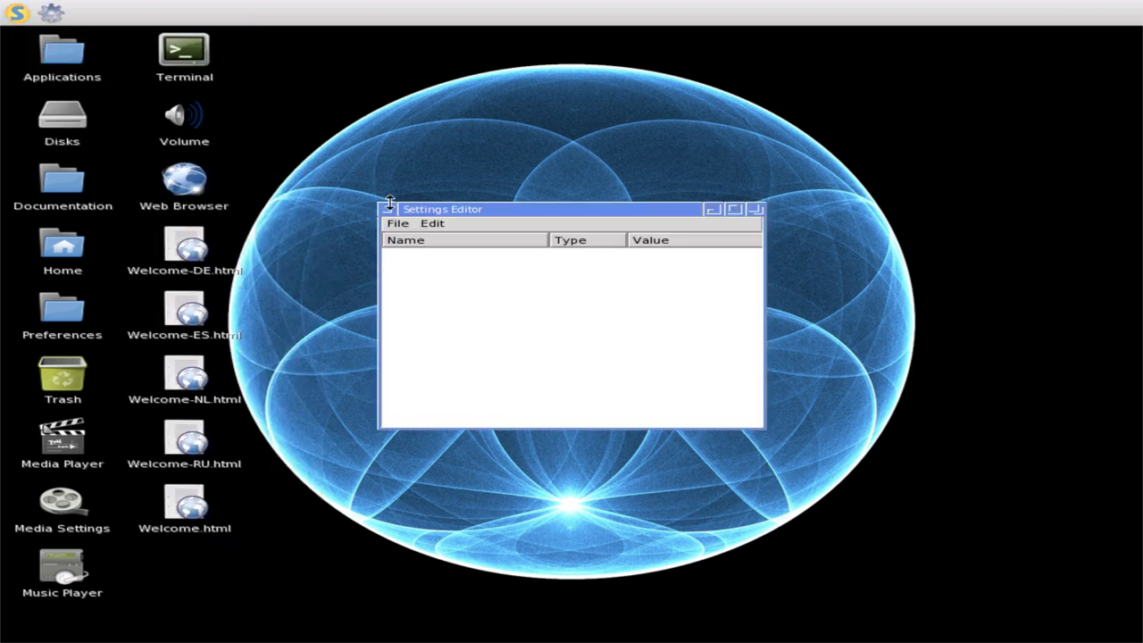
left_click(387, 211)
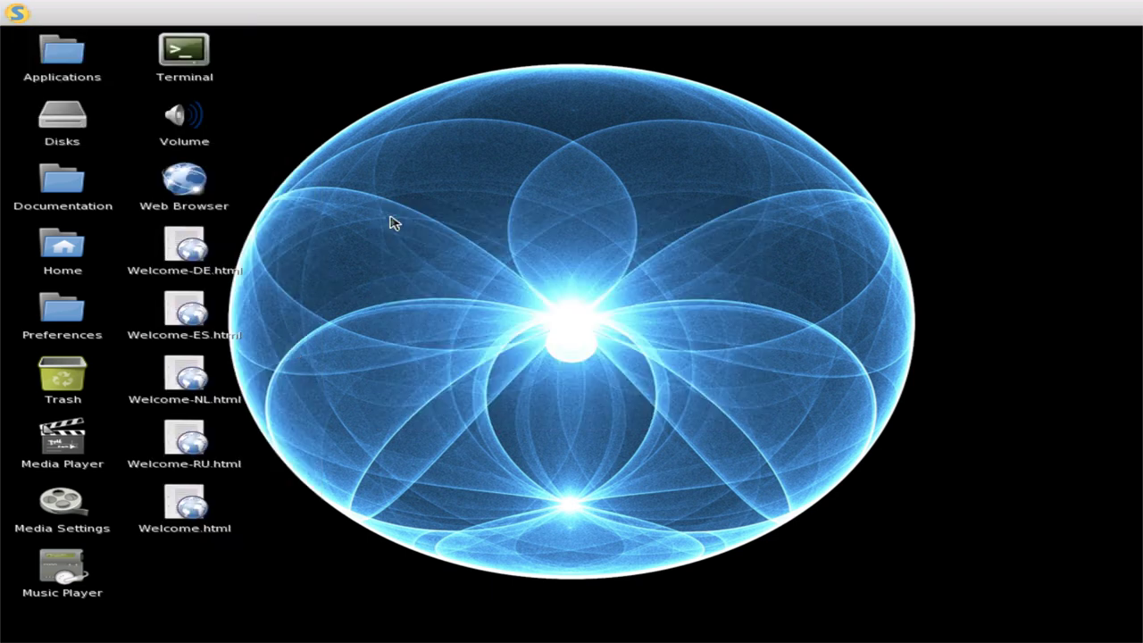
left_click(16, 12)
mouse_move(72, 40)
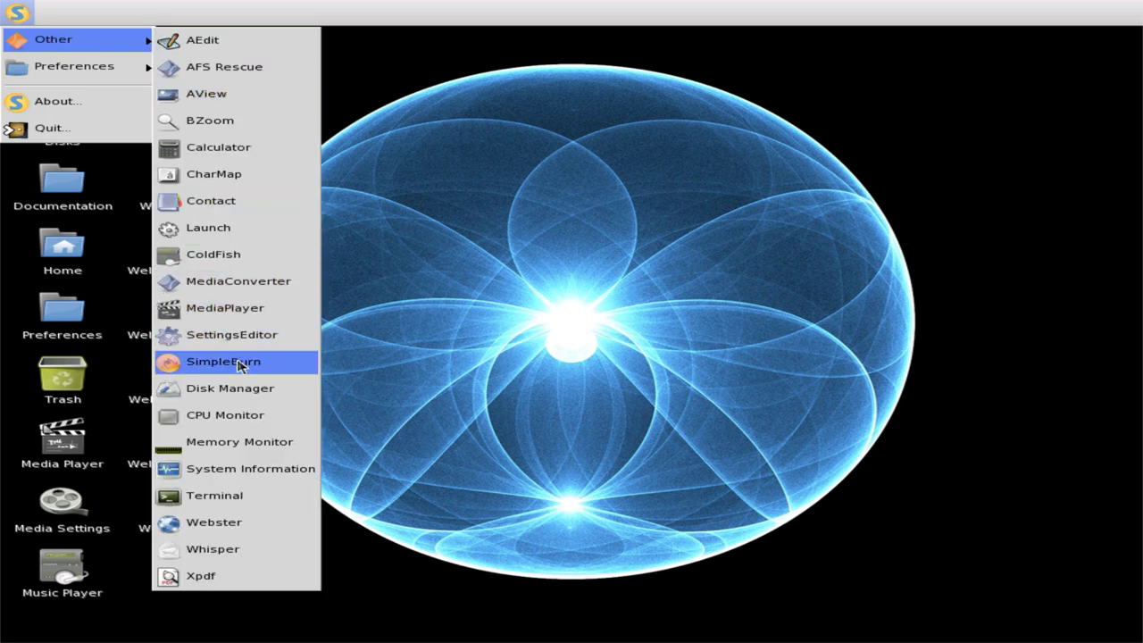
- Launch SimpleBurn and view its About information for version 0.4.6
left_click(243, 362)
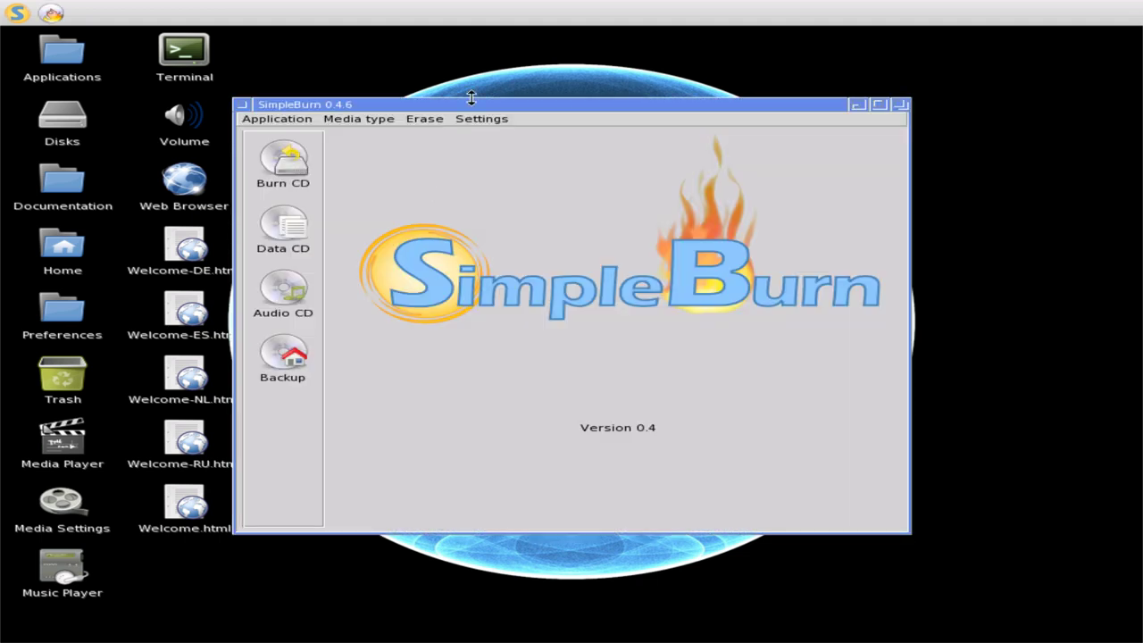
left_click(288, 125)
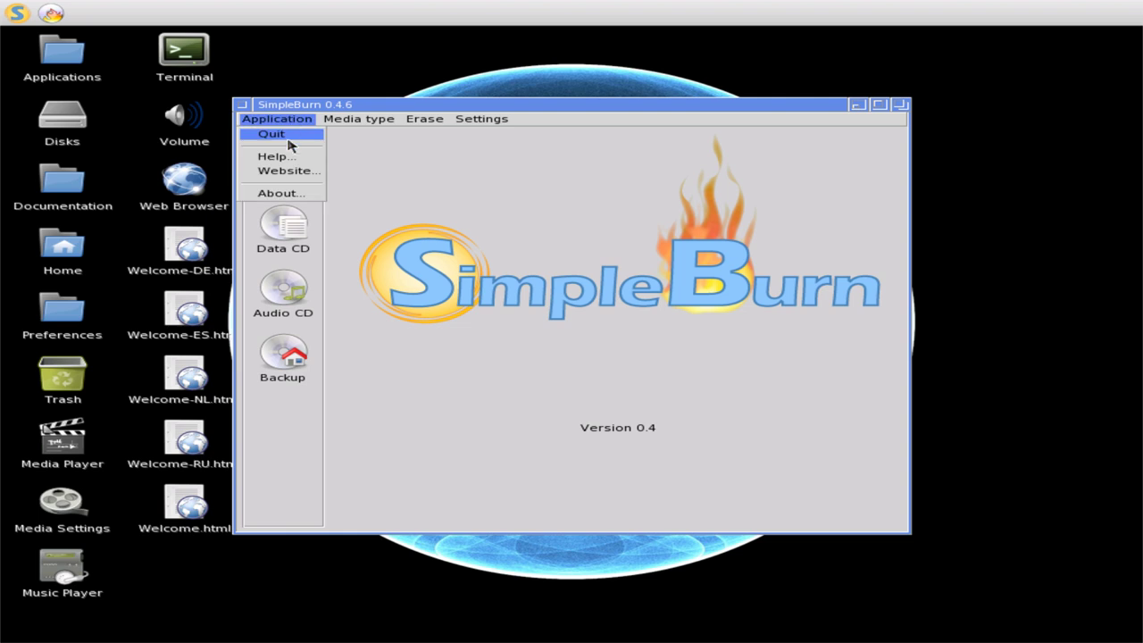
left_click(289, 193)
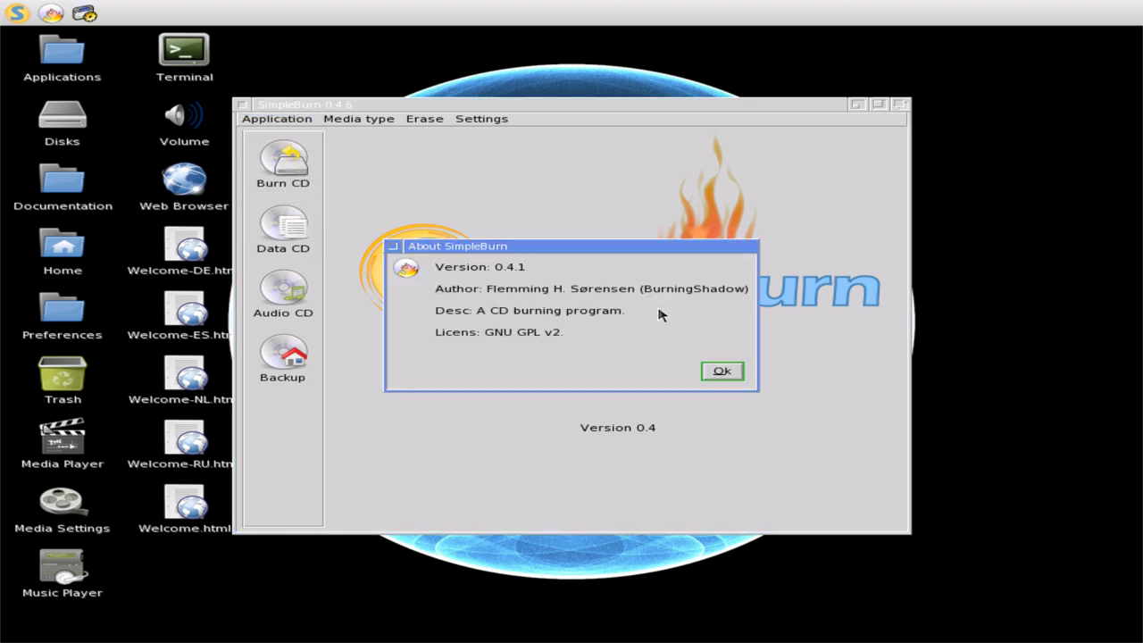
left_click(722, 372)
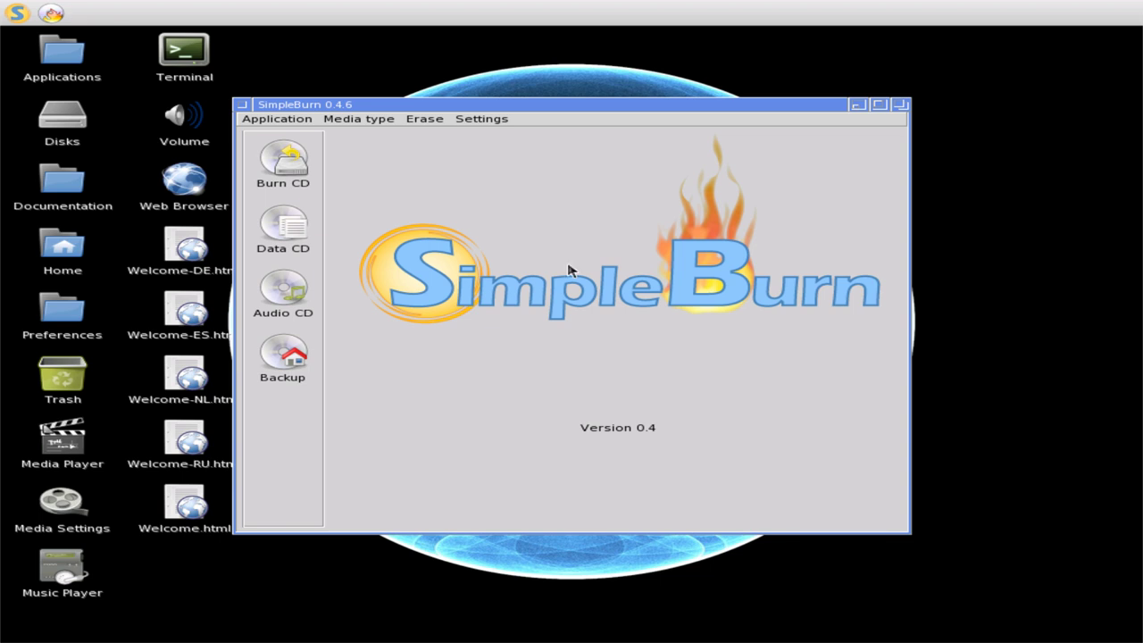
- Browse SimpleBurn's Application, media type, Erase and Settings menus without changing anything
left_click(264, 122)
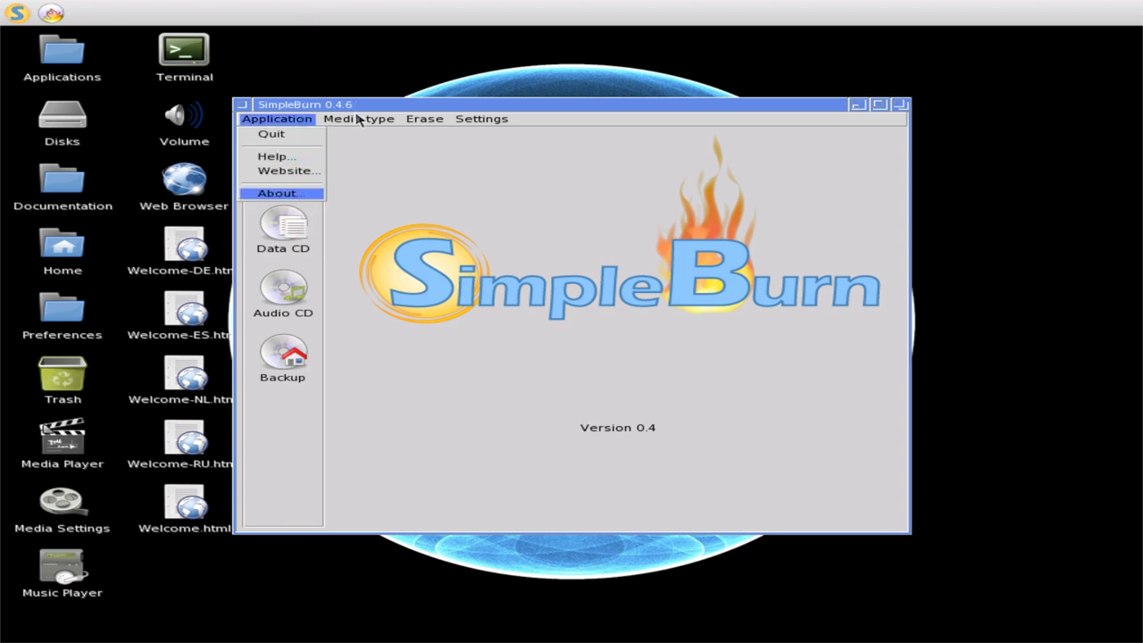
left_click(346, 118)
left_click(422, 120)
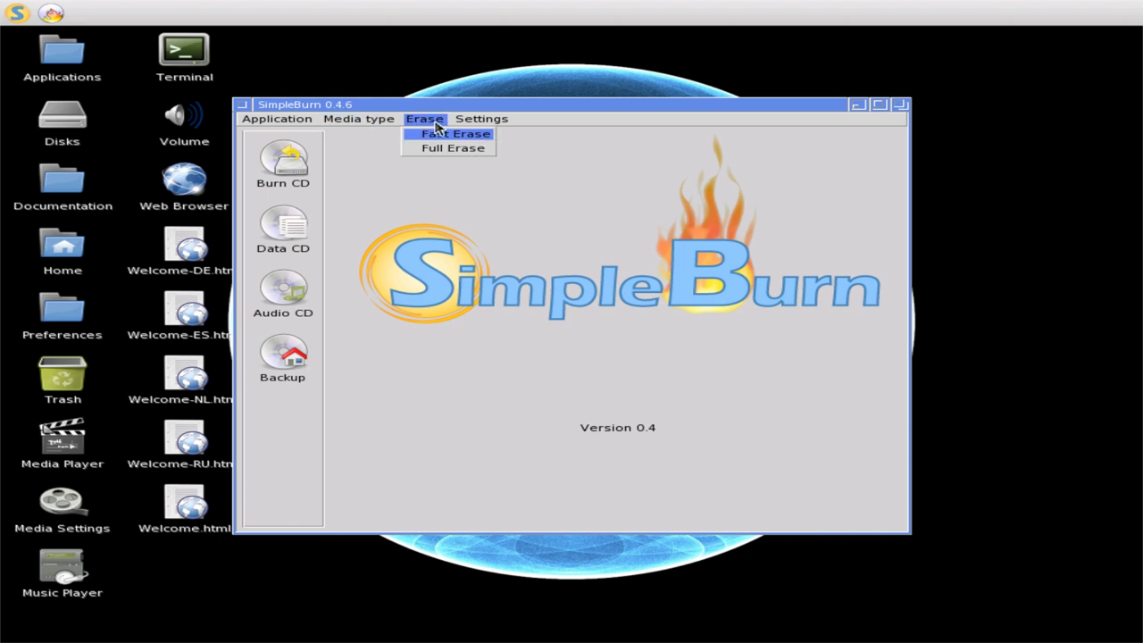
left_click(475, 119)
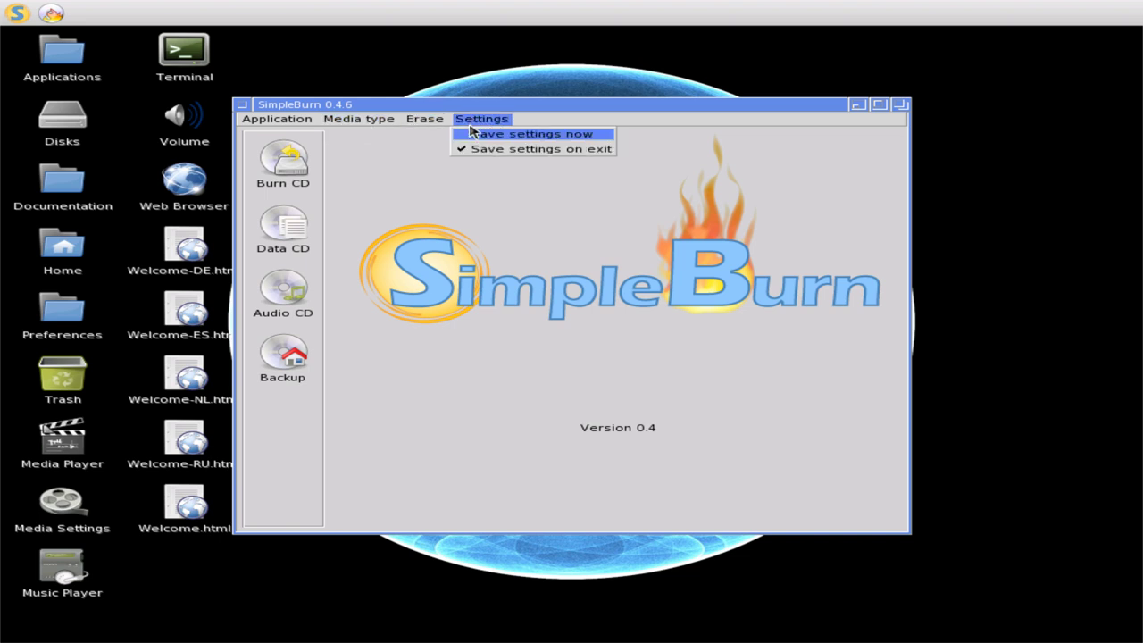
left_click(469, 133)
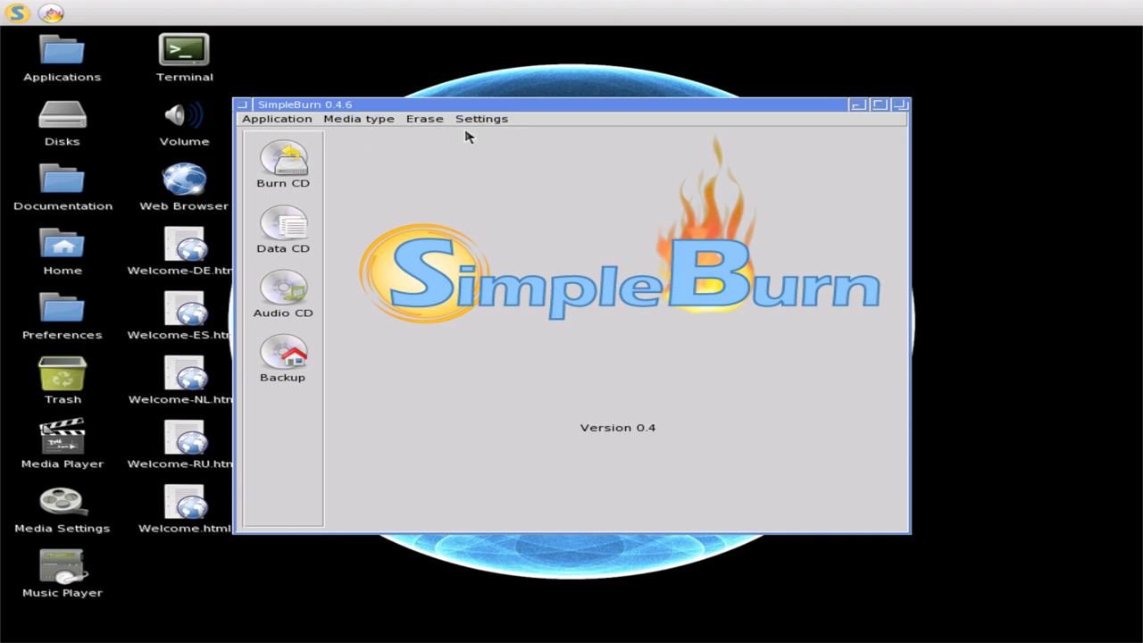
- Visit the Burn, Audio, Backup and Data pages, dismiss the metadata warning, then close SimpleBurn
left_click(284, 183)
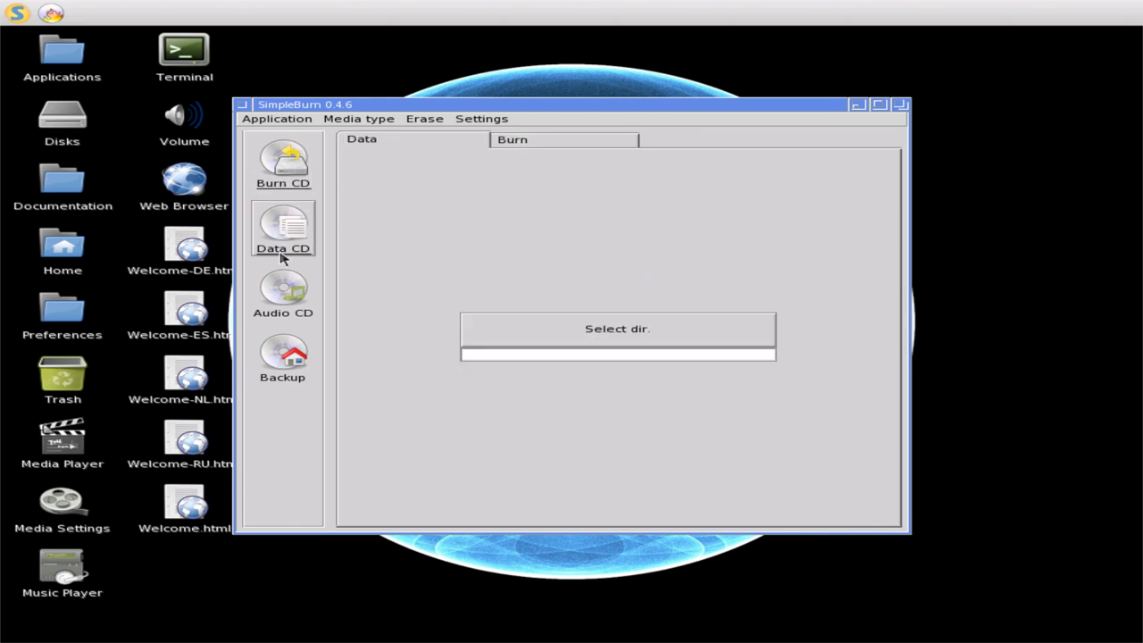
left_click(283, 290)
left_click(538, 145)
left_click(431, 146)
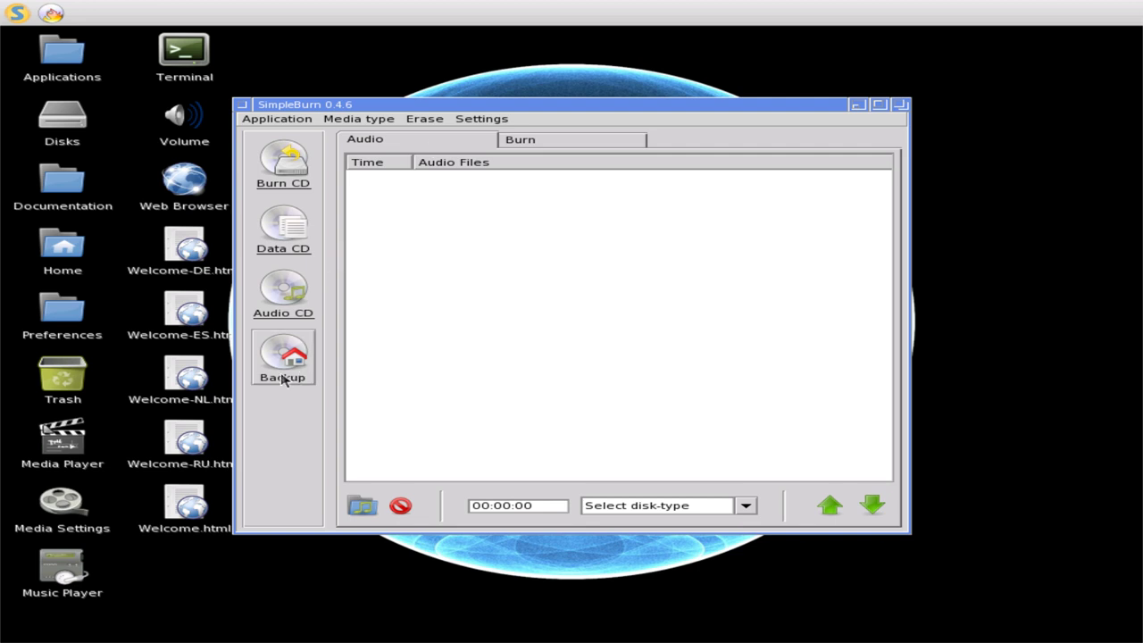
left_click(283, 379)
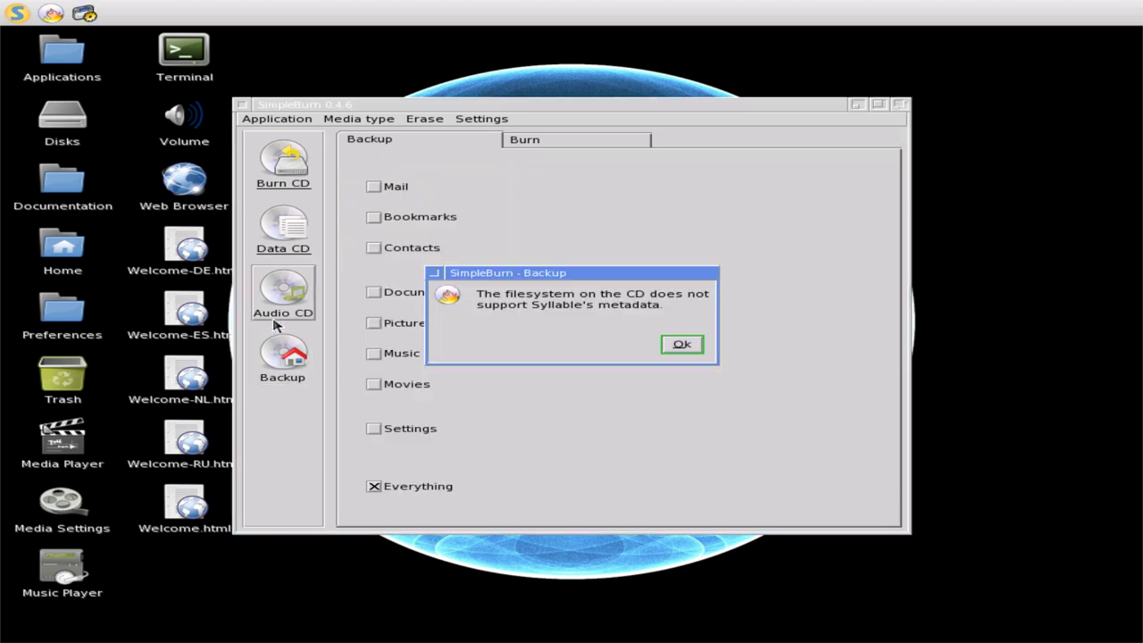
left_click(682, 346)
left_click(283, 295)
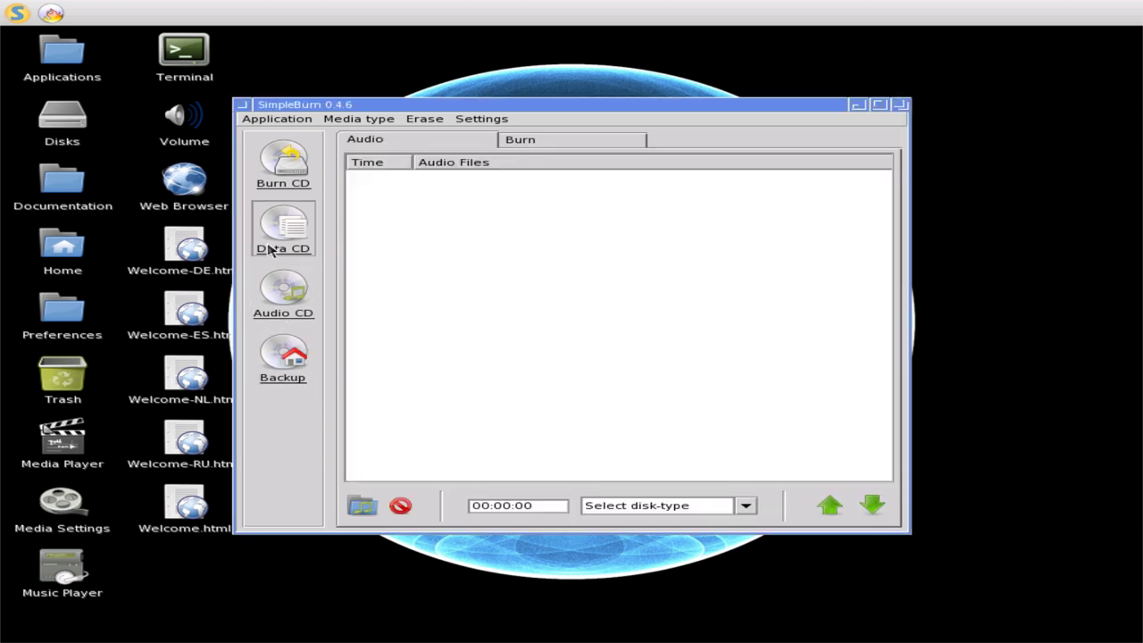
left_click(271, 251)
left_click(284, 173)
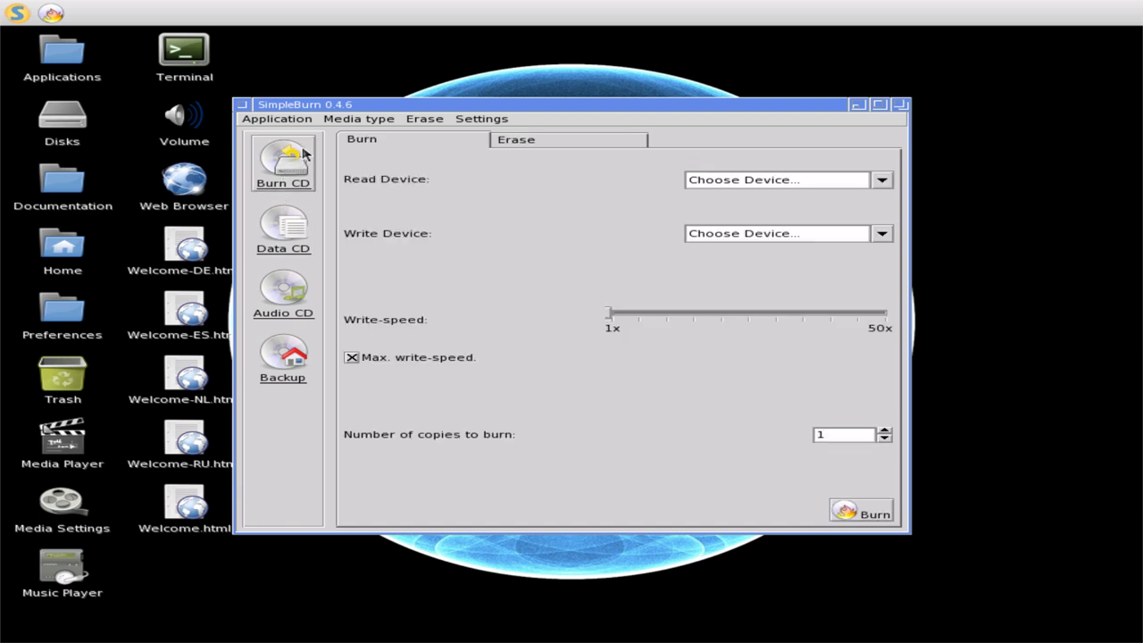
left_click(243, 105)
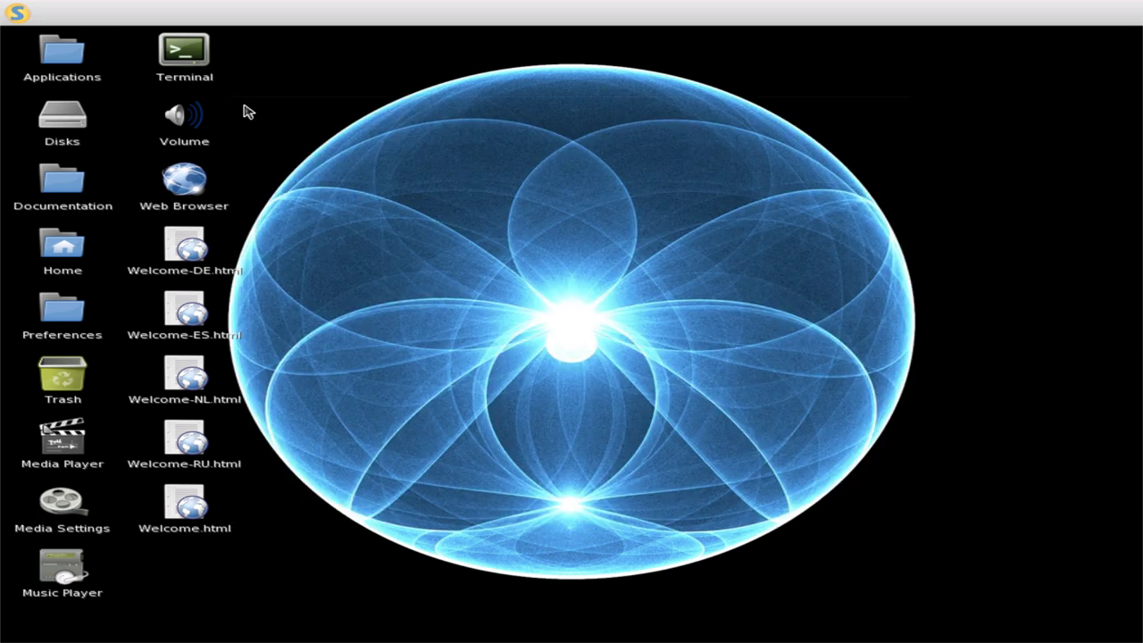
- Launch Disk Manager and the CPU usage monitor from the S menu's Other submenu
left_click(12, 12)
mouse_move(34, 46)
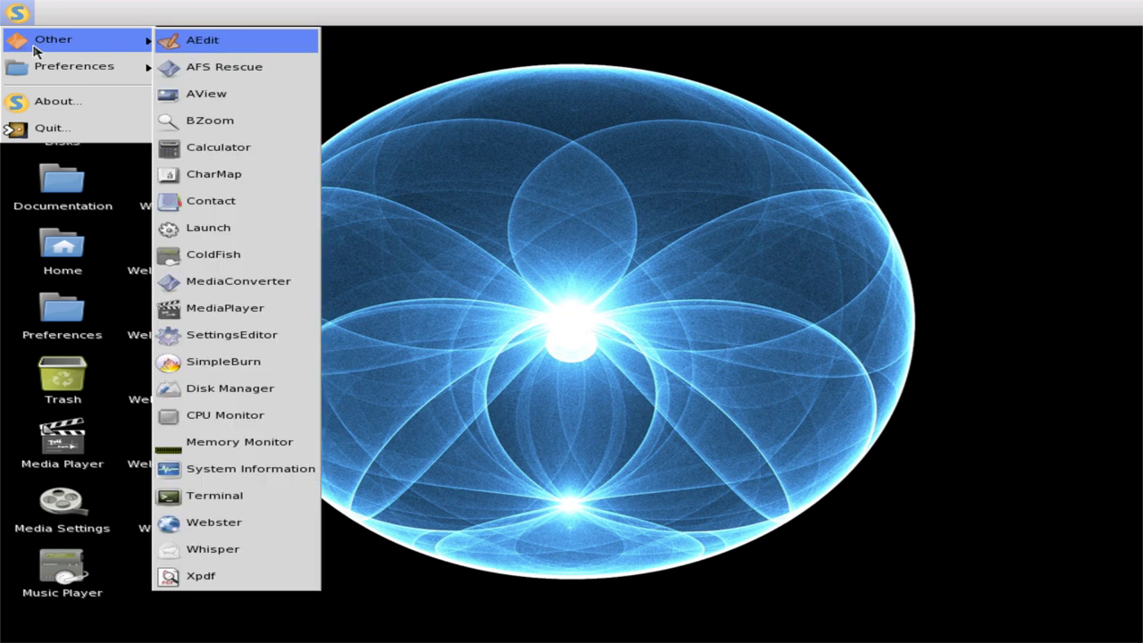
mouse_move(67, 68)
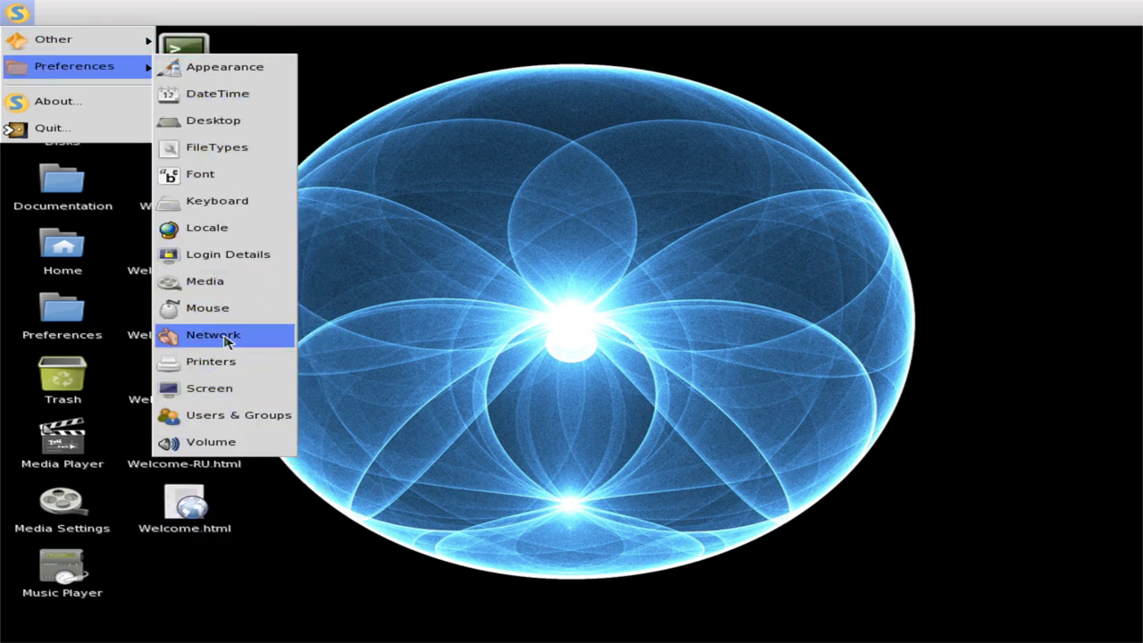
mouse_move(141, 46)
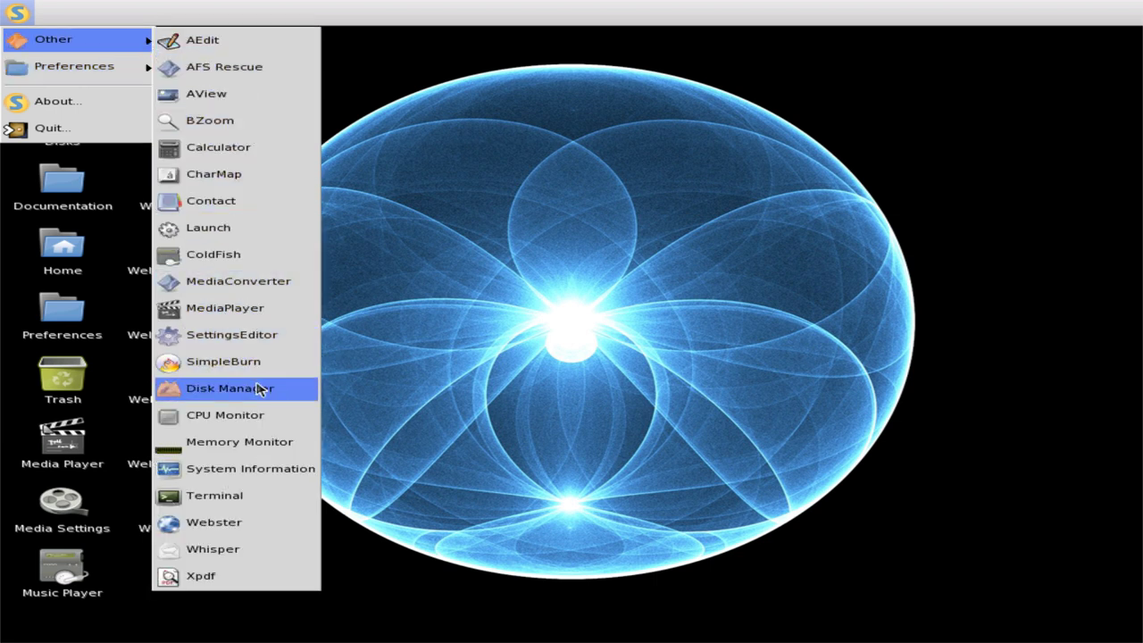
left_click(259, 390)
left_click(17, 13)
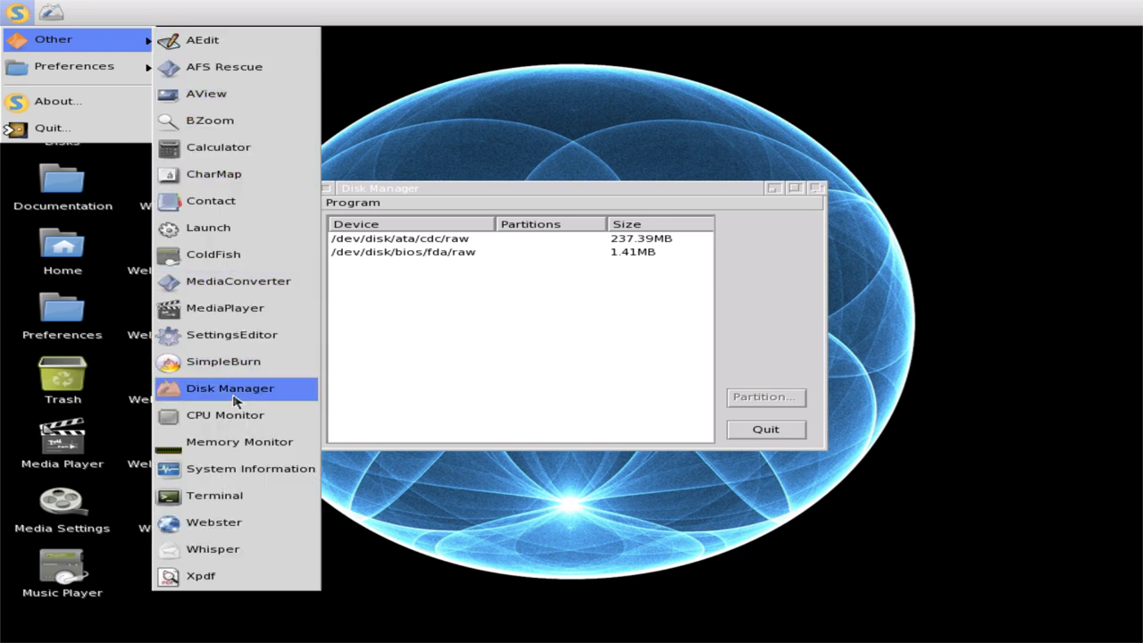
left_click(227, 416)
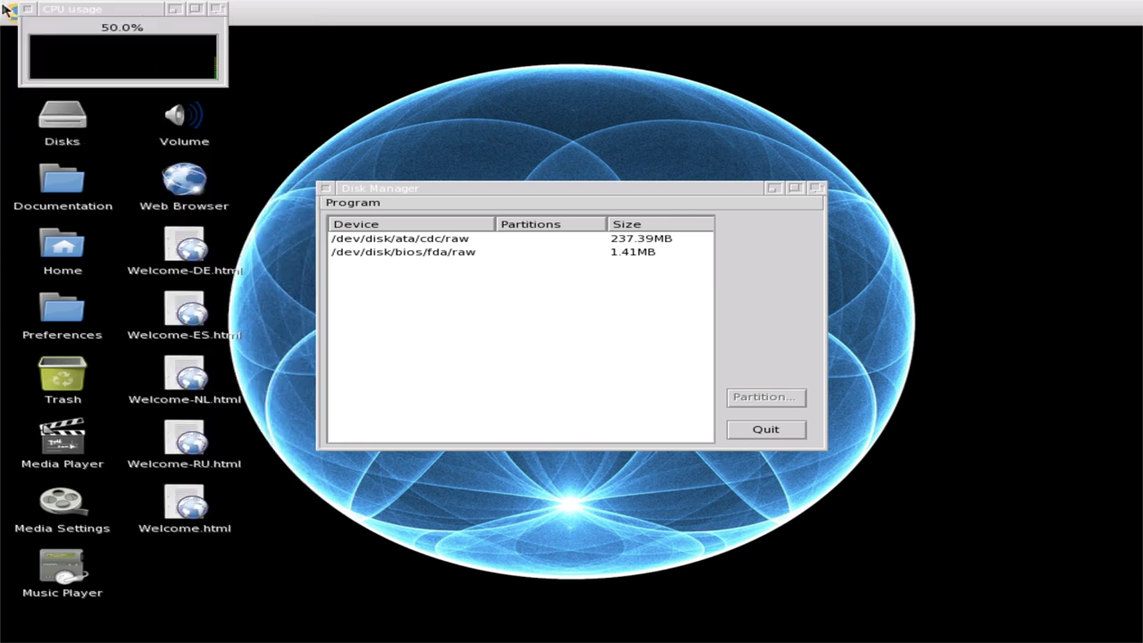
- Launch the Memory usage monitor from the S menu
left_click(9, 11)
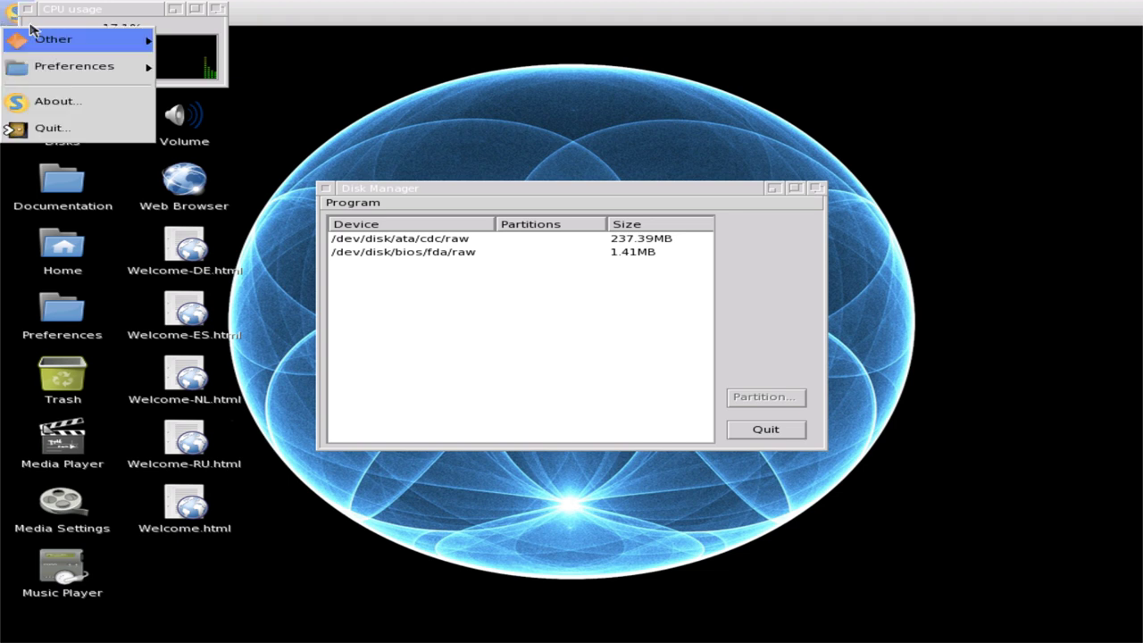
mouse_move(41, 41)
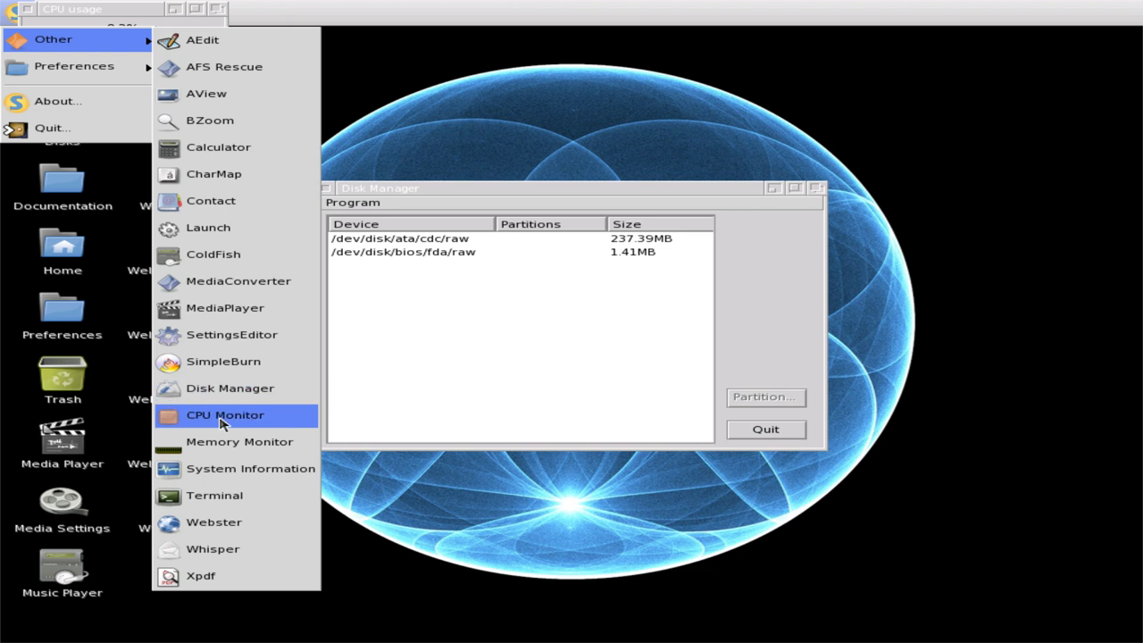
left_click(224, 442)
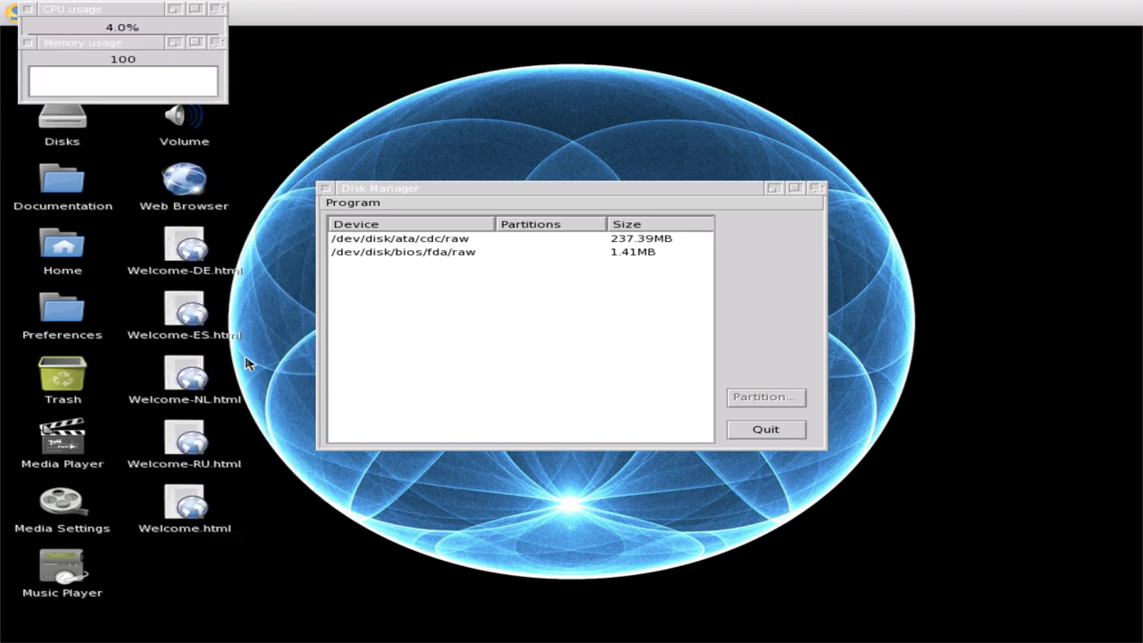
- Select the /dev/disk/bios/fda/raw floppy in Disk Manager, try partitioning it, then quit
left_click(441, 242)
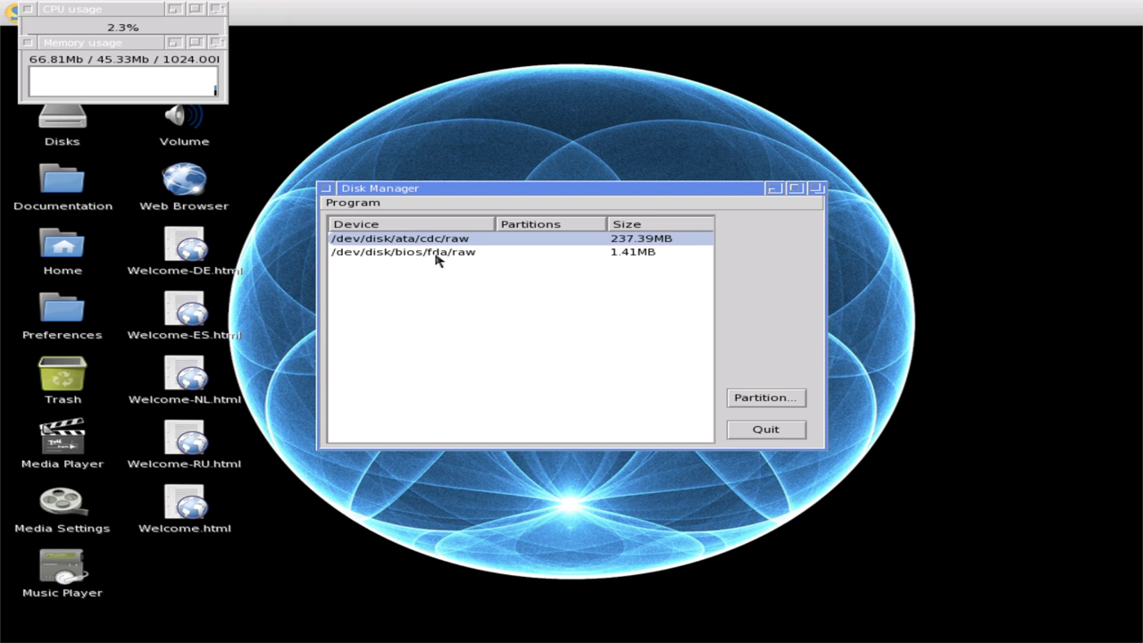
left_click(438, 257)
left_click(759, 399)
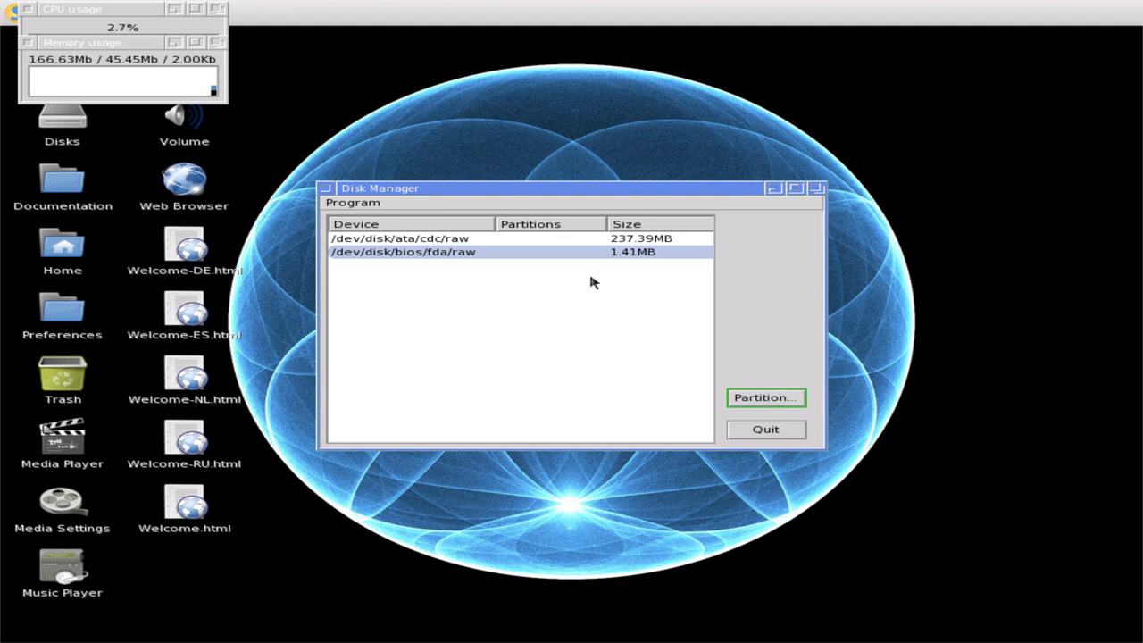
left_click(502, 256)
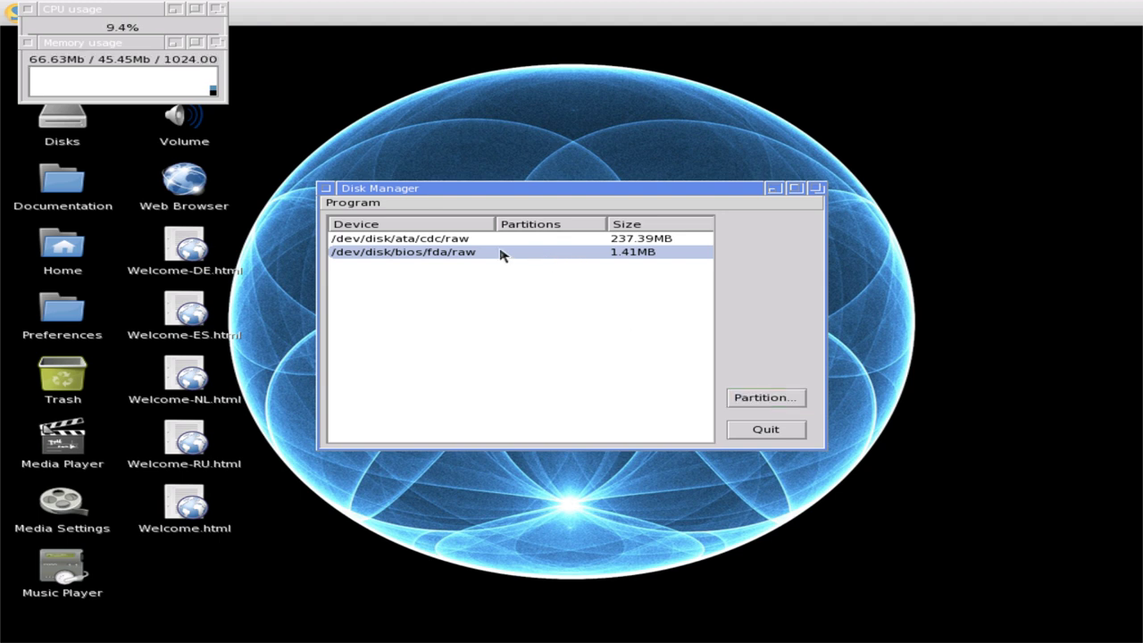
left_click(736, 437)
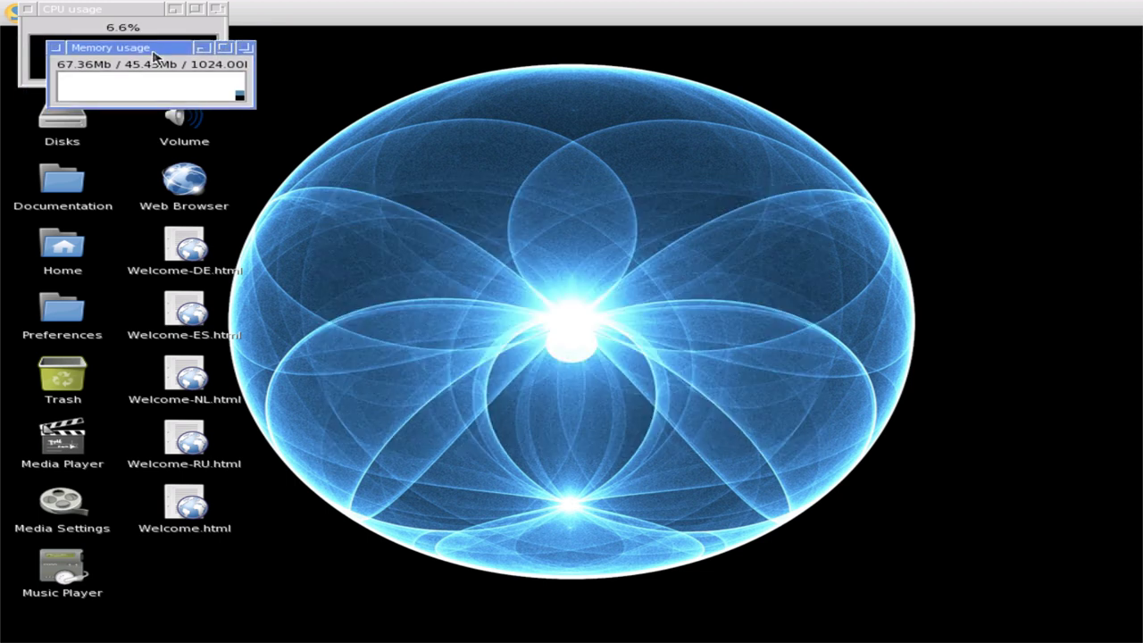
- Move the CPU and Memory usage monitors aside, close both, then show the Syllable menu's Other applications
left_click_drag(127, 51, 562, 45)
left_click_drag(58, 10, 519, 133)
left_click(547, 227)
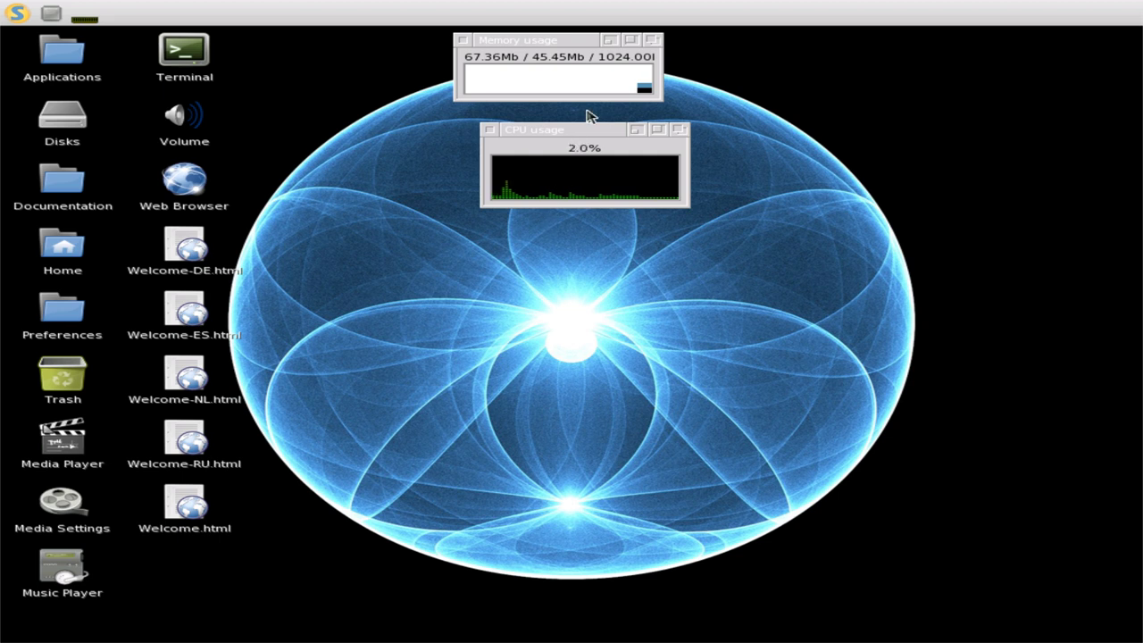
left_click(489, 133)
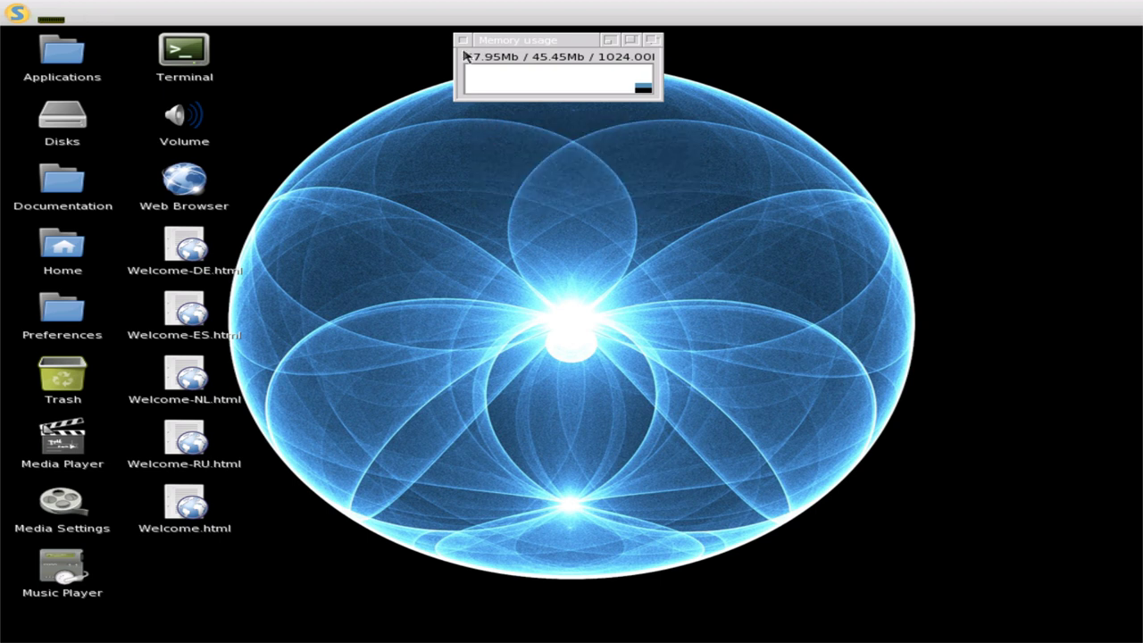
left_click(463, 40)
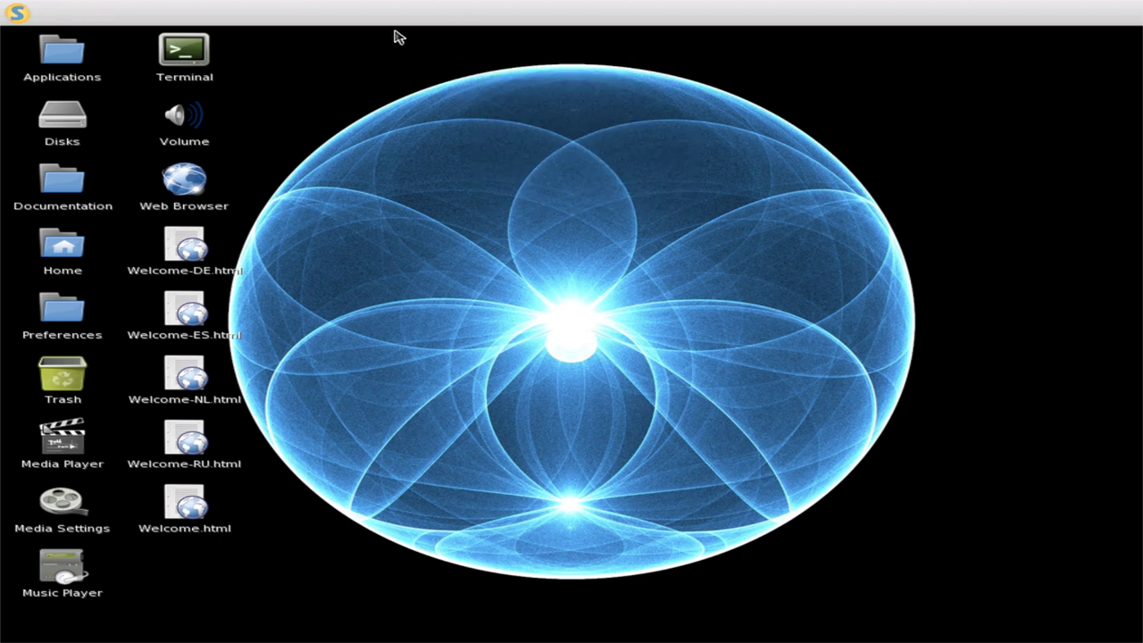
left_click(16, 12)
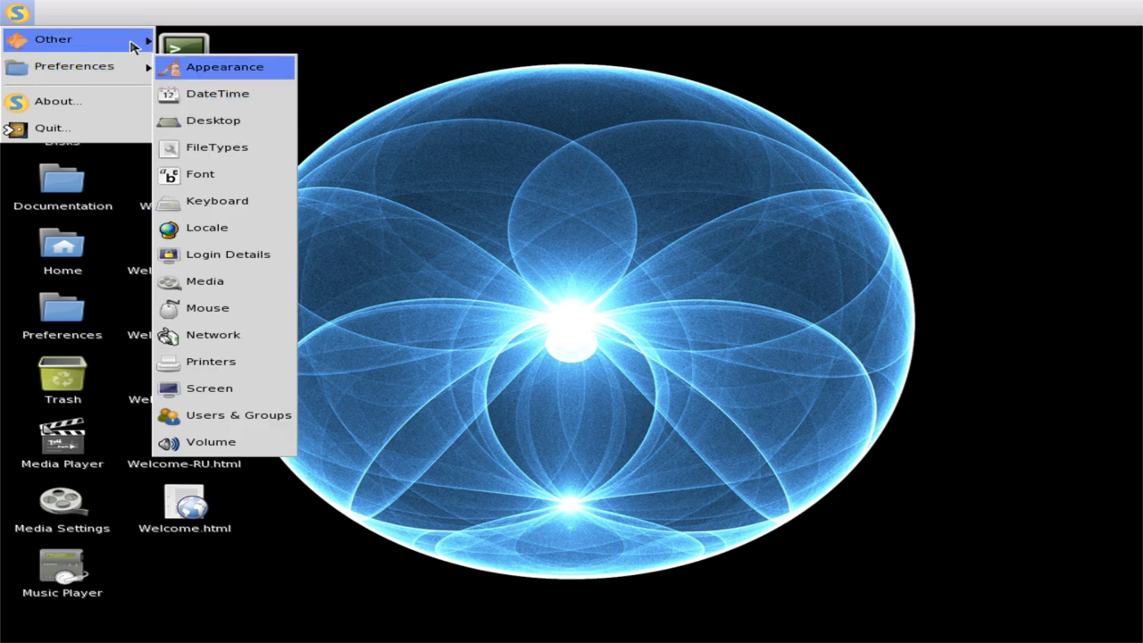
mouse_move(129, 43)
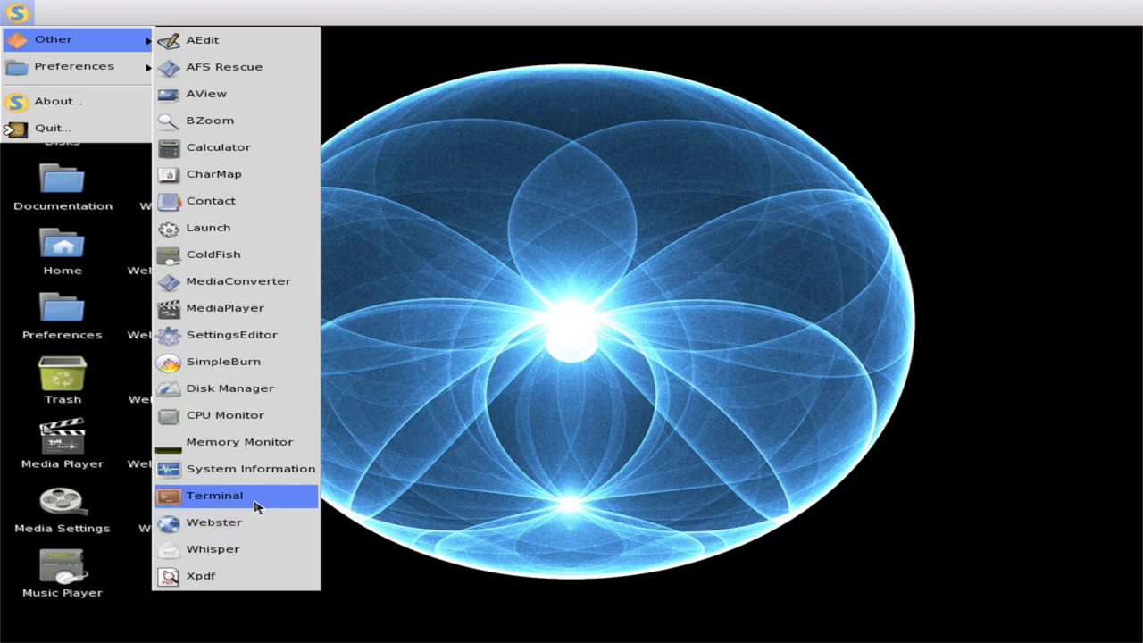
- Launch the Whisper mail client and open its Settings > Configure dialog
left_click(256, 547)
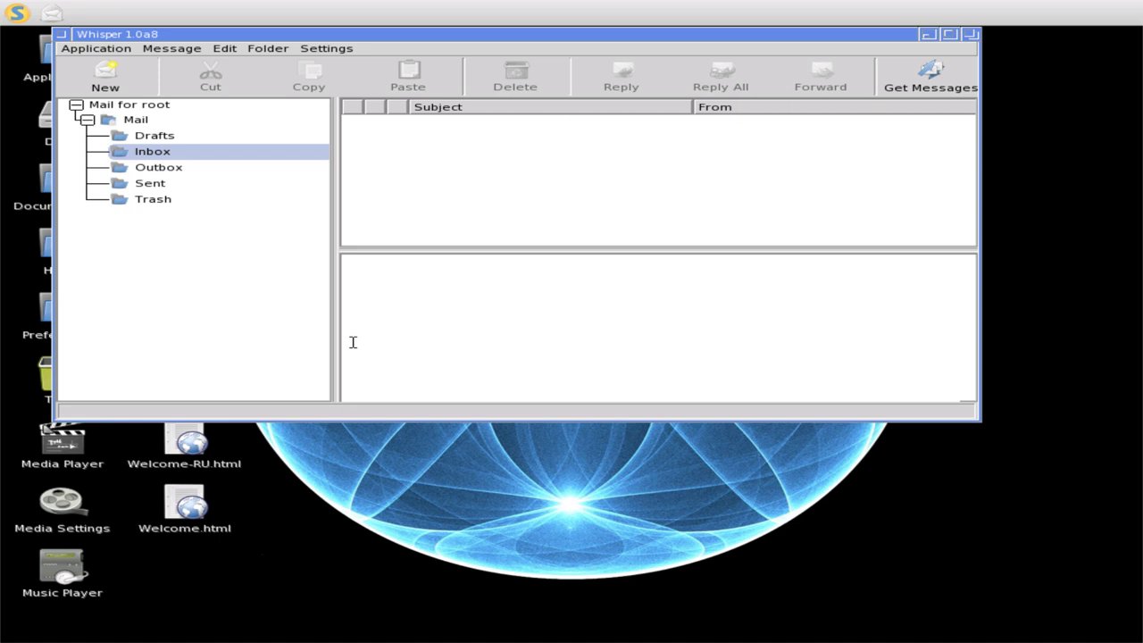
left_click(327, 48)
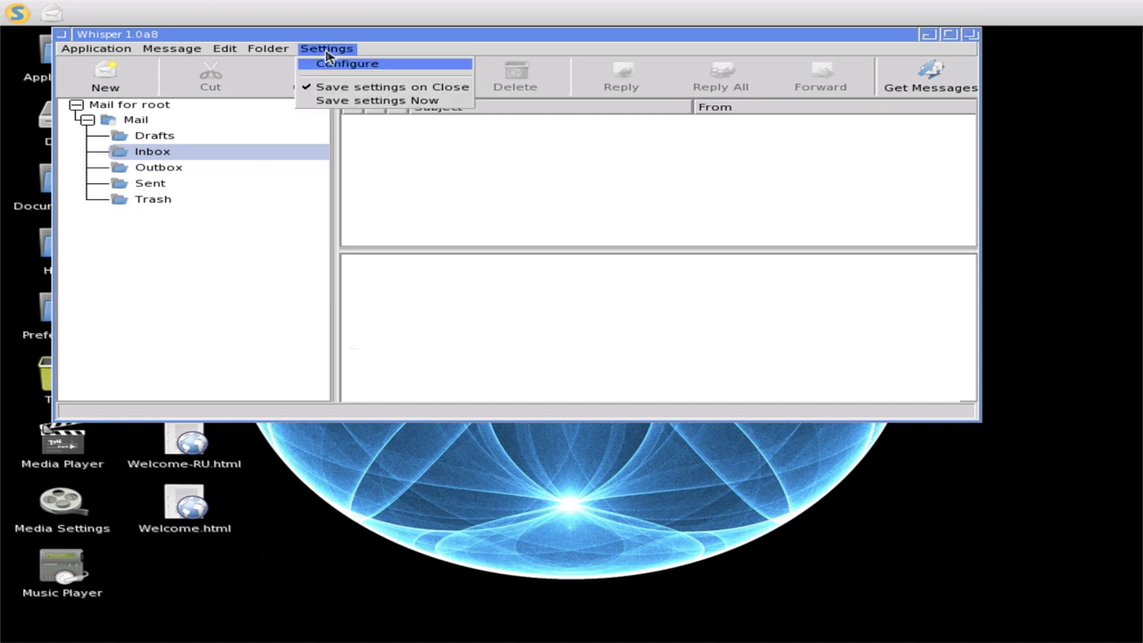
left_click(324, 67)
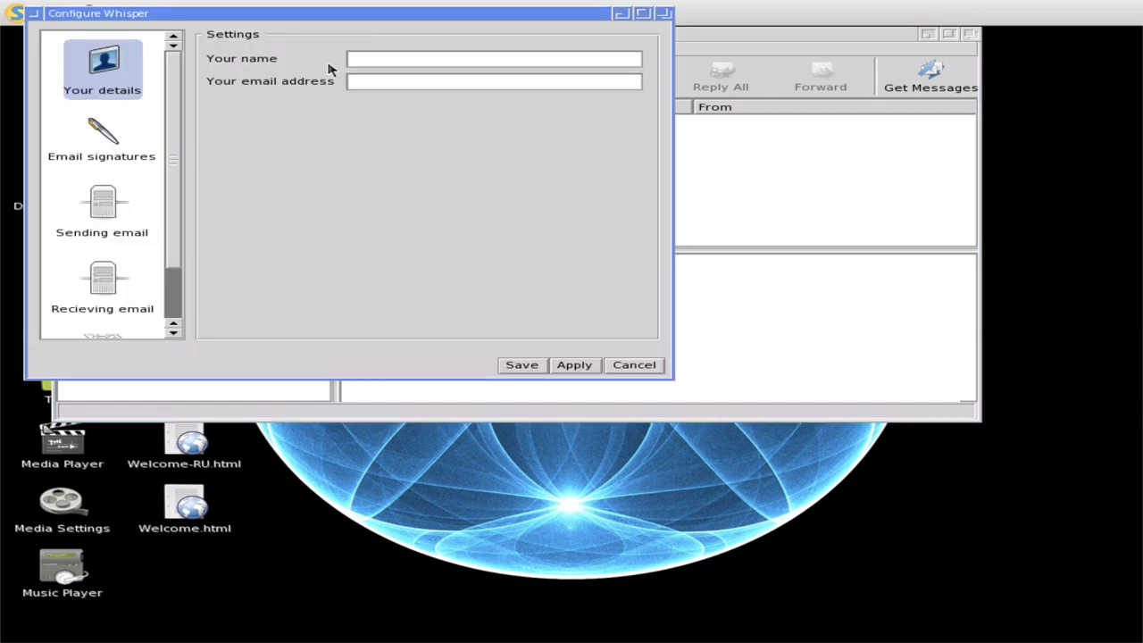
- View the signature, outgoing, incoming, SMTP, POP3 and filter pages, then close the configuration
left_click(114, 166)
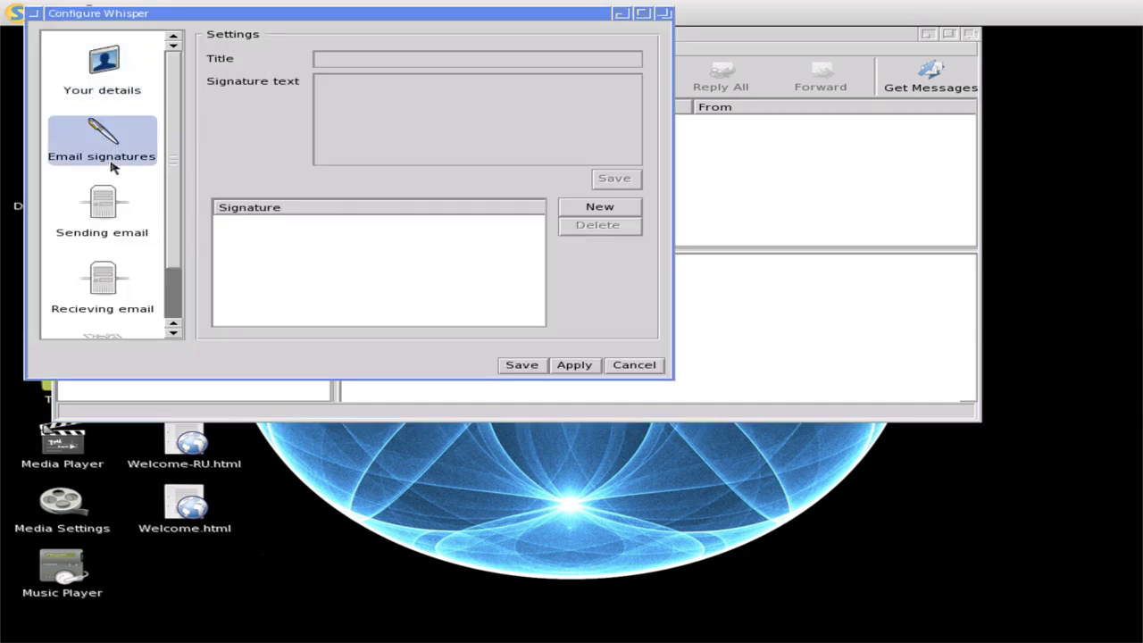
left_click(106, 223)
left_click(113, 290)
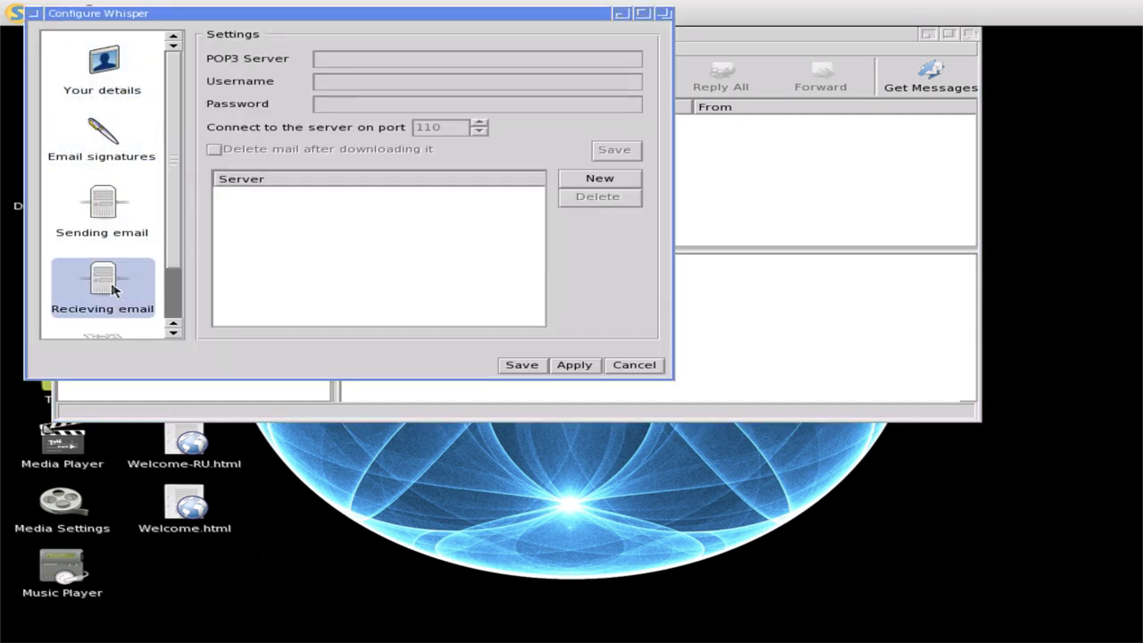
left_click(114, 229)
scroll(129, 242, "down", 1)
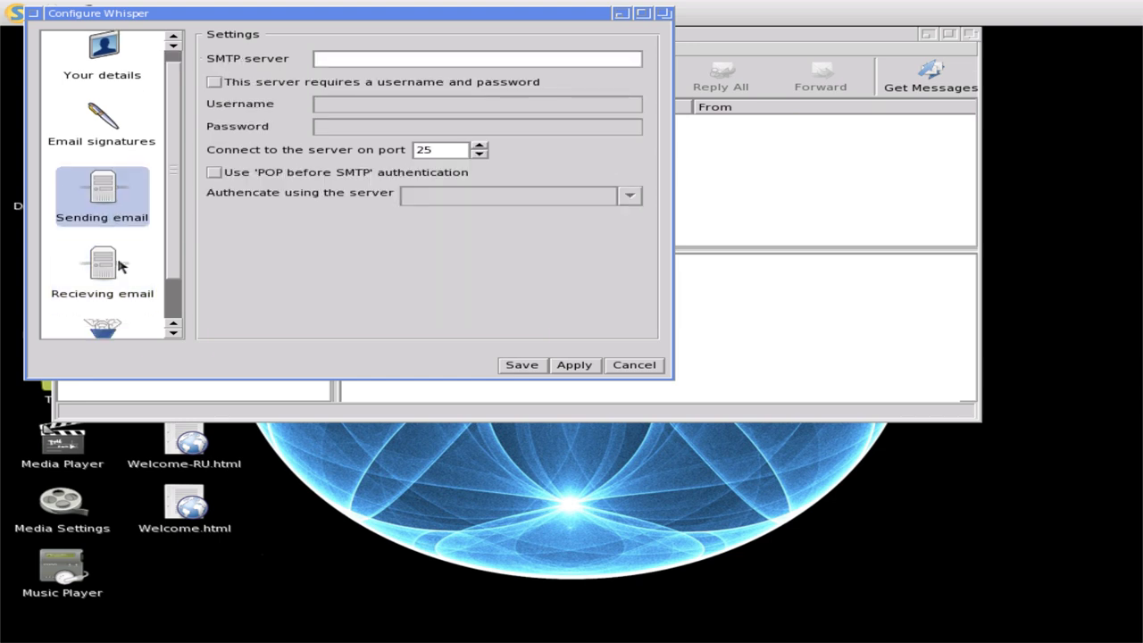
left_click(121, 266)
scroll(121, 265, "down", 4)
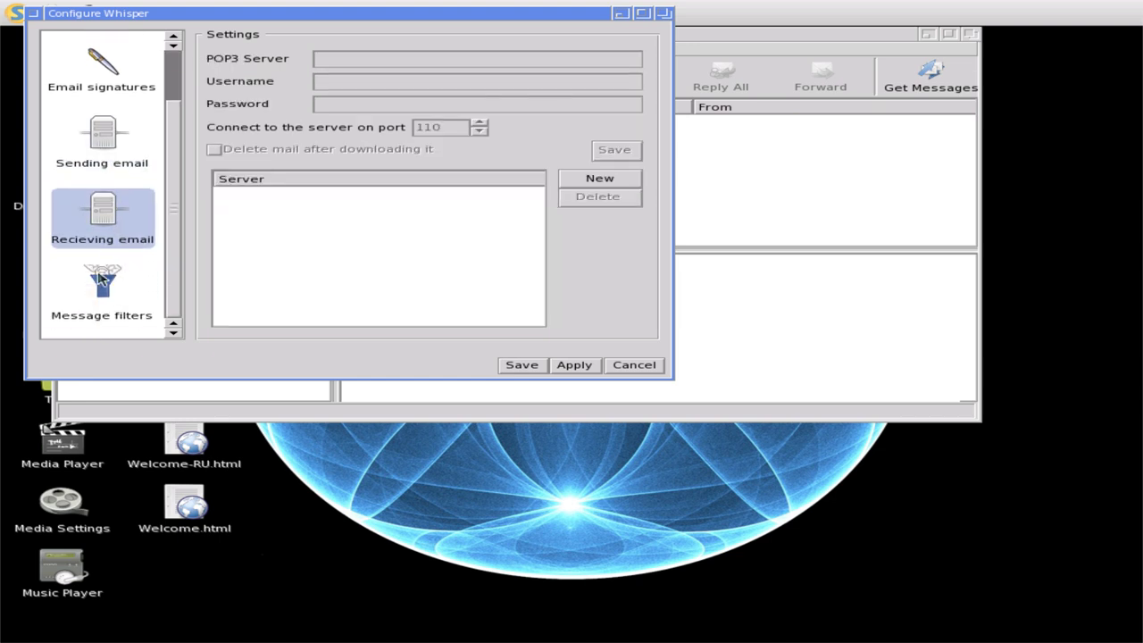
left_click(101, 280)
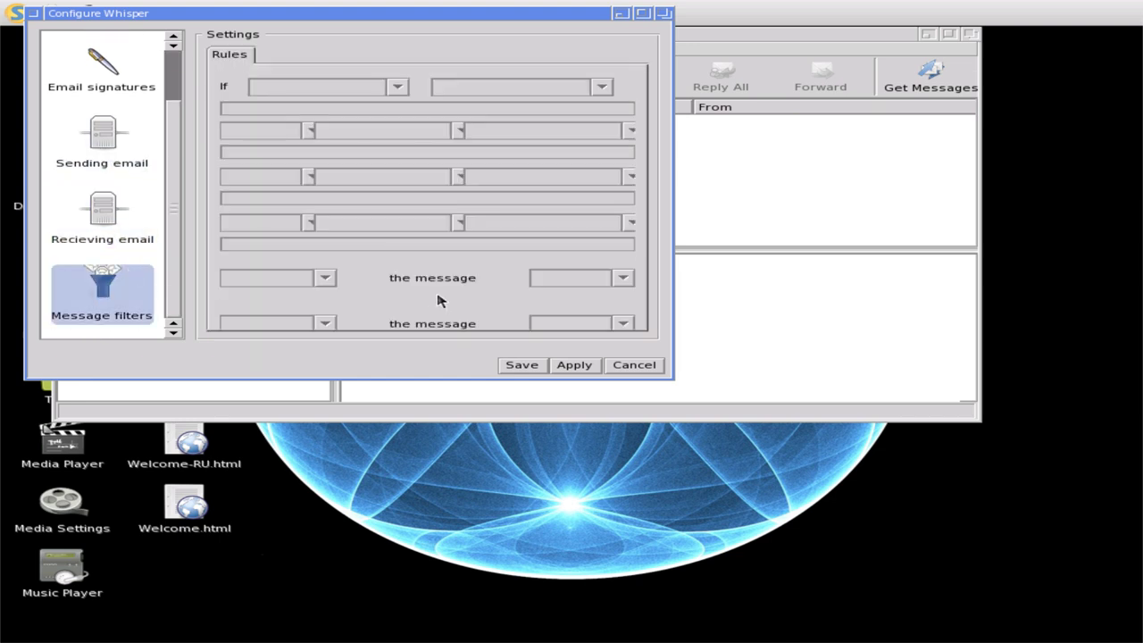
left_click(623, 366)
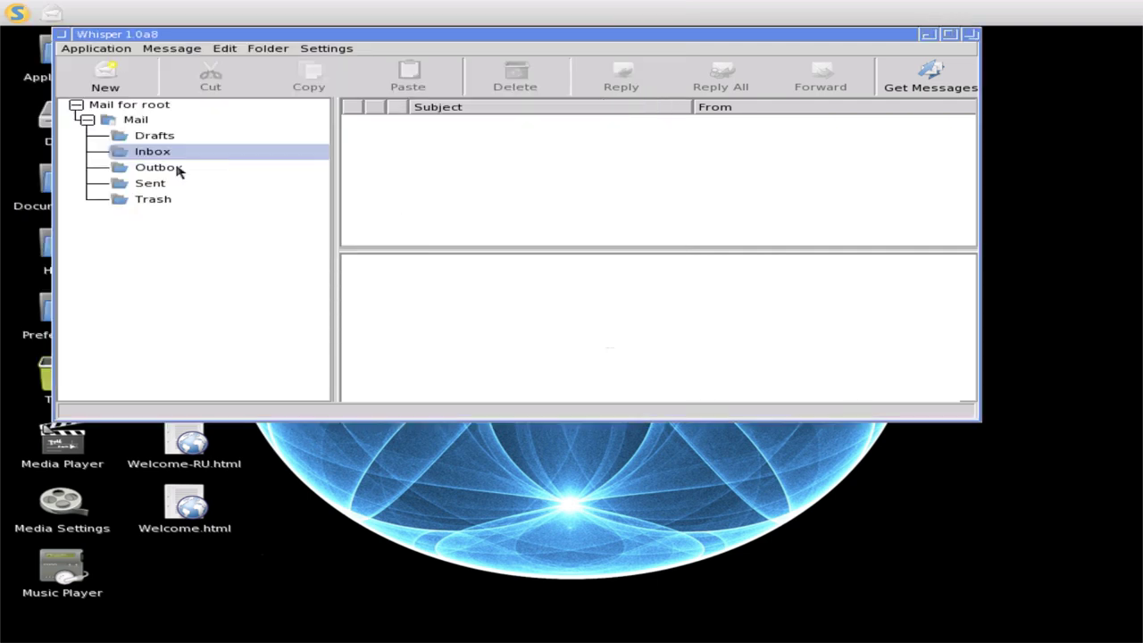
- Browse the Outbox, Inbox and Drafts folders, then select the top-level Mail folder
left_click(176, 170)
left_click(172, 154)
left_click(166, 142)
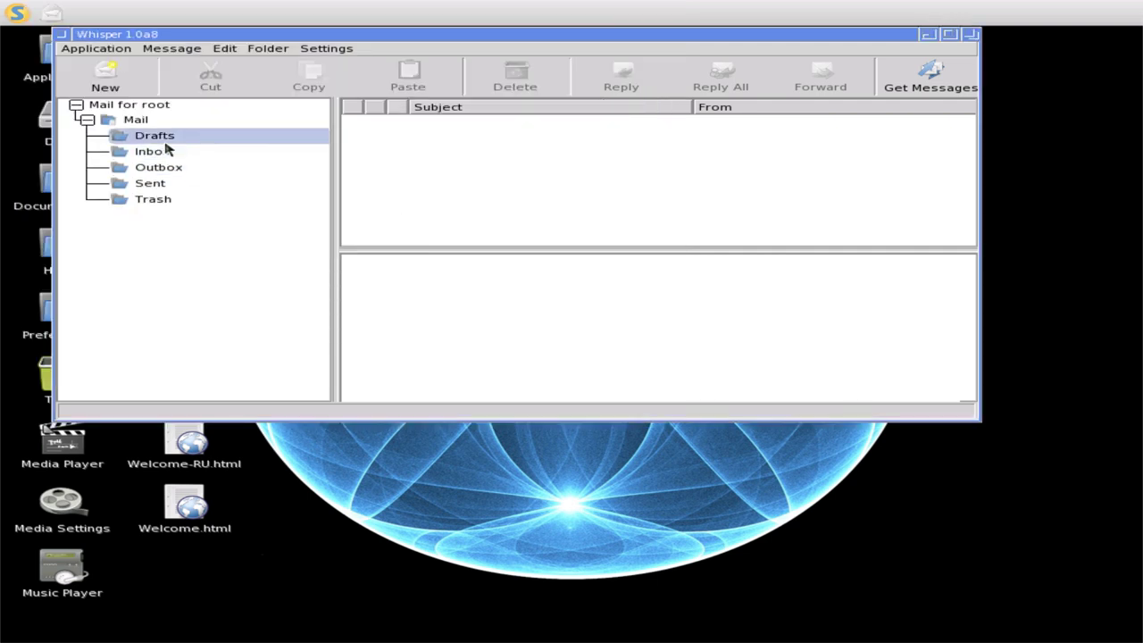
left_click(143, 122)
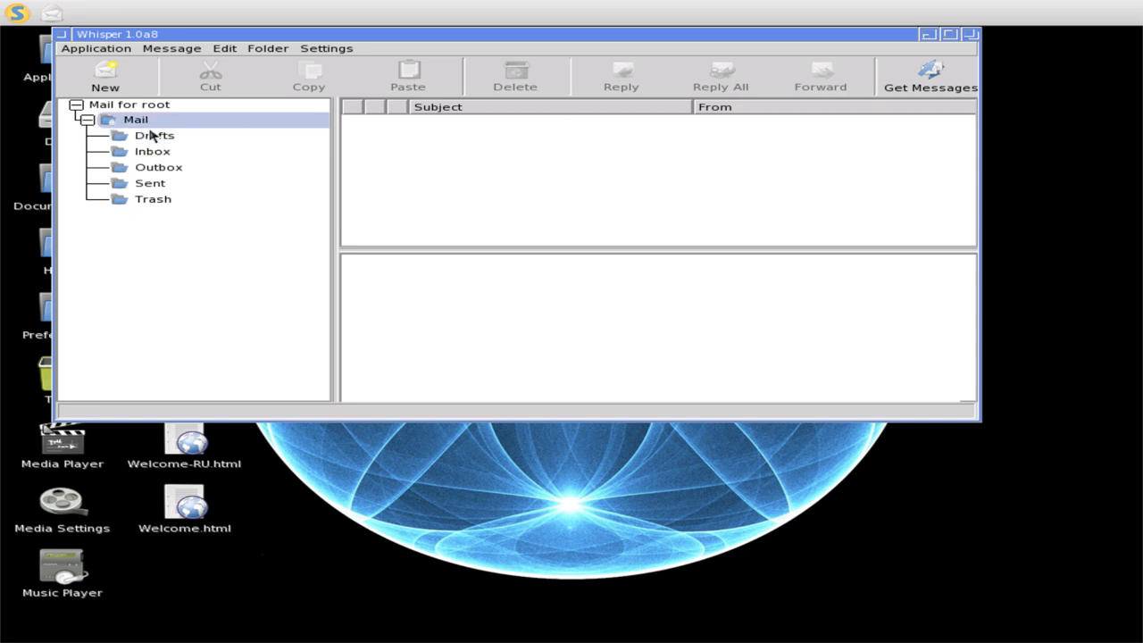
- Discard a blank new message and reopen Whisper's configuration
left_click(105, 79)
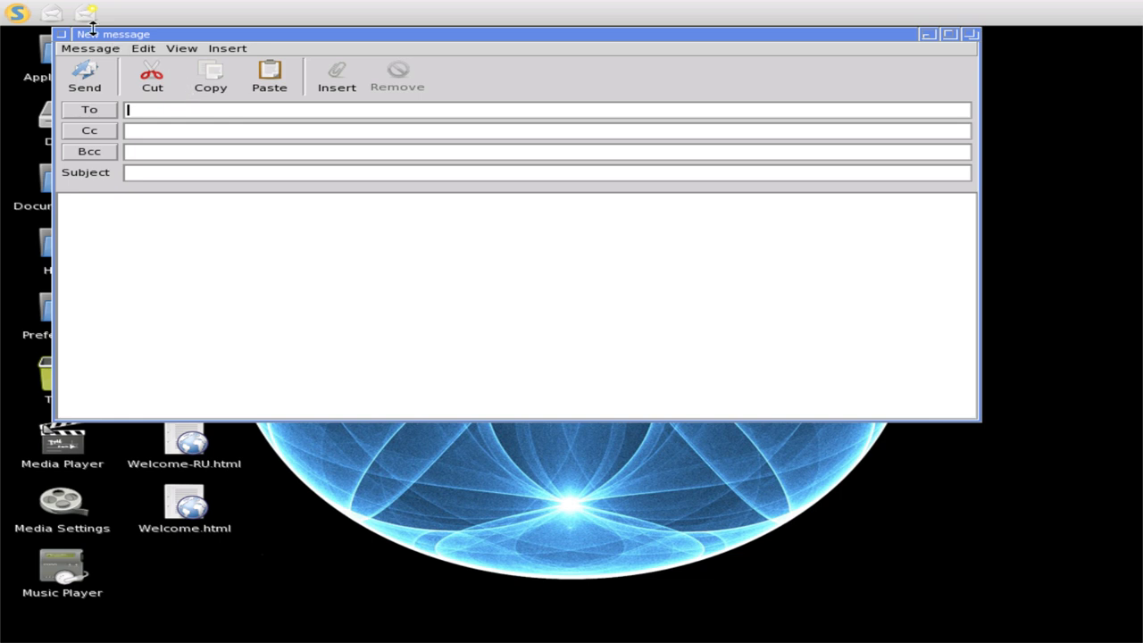
left_click(60, 35)
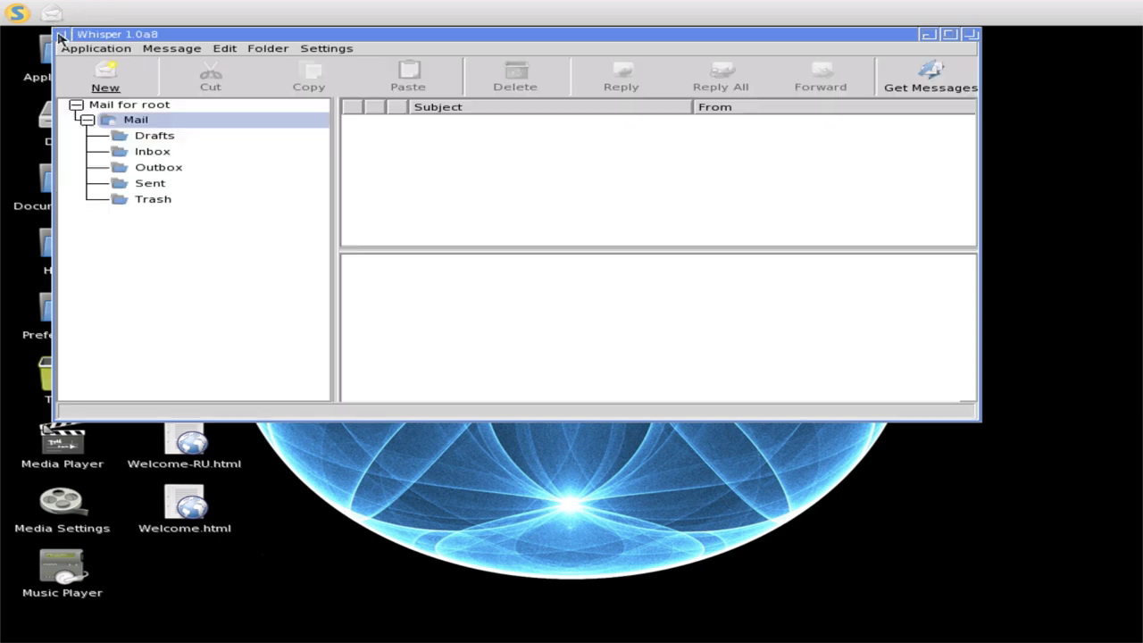
left_click(162, 50)
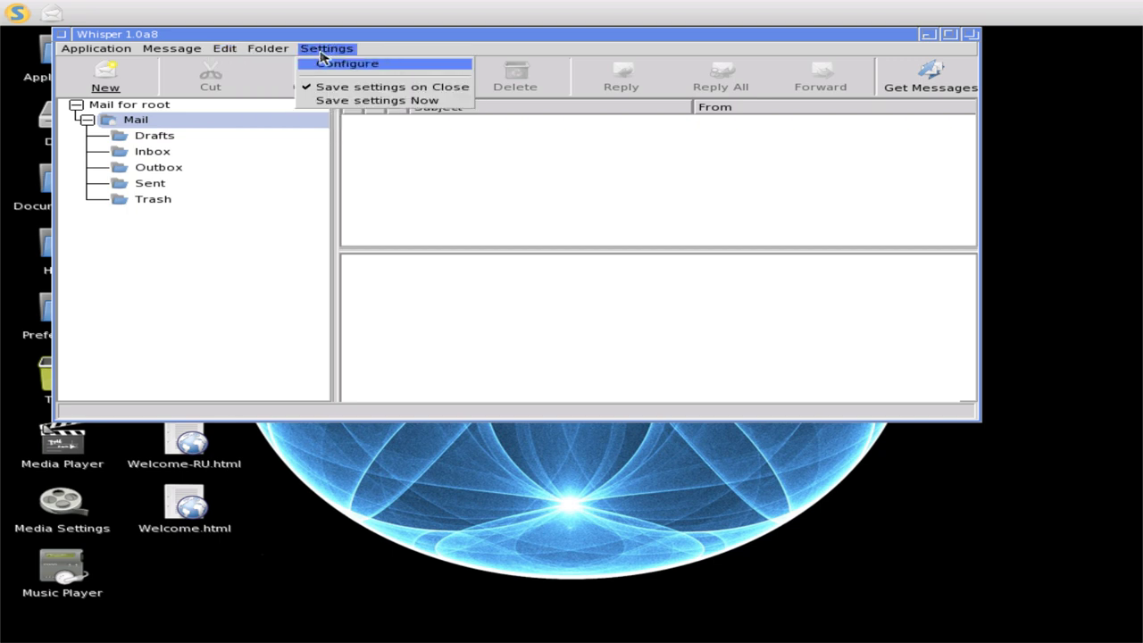
left_click(322, 64)
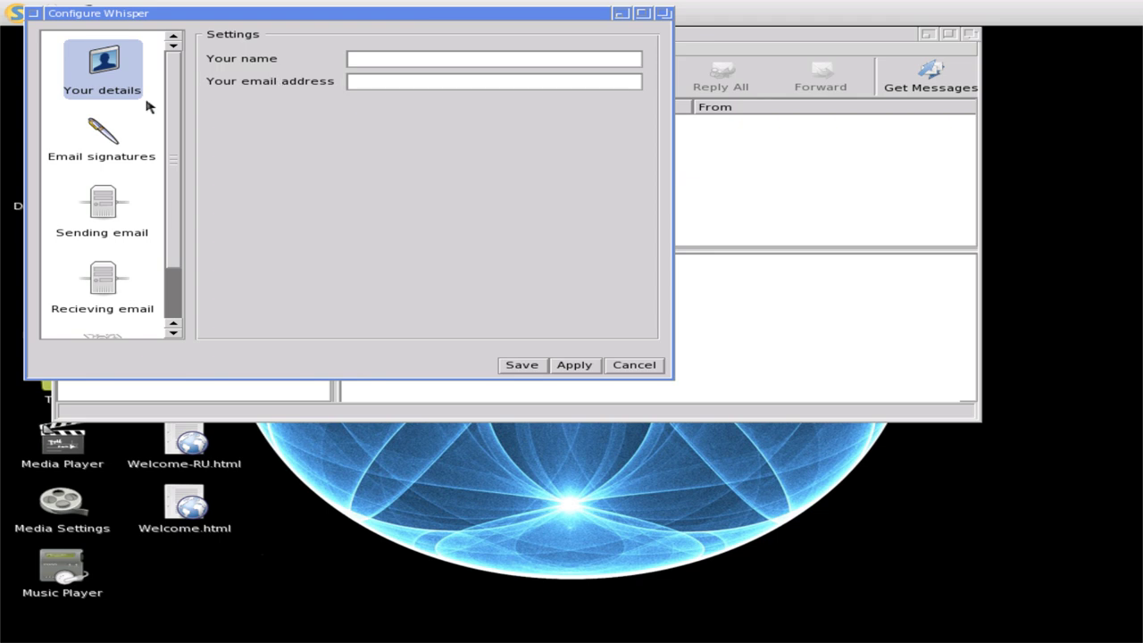
- View the signature, outgoing mail, incoming mail and filter rule settings pages
left_click(130, 135)
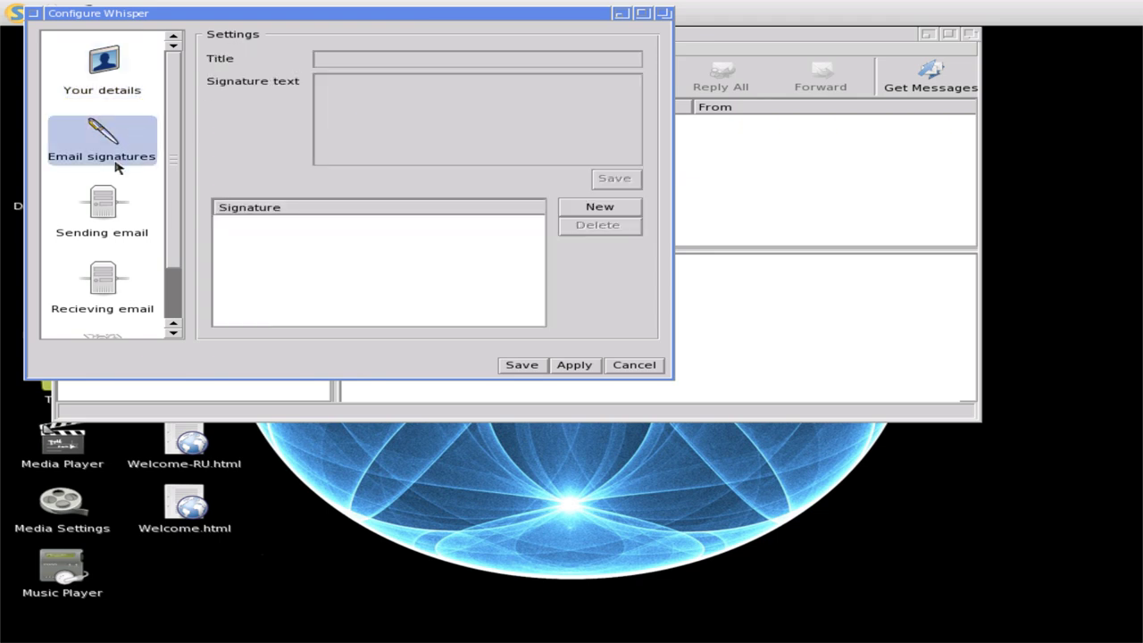
left_click(87, 239)
scroll(87, 240, "down", 1)
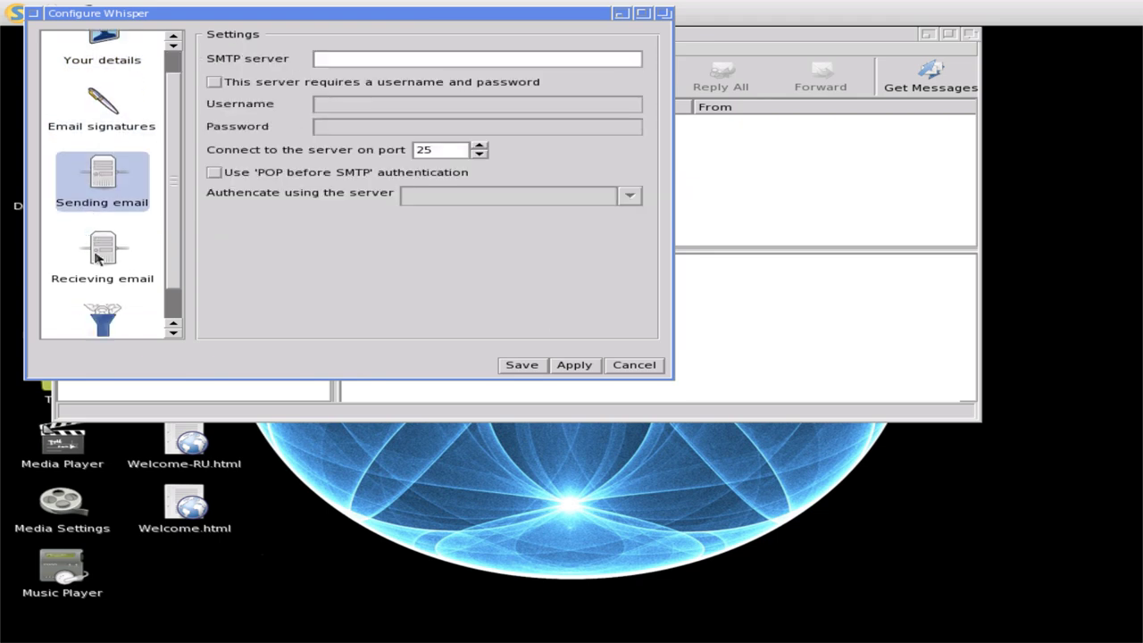
left_click(98, 258)
scroll(99, 257, "down", 1)
left_click(105, 291)
- Step back through the settings pages to Your details and cancel without saving
left_click(84, 209)
left_click(104, 140)
scroll(104, 139, "up", 1)
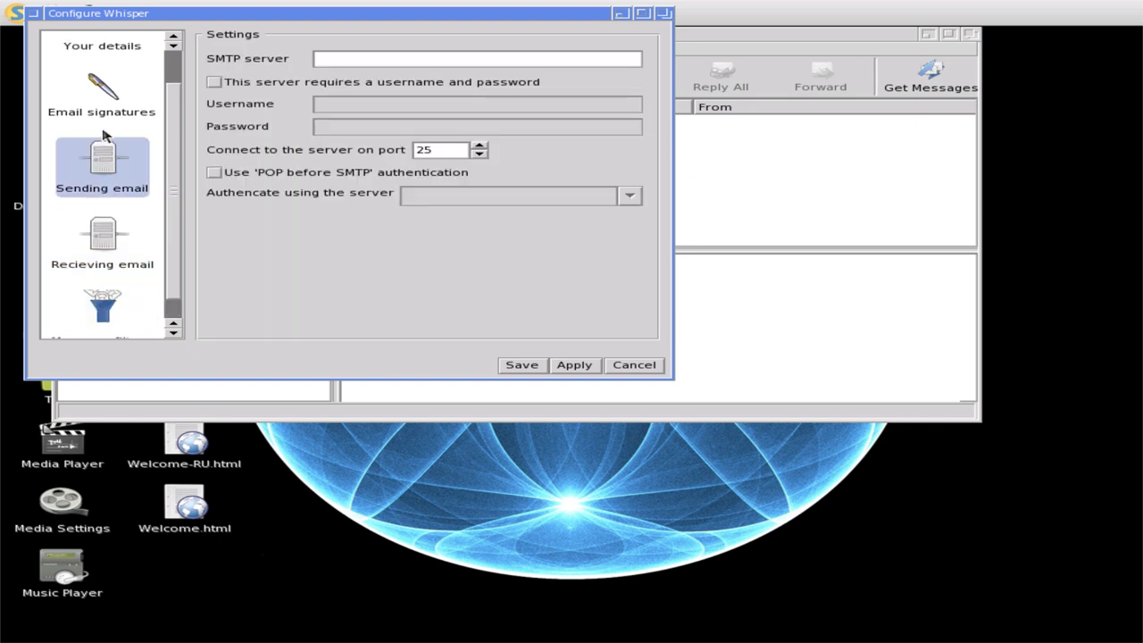
left_click(102, 114)
scroll(102, 114, "up", 1)
left_click(105, 71)
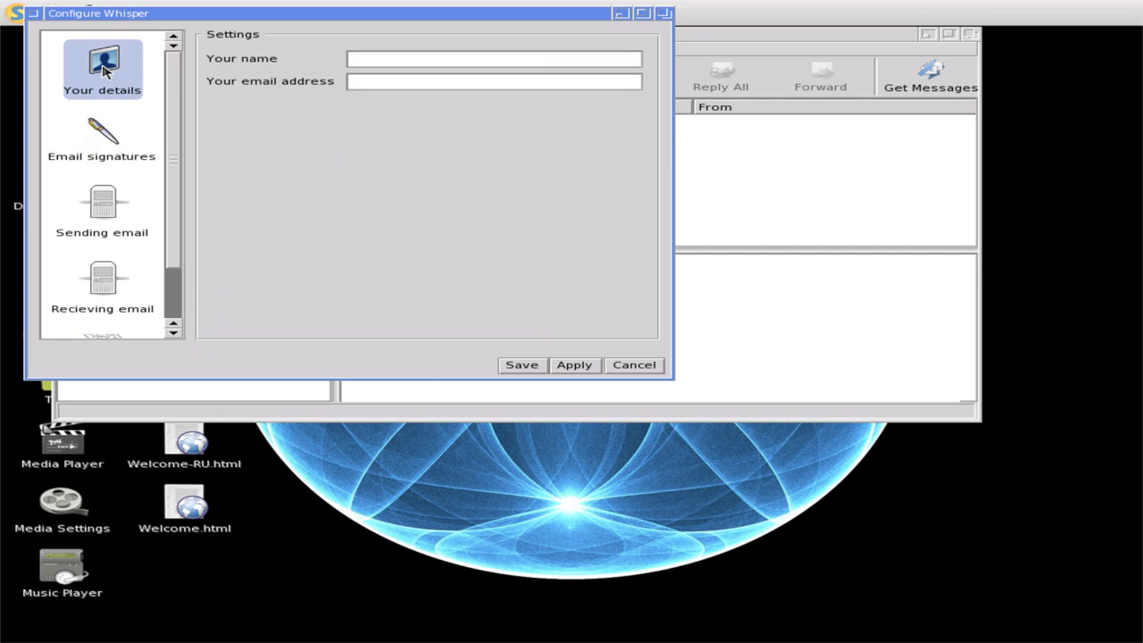
left_click(640, 366)
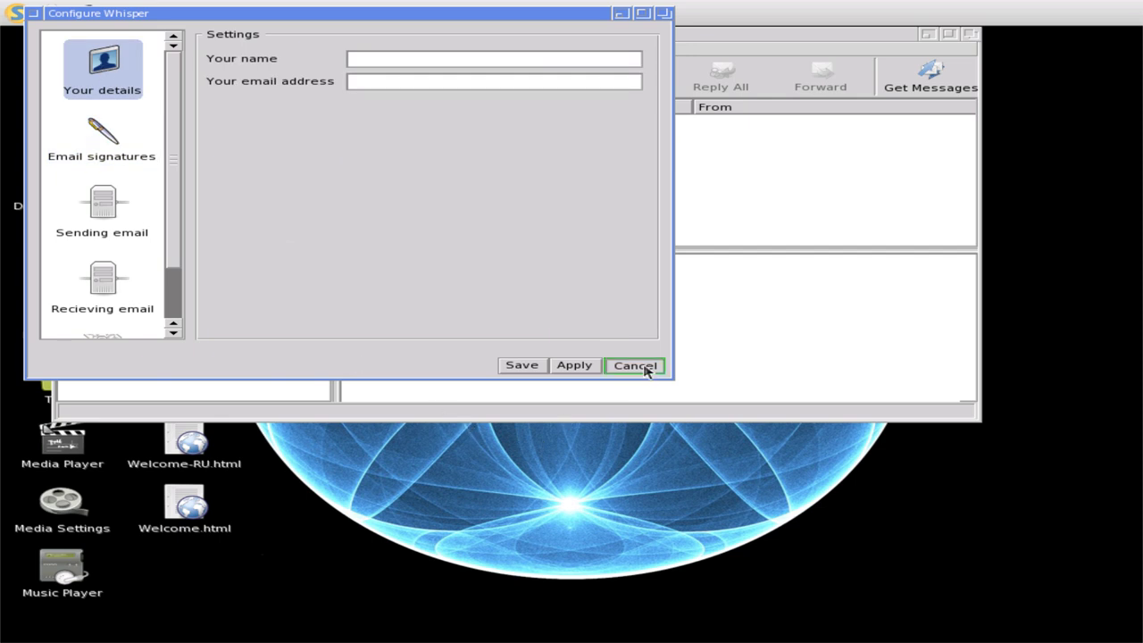
- Browse the Drafts, Outbox, Sent and Trash folders in turn
left_click(157, 134)
left_click(155, 164)
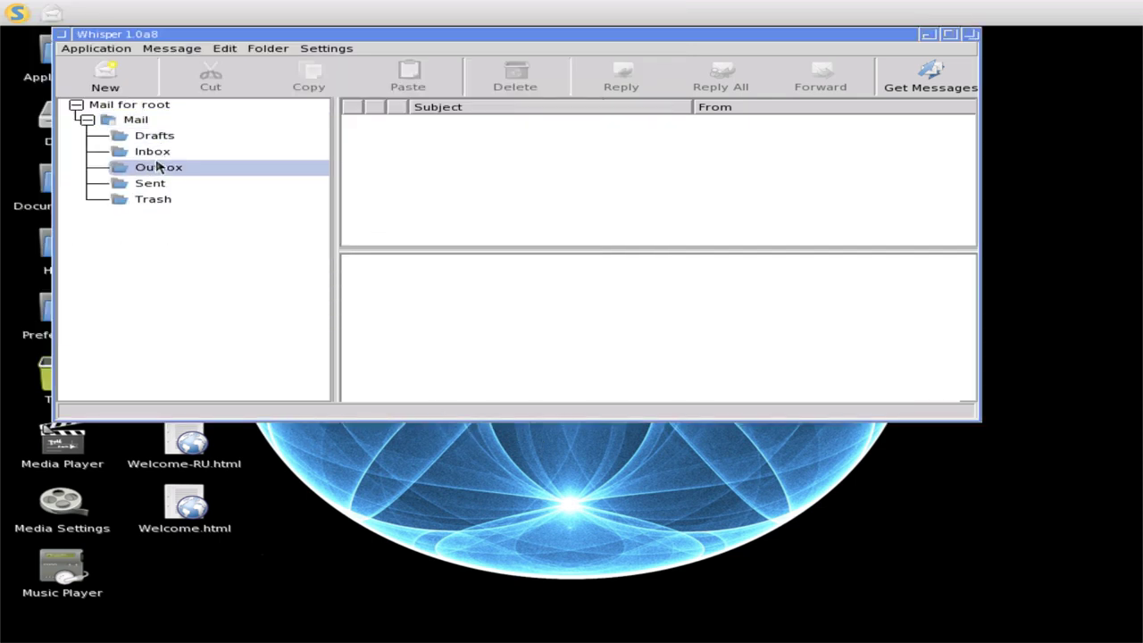
left_click(156, 183)
left_click(154, 207)
- Go back through Sent, Outbox, Inbox and Drafts to Mail, then quit Whisper
left_click(153, 184)
left_click(155, 169)
left_click(156, 156)
left_click(153, 135)
left_click(147, 120)
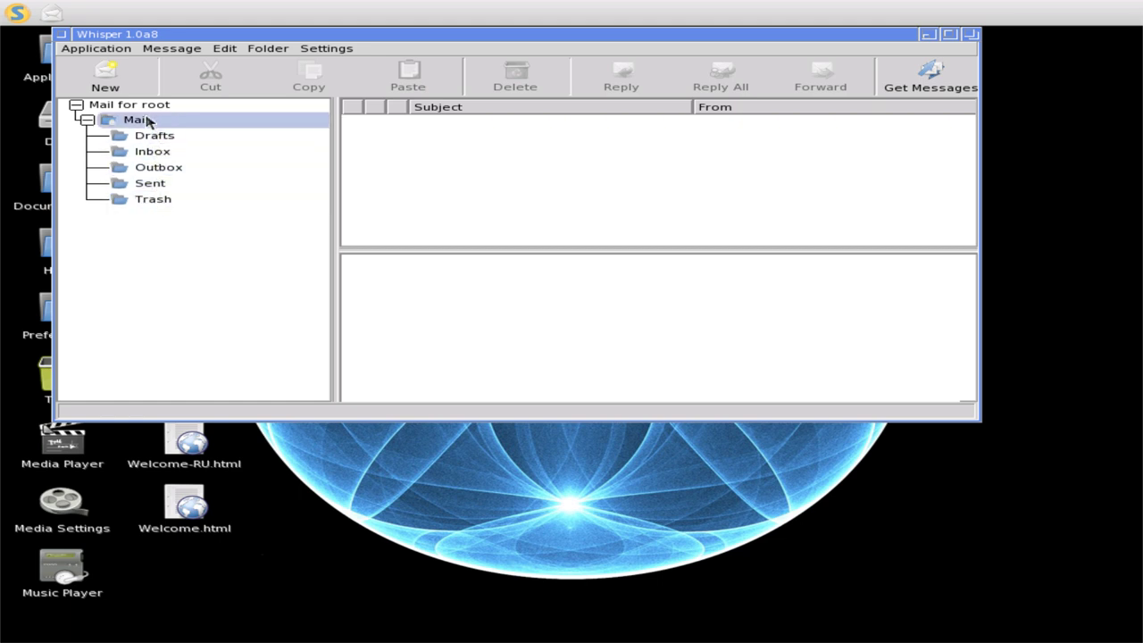
left_click(100, 47)
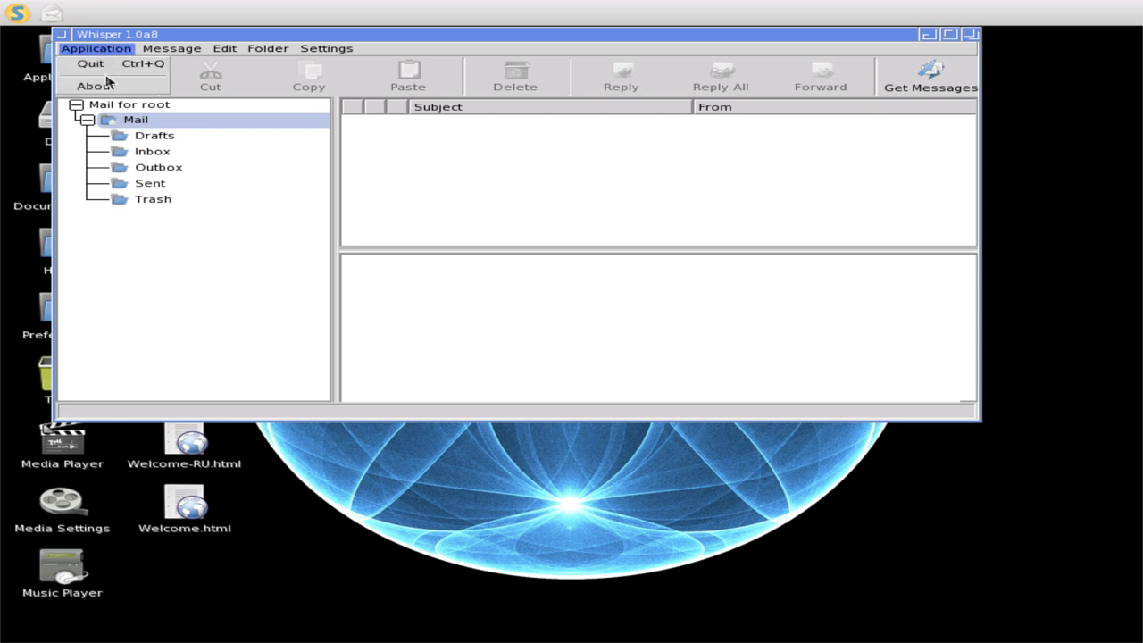
left_click(108, 69)
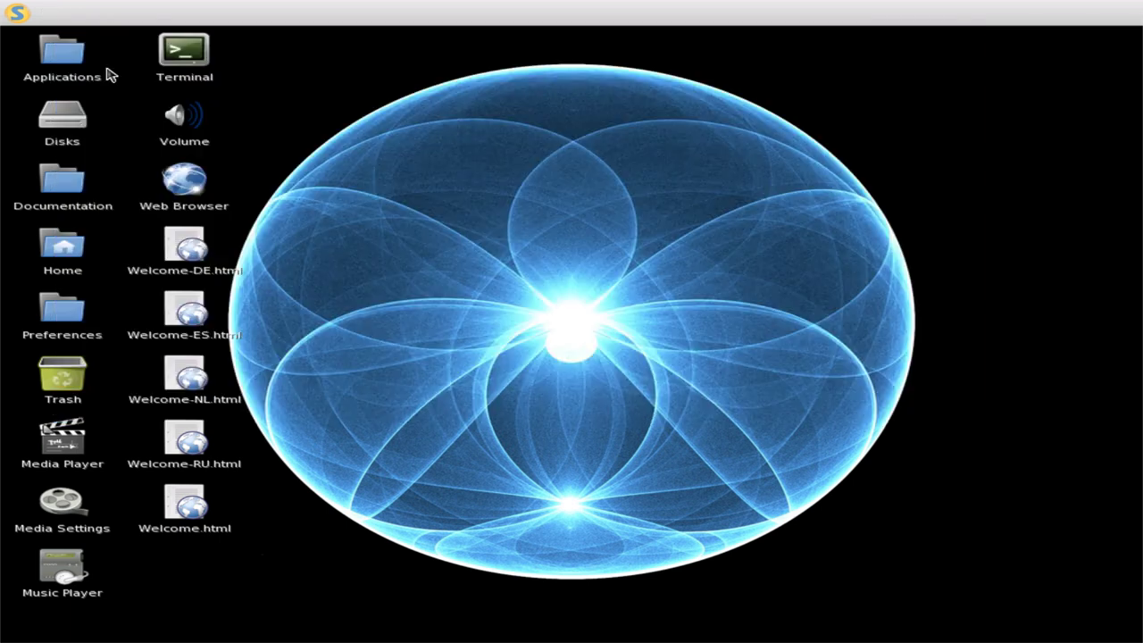
- Browse the Syllable menu's Other and Preferences lists and launch Xpdf from Other
left_click(19, 14)
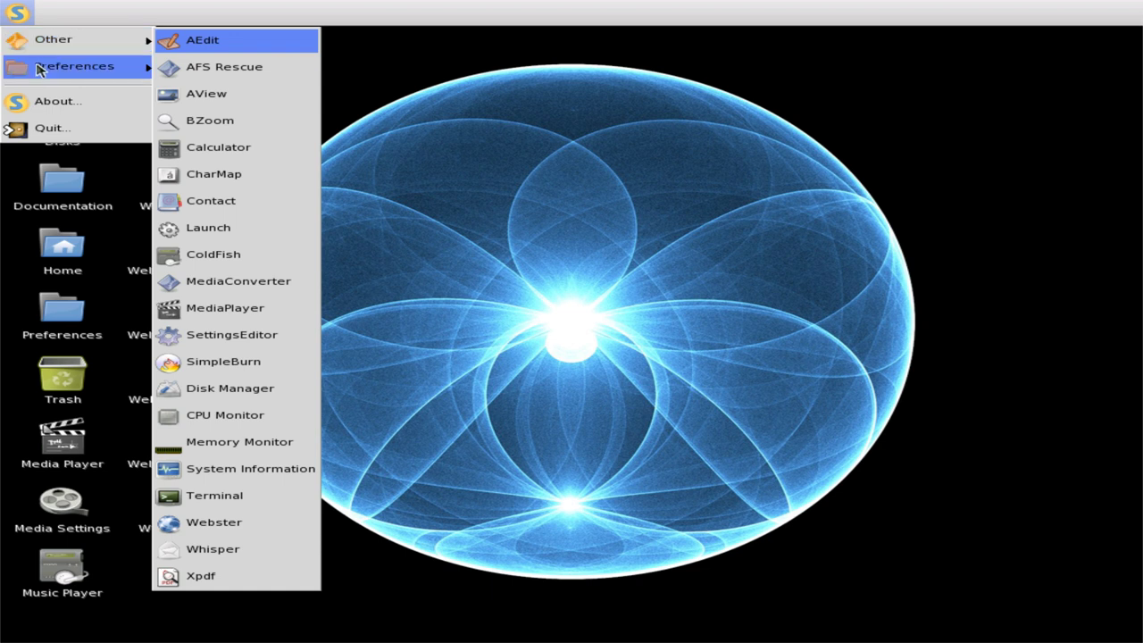
mouse_move(40, 71)
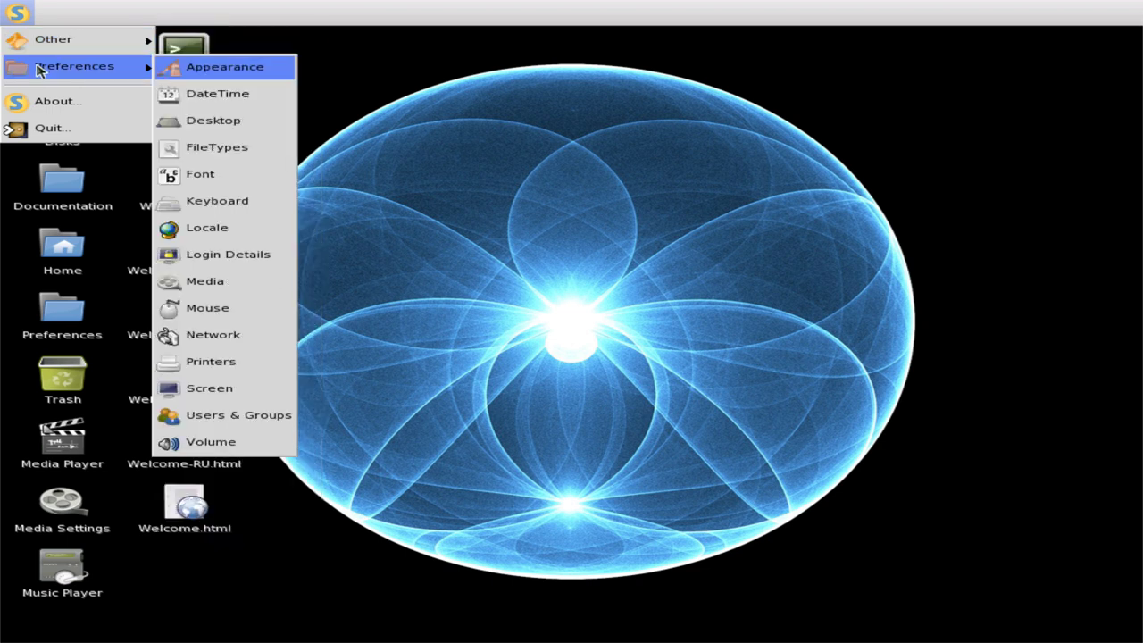
mouse_move(44, 38)
mouse_move(76, 66)
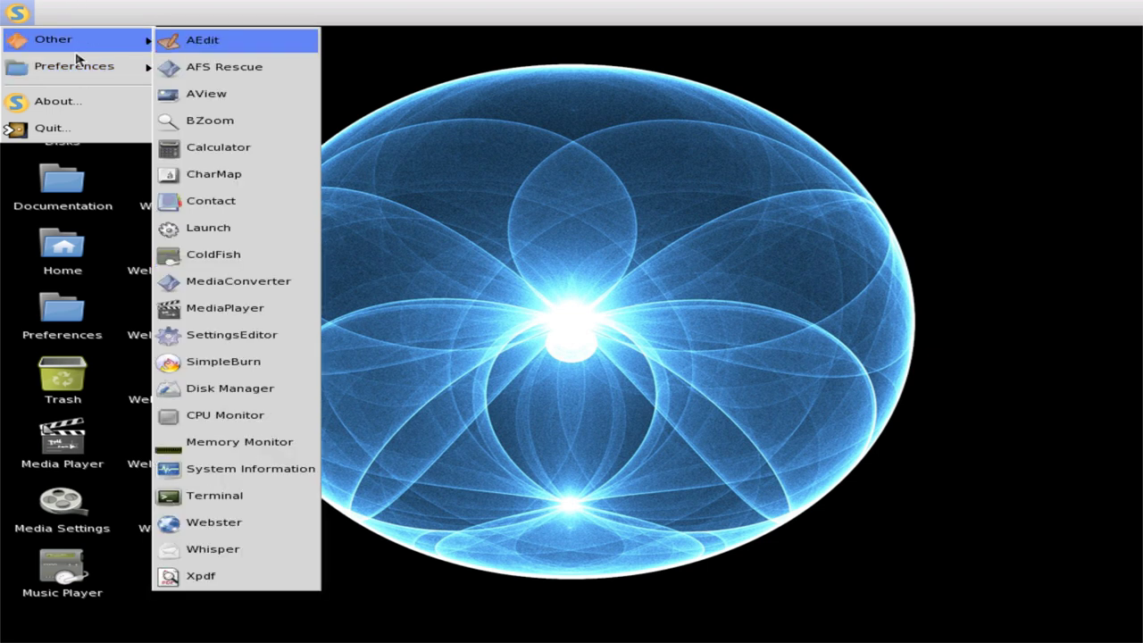
left_click(243, 573)
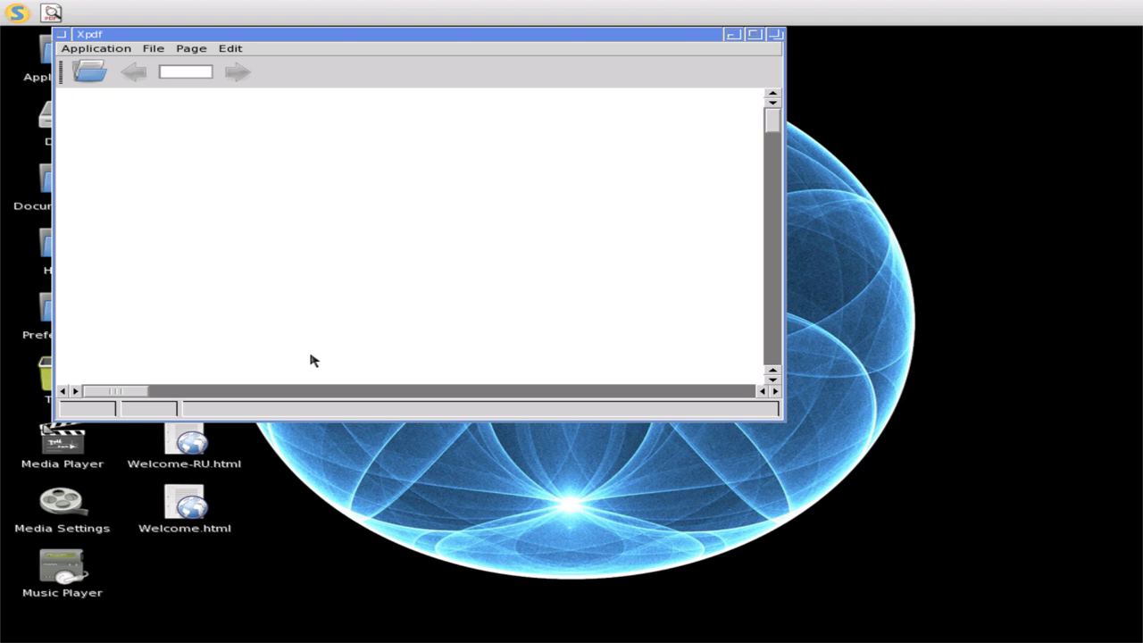
- View Xpdf's About box showing version 3.00 and dismiss it
left_click(63, 50)
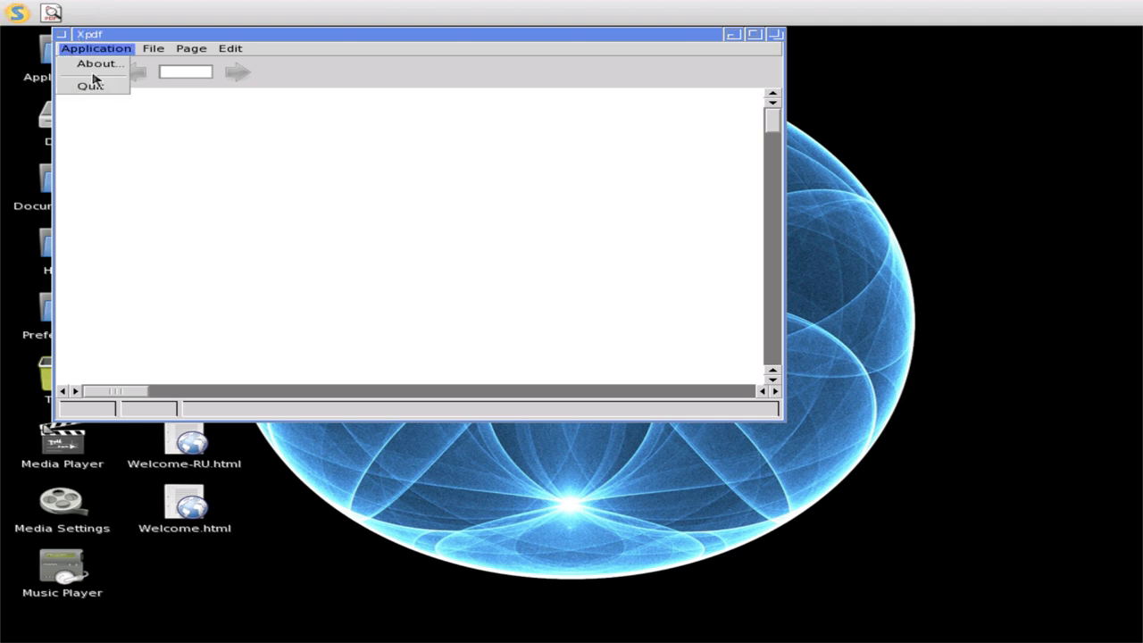
left_click(95, 64)
left_click(763, 393)
- Look through the File, Page and Edit menus, then close the Xpdf window
left_click(154, 50)
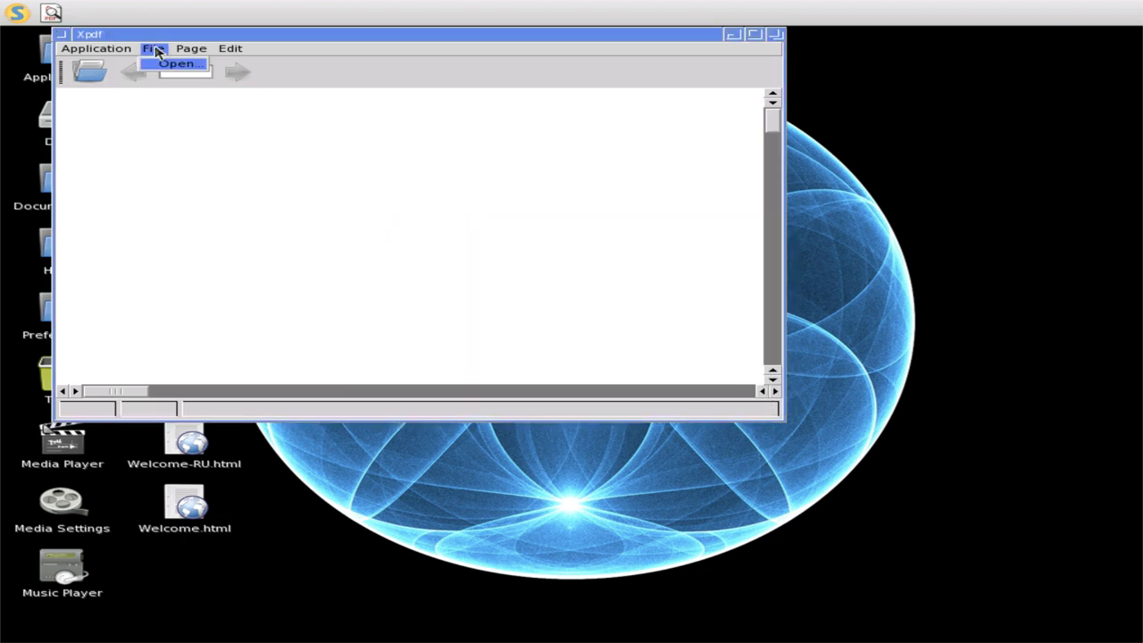
mouse_move(188, 51)
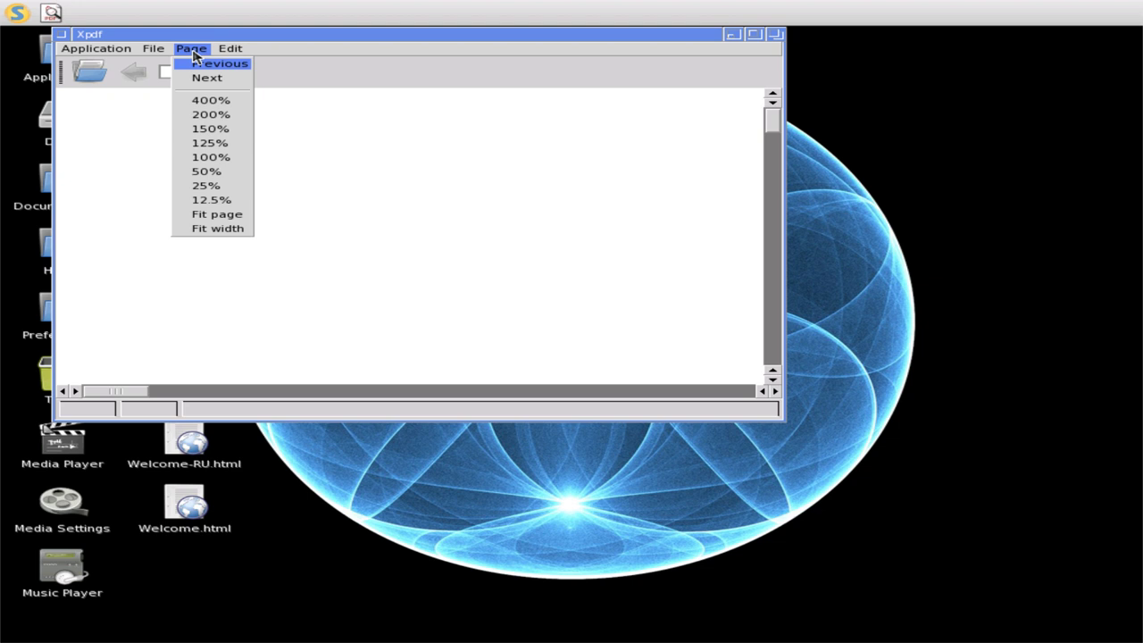
mouse_move(230, 50)
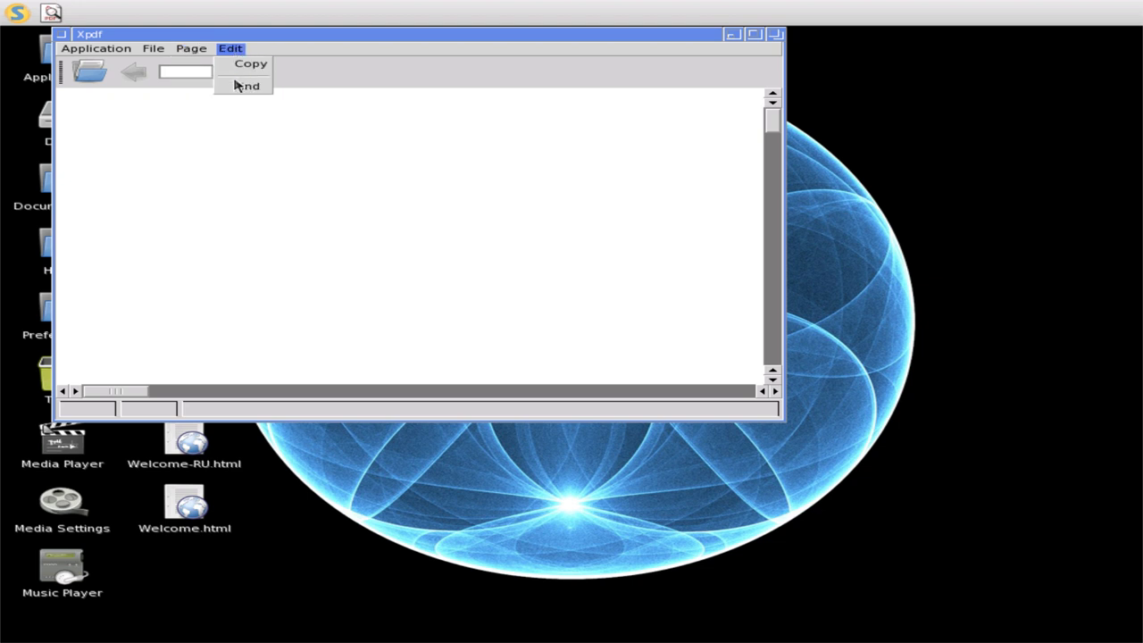
left_click(238, 86)
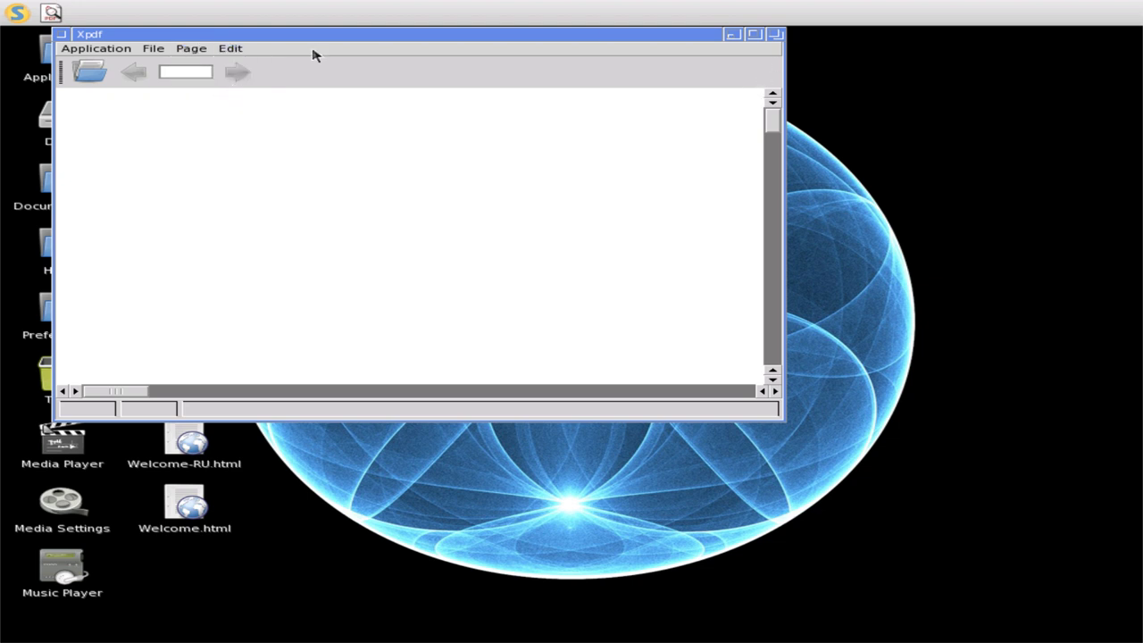
left_click(62, 35)
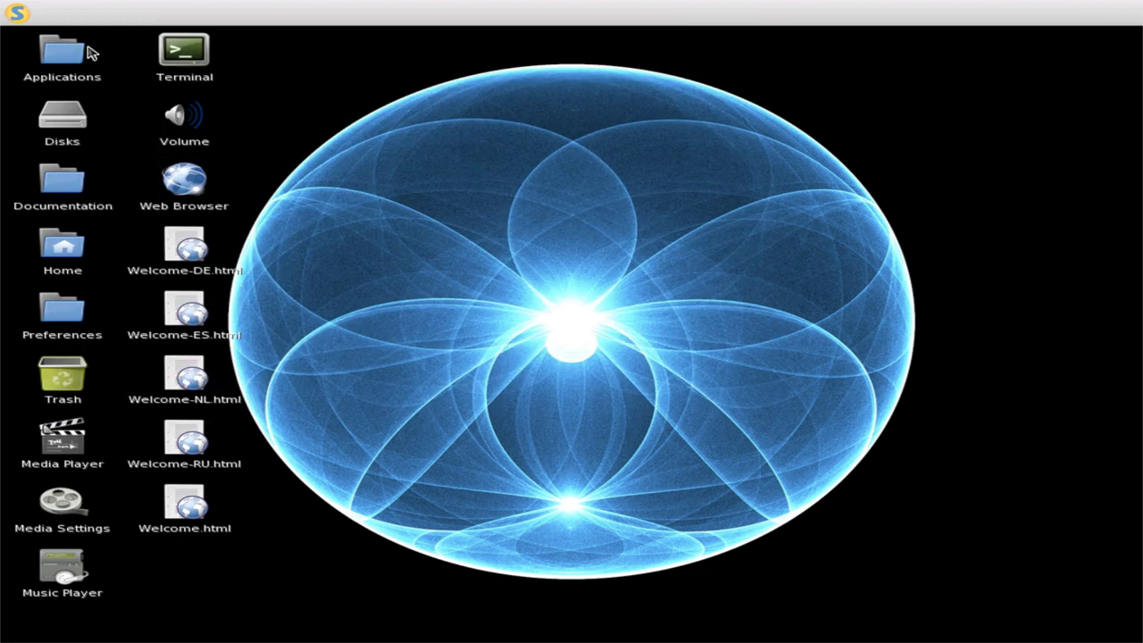
- Launch a Terminal from its desktop icon and move the window toward the screen centre
left_click(12, 15)
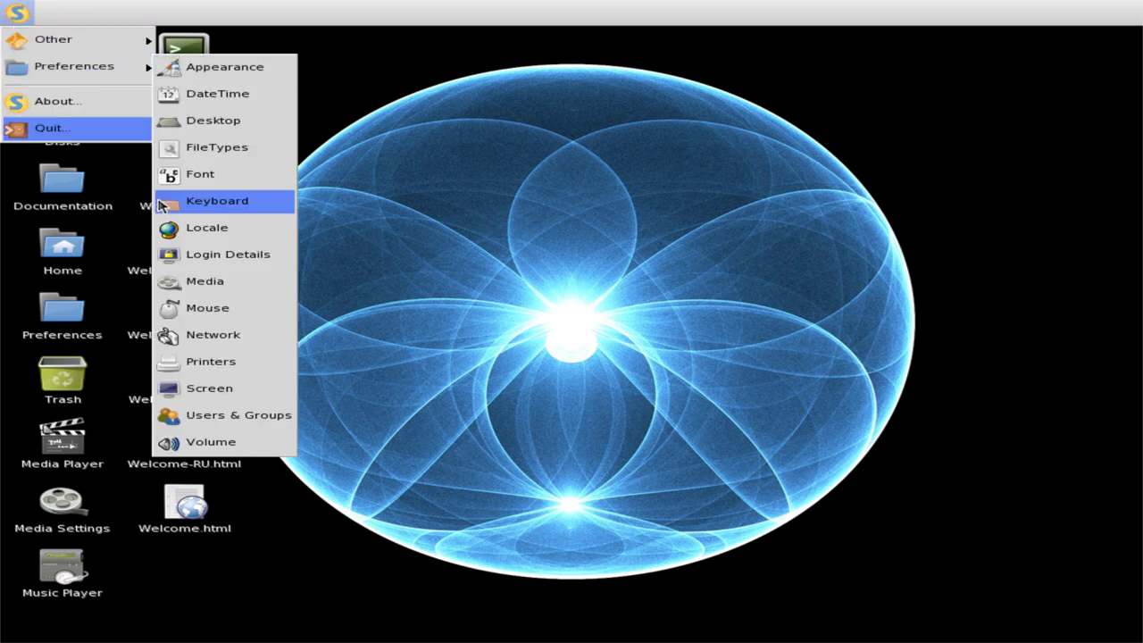
left_click(307, 407)
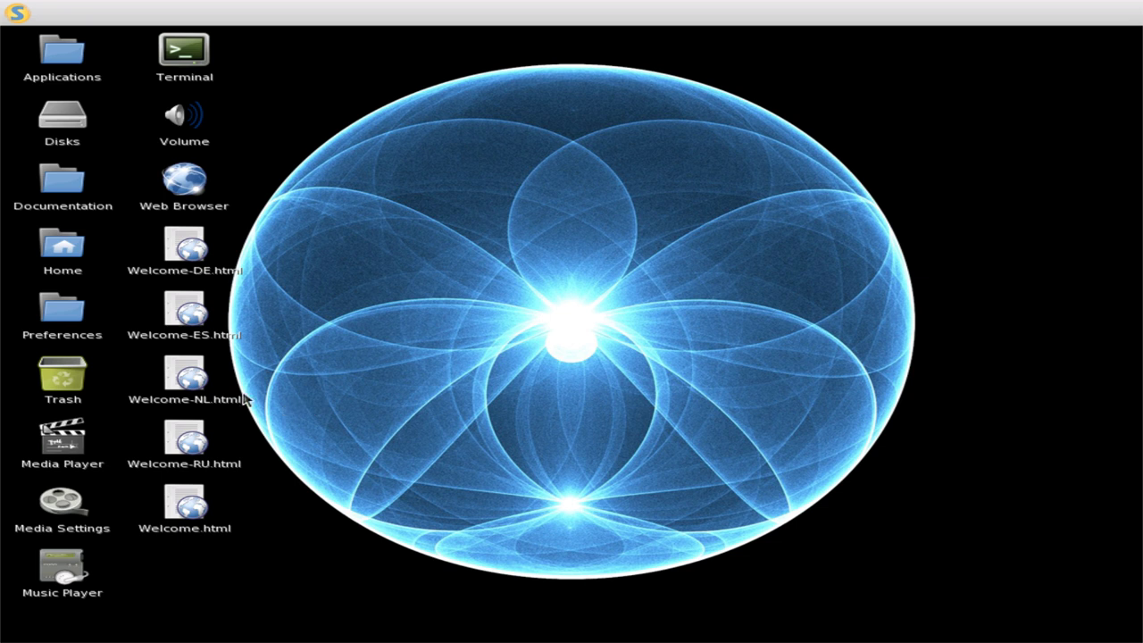
left_click(200, 50)
double_click(200, 50)
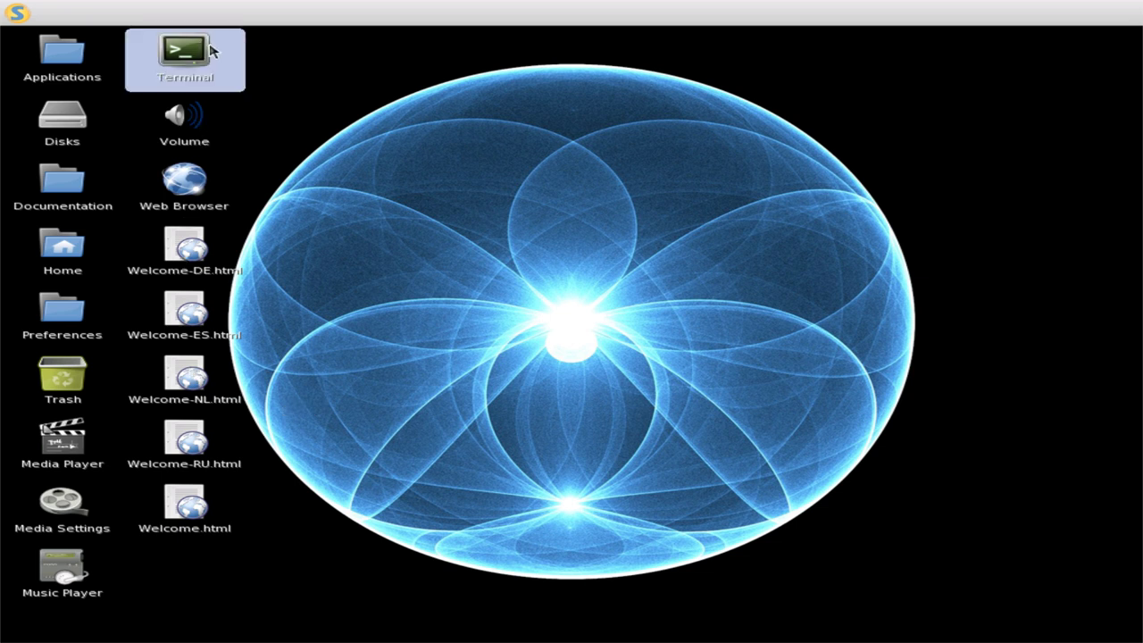
left_click_drag(338, 78, 540, 183)
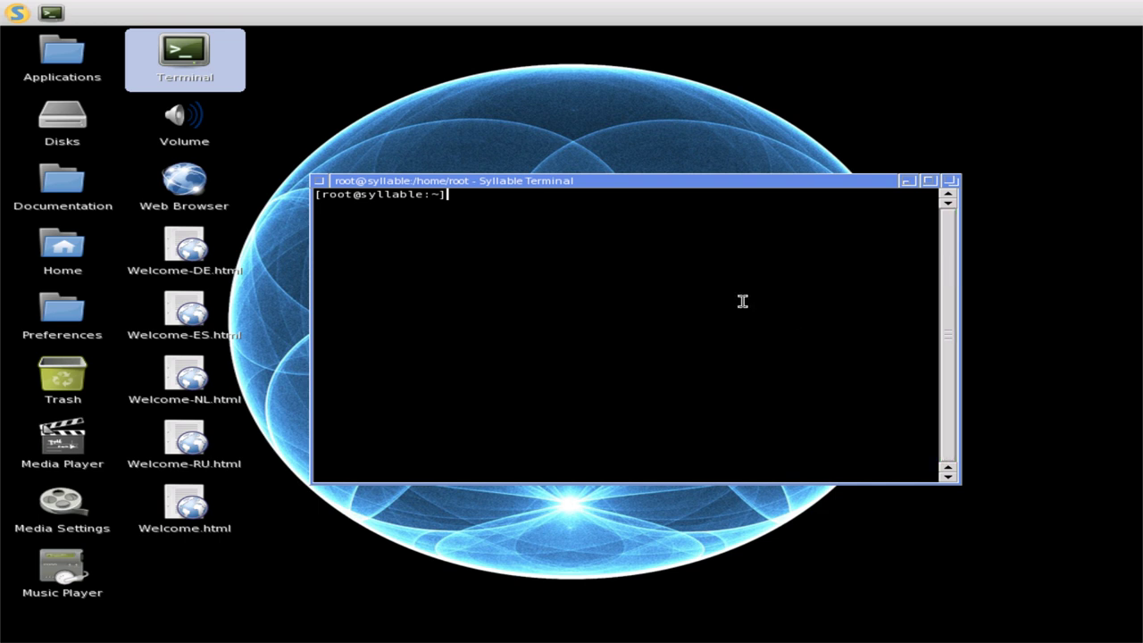
- Run id, uname and uname -a to show the user and system details
type("id")
key("Return")
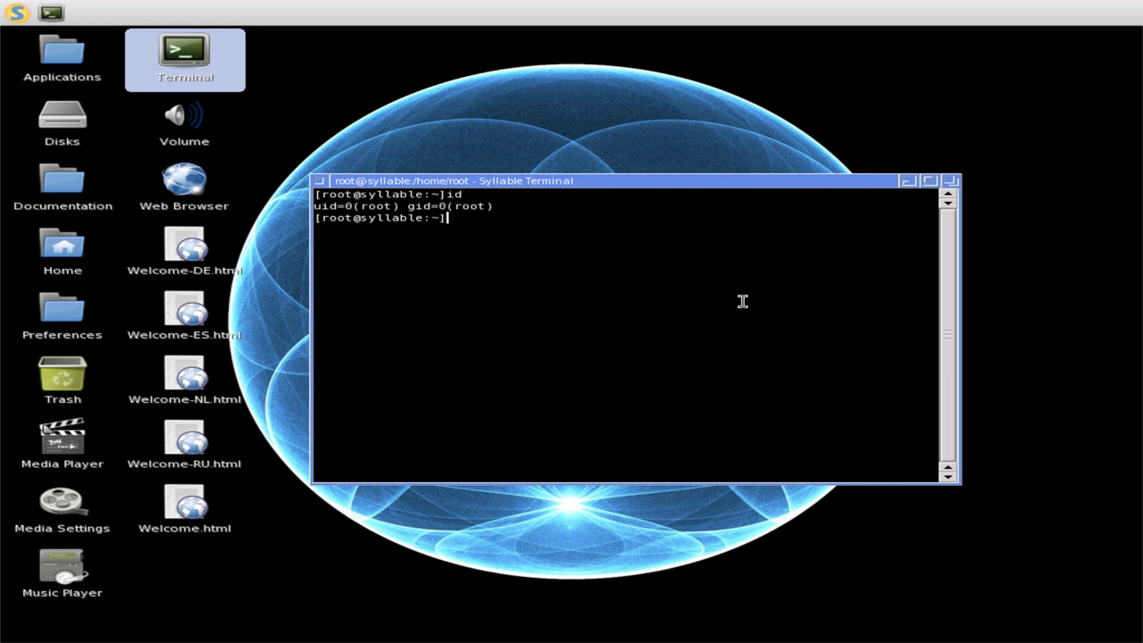
type("uname")
key("Return")
key("Up")
type("-a")
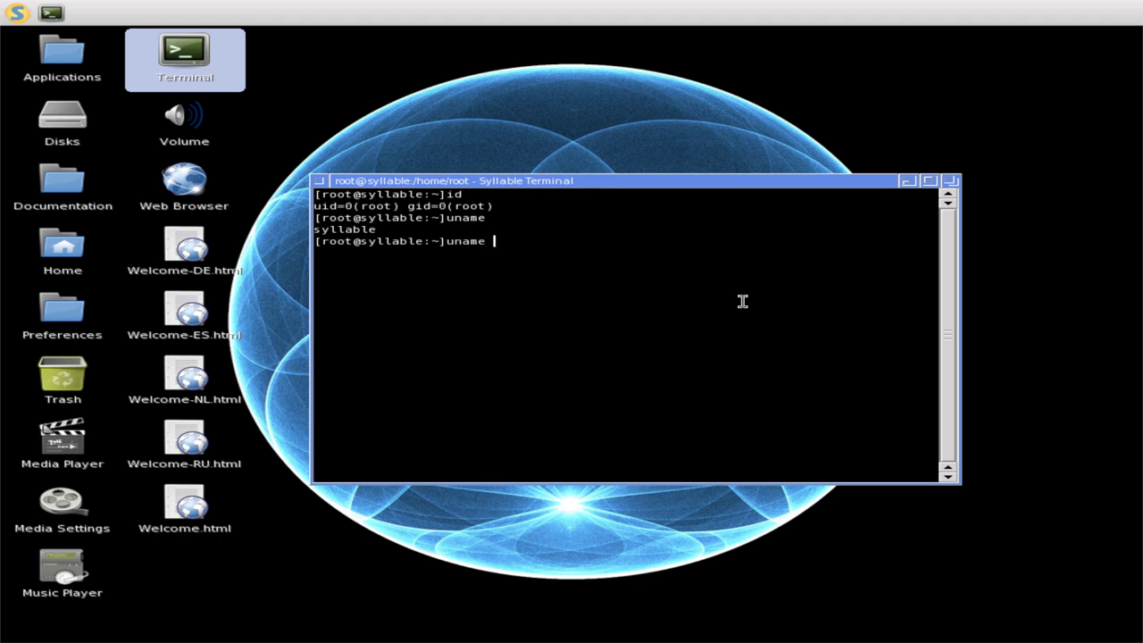
key("Return")
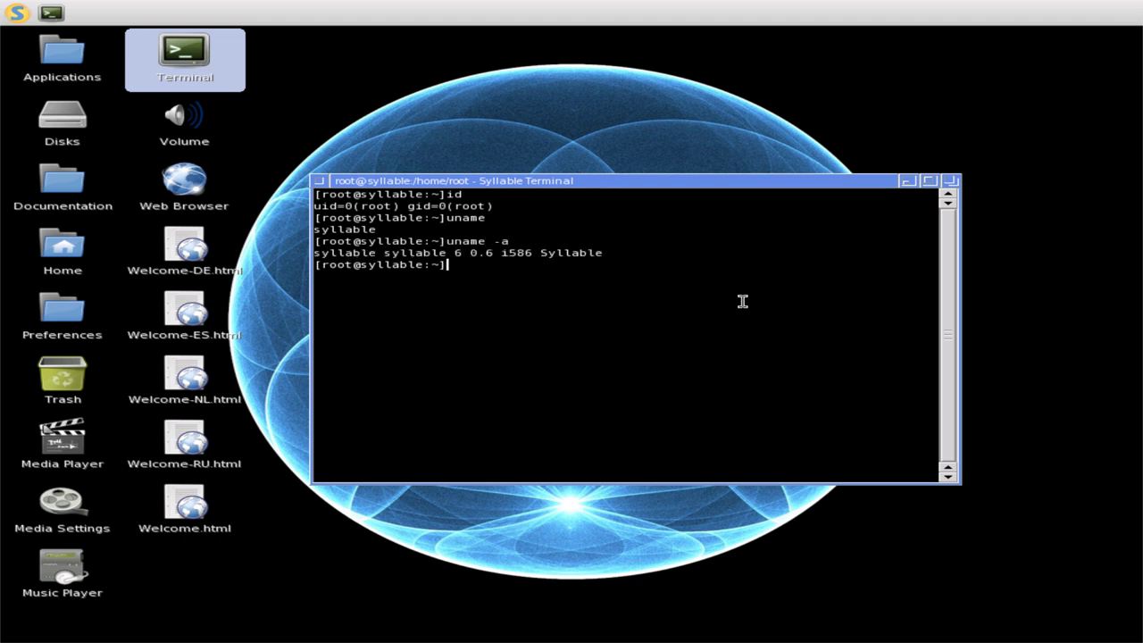
- List /bin/ and print the date and hostname
type("ls /bin/")
key("Return")
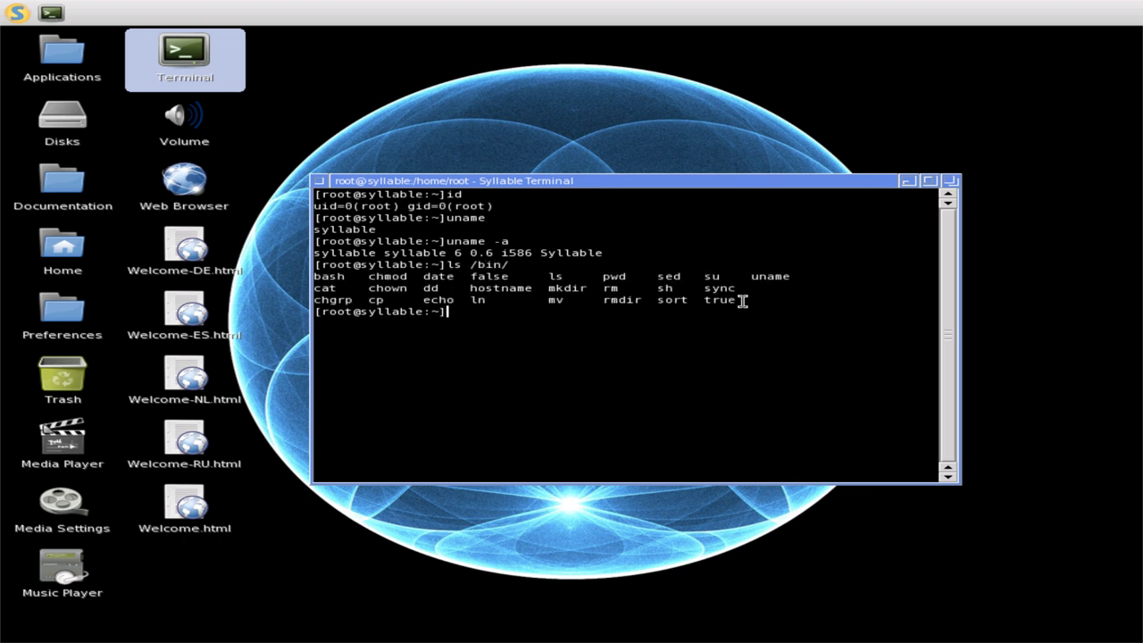
type("date")
key("Return")
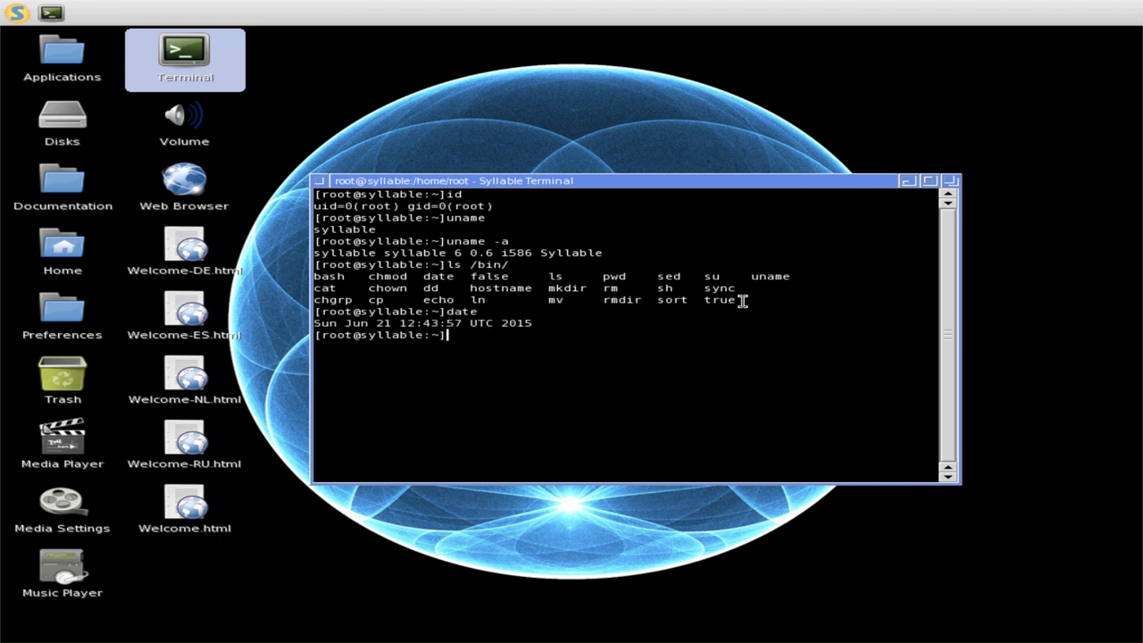
type("hostname")
key("Return")
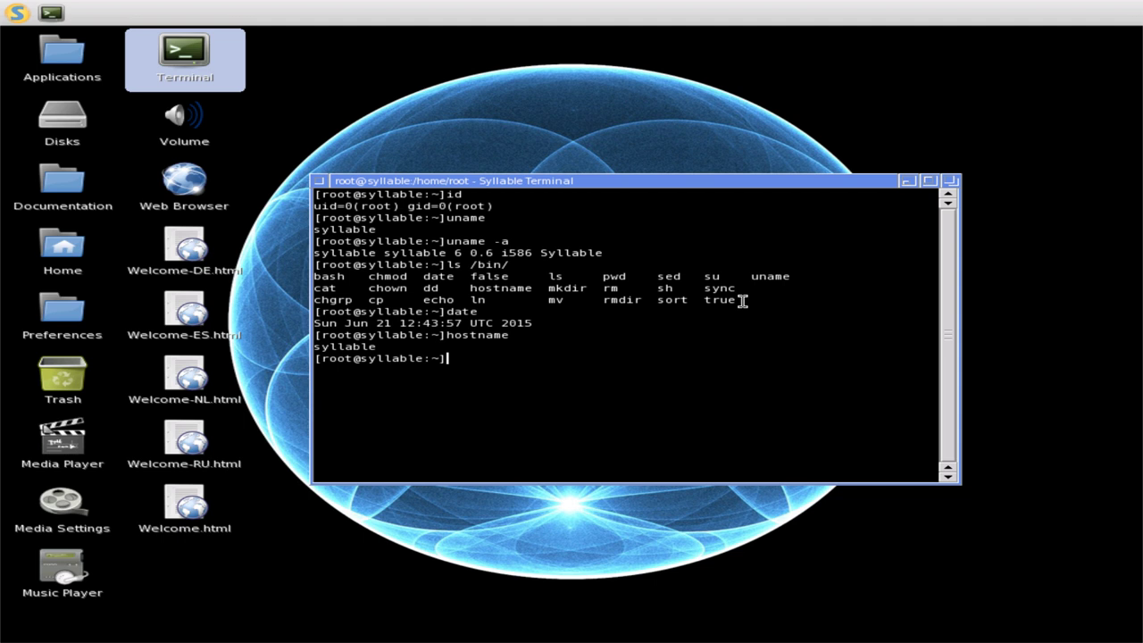
- Start a nested verbose bash shell with bash -v and exit it
type("bash -v")
key("Return")
type("exit")
key("Return")
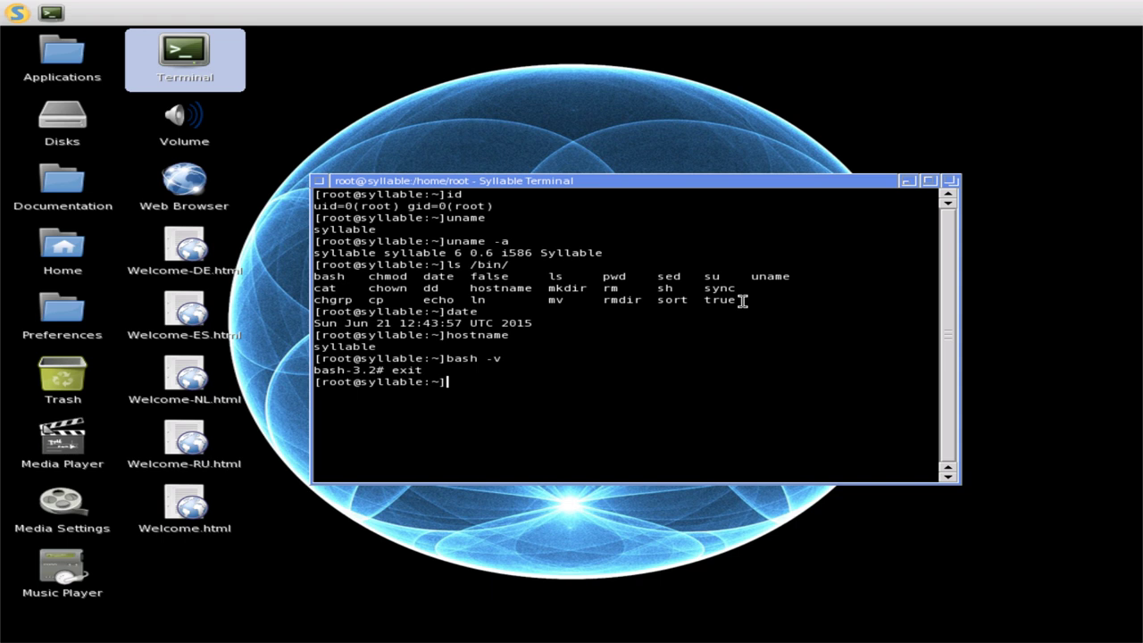
- Run top, maximize the terminal, stop top with Ctrl+C and clear with Ctrl+L
type("top")
key("Return")
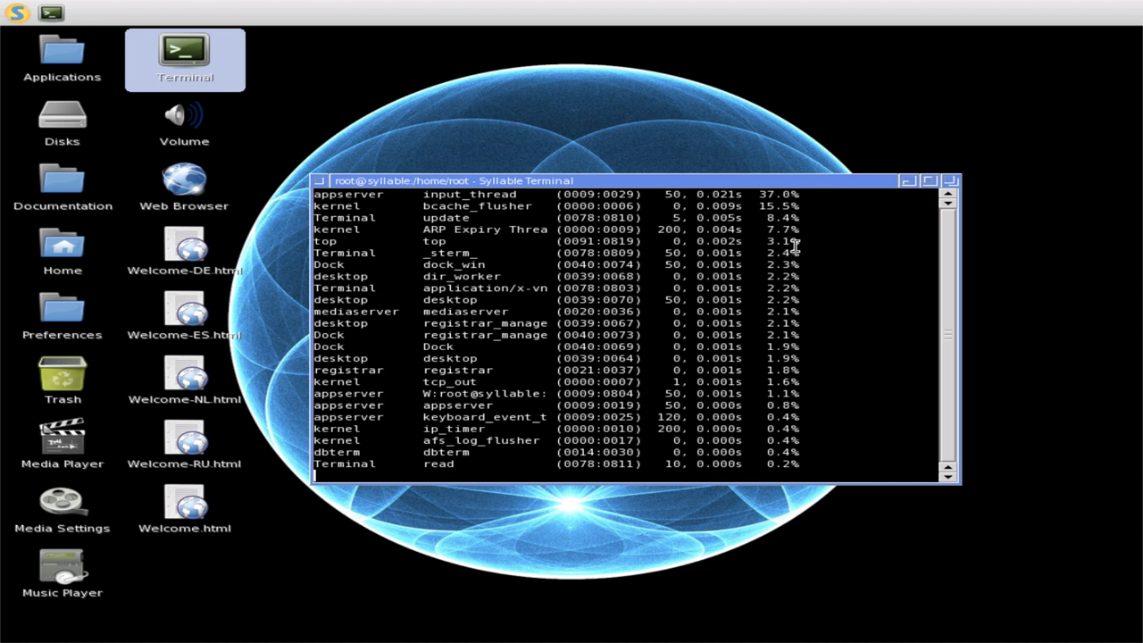
left_click(929, 181)
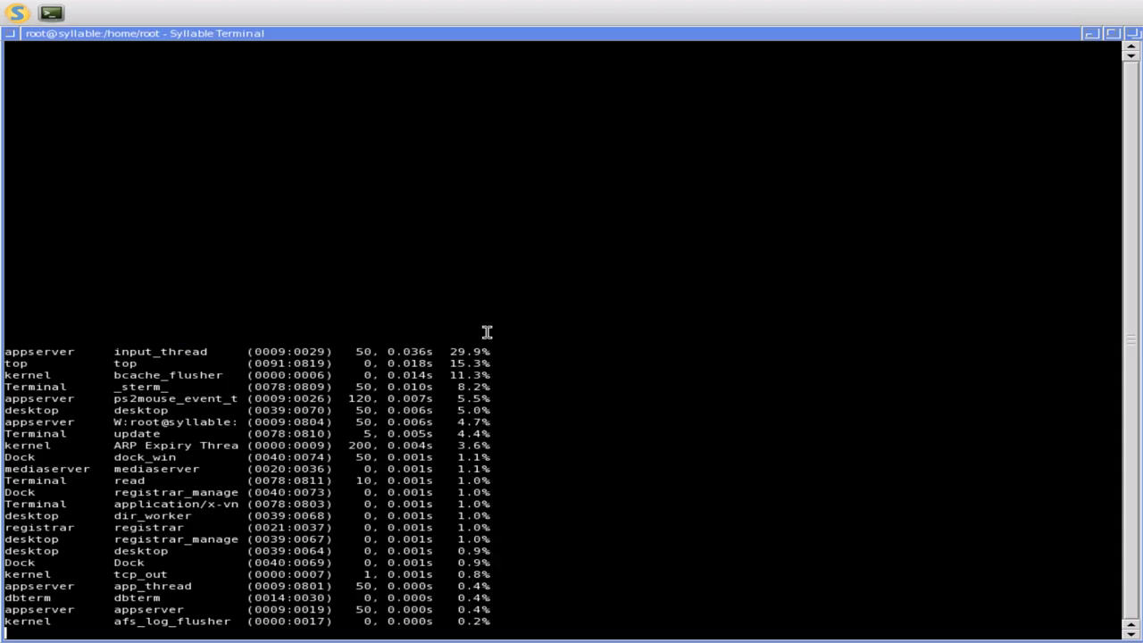
key("ctrl+c")
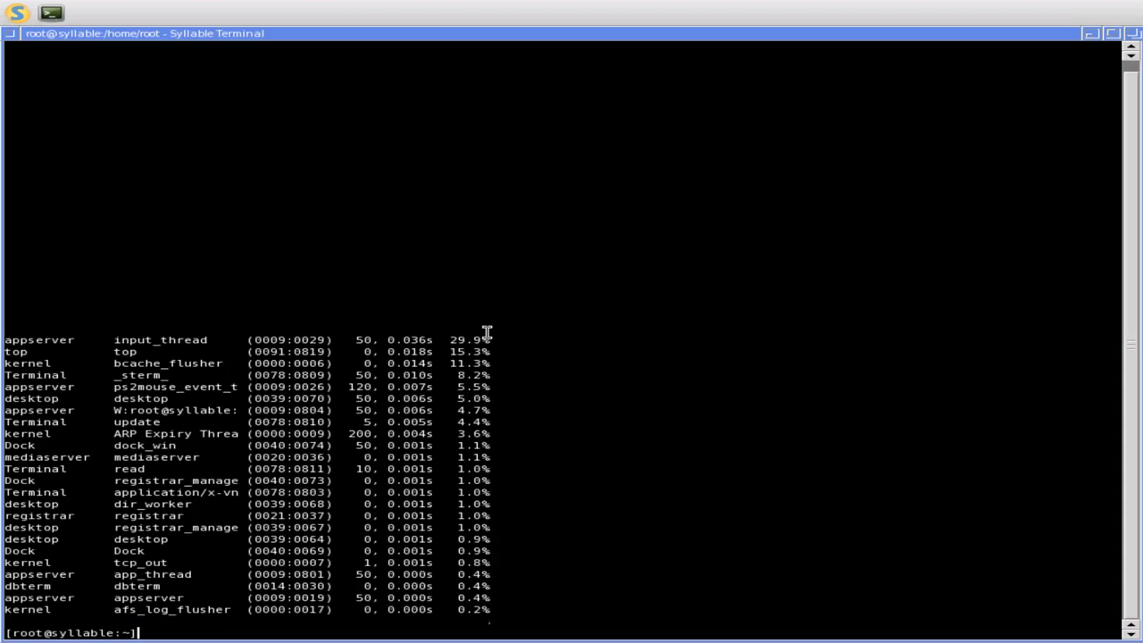
key("ctrl+l")
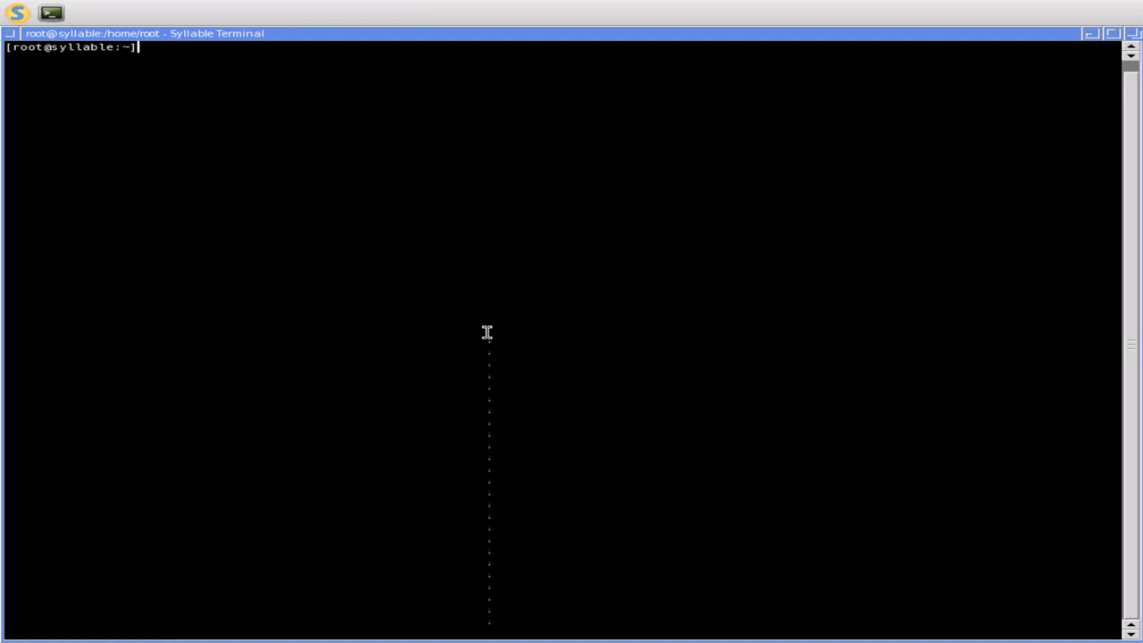
- Clear the terminal, rerun top full-screen, then quit it and enter free -m
type("clear")
key("Return")
type("top")
key("Return")
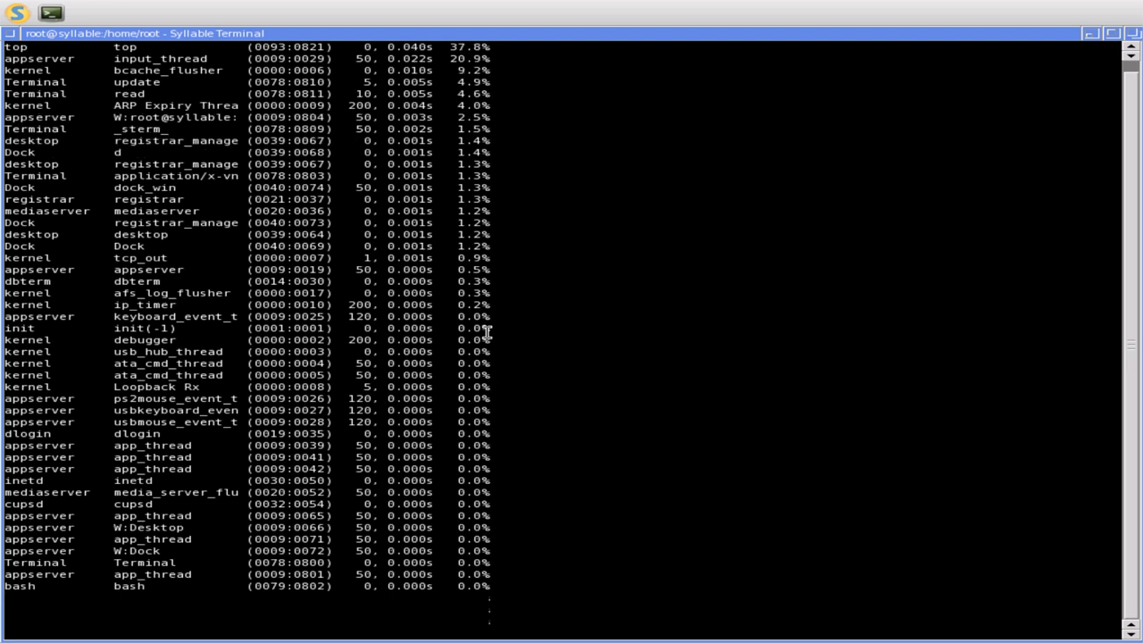
type("q")
type("free")
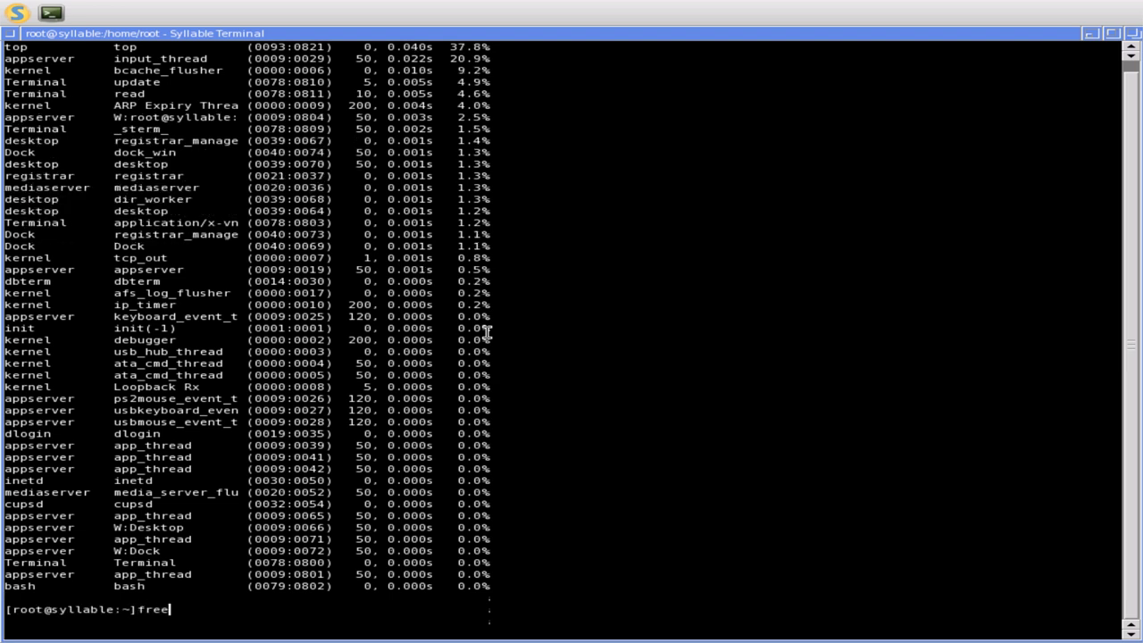